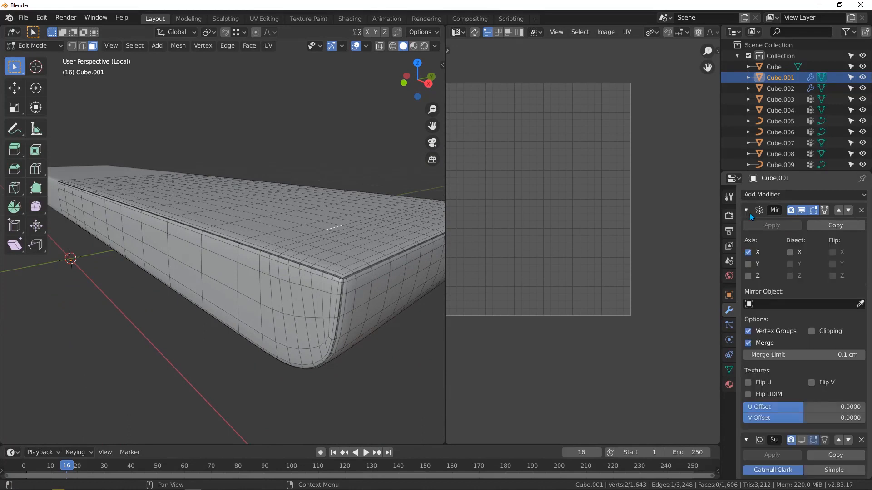
# Step: Apply the Mirror modifier on the sofa base Cube.001 and reopen its mesh for editing
pyautogui.press('Tab')
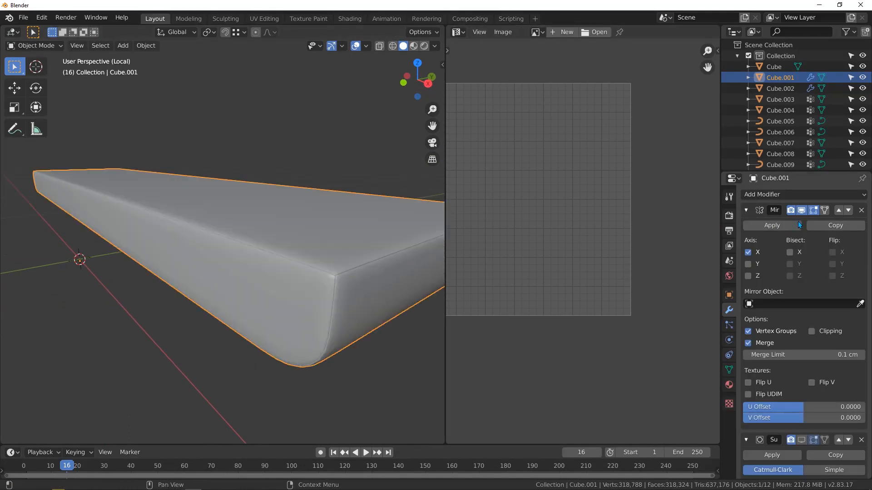
pyautogui.click(771, 226)
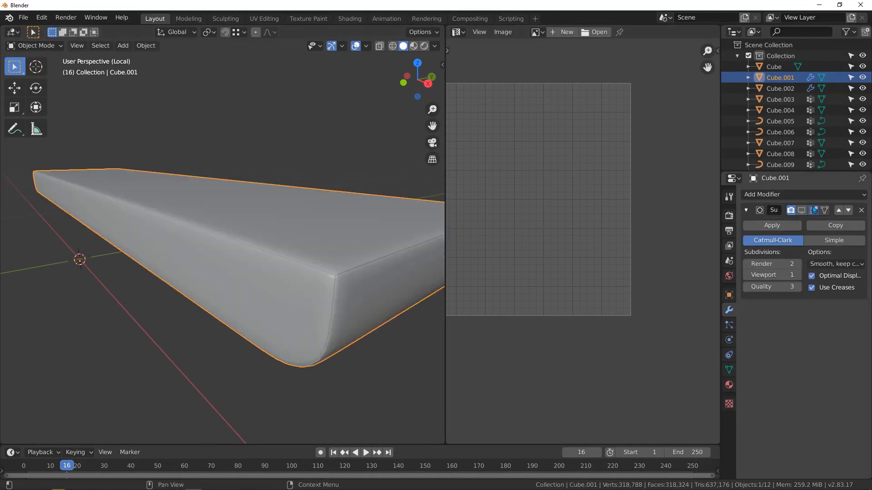
pyautogui.moveTo(281, 231); pyautogui.dragTo(274, 245, button='middle')
pyautogui.hotkey('ctrl', 'Tab')
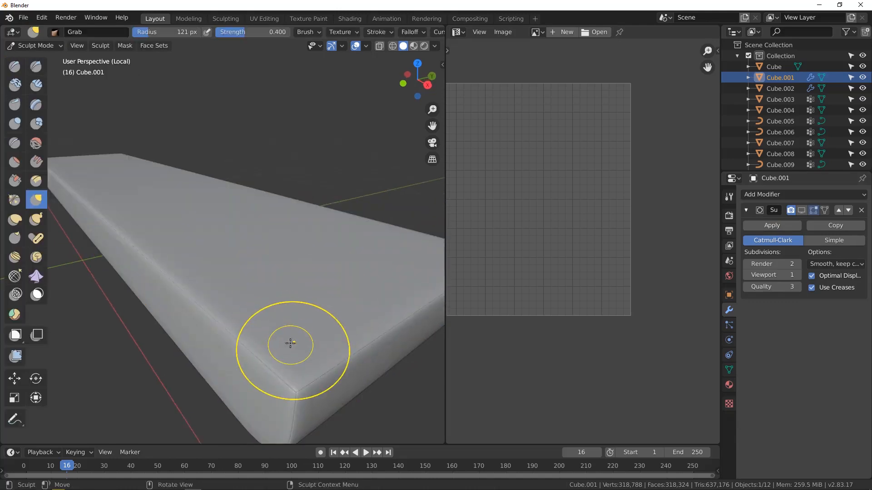
pyautogui.hotkey('ctrl', 'Tab')
pyautogui.click(207, 346)
pyautogui.press('Tab')
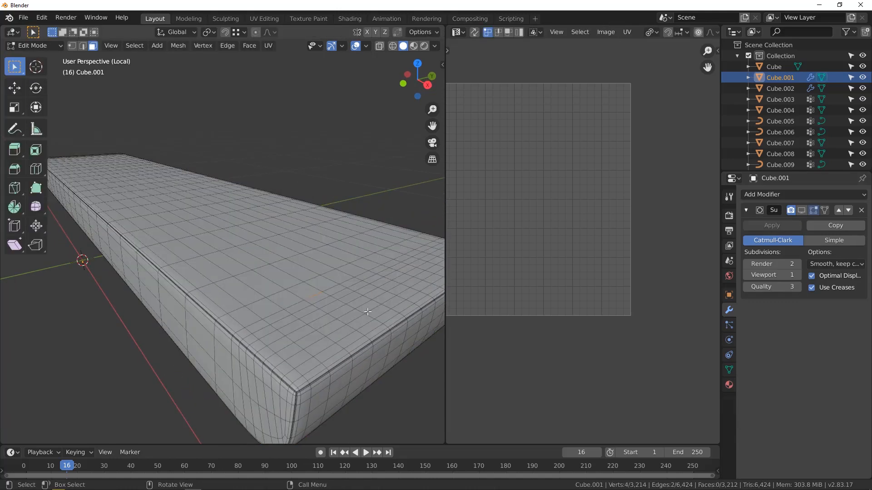
# Step: Mark the two upper groove edge loops and the vertical one meeting at the base's near corner as seams
pyautogui.scroll(5, 314, 271)
pyautogui.scroll(2, 315, 271)
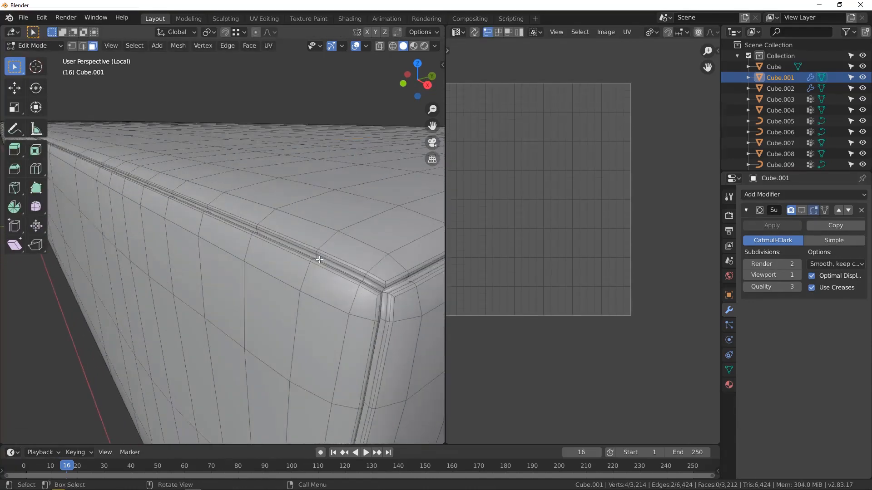
pyautogui.click(332, 265)
pyautogui.moveTo(332, 246); pyautogui.dragTo(332, 259, button='middle')
pyautogui.scroll(1, 332, 259)
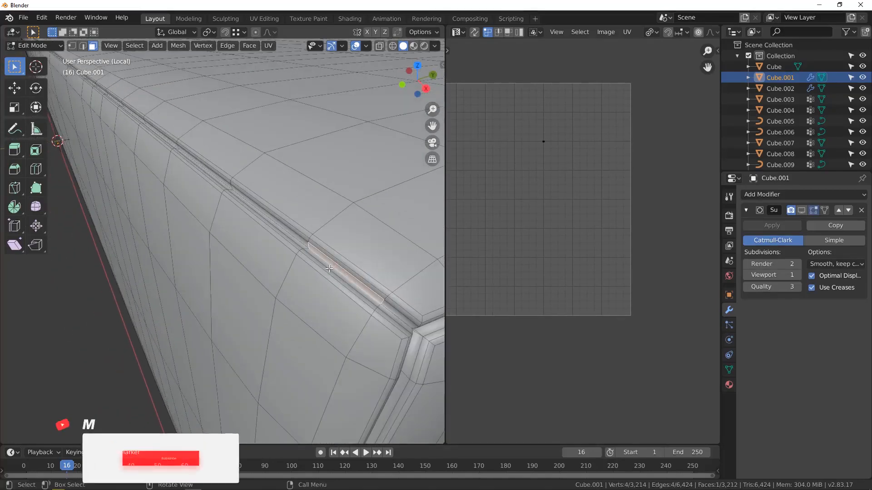
pyautogui.press('2')
pyautogui.keyDown('alt'); pyautogui.click(333, 267); pyautogui.keyUp('alt')
pyautogui.keyDown('alt'); pyautogui.click(334, 268); pyautogui.keyUp('alt')
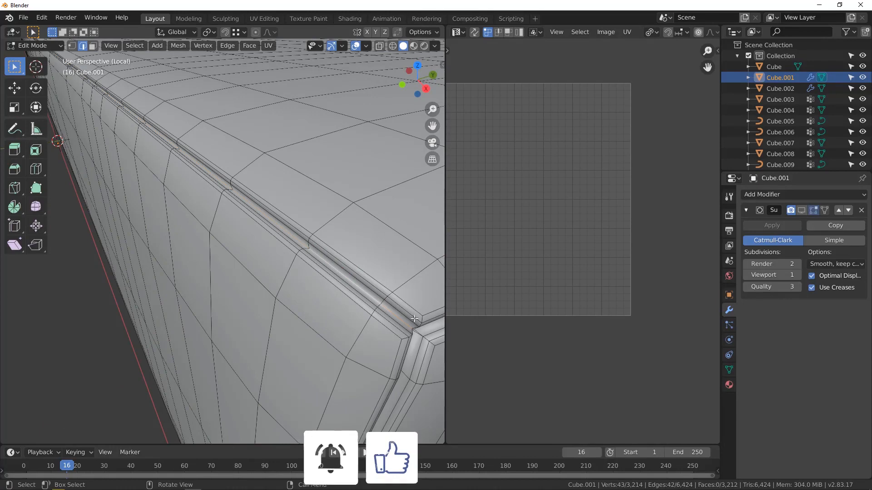
pyautogui.keyDown('shift'); pyautogui.moveTo(374, 302); pyautogui.dragTo(279, 231, button='middle'); pyautogui.keyUp('shift')
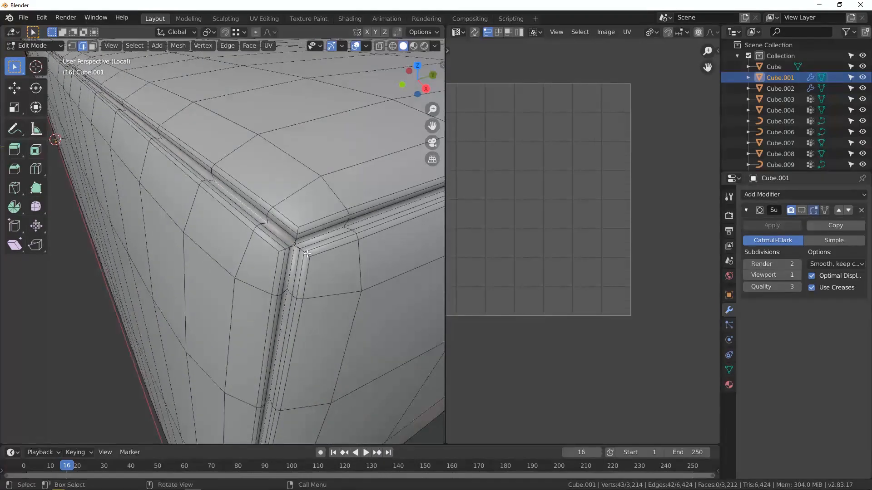
pyautogui.scroll(3, 279, 231)
pyautogui.keyDown('alt'); pyautogui.keyDown('shift'); pyautogui.click(293, 252); pyautogui.keyUp('shift'); pyautogui.keyUp('alt')
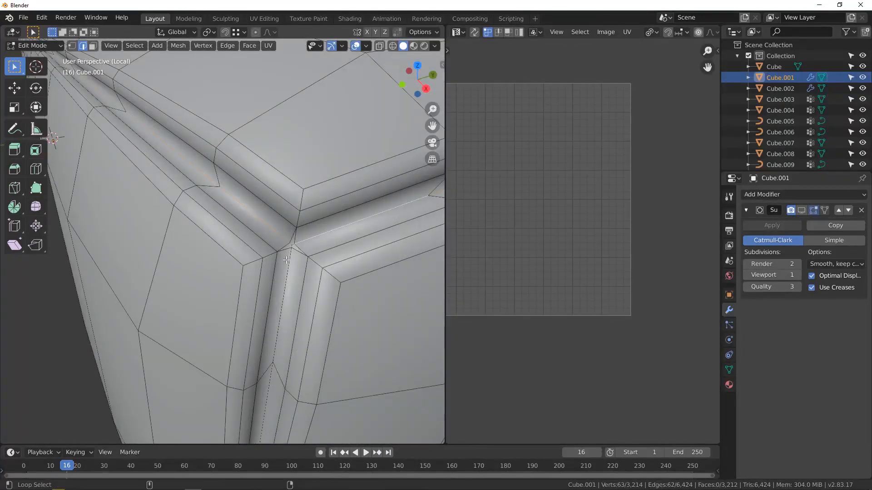
pyautogui.rightClick(262, 264)
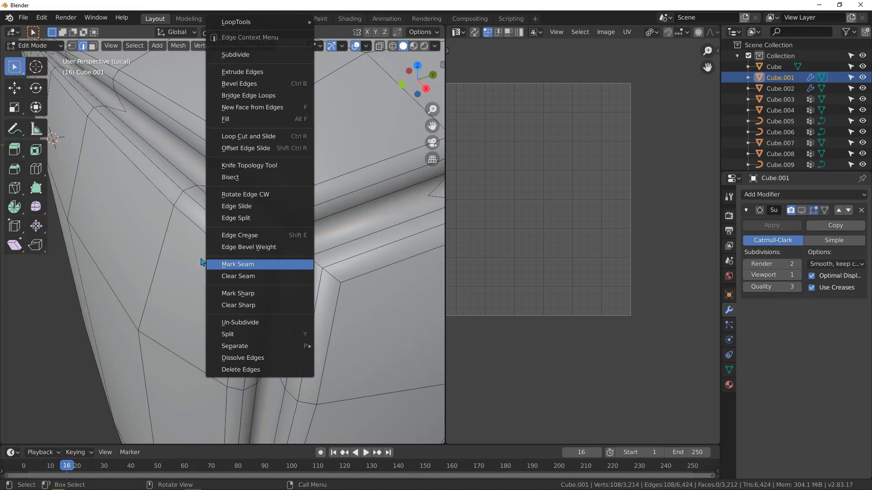
pyautogui.click(254, 264)
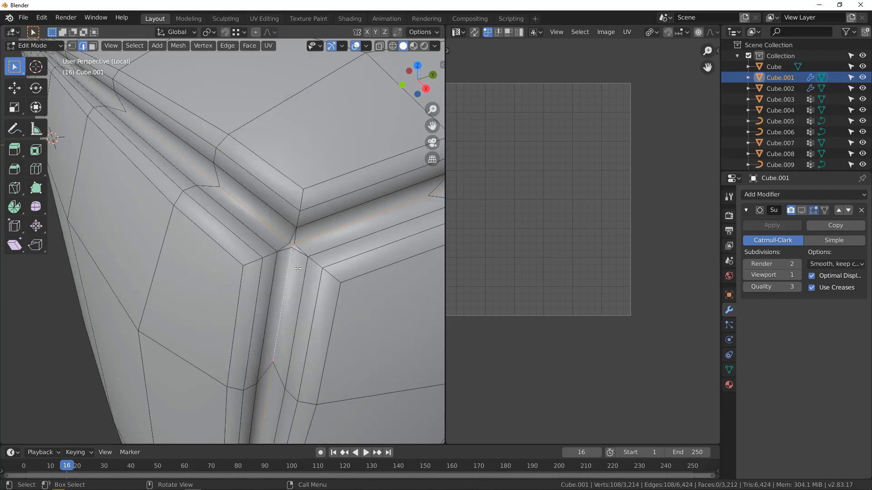
# Step: Mark the vertical groove edge loop and the unmarked upper one at another corner of the base as seams
pyautogui.scroll(-10, 298, 268)
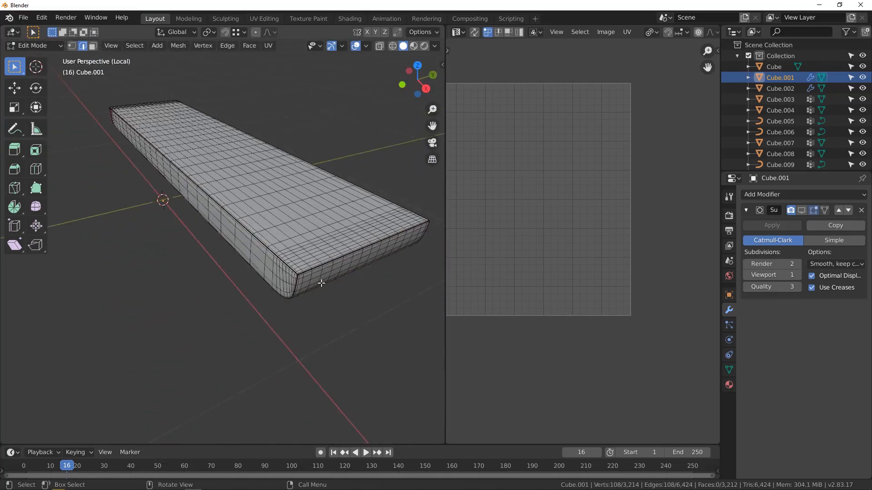
pyautogui.moveTo(321, 283); pyautogui.dragTo(327, 232, button='middle')
pyautogui.scroll(6, 286, 254)
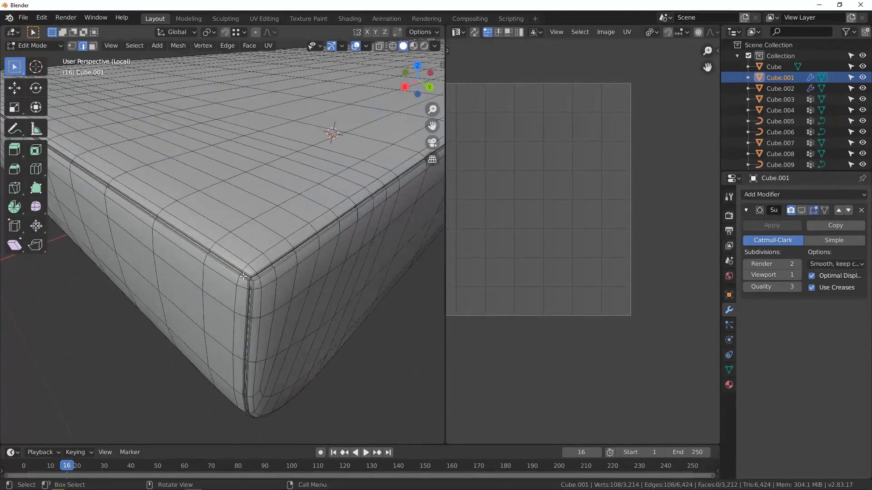
pyautogui.scroll(6, 243, 276)
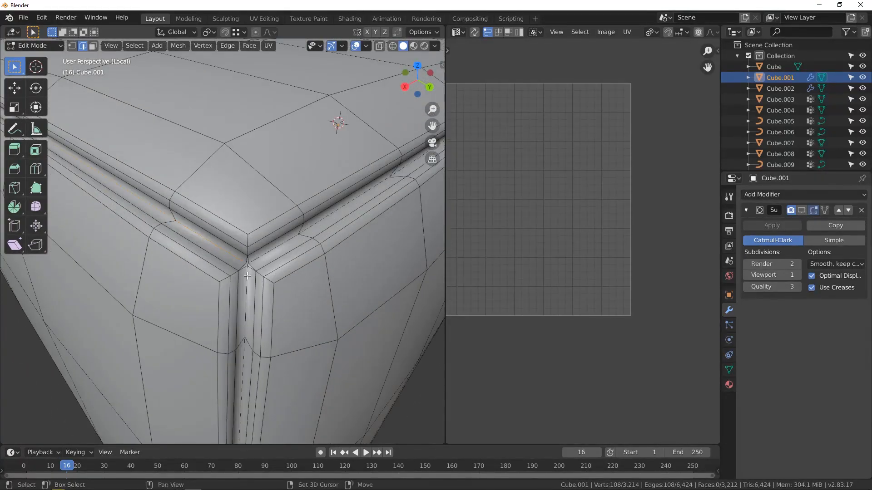
pyautogui.keyDown('alt'); pyautogui.click(247, 276); pyautogui.keyUp('alt')
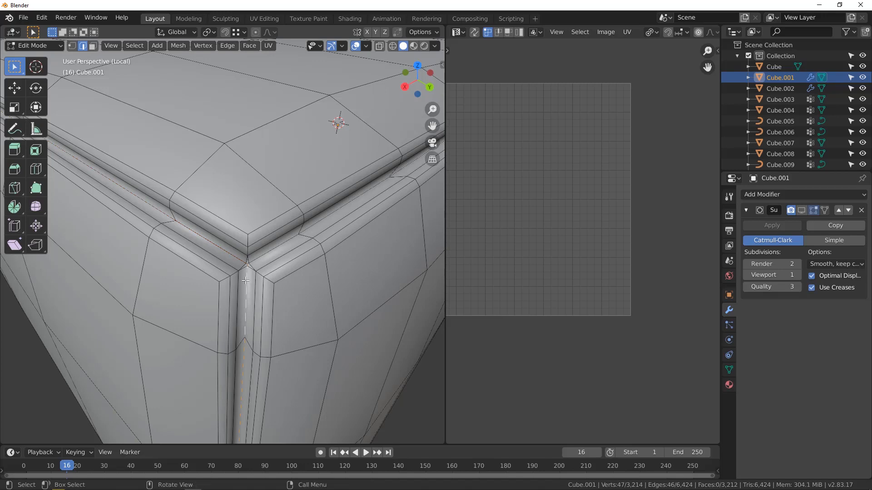
pyautogui.scroll(2, 248, 271)
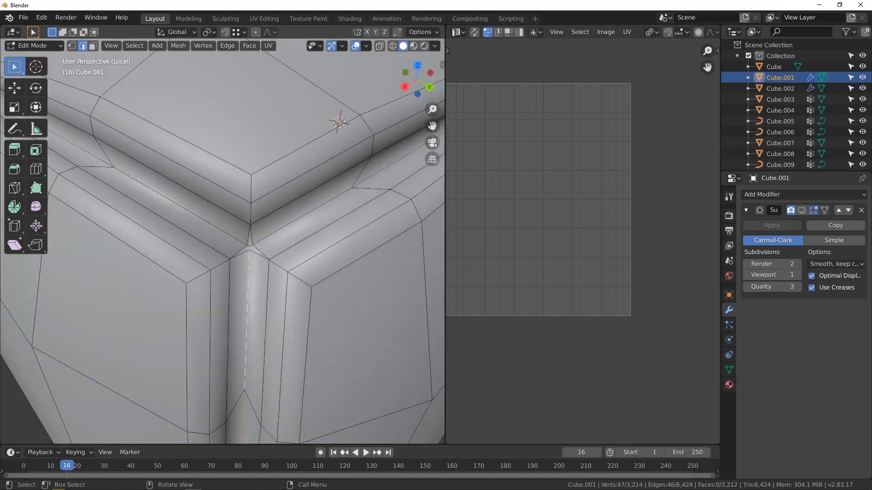
pyautogui.keyDown('alt'); pyautogui.keyDown('shift'); pyautogui.click(264, 246); pyautogui.keyUp('shift'); pyautogui.keyUp('alt')
pyautogui.hotkey('ctrl', 'e')
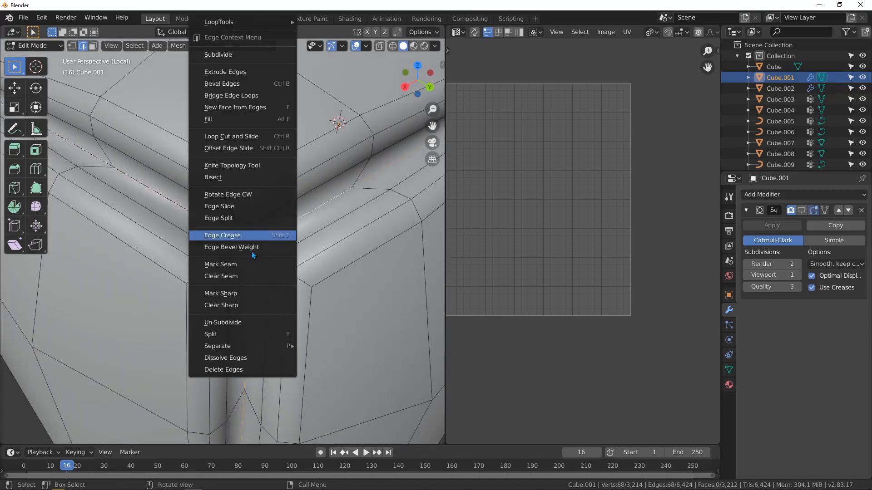
pyautogui.click(238, 264)
# Step: Mark the remaining upper groove edge loop along the short end of the base as a seam
pyautogui.scroll(-8, 238, 295)
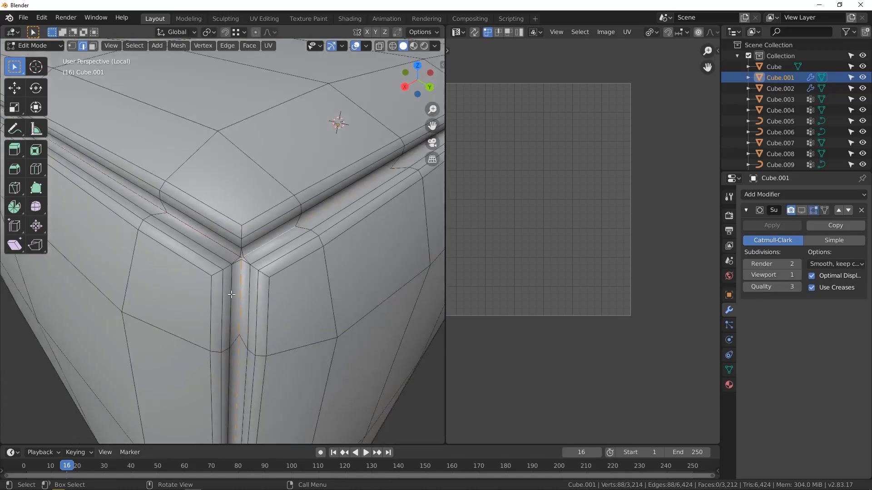
pyautogui.scroll(-3, 238, 314)
pyautogui.moveTo(382, 294); pyautogui.dragTo(292, 294, button='middle')
pyautogui.scroll(4, 291, 296)
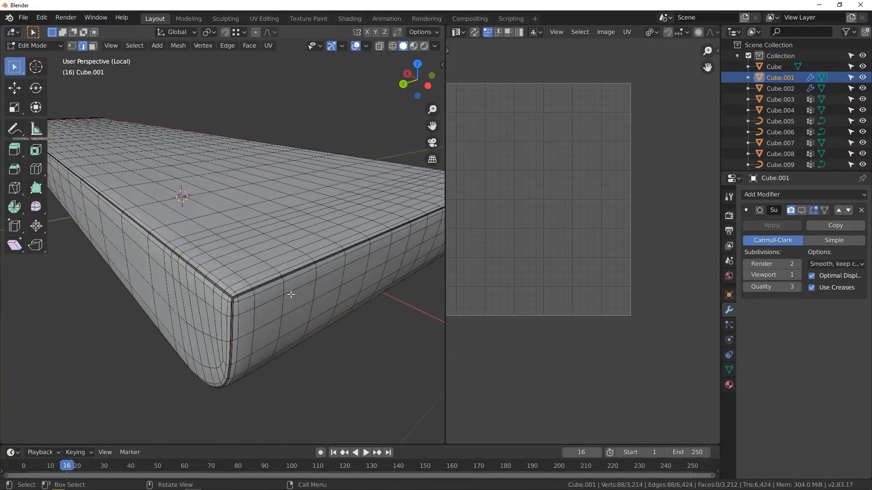
pyautogui.scroll(3, 292, 294)
pyautogui.moveTo(172, 298)
pyautogui.mouseDown(button='middle')
pyautogui.moveTo(163, 293)
pyautogui.moveTo(170, 288)
pyautogui.mouseUp(button='middle')
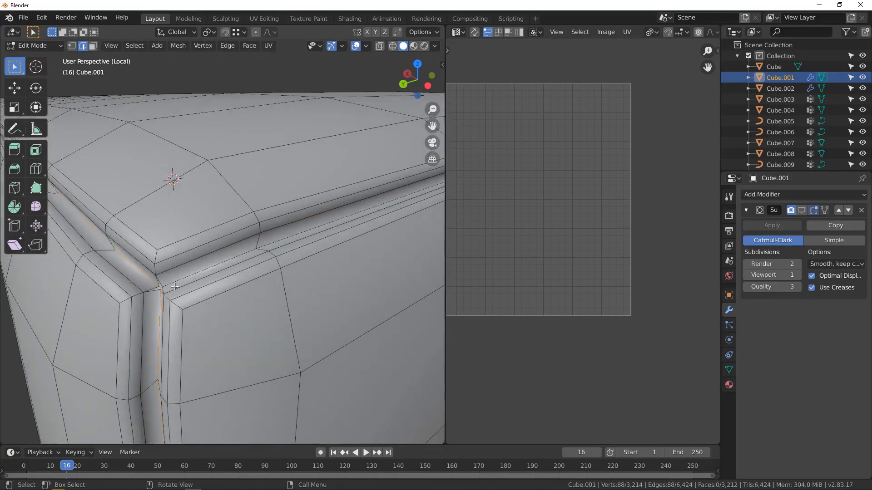
pyautogui.keyDown('alt'); pyautogui.click(169, 287); pyautogui.keyUp('alt')
pyautogui.rightClick(170, 285)
pyautogui.click(170, 284)
pyautogui.scroll(-6, 216, 319)
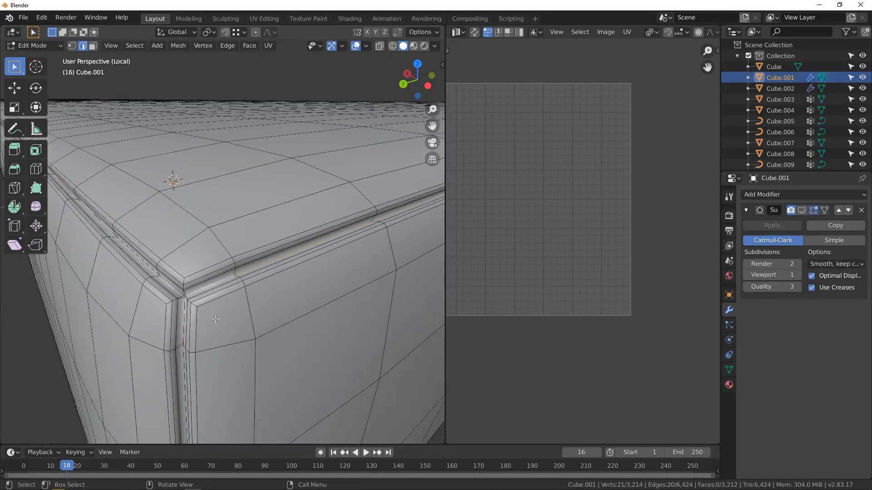
# Step: Select the vertical groove edge loop at the next corner of the base and mark it as a seam
pyautogui.moveTo(354, 286); pyautogui.dragTo(346, 268, button='middle')
pyautogui.scroll(6, 390, 247)
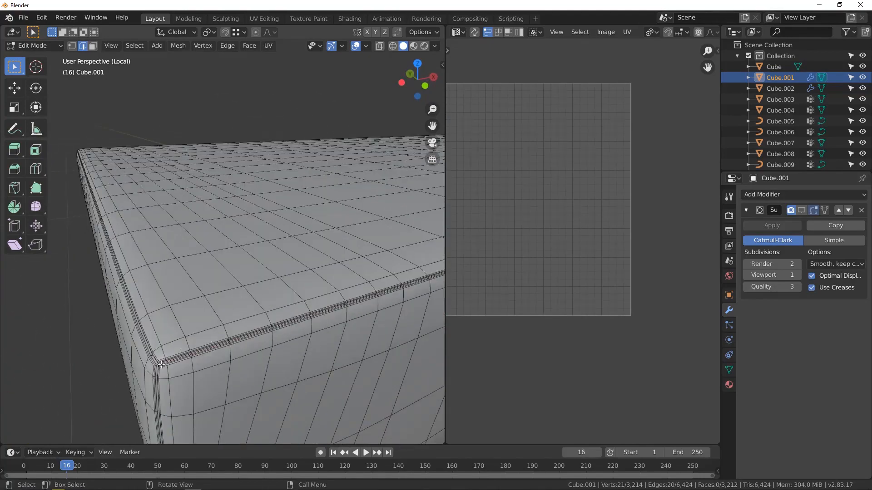
pyautogui.moveTo(162, 365); pyautogui.dragTo(212, 307, button='middle')
pyautogui.scroll(3, 211, 306)
pyautogui.scroll(1, 283, 239)
pyautogui.moveTo(283, 240); pyautogui.dragTo(283, 269, button='middle')
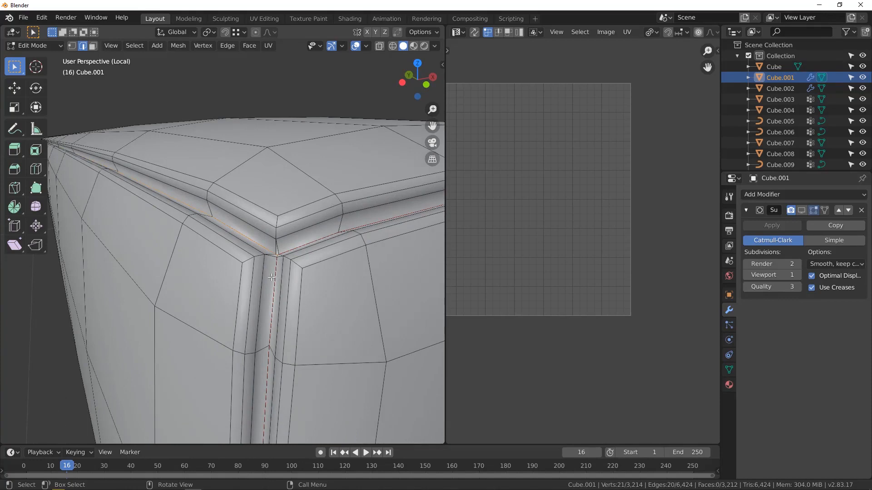
pyautogui.keyDown('alt'); pyautogui.click(272, 272); pyautogui.keyUp('alt')
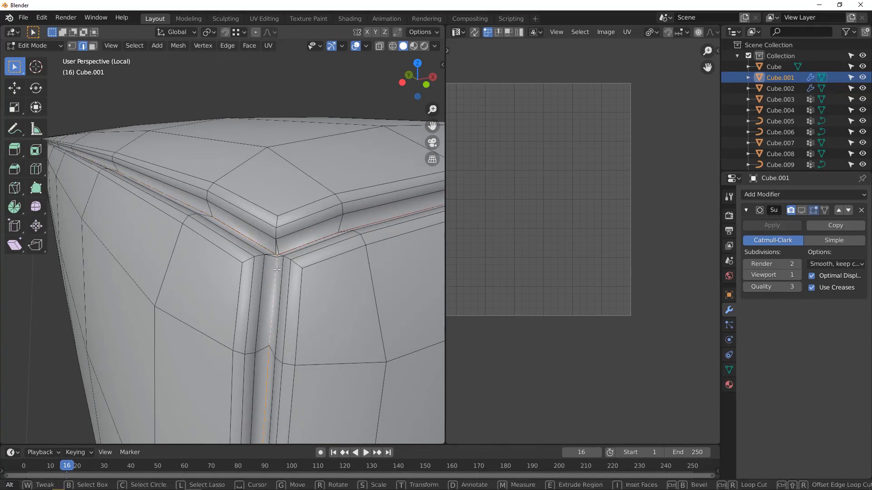
pyautogui.scroll(3, 277, 257)
pyautogui.rightClick(278, 251)
pyautogui.click(233, 264)
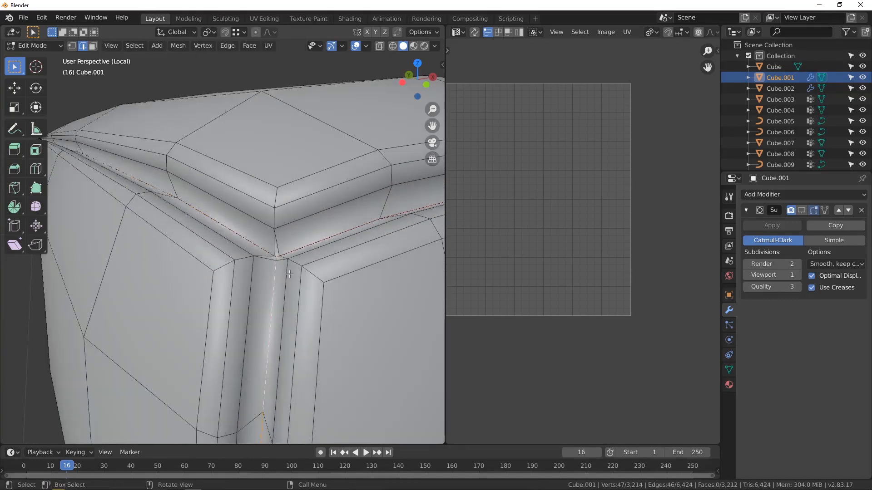
pyautogui.click(275, 278)
pyautogui.scroll(3, 289, 262)
pyautogui.moveTo(289, 263); pyautogui.dragTo(282, 282, button='middle')
pyautogui.scroll(-5, 281, 279)
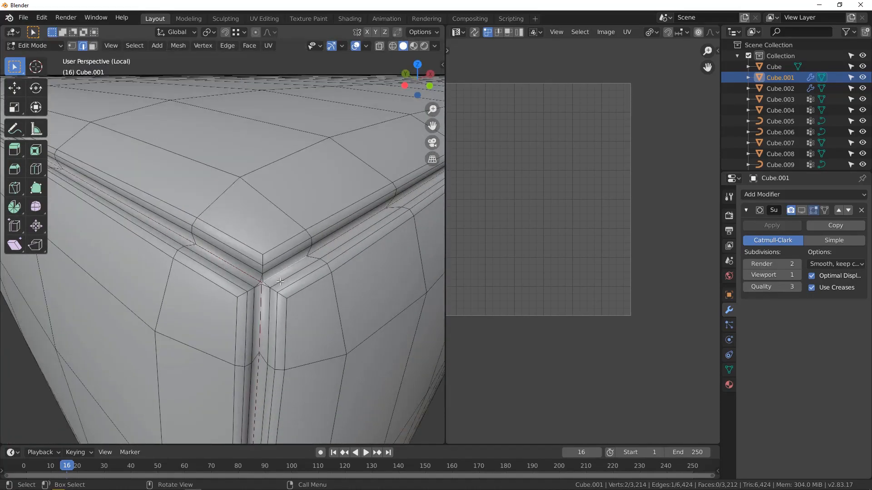
pyautogui.press('q')
pyautogui.click(274, 296)
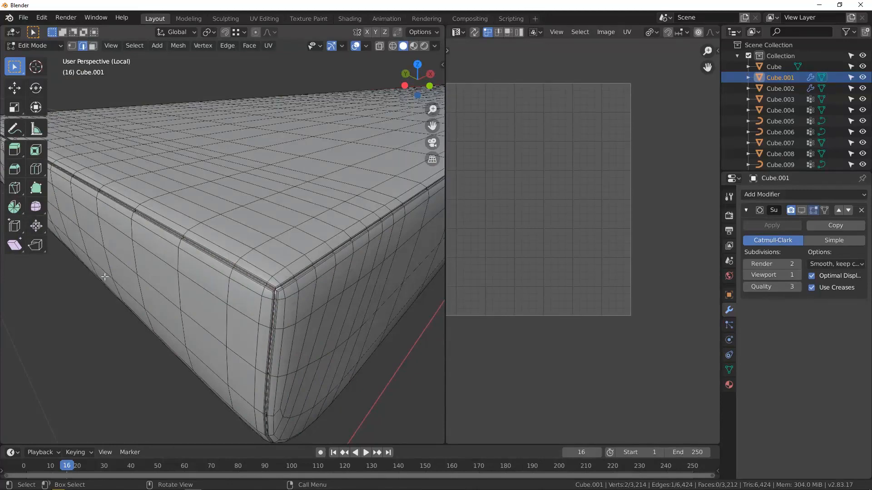
# Step: Select the entire base mesh and unwrap it along its marked seams
pyautogui.press('a')
pyautogui.moveTo(287, 286); pyautogui.dragTo(278, 291, button='middle')
pyautogui.moveTo(534, 201); pyautogui.dragTo(609, 245, button='middle')
pyautogui.press('u')
pyautogui.scroll(-2, 564, 252)
pyautogui.scroll(2, 609, 216)
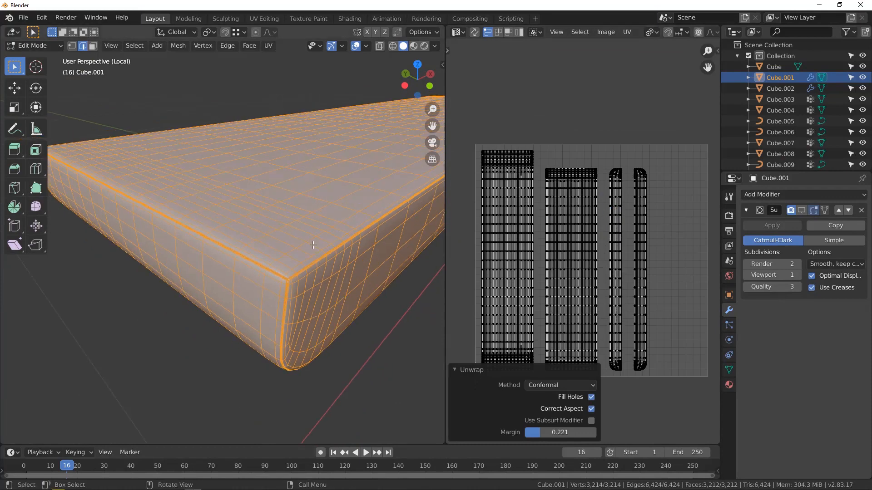
# Step: Finish editing the base, bring back the full sofa and isolate the seat cushion Cube.003
pyautogui.press('Tab')
pyautogui.scroll(-5, 316, 261)
pyautogui.moveTo(315, 258); pyautogui.dragTo(235, 275, button='middle')
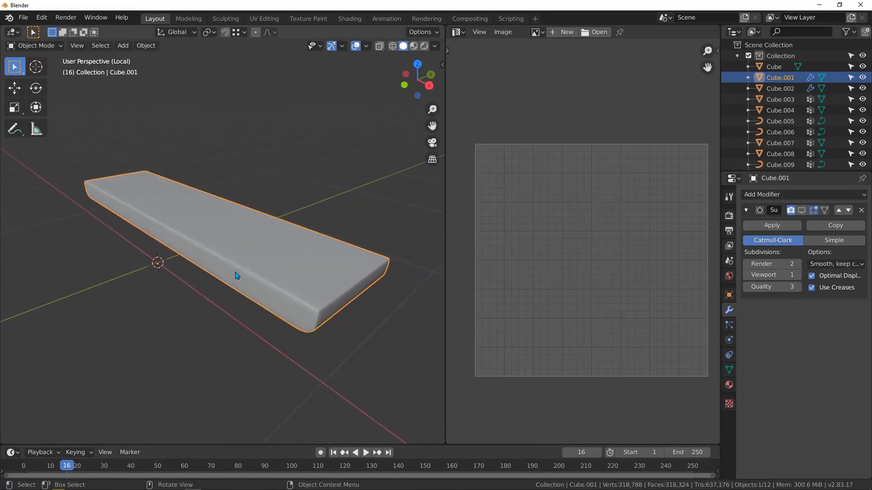
pyautogui.press('KP_Divide')
pyautogui.click(241, 274)
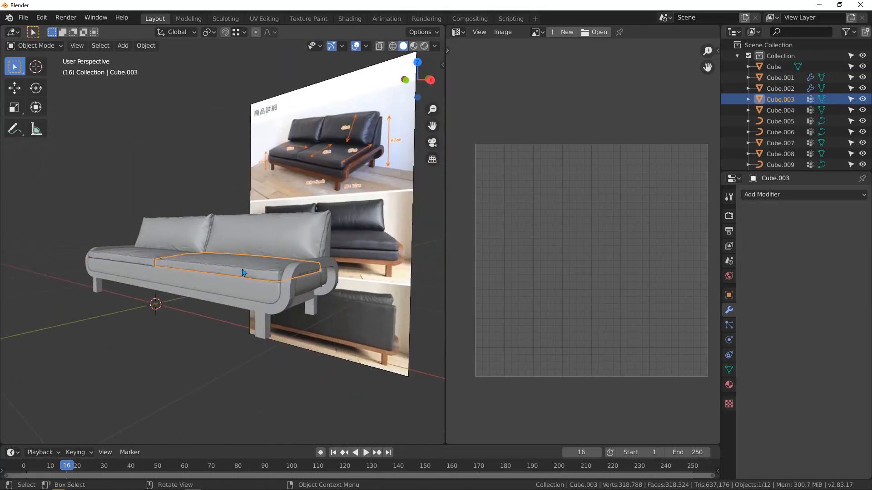
pyautogui.scroll(4, 242, 274)
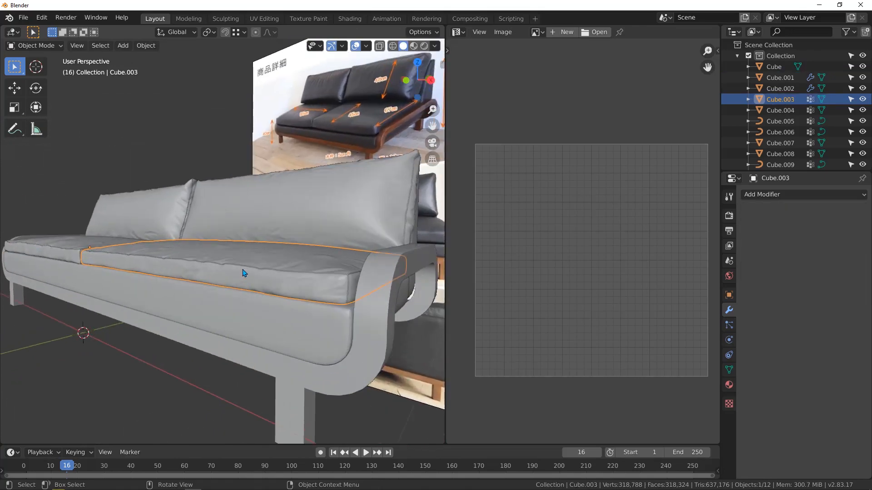
pyautogui.press('KP_Divide')
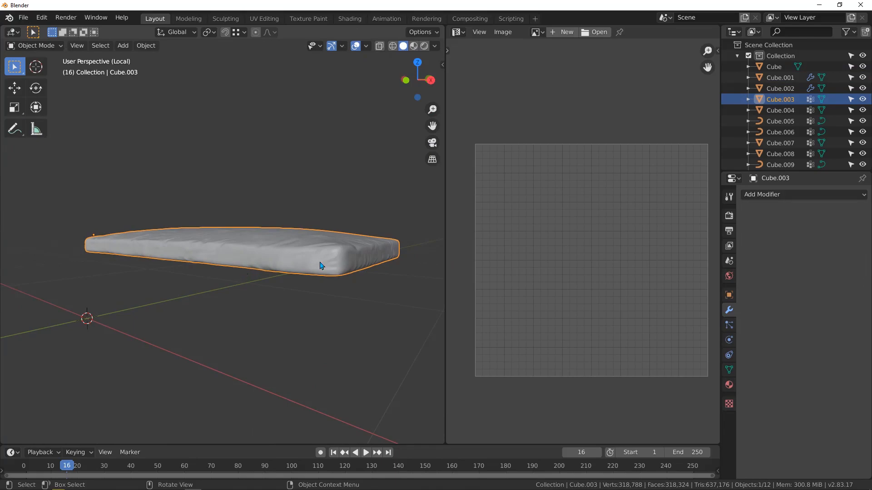
# Step: Select the entire seat cushion mesh in edit mode and unwrap it along its existing seams
pyautogui.press('Tab')
pyautogui.scroll(1, 342, 258)
pyautogui.moveTo(342, 259)
pyautogui.mouseDown(button='middle')
pyautogui.moveTo(338, 271)
pyautogui.moveTo(337, 261)
pyautogui.moveTo(257, 251)
pyautogui.moveTo(345, 259)
pyautogui.mouseUp(button='middle')
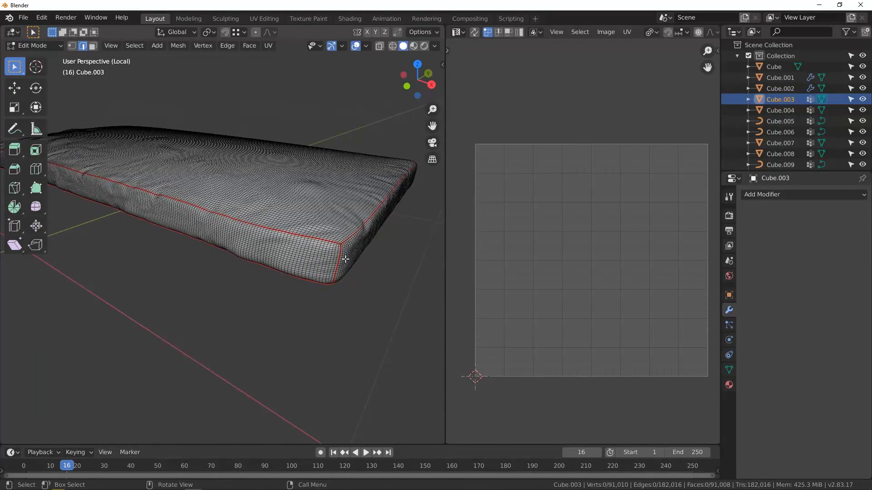
pyautogui.press('a')
pyautogui.moveTo(610, 221); pyautogui.dragTo(581, 240, button='middle')
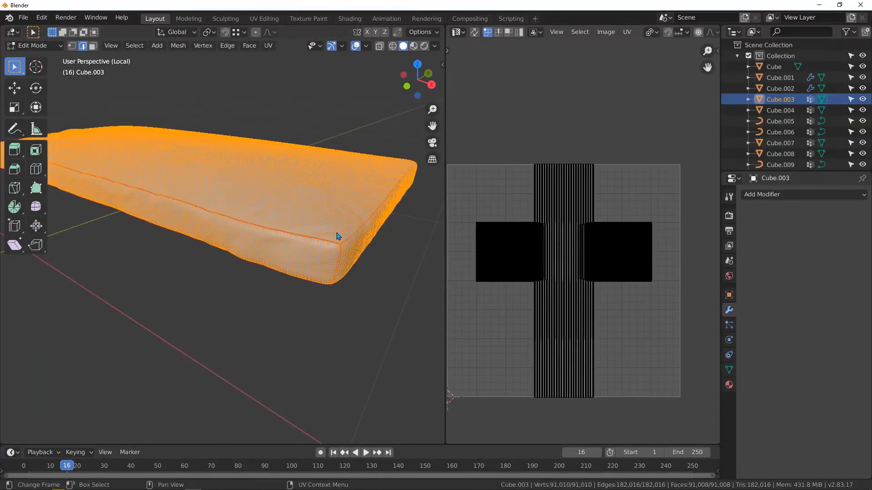
pyautogui.press('u')
pyautogui.click(280, 248)
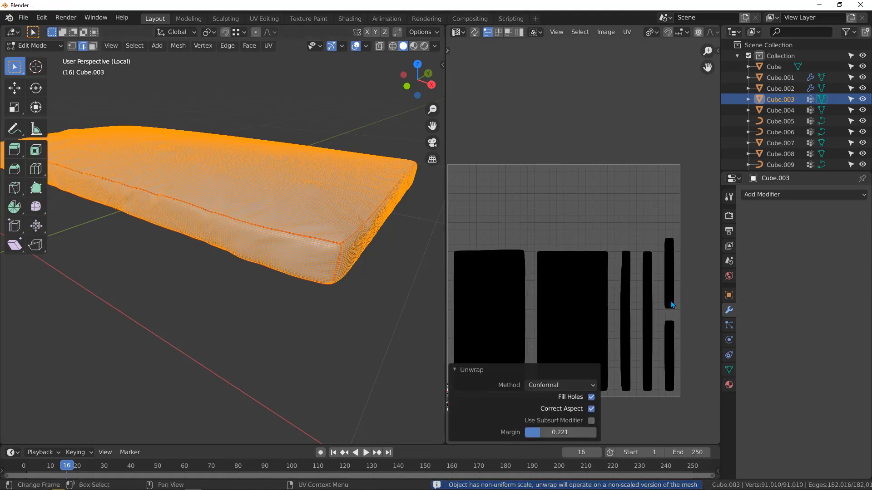
# Step: Finish editing the unwrapped seat cushion Cube.003 and bring back the full sofa
pyautogui.scroll(7, 671, 302)
pyautogui.scroll(-8, 602, 281)
pyautogui.moveTo(576, 232); pyautogui.dragTo(639, 178, button='middle')
pyautogui.press('Tab')
pyautogui.scroll(-2, 317, 262)
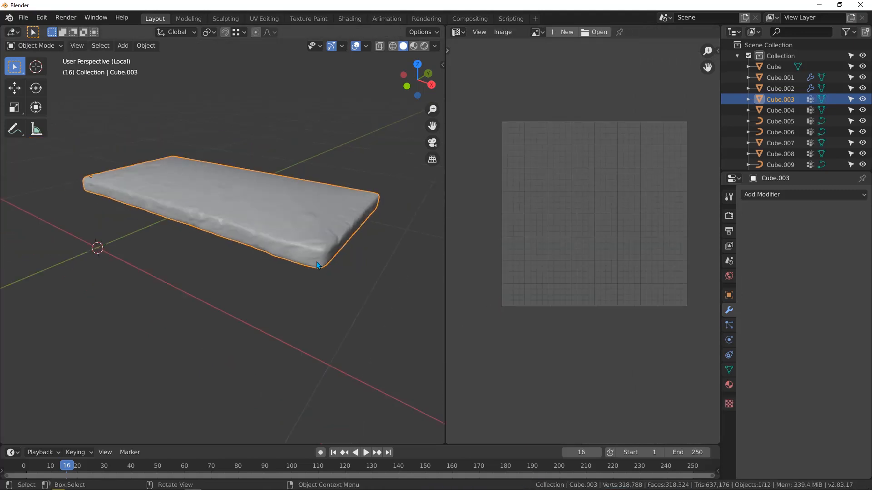
pyautogui.press('/')
pyautogui.moveTo(160, 234)
pyautogui.mouseDown(button='middle')
pyautogui.moveTo(237, 218)
pyautogui.moveTo(323, 241)
pyautogui.moveTo(187, 239)
pyautogui.moveTo(170, 224)
pyautogui.mouseUp(button='middle')
pyautogui.scroll(2, 323, 242)
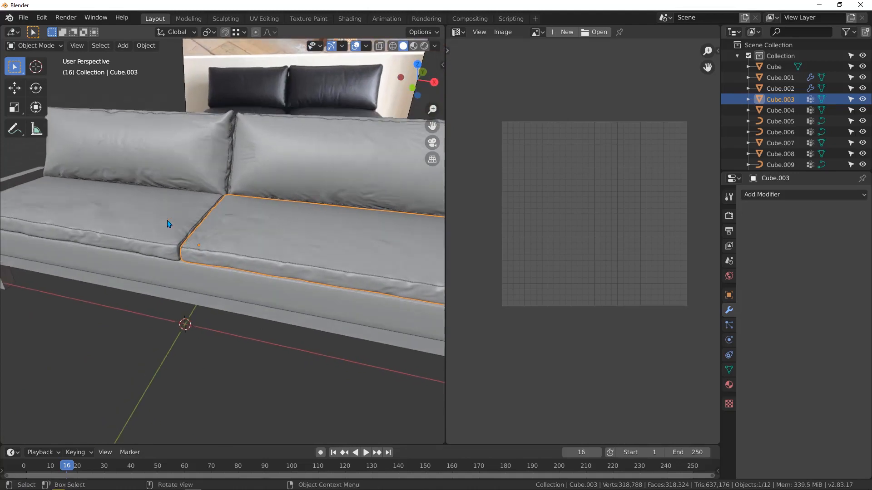
# Step: Transfer the UV map of seat cushion Cube.003 to the neighbouring seat cushion Cube.004
pyautogui.click(168, 223)
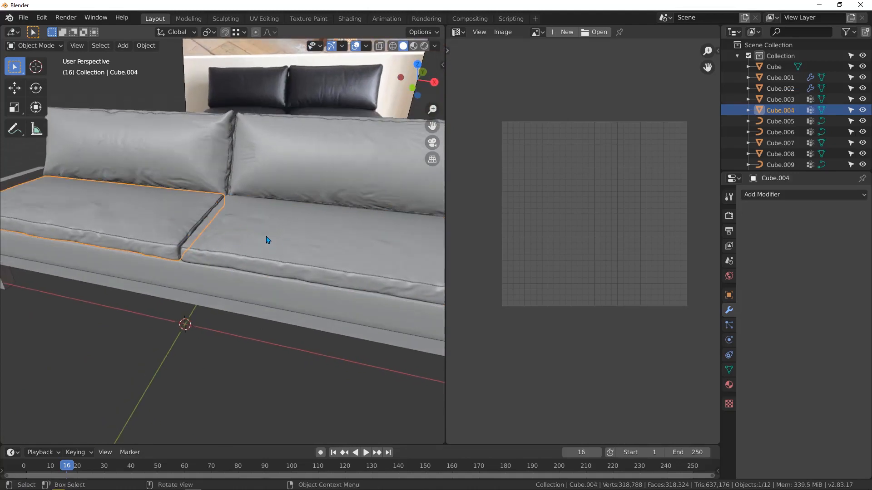
pyautogui.scroll(-2, 247, 239)
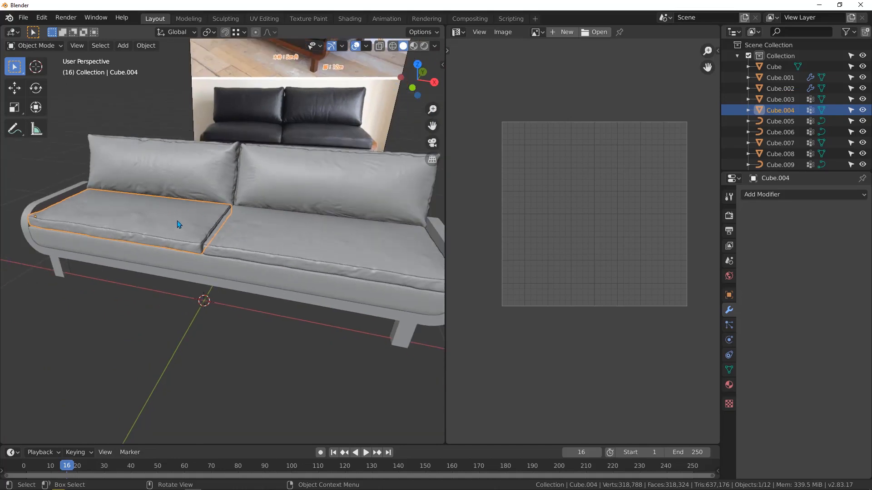
pyautogui.scroll(2, 178, 225)
pyautogui.press('Tab')
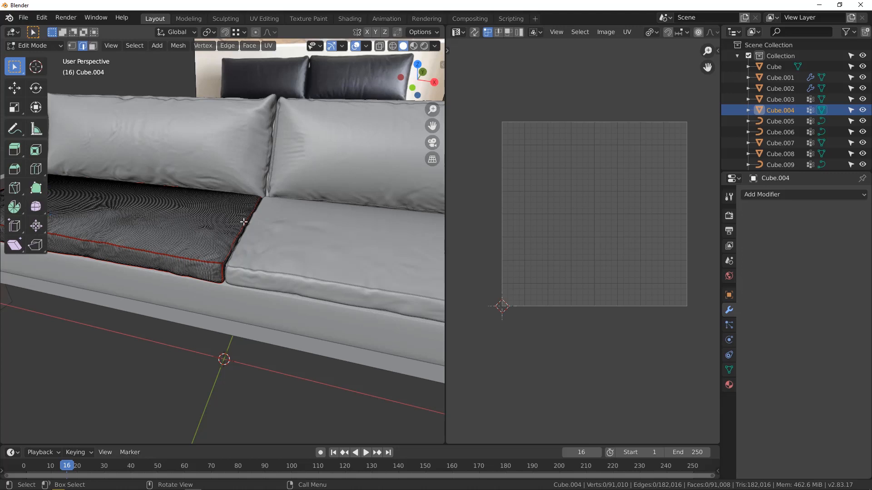
pyautogui.press('Tab')
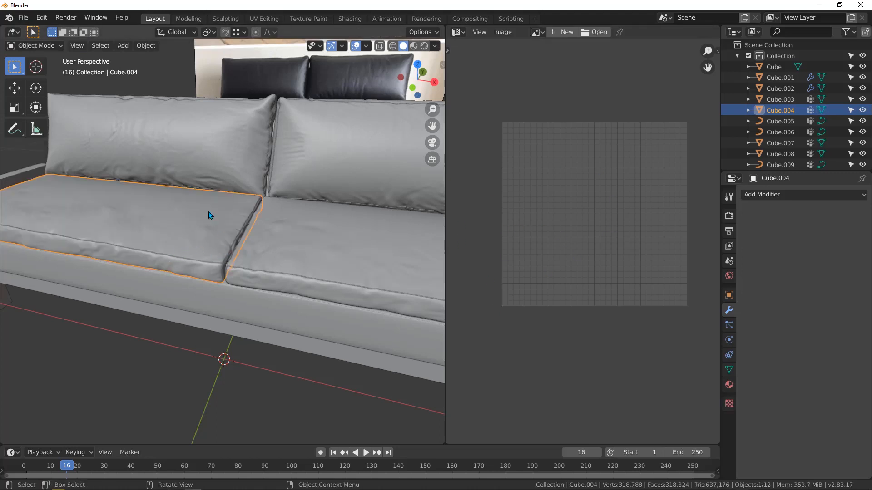
pyautogui.scroll(-2, 173, 215)
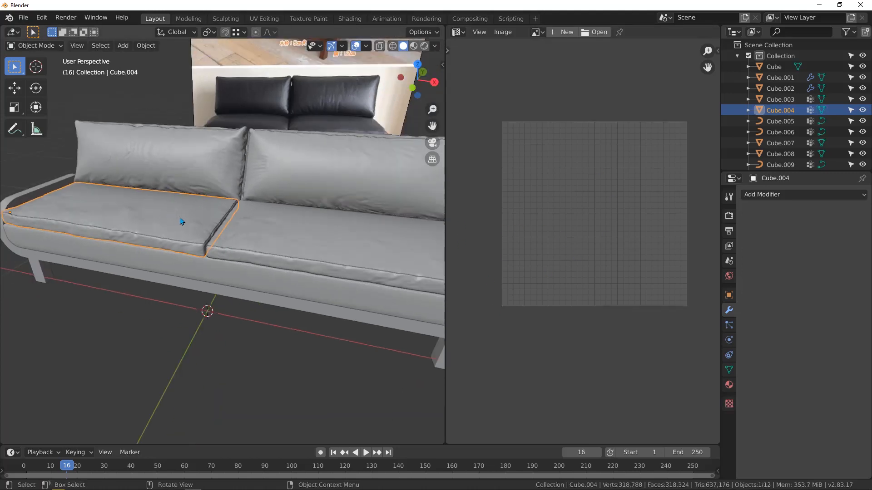
pyautogui.keyDown('shift'); pyautogui.click(267, 227); pyautogui.keyUp('shift')
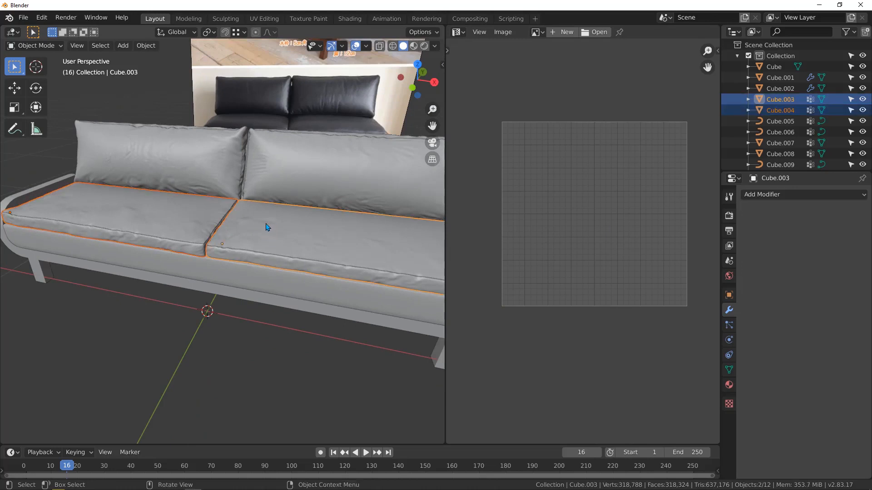
pyautogui.hotkey('ctrl', 'l')
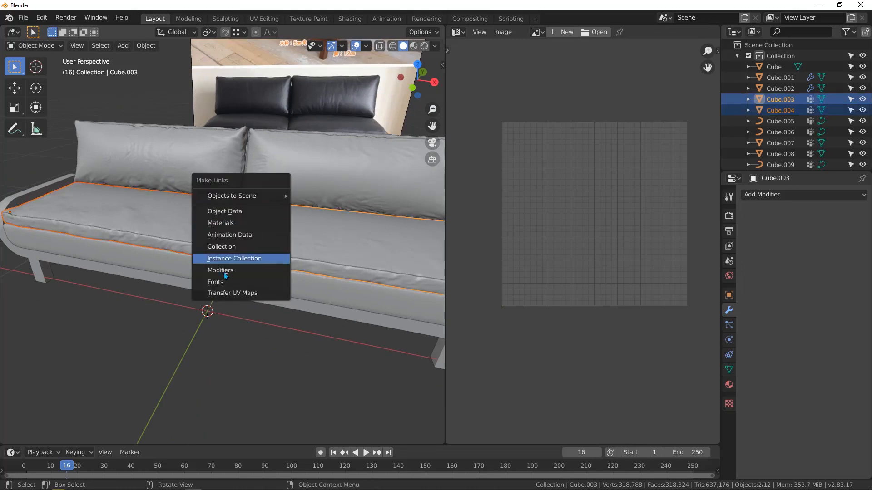
pyautogui.click(236, 293)
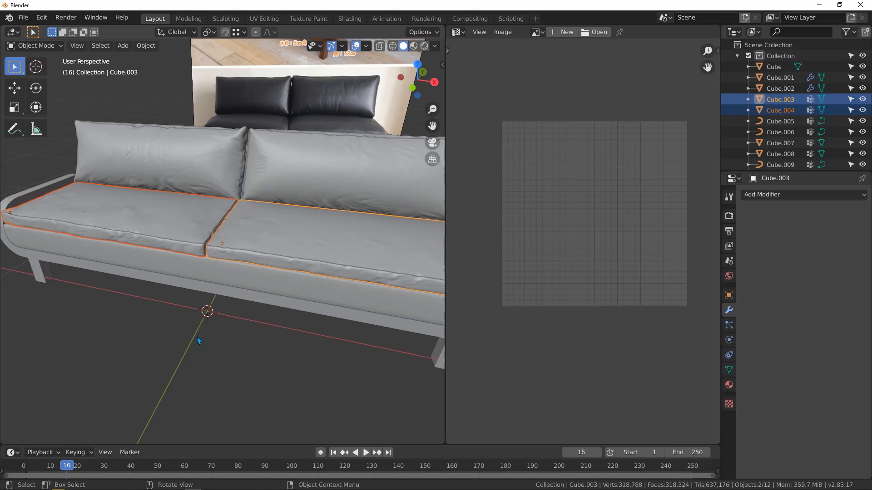
# Step: Check the transferred UV layout of seat cushion Cube.004 with its whole mesh selected in edit mode
pyautogui.click(189, 225)
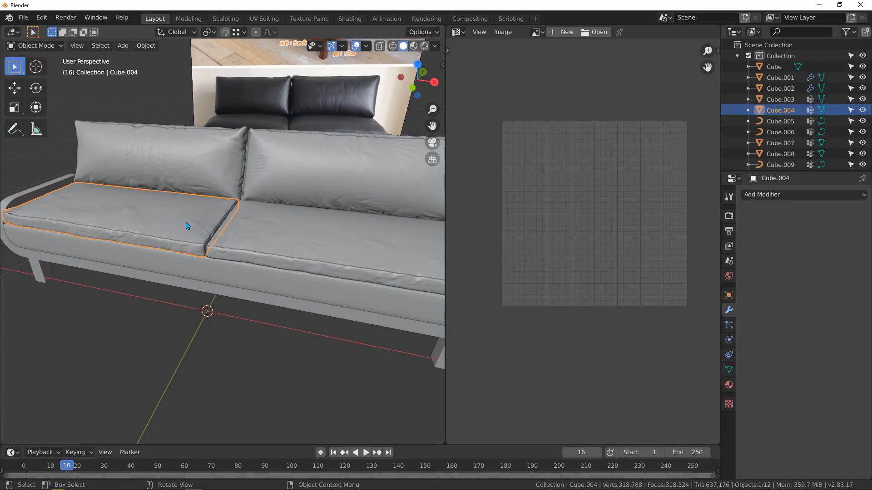
pyautogui.press('Tab')
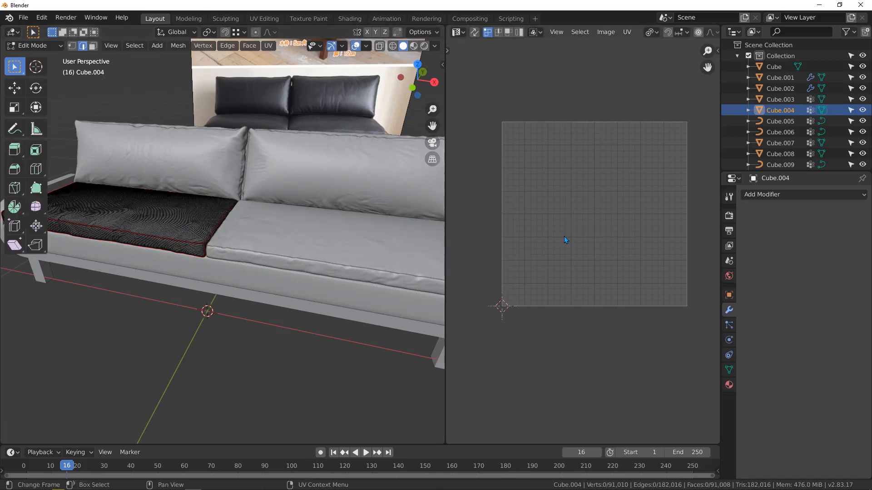
pyautogui.press('Tab')
pyautogui.press('Tab')
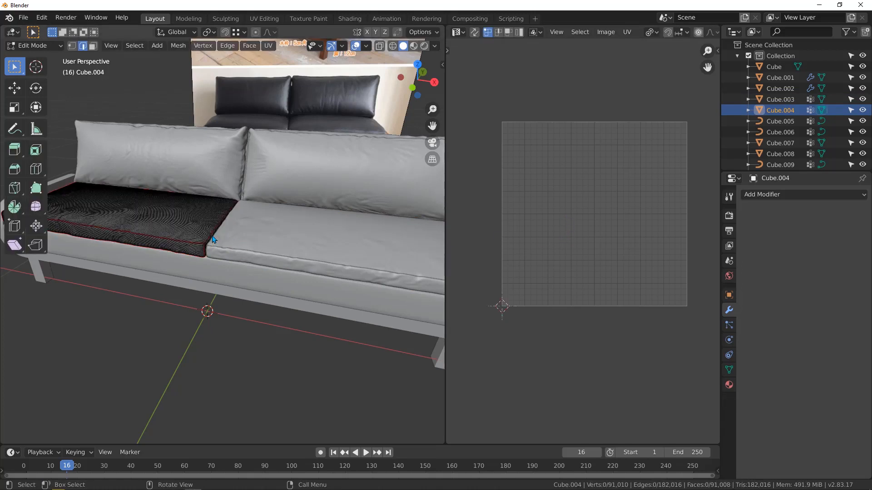
pyautogui.press('a')
pyautogui.scroll(3, 641, 220)
pyautogui.scroll(-3, 577, 218)
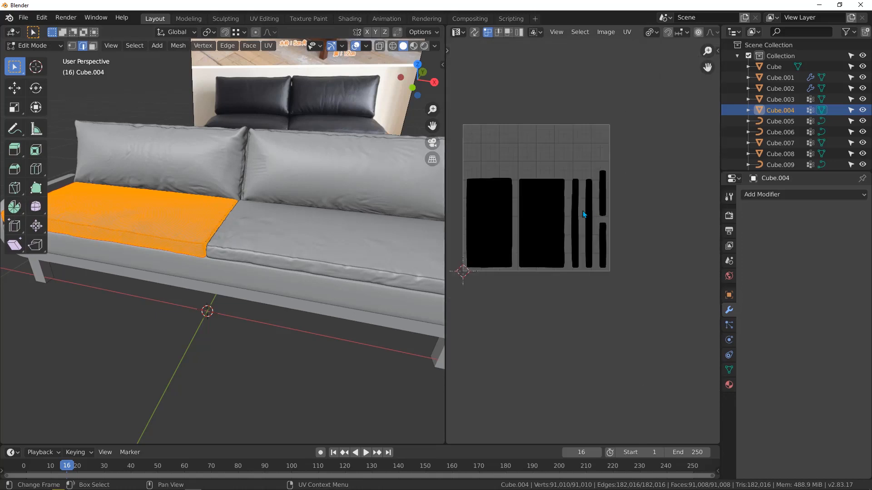
pyautogui.scroll(3, 663, 222)
pyautogui.moveTo(663, 222); pyautogui.dragTo(572, 187, button='middle')
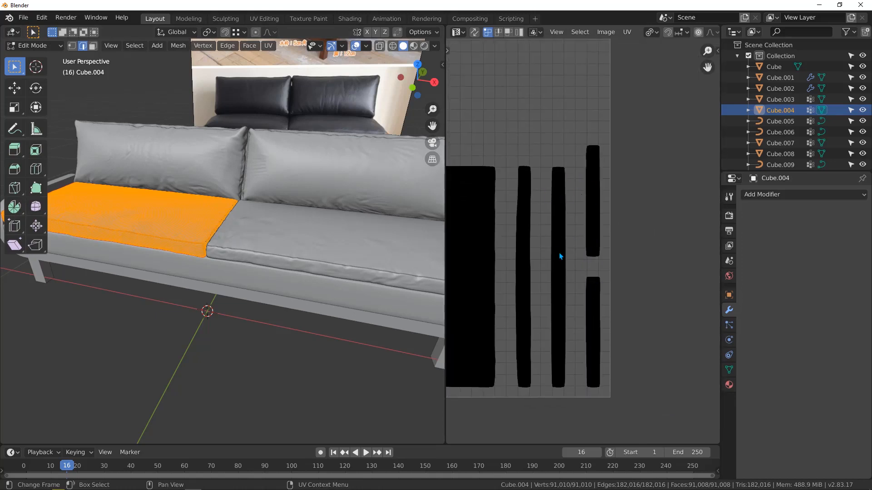
pyautogui.press('Tab')
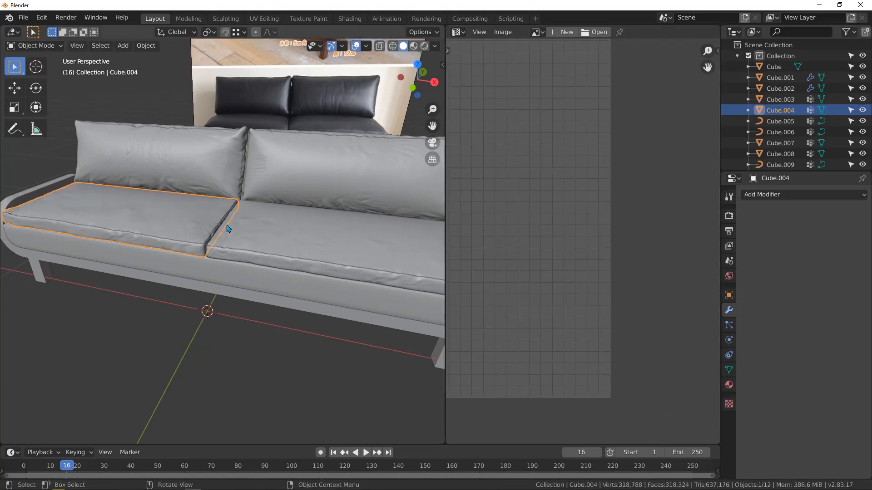
# Step: Isolate the back cushion Cube.007 and select its entire mesh in edit mode
pyautogui.click(292, 231)
pyautogui.scroll(-3, 266, 231)
pyautogui.moveTo(311, 234)
pyautogui.keyDown('shift'); pyautogui.mouseDown(button='middle')
pyautogui.moveTo(292, 262)
pyautogui.moveTo(307, 230)
pyautogui.moveTo(335, 241)
pyautogui.moveTo(315, 230)
pyautogui.moveTo(351, 224)
pyautogui.moveTo(312, 244)
pyautogui.moveTo(325, 245)
pyautogui.mouseUp(button='middle'); pyautogui.keyUp('shift')
pyautogui.click(309, 235)
pyautogui.press('KP_Divide')
pyautogui.press('Tab')
pyautogui.press('a')
pyautogui.scroll(-3, 550, 205)
pyautogui.moveTo(512, 216); pyautogui.dragTo(593, 241, button='middle')
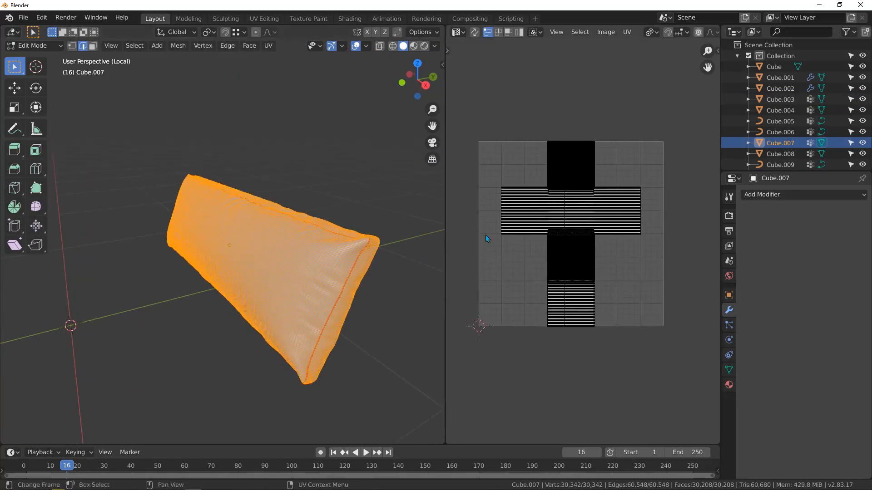
pyautogui.moveTo(122, 222); pyautogui.dragTo(359, 264, button='middle')
pyautogui.moveTo(568, 234); pyautogui.dragTo(561, 249, button='middle')
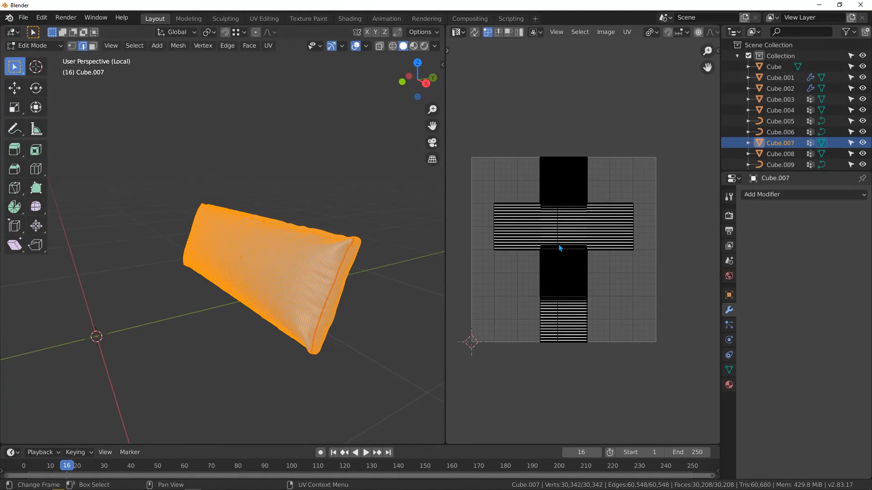
# Step: Unwrap the back cushion mesh along its existing seams and return to the full sofa in object mode
pyautogui.press('u')
pyautogui.scroll(3, 538, 170)
pyautogui.scroll(-4, 538, 170)
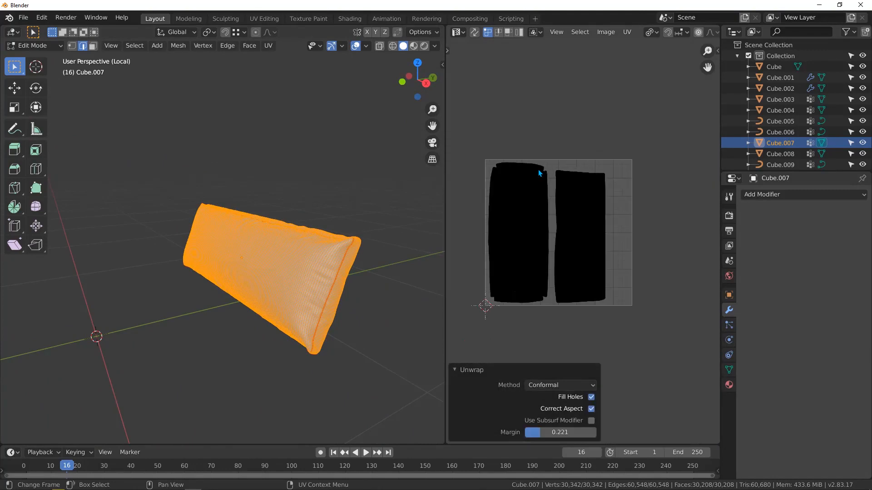
pyautogui.moveTo(304, 245); pyautogui.dragTo(271, 261, button='middle')
pyautogui.press('Tab')
pyautogui.press('KP_Divide')
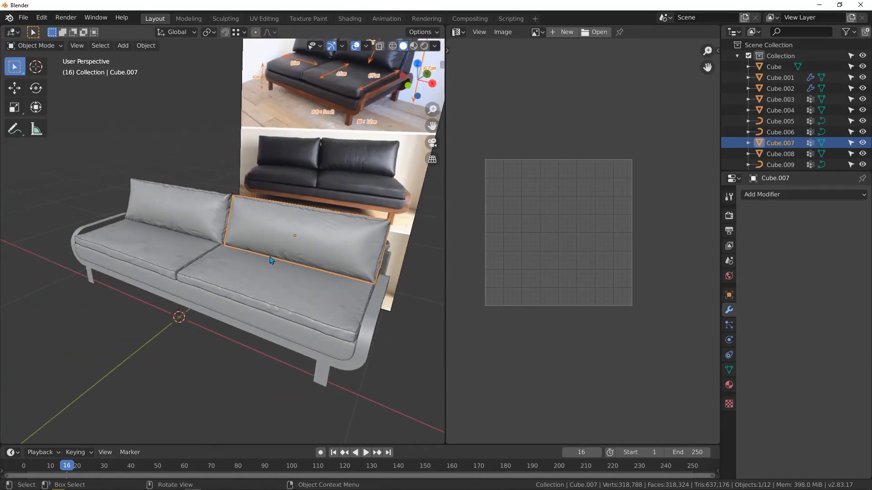
# Step: Transfer the UV map of back cushion Cube.007 to the other back cushion Cube.008
pyautogui.click(197, 220)
pyautogui.press('KP_Decimal')
pyautogui.scroll(-5, 203, 210)
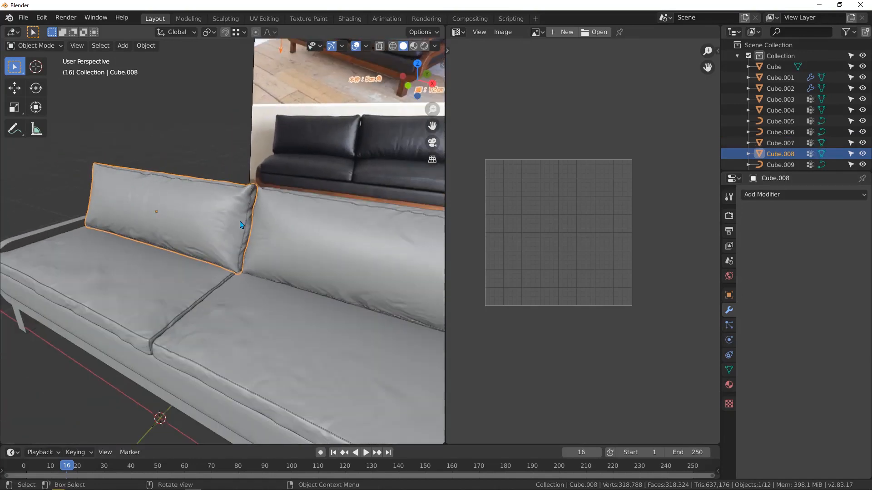
pyautogui.keyDown('shift'); pyautogui.click(303, 231); pyautogui.keyUp('shift')
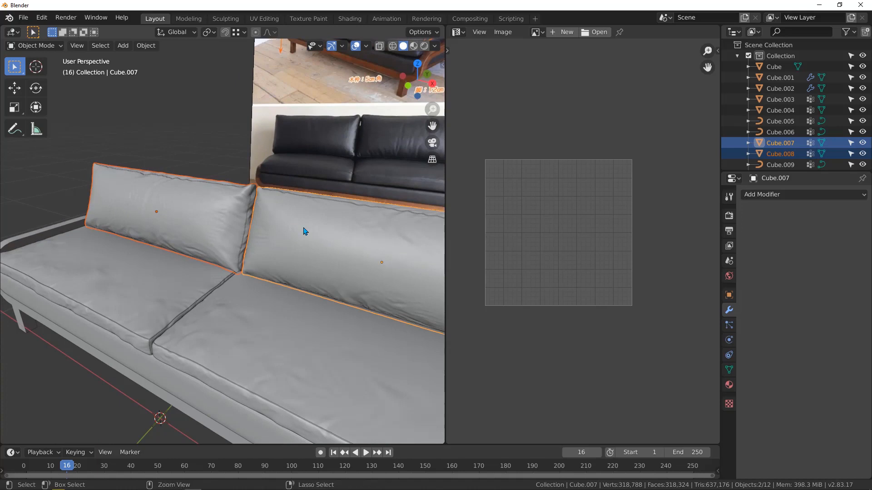
pyautogui.hotkey('ctrl', 'l')
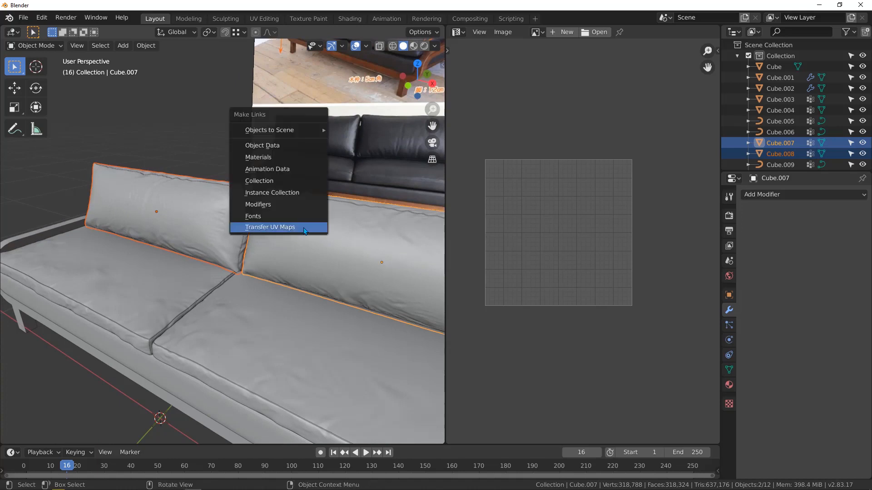
pyautogui.click(277, 231)
# Step: Check the transferred UV layout of back cushion Cube.008 with its whole mesh selected in edit mode
pyautogui.moveTo(278, 230); pyautogui.dragTo(215, 220, button='middle')
pyautogui.click(216, 220)
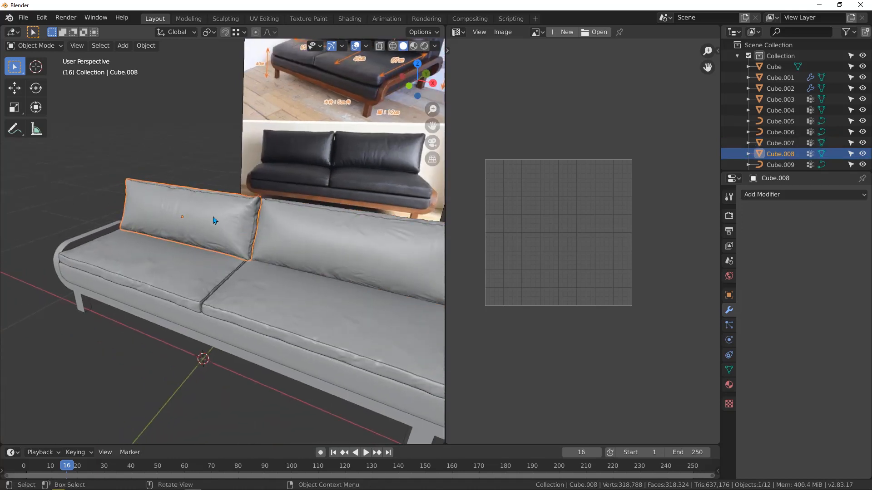
pyautogui.press('Tab')
pyautogui.press('a')
pyautogui.scroll(4, 566, 217)
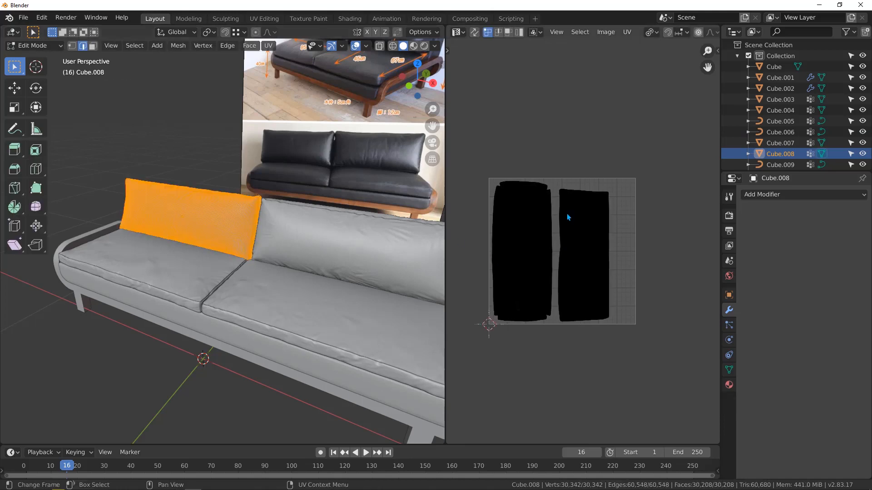
pyautogui.press('Tab')
# Step: Isolate the mirrored backrest part Cube.002 and open its mesh in edit mode
pyautogui.moveTo(194, 220)
pyautogui.mouseDown(button='middle')
pyautogui.moveTo(243, 210)
pyautogui.moveTo(206, 234)
pyautogui.mouseUp(button='middle')
pyautogui.click(111, 264)
pyautogui.moveTo(111, 265); pyautogui.dragTo(127, 269, button='middle')
pyautogui.press('KP_Divide')
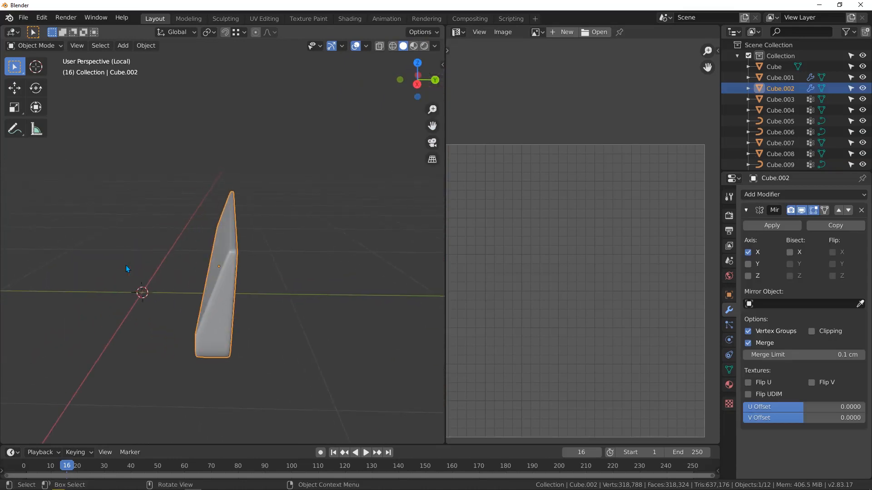
pyautogui.moveTo(296, 233); pyautogui.dragTo(318, 236, button='middle')
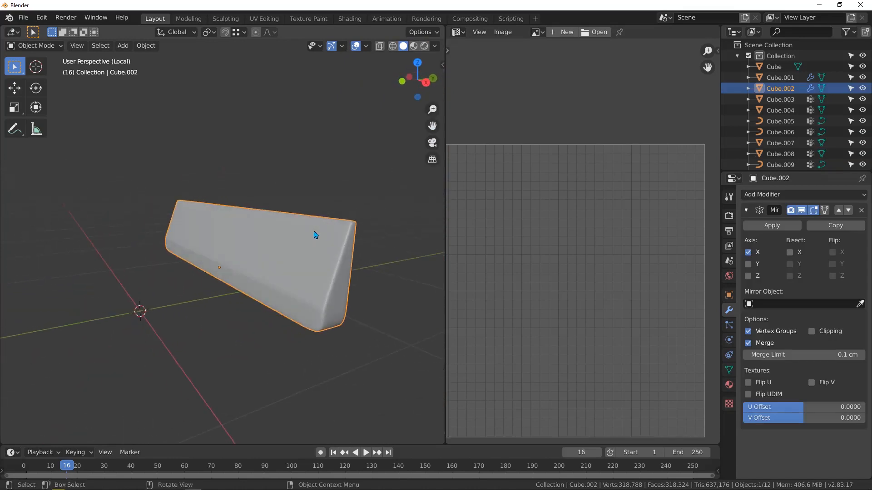
pyautogui.hotkey('ctrl', 'Tab')
pyautogui.click(366, 231)
pyautogui.scroll(8, 353, 229)
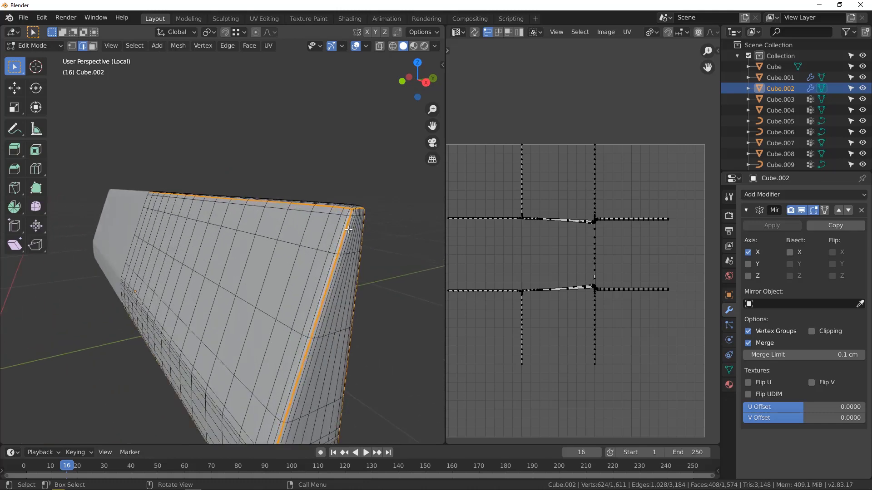
# Step: Select the vertical corner groove and adjoining upper groove edge loops of the backrest part and mark them as seams
pyautogui.scroll(2, 349, 205)
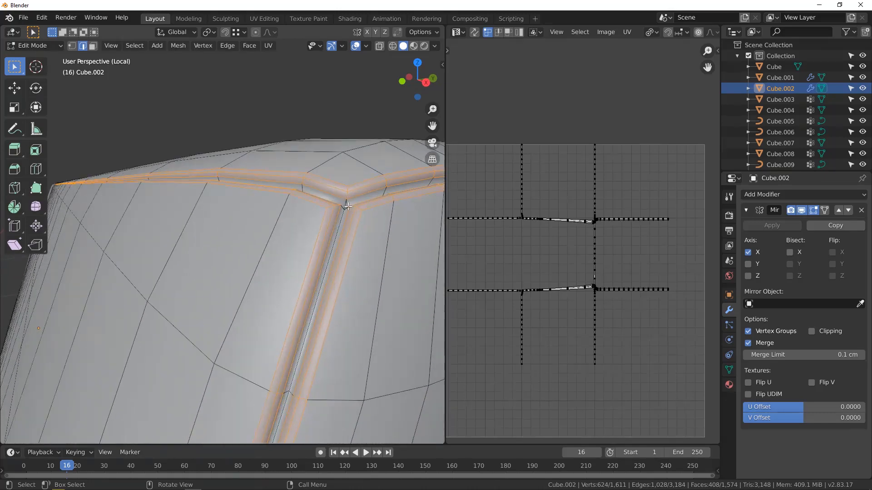
pyautogui.keyDown('alt'); pyautogui.click(342, 217); pyautogui.keyUp('alt')
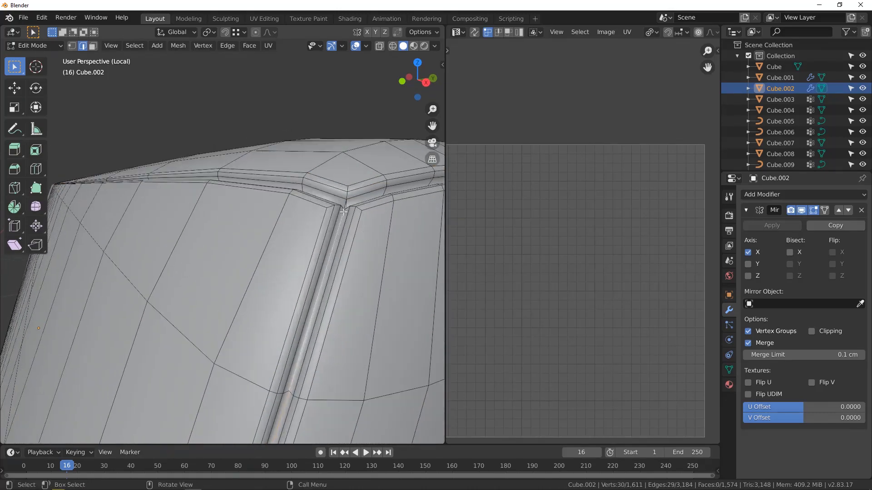
pyautogui.scroll(3, 344, 205)
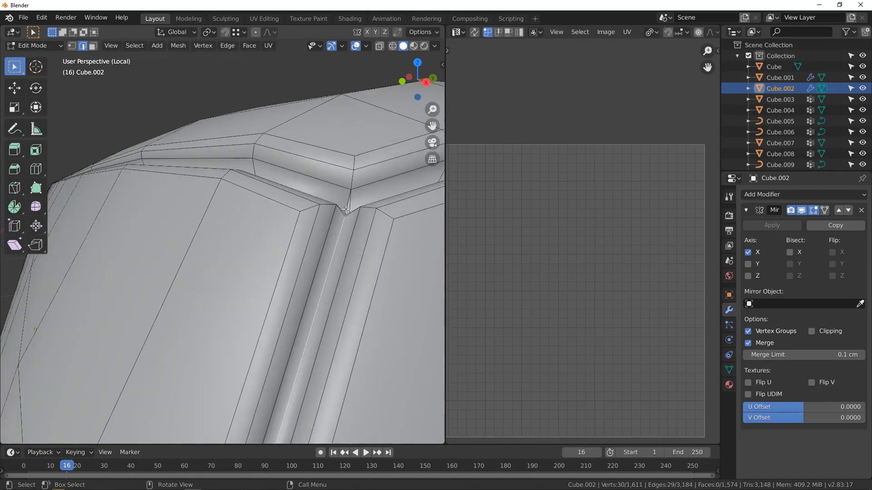
pyautogui.moveTo(346, 210); pyautogui.dragTo(342, 220, button='middle')
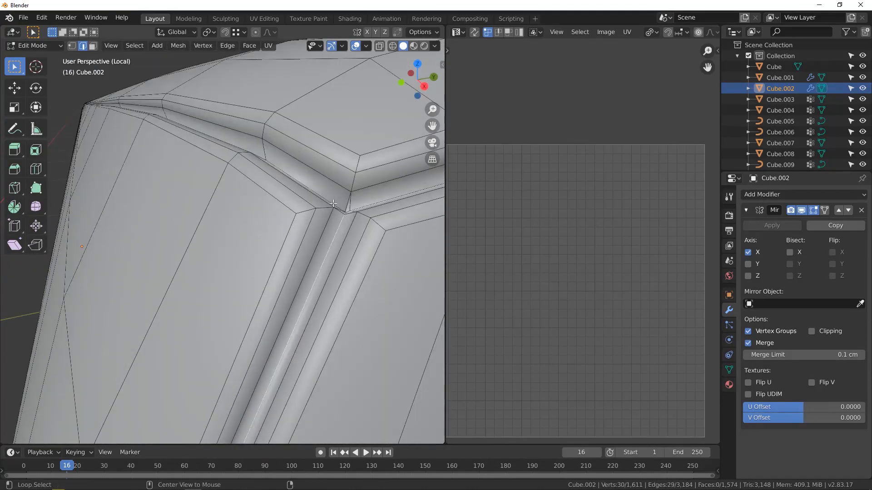
pyautogui.keyDown('alt'); pyautogui.keyDown('shift'); pyautogui.click(381, 206); pyautogui.keyUp('shift'); pyautogui.keyUp('alt')
pyautogui.keyDown('alt'); pyautogui.keyDown('shift'); pyautogui.click(371, 203); pyautogui.keyUp('shift'); pyautogui.keyUp('alt')
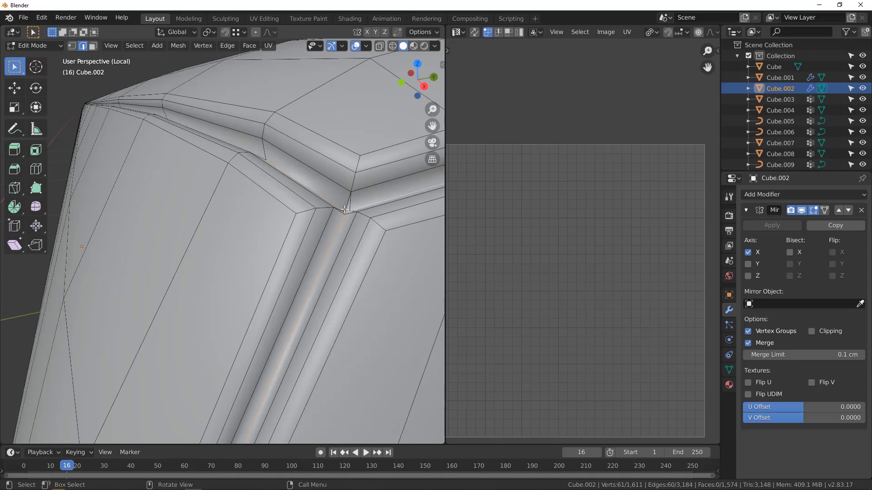
pyautogui.hotkey('ctrl', 'e')
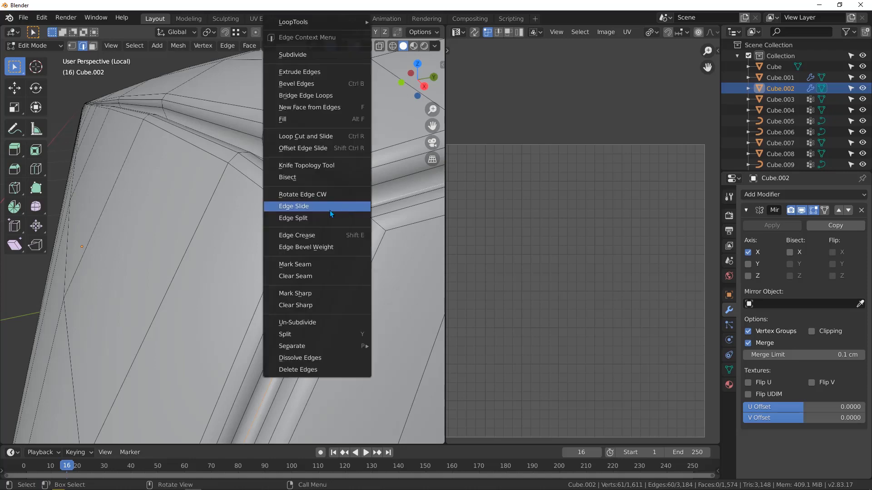
pyautogui.click(295, 264)
pyautogui.moveTo(295, 264); pyautogui.dragTo(254, 254, button='middle')
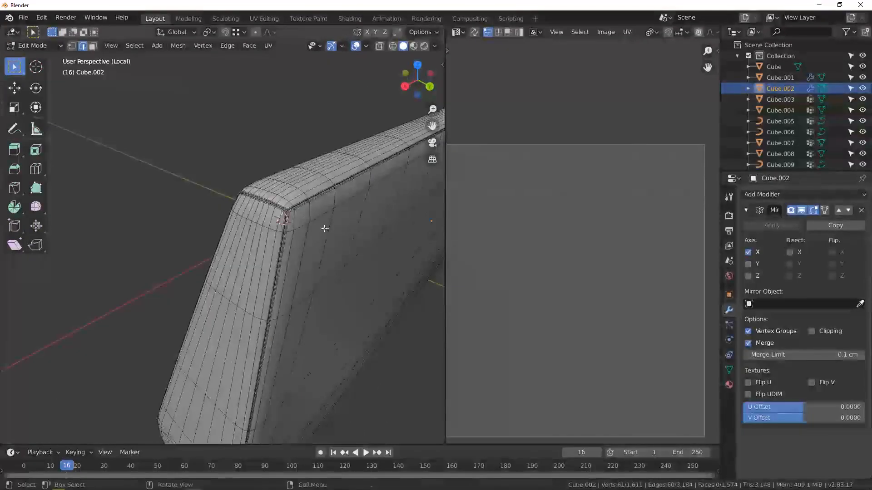
# Step: Select the short corner edge and the remaining groove edge loops meeting at the backrest part's upper corner and mark them as seams
pyautogui.scroll(6, 279, 237)
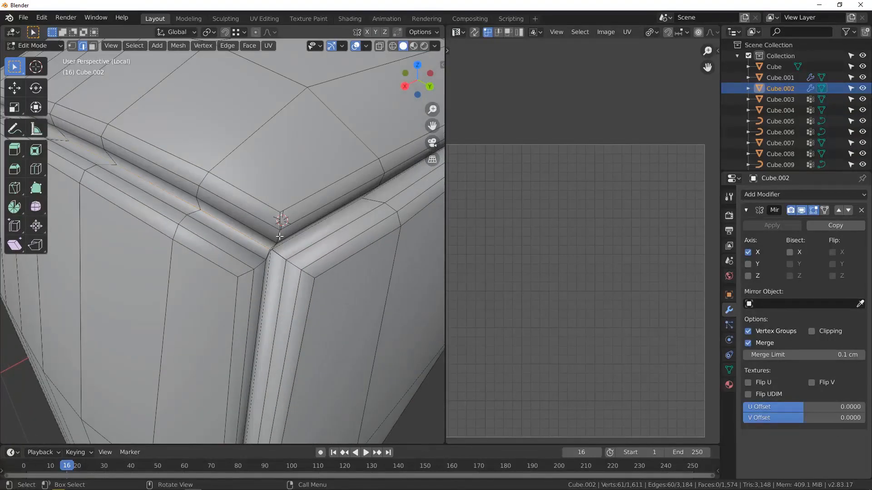
pyautogui.click(279, 237)
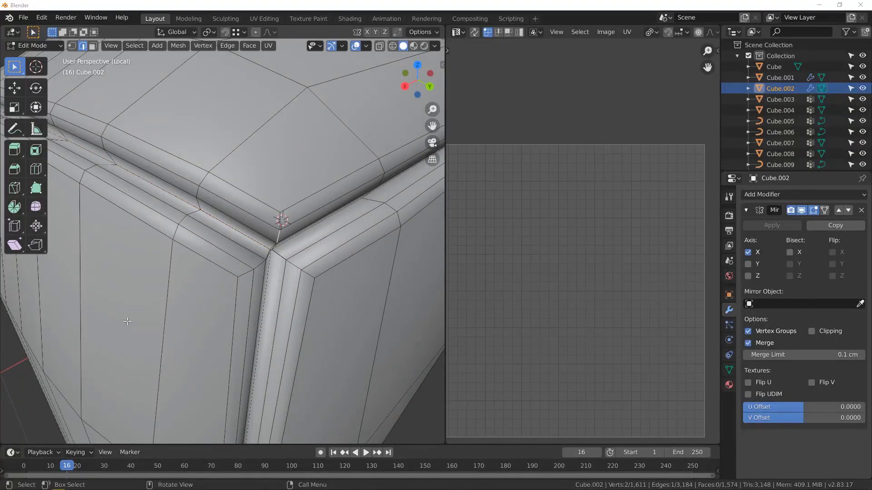
pyautogui.moveTo(303, 241); pyautogui.dragTo(278, 263, button='middle')
pyautogui.keyDown('alt'); pyautogui.keyDown('shift'); pyautogui.click(279, 264); pyautogui.keyUp('shift'); pyautogui.keyUp('alt')
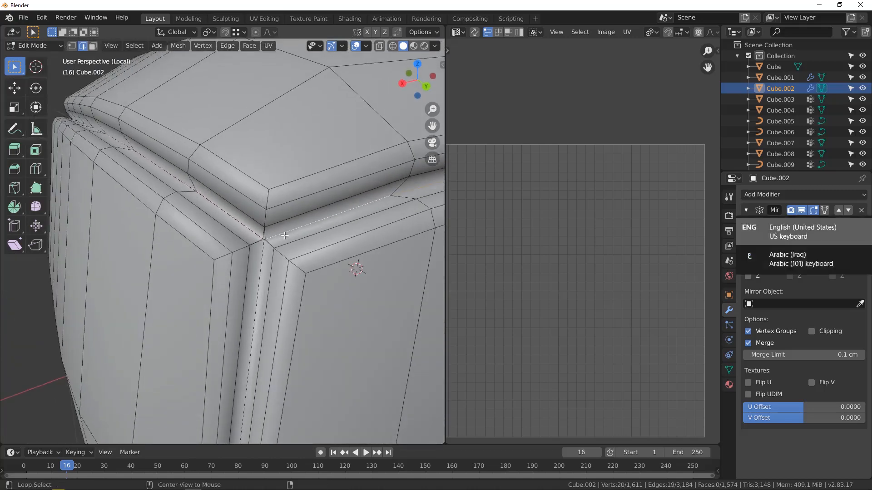
pyautogui.keyDown('alt'); pyautogui.keyDown('shift'); pyautogui.click(262, 257); pyautogui.keyUp('shift'); pyautogui.keyUp('alt')
pyautogui.rightClick(263, 258)
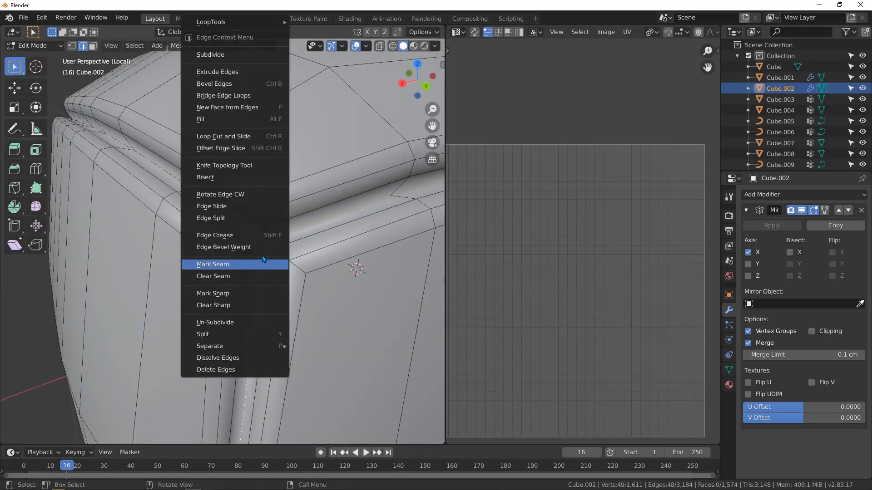
pyautogui.click(224, 270)
# Step: Inspect the marked seams around the backrest part, leave edit mode and apply its Mirror modifier
pyautogui.moveTo(224, 269); pyautogui.dragTo(281, 304, button='middle')
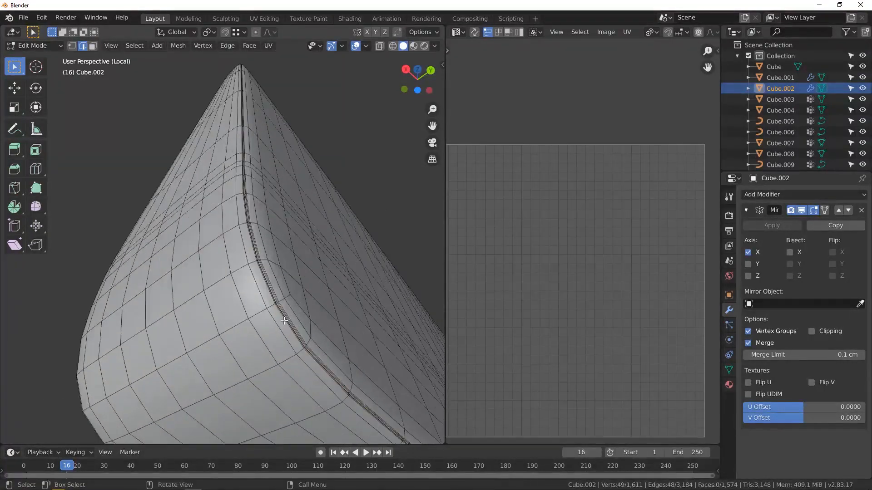
pyautogui.scroll(-9, 284, 321)
pyautogui.moveTo(301, 260); pyautogui.dragTo(355, 292, button='middle')
pyautogui.scroll(-6, 336, 305)
pyautogui.moveTo(269, 346); pyautogui.dragTo(340, 318, button='middle')
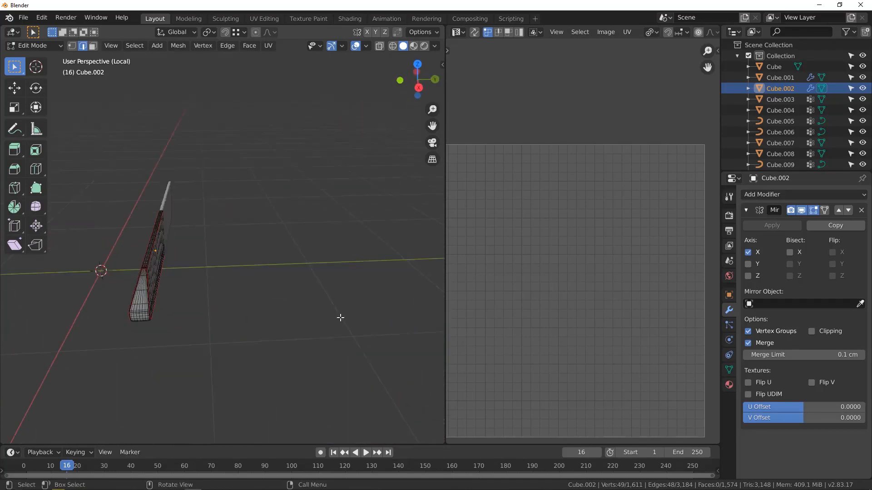
pyautogui.moveTo(168, 271); pyautogui.dragTo(301, 276, button='middle')
pyautogui.scroll(3, 318, 283)
pyautogui.press('Tab')
pyautogui.scroll(-5, 336, 295)
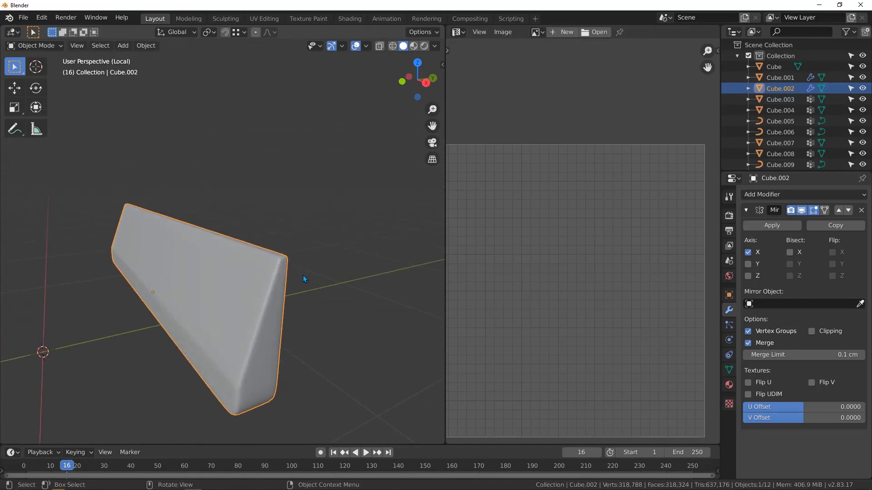
pyautogui.click(771, 225)
# Step: Select the whole backrest mesh in edit mode and unwrap it along the marked seams
pyautogui.moveTo(222, 247); pyautogui.dragTo(320, 223, button='middle')
pyautogui.press('Tab')
pyautogui.moveTo(180, 207); pyautogui.dragTo(223, 249, button='middle')
pyautogui.press('a')
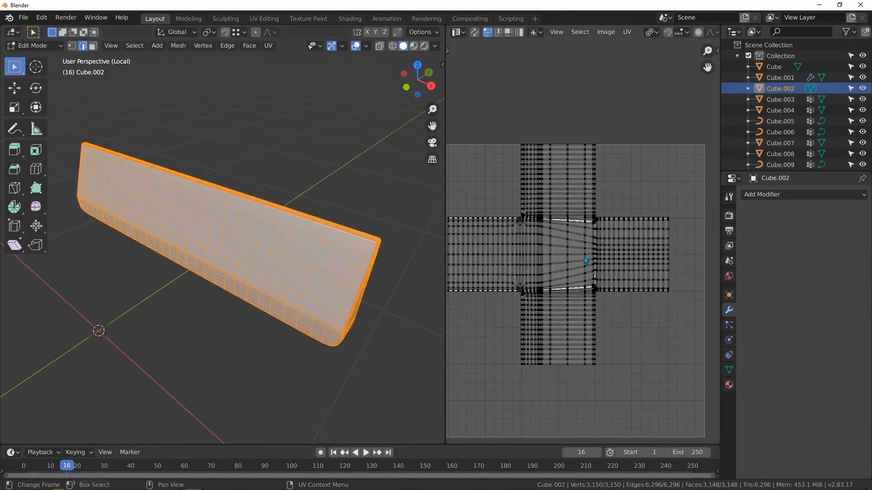
pyautogui.moveTo(555, 245); pyautogui.dragTo(601, 255, button='middle')
pyautogui.press('u')
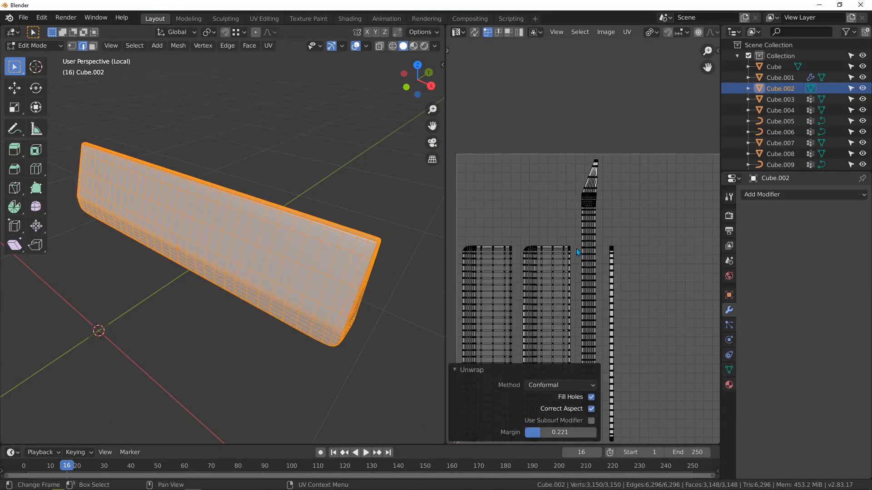
pyautogui.scroll(-3, 573, 245)
pyautogui.scroll(3, 573, 232)
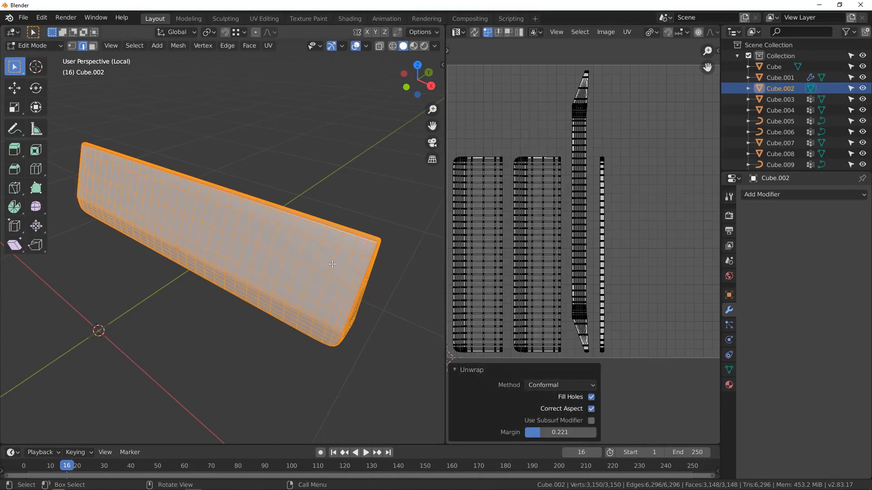
# Step: Leave edit mode and exit local view to bring back the full sofa
pyautogui.press('Tab')
pyautogui.scroll(-3, 331, 263)
pyautogui.moveTo(331, 263); pyautogui.dragTo(204, 128, button='middle')
pyautogui.press('KP_Divide')
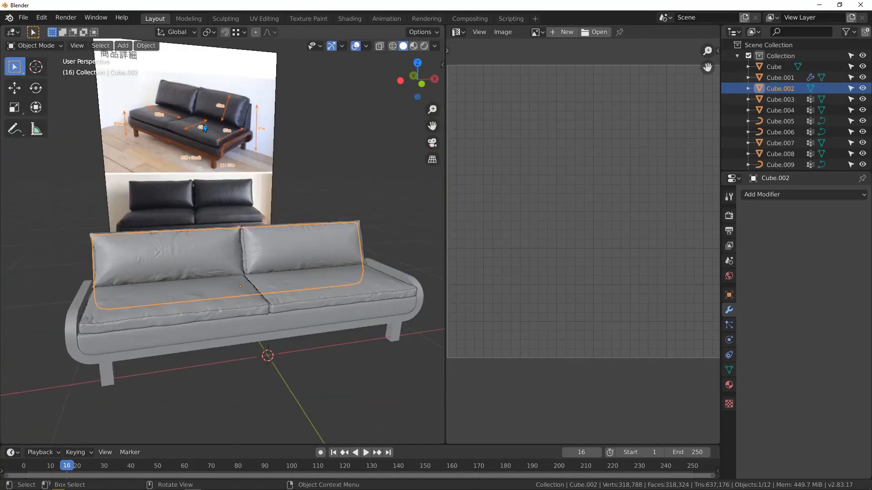
# Step: Select the sofa reference image standing behind the model and delete it
pyautogui.click(197, 126)
pyautogui.scroll(-4, 220, 173)
pyautogui.moveTo(220, 173); pyautogui.dragTo(383, 188, button='middle')
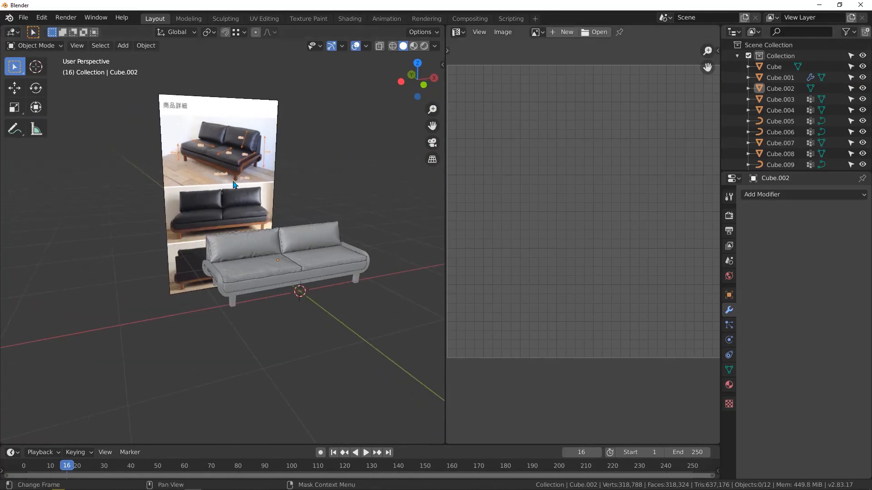
pyautogui.scroll(-2, 854, 165)
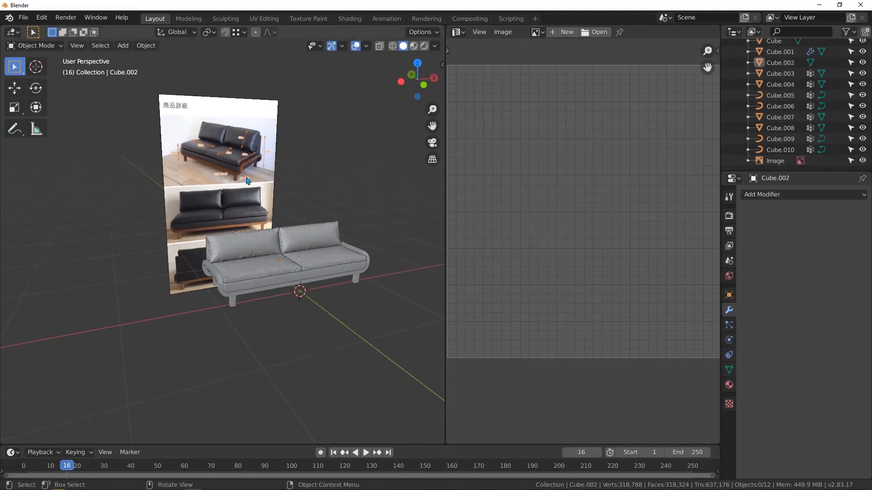
pyautogui.click(232, 180)
pyautogui.scroll(3, 196, 182)
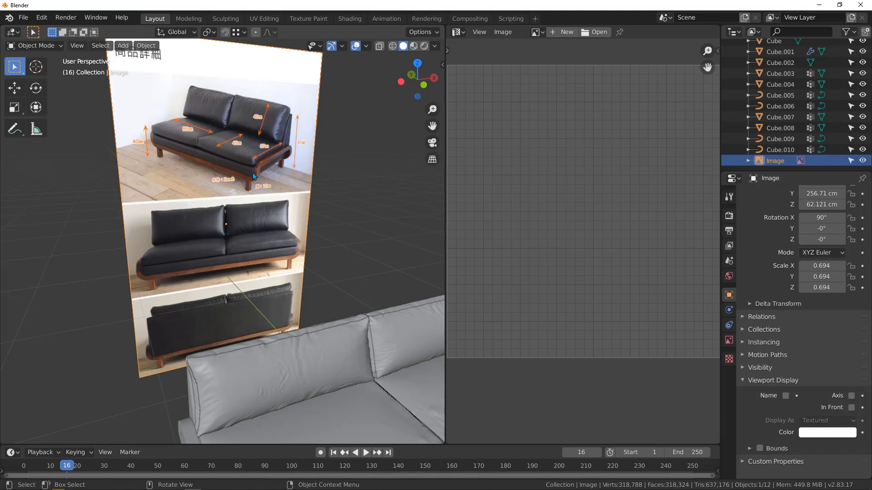
pyautogui.press('Delete')
pyautogui.scroll(-5, 253, 173)
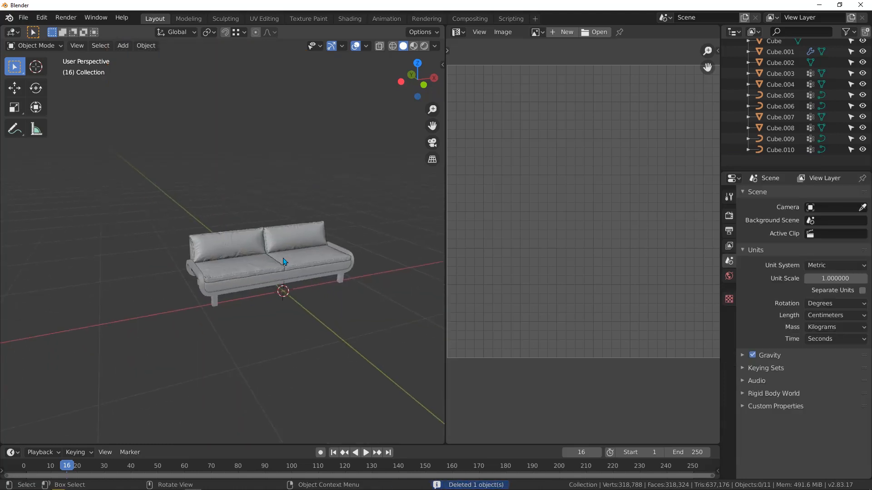
pyautogui.scroll(5, 286, 260)
pyautogui.scroll(-4, 273, 272)
pyautogui.scroll(2, 263, 279)
pyautogui.click(326, 213)
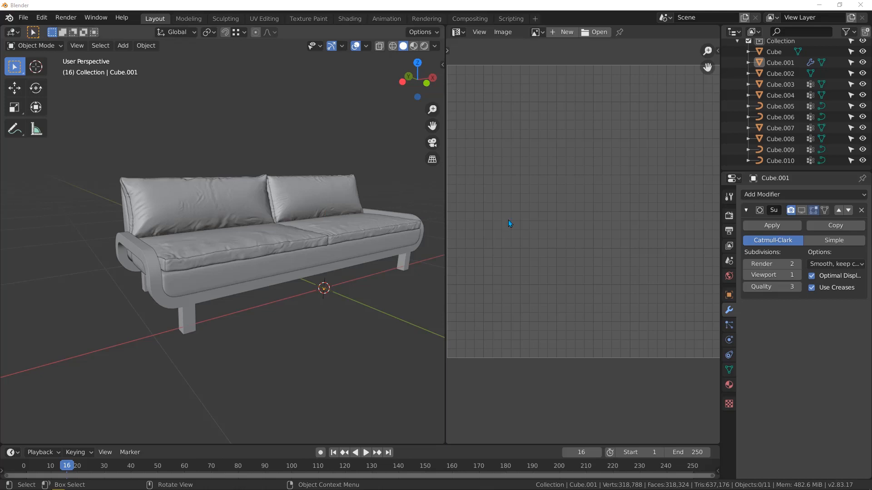
# Step: Split the UV editor area horizontally in two, switch the upper half to the Shader Editor and hide its sidebar
pyautogui.click(459, 32)
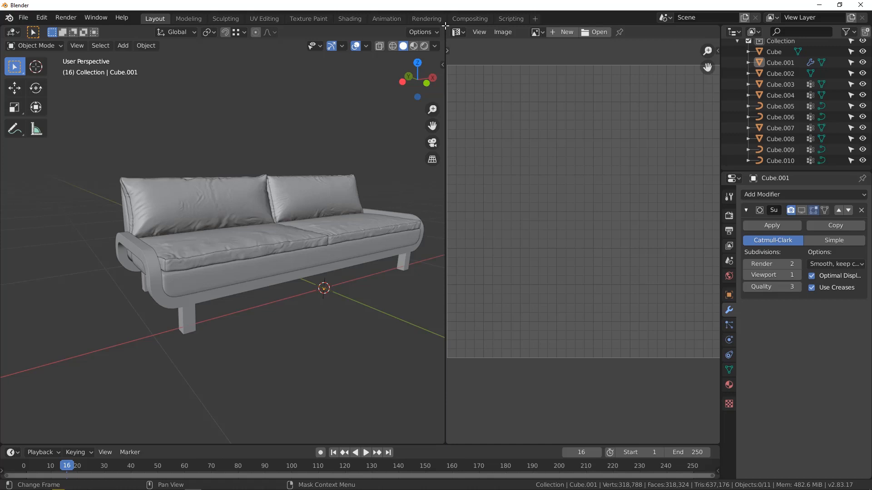
pyautogui.moveTo(449, 41); pyautogui.dragTo(447, 255)
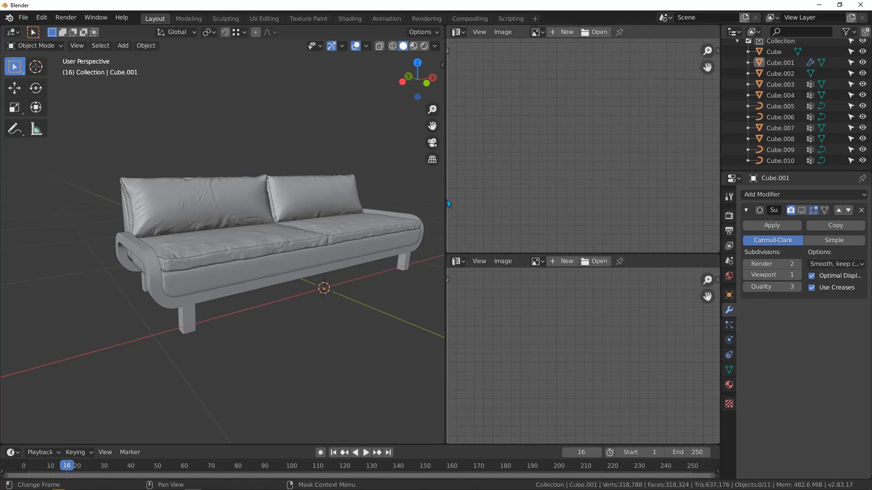
pyautogui.rightClick(444, 147)
pyautogui.click(462, 31)
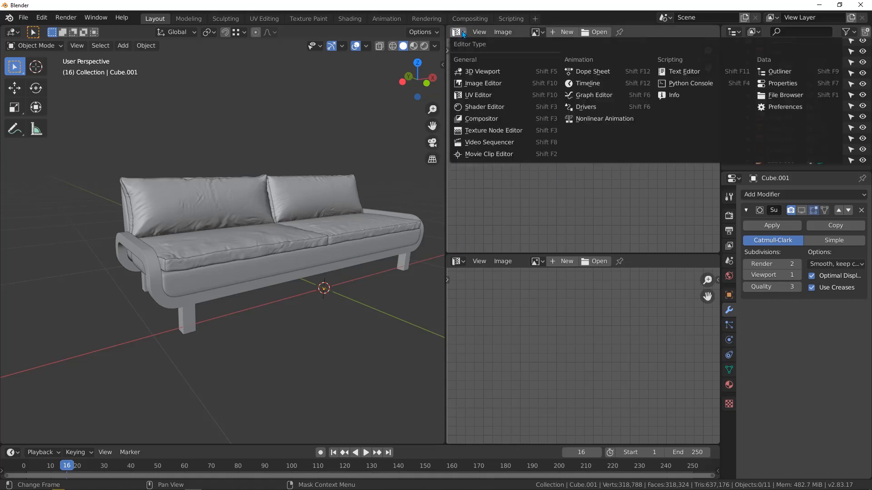
pyautogui.click(469, 109)
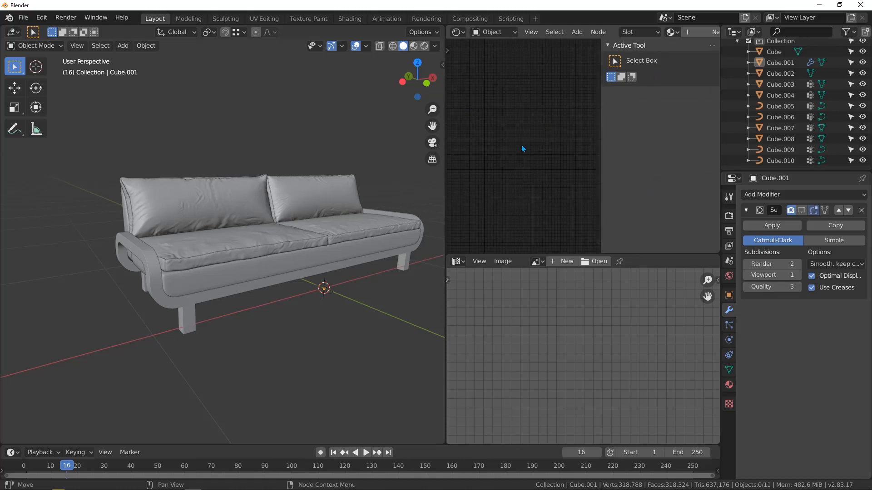
pyautogui.press('n')
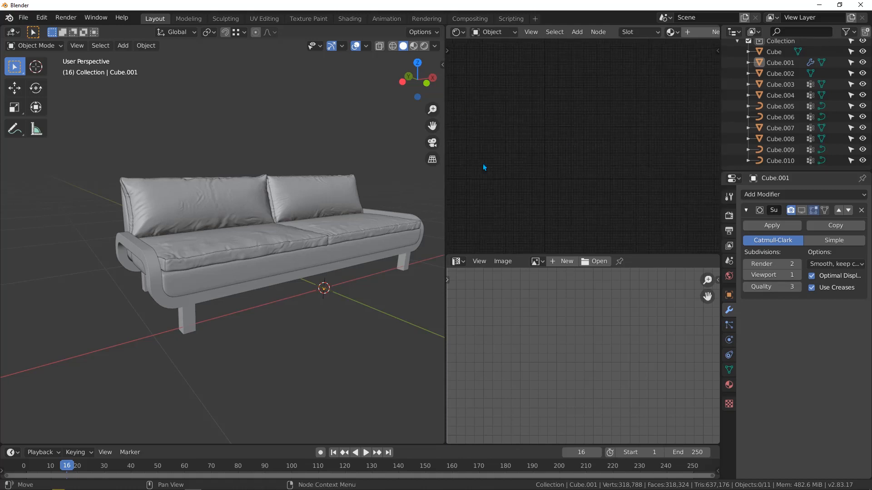
pyautogui.moveTo(309, 227); pyautogui.dragTo(220, 249, button='middle')
pyautogui.scroll(2, 220, 266)
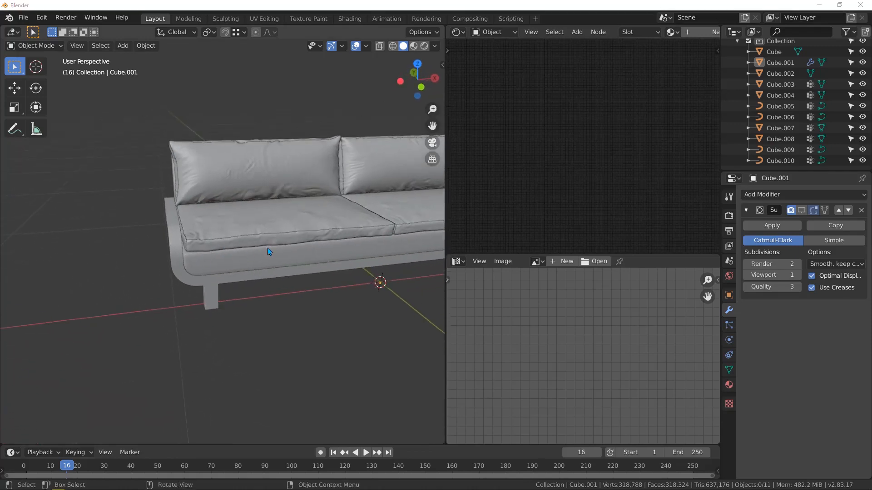
pyautogui.scroll(-3, 268, 248)
pyautogui.moveTo(239, 249); pyautogui.dragTo(258, 255, button='middle')
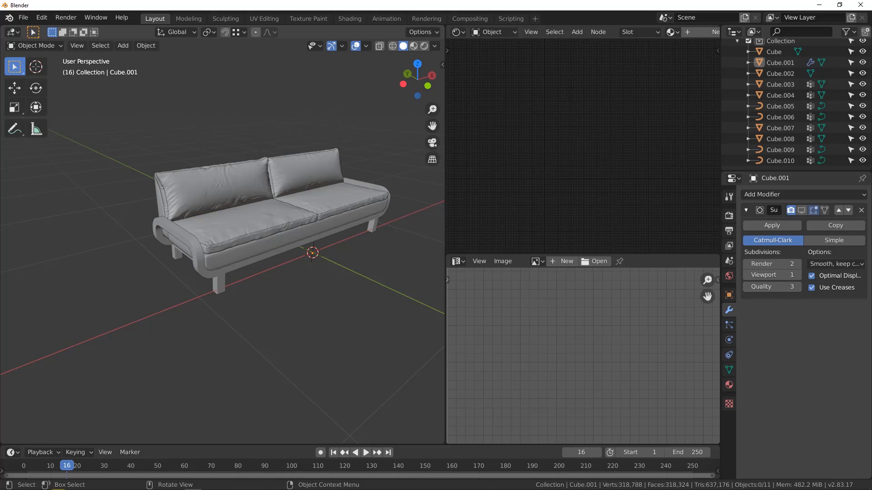
# Step: Look at the texture files in the plywood_4k_jpg folder, then switch to the browser and review the plywood and leather_red_02 texture pages
pyautogui.hotkey('alt', 'Tab')
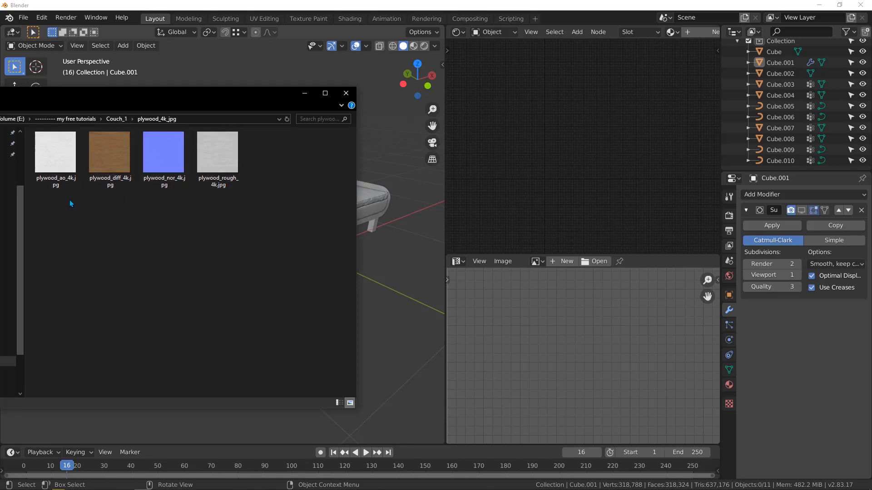
pyautogui.hotkey('alt', 'Tab')
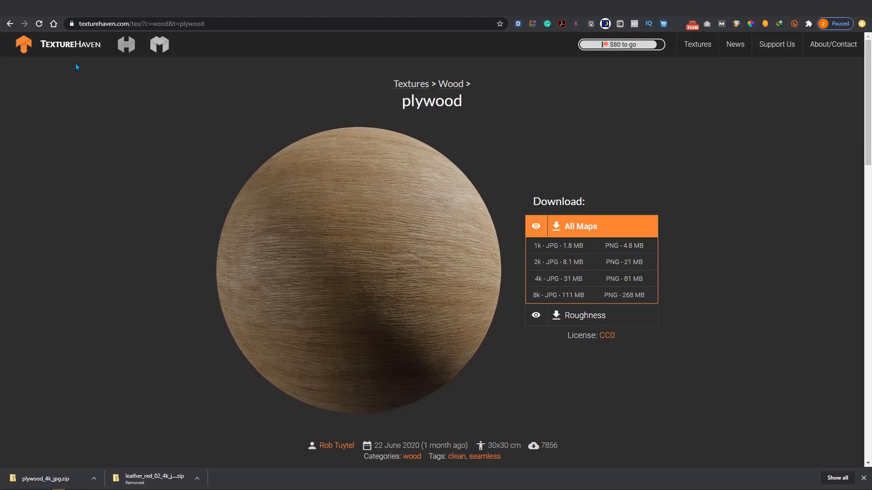
pyautogui.hotkey('ctrl', 'Tab')
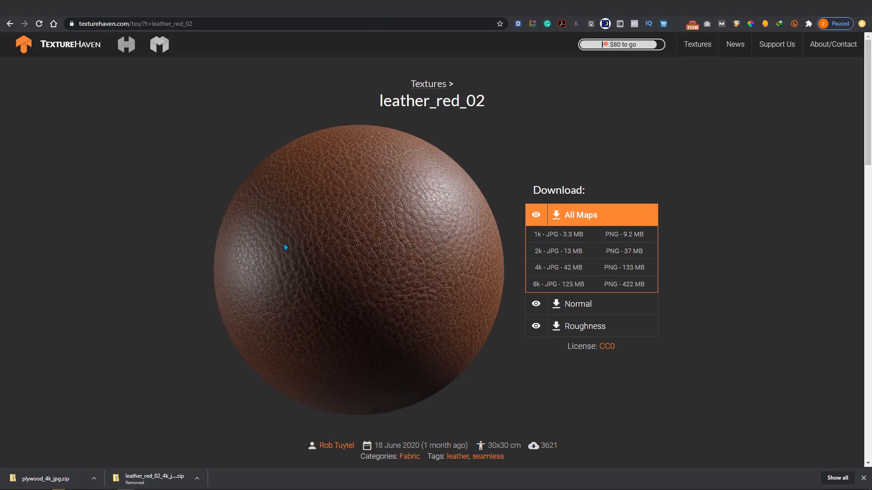
pyautogui.scroll(-2, 301, 233)
pyautogui.scroll(2, 302, 244)
pyautogui.hotkey('ctrl', 'Tab')
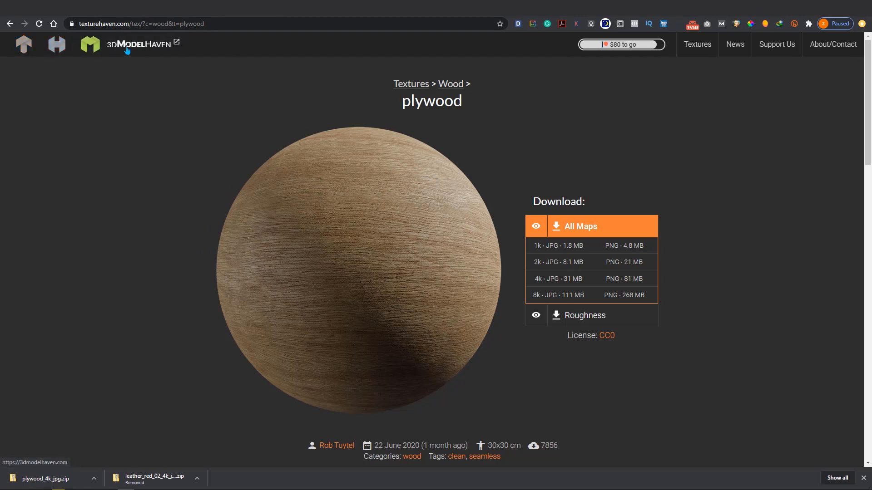
# Step: Visit the HDRI Haven site, go to the Texture Haven home page and open its full texture library
pyautogui.click(81, 48)
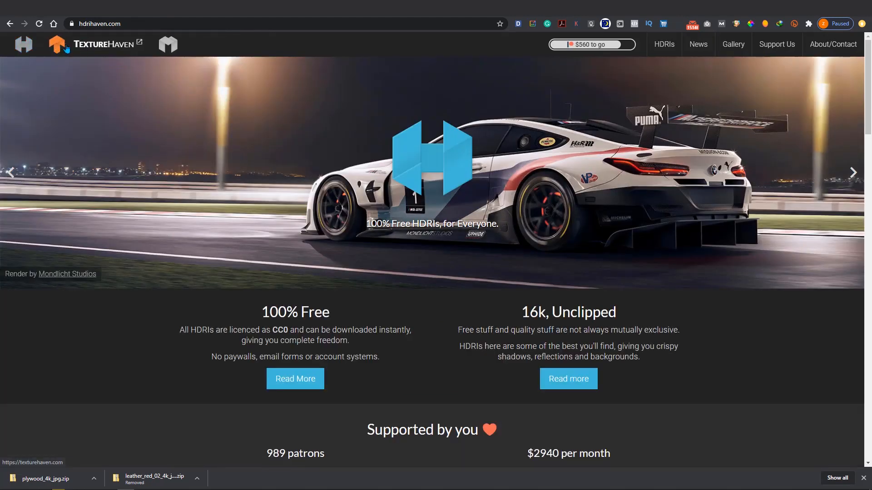
pyautogui.click(76, 46)
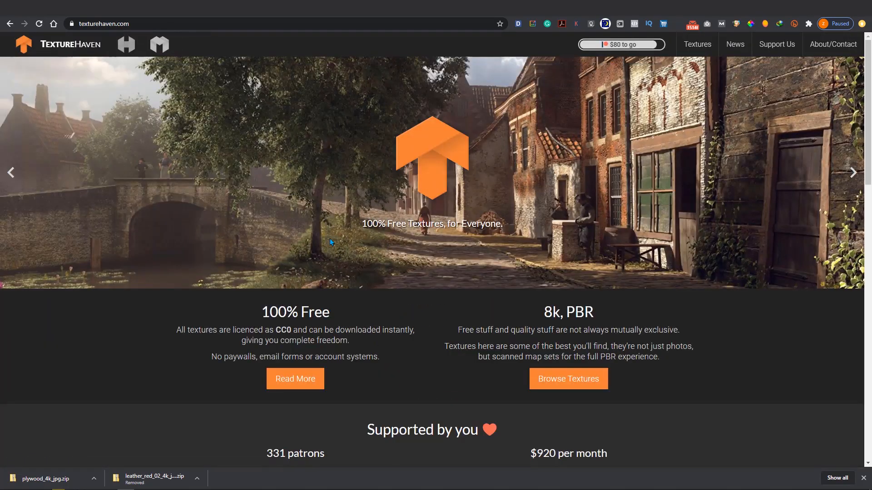
pyautogui.scroll(-8, 317, 236)
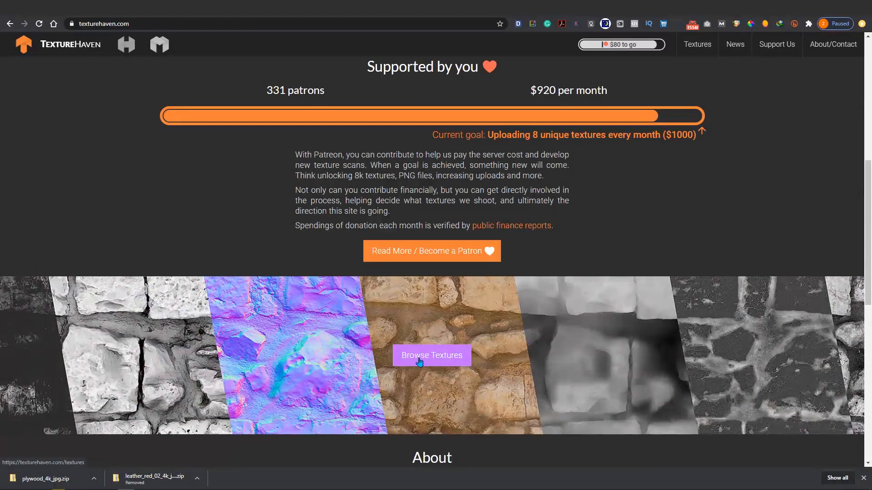
pyautogui.click(419, 360)
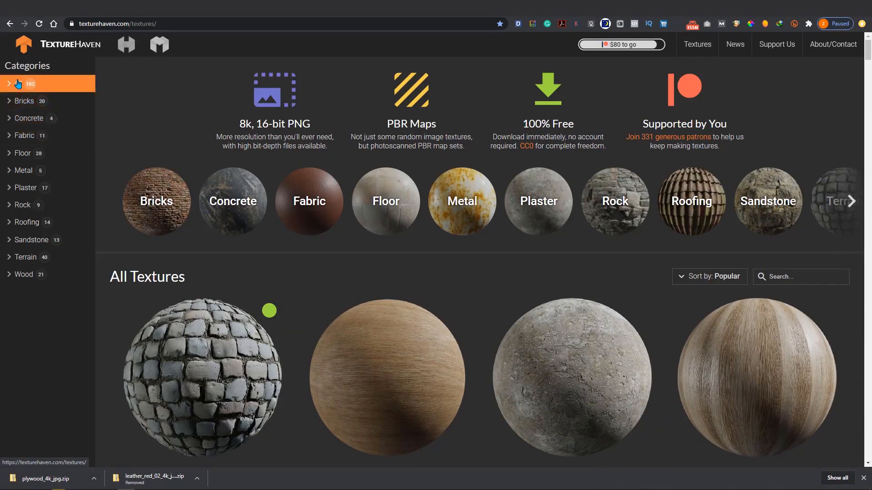
# Step: Open the plywood texture from the Wood category and show the download options for all its maps
pyautogui.click(18, 278)
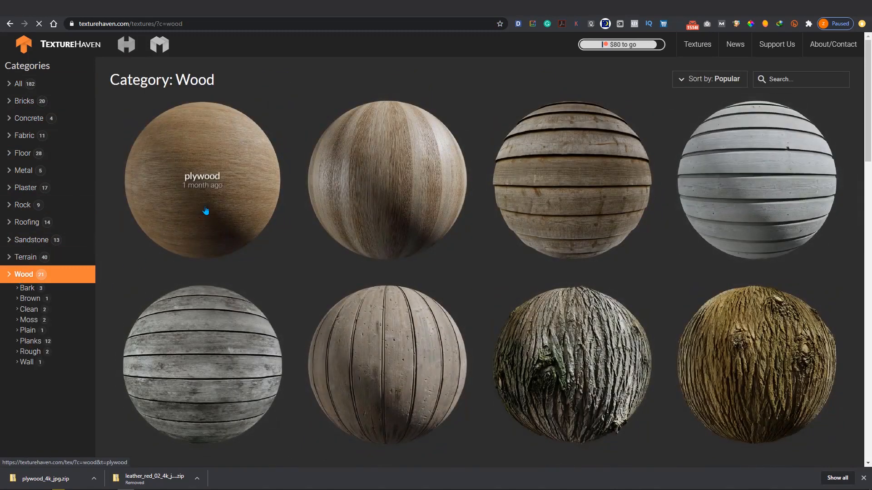
pyautogui.click(203, 184)
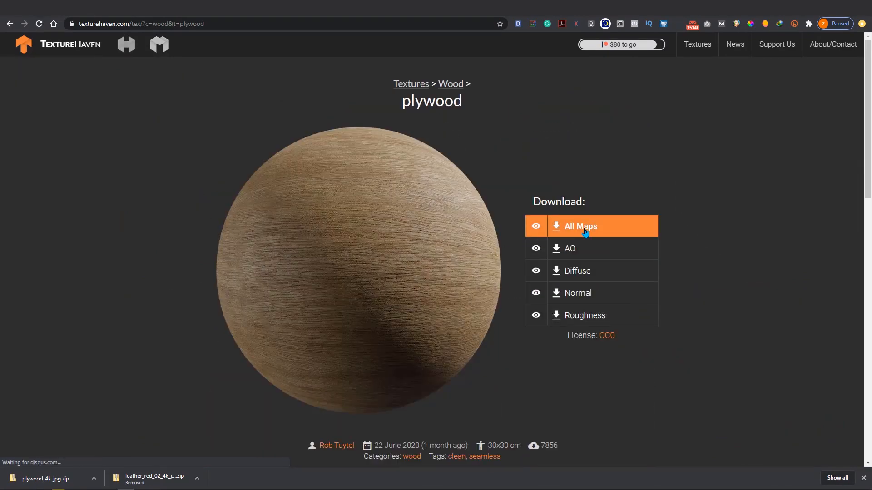
pyautogui.click(573, 229)
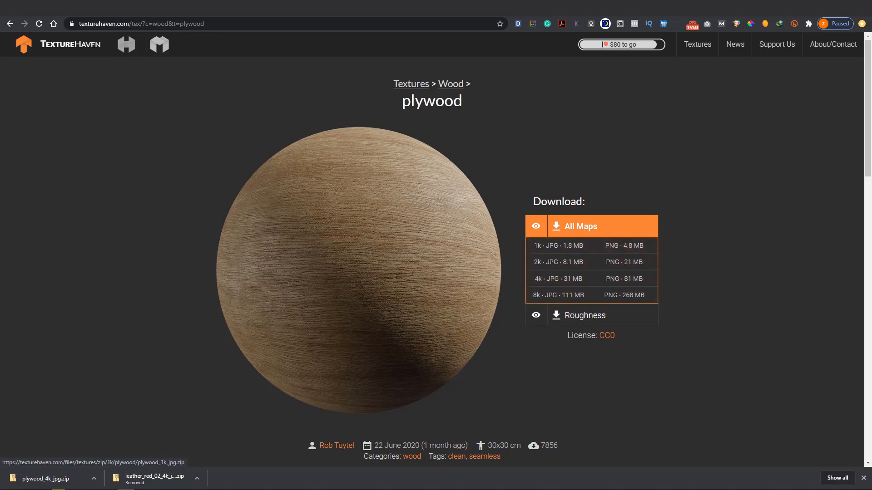
pyautogui.hotkey('ctrl', 'Tab')
pyautogui.hotkey('ctrl', 'shift', 'Tab')
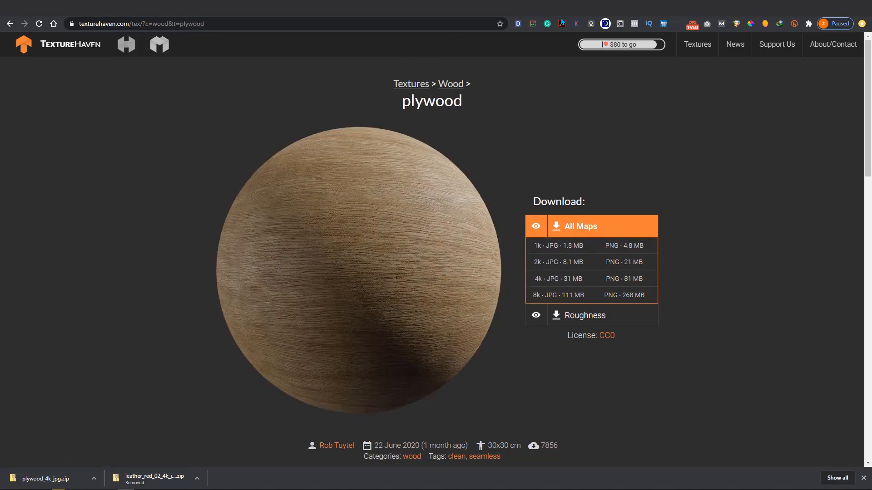
# Step: Go back to the texture library and open the leather_red_02 texture from the Fabric category
pyautogui.hotkey('alt', 'Left')
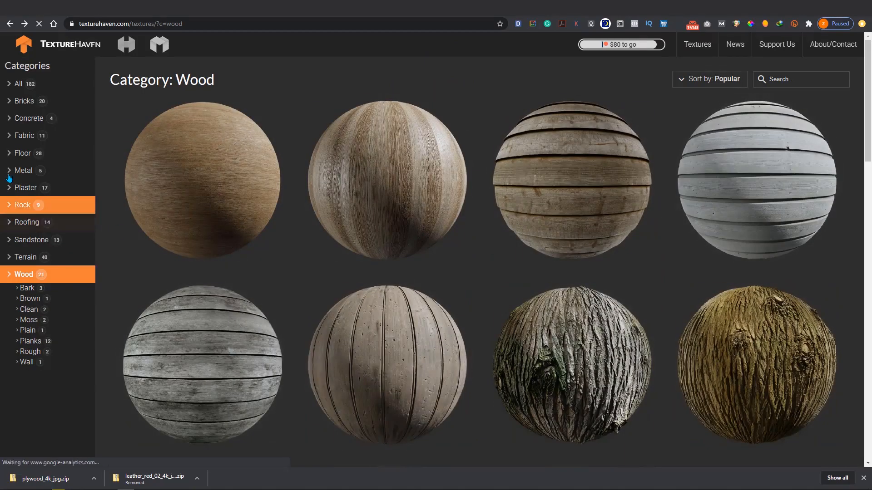
pyautogui.click(15, 136)
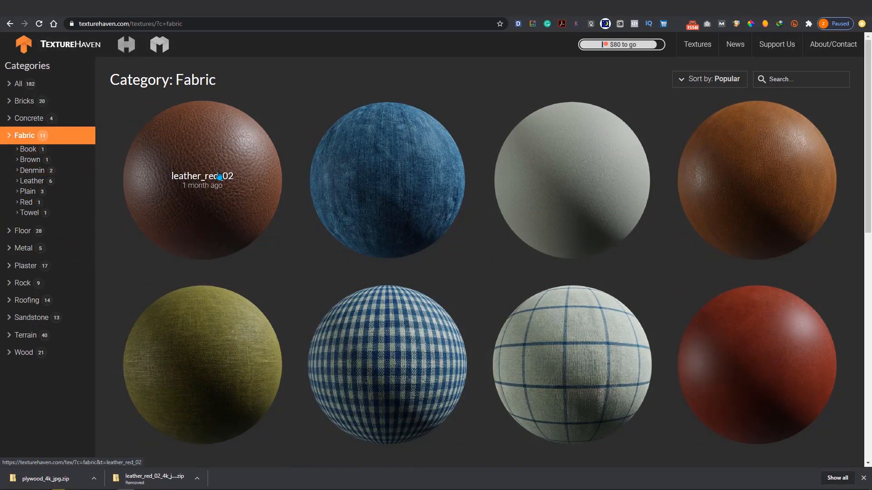
pyautogui.click(202, 196)
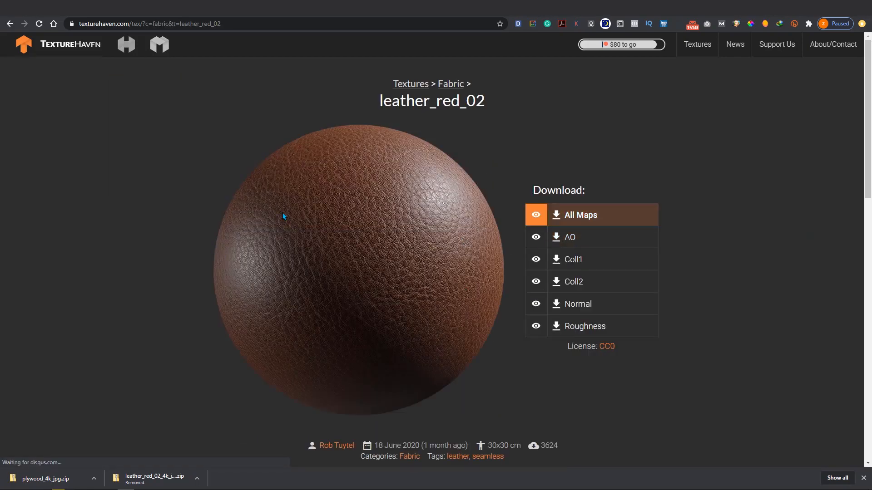
pyautogui.scroll(-1, 283, 213)
pyautogui.scroll(1, 298, 231)
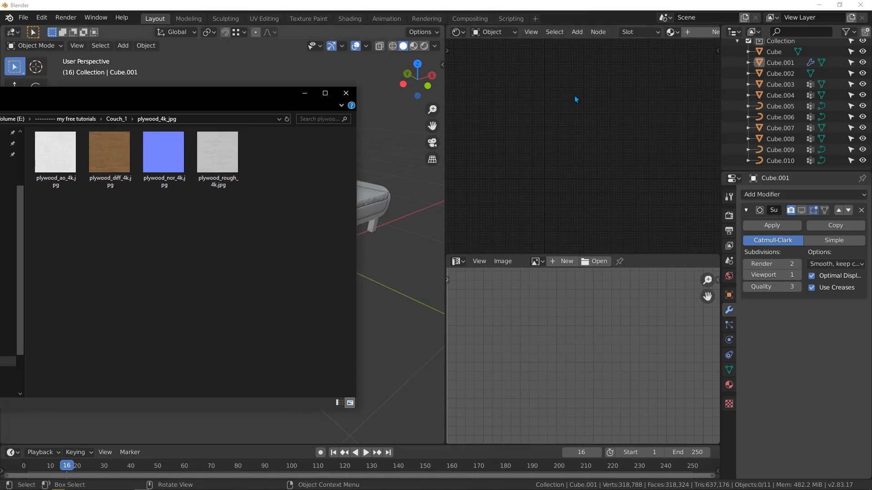
# Step: Switch to Blender, select the sofa's wooden frame and create a new material for it
pyautogui.click(393, 250)
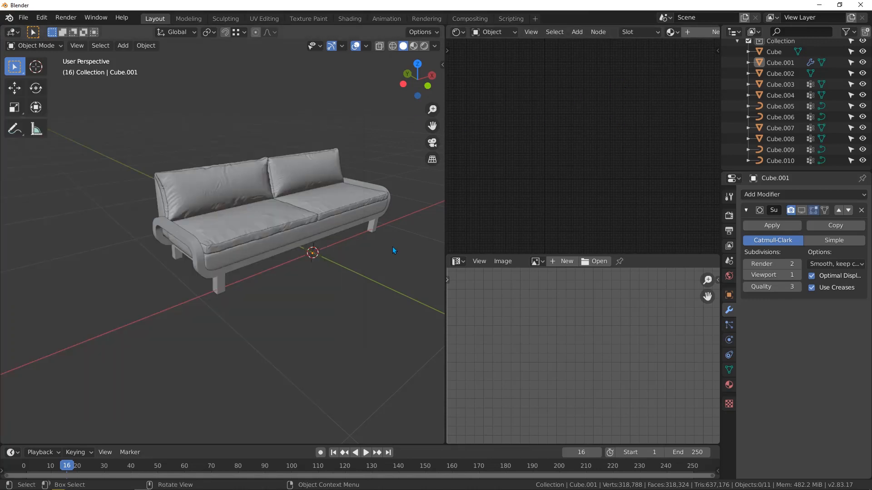
pyautogui.click(194, 258)
pyautogui.scroll(-2, 691, 33)
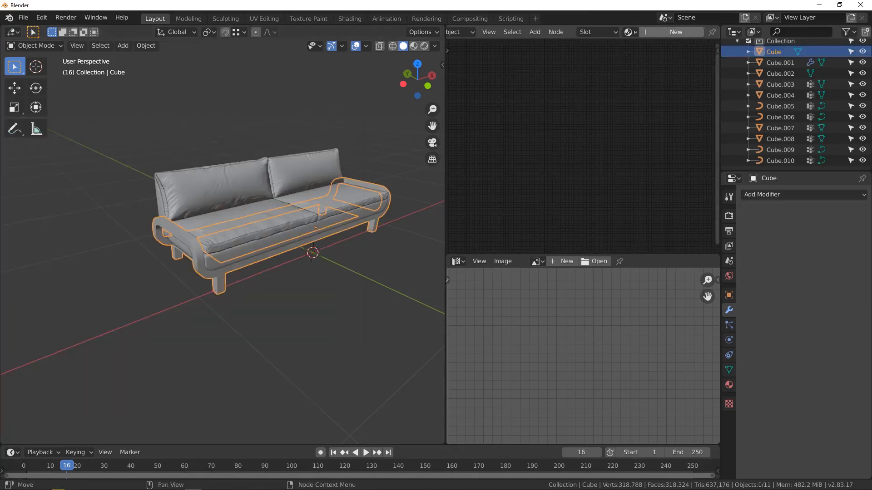
pyautogui.scroll(-2, 625, 33)
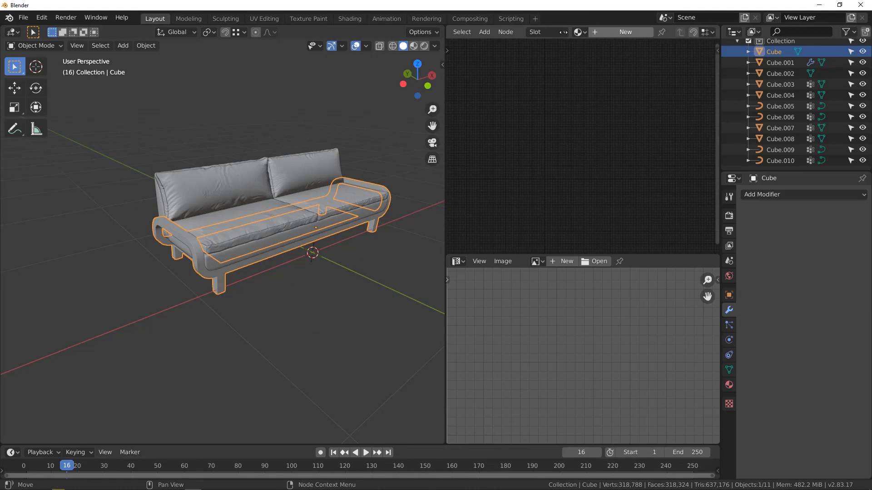
pyautogui.click(612, 34)
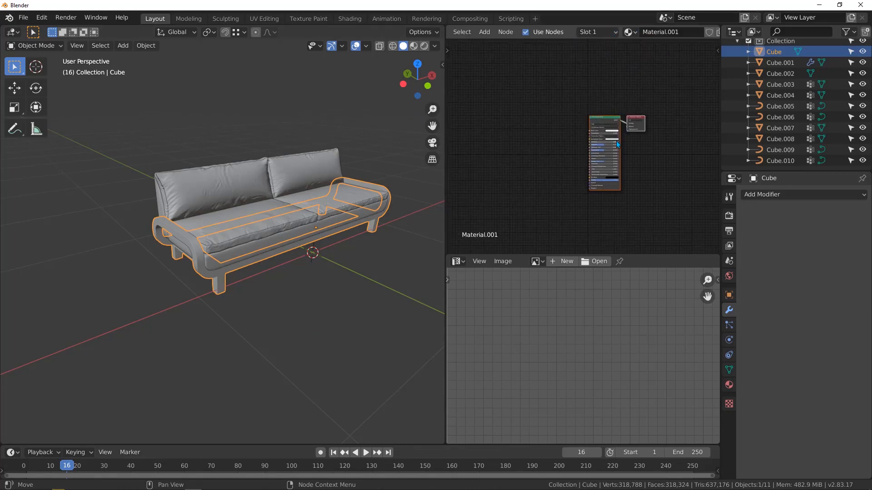
pyautogui.scroll(6, 617, 141)
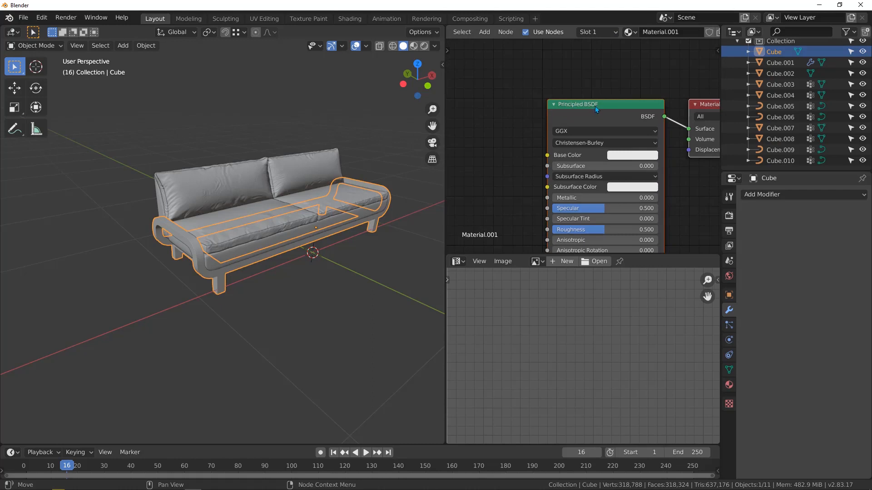
pyautogui.scroll(-7, 573, 124)
pyautogui.moveTo(545, 161); pyautogui.dragTo(569, 121, button='middle')
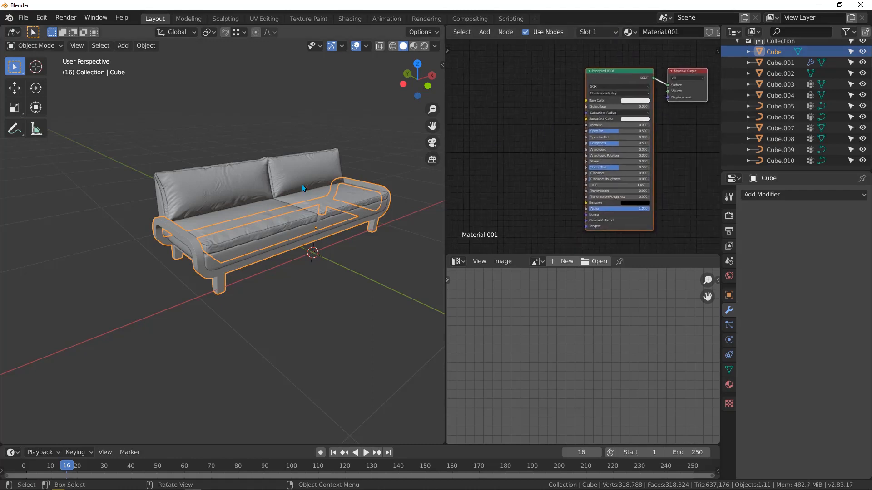
# Step: Bring plywood_diff_4k.jpg from the plywood_4k_jpg folder into the frame's material and link its Color to the Base Color
pyautogui.hotkey('alt', 'Tab')
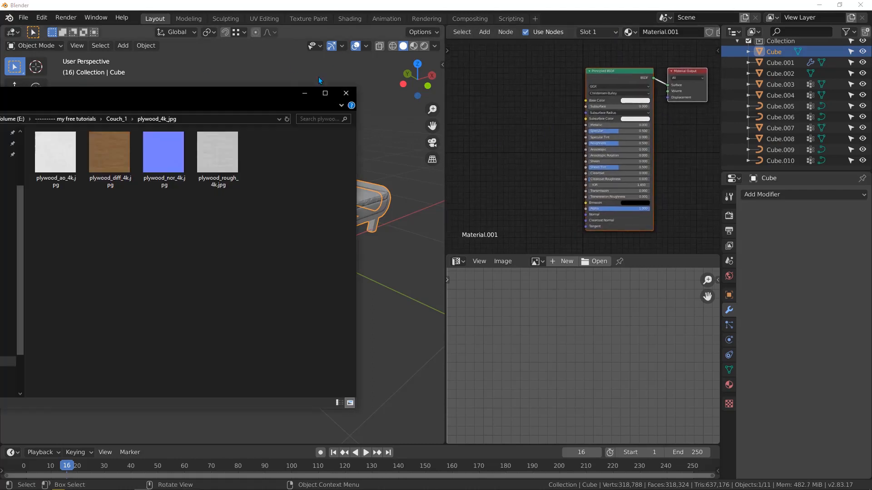
pyautogui.click(114, 172)
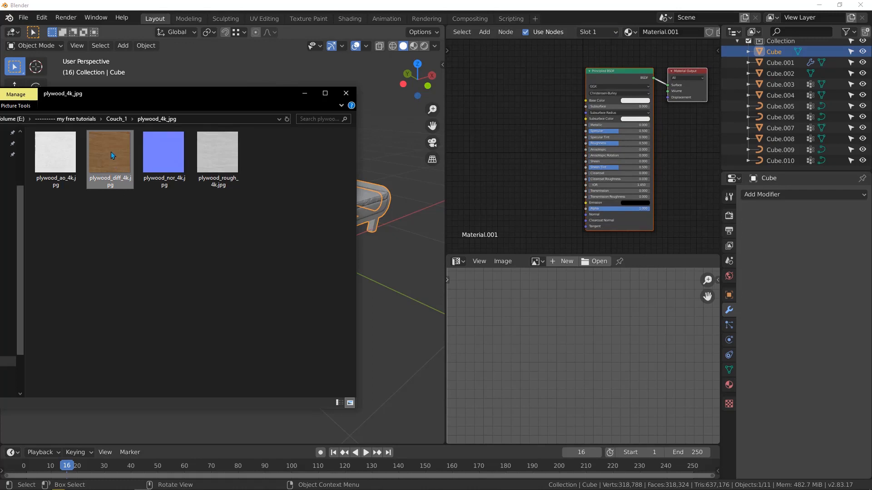
pyautogui.moveTo(109, 179); pyautogui.dragTo(540, 163)
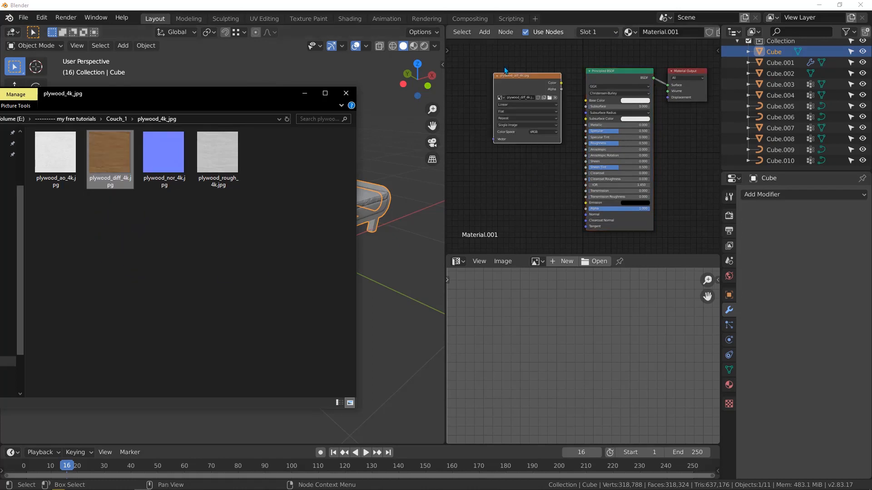
pyautogui.scroll(6, 540, 76)
pyautogui.moveTo(575, 88); pyautogui.dragTo(615, 119)
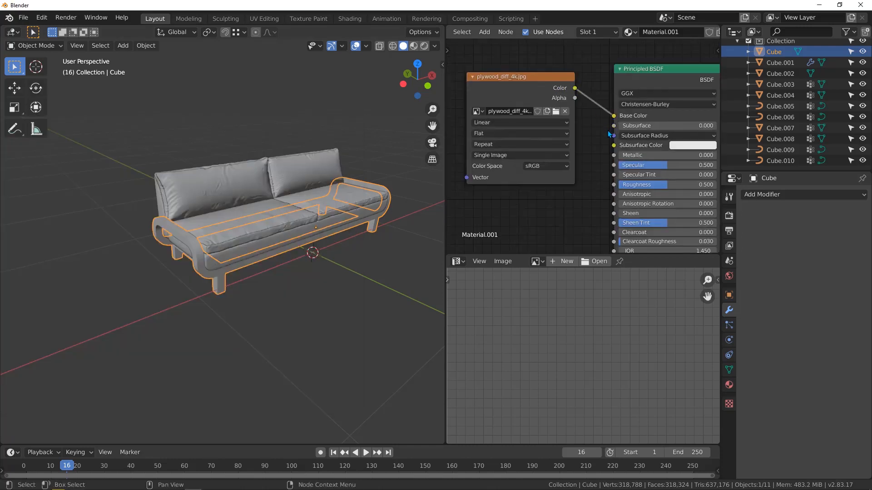
# Step: Set the 3D viewport's shading to Material Preview
pyautogui.scroll(4, 195, 268)
pyautogui.moveTo(242, 249); pyautogui.dragTo(241, 213, button='middle')
pyautogui.scroll(-1, 234, 230)
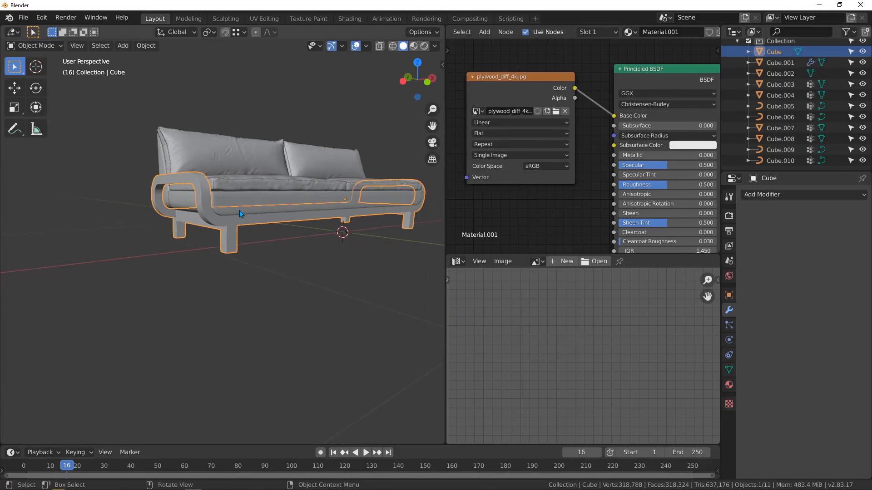
pyautogui.press('z')
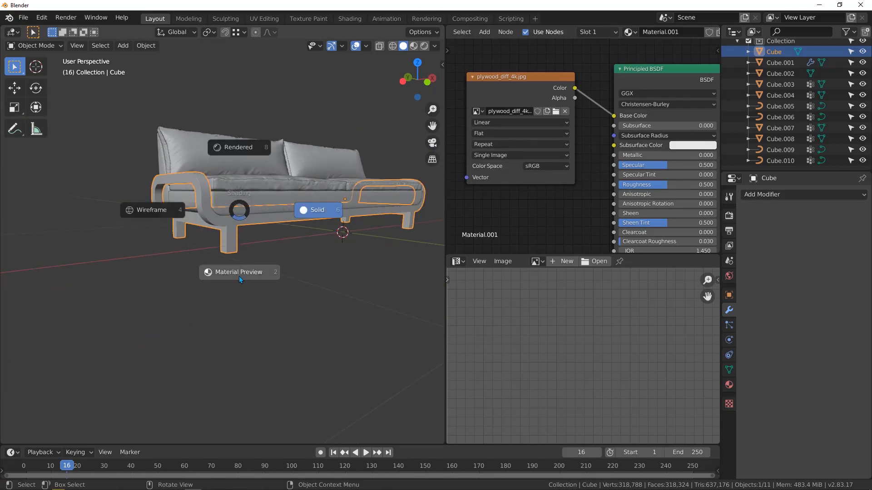
pyautogui.click(239, 276)
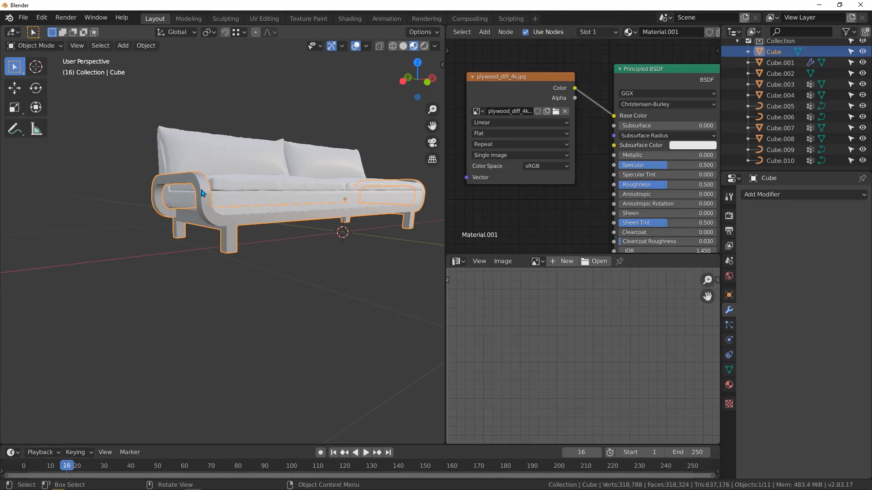
# Step: Examine the plywood grain on the sofa frame's armrests and legs, along with the material's nodes
pyautogui.scroll(2, 205, 194)
pyautogui.scroll(1, 187, 164)
pyautogui.moveTo(187, 162); pyautogui.dragTo(197, 173, button='middle')
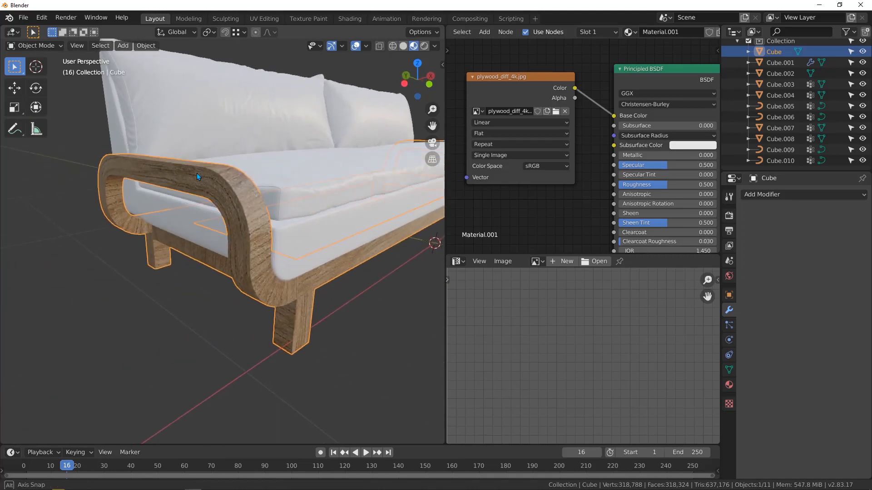
pyautogui.scroll(-2, 241, 235)
pyautogui.moveTo(244, 236); pyautogui.dragTo(86, 181, button='middle')
pyautogui.keyDown('shift'); pyautogui.moveTo(335, 204); pyautogui.dragTo(253, 171, button='middle'); pyautogui.keyUp('shift')
pyautogui.scroll(3, 257, 177)
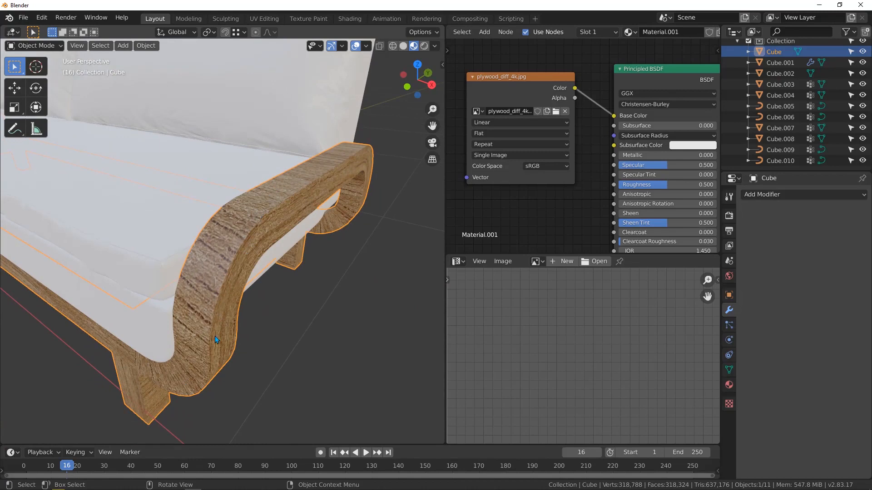
pyautogui.scroll(-5, 523, 211)
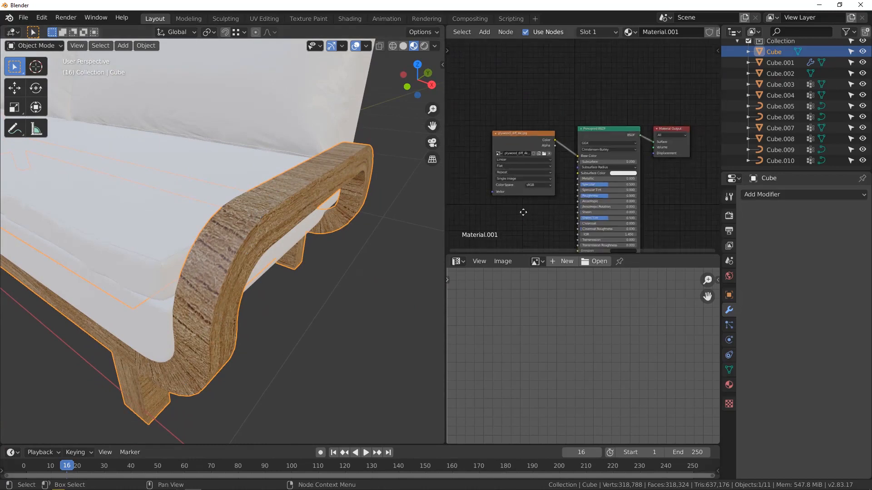
pyautogui.scroll(-8, 281, 234)
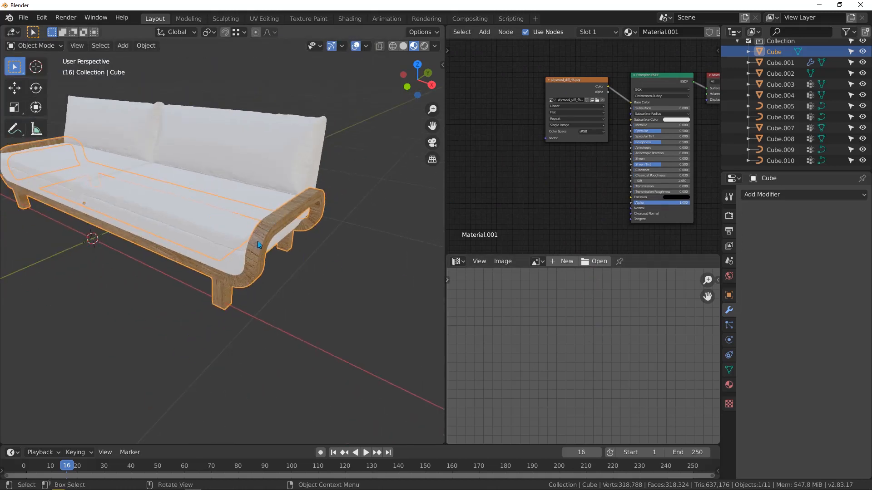
pyautogui.scroll(3, 257, 241)
pyautogui.scroll(2, 551, 131)
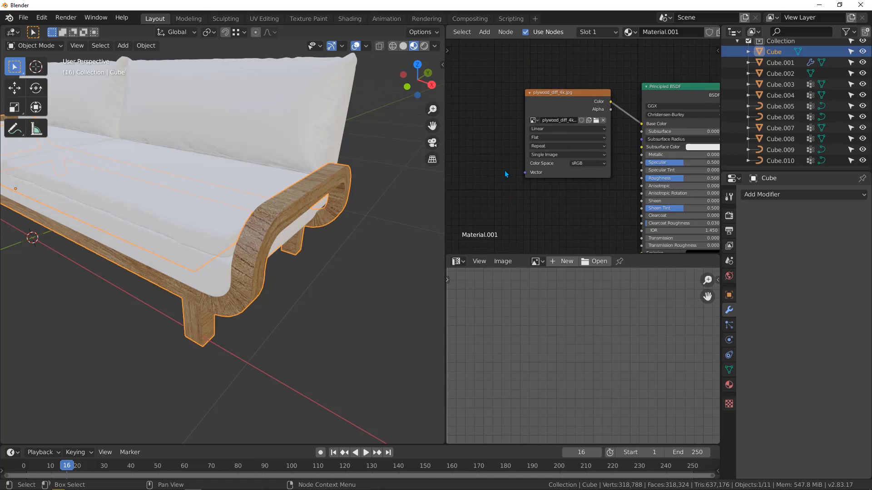
pyautogui.scroll(-3, 521, 112)
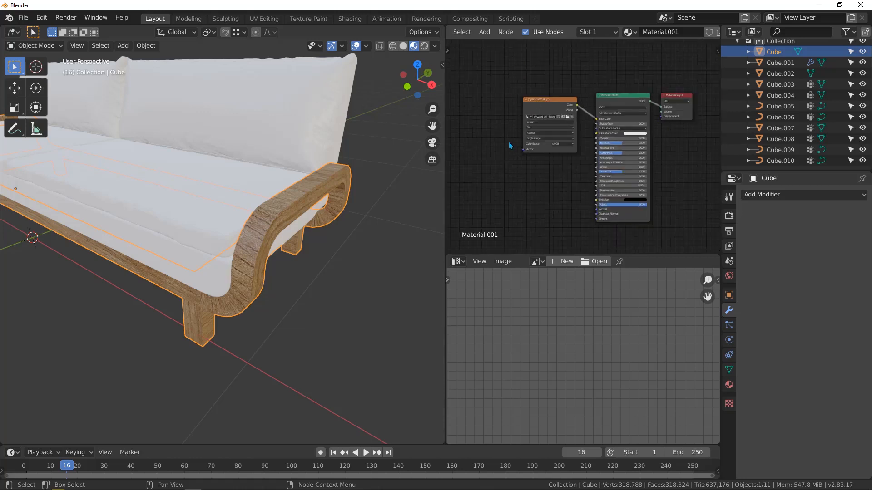
# Step: Bring plywood_nor_4k.jpg and plywood_rough_4k.jpg from the plywood_4k_jpg folder into the material as image texture nodes
pyautogui.hotkey('alt', 'Tab')
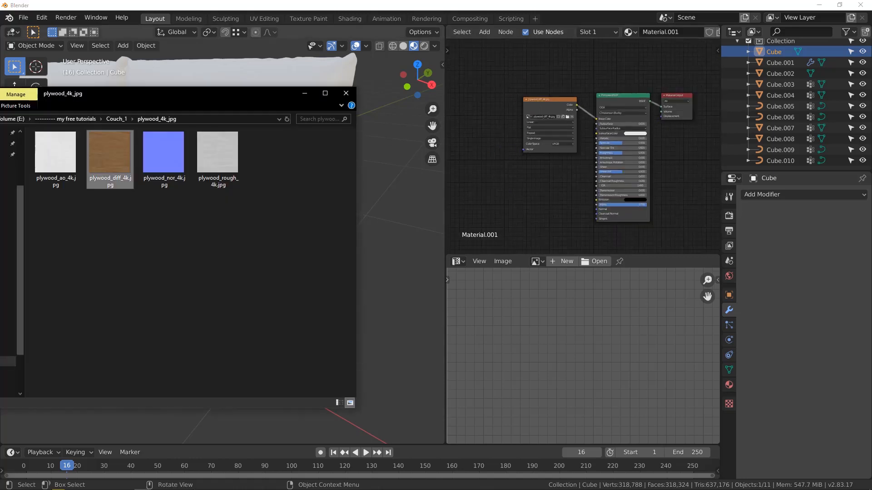
pyautogui.click(161, 156)
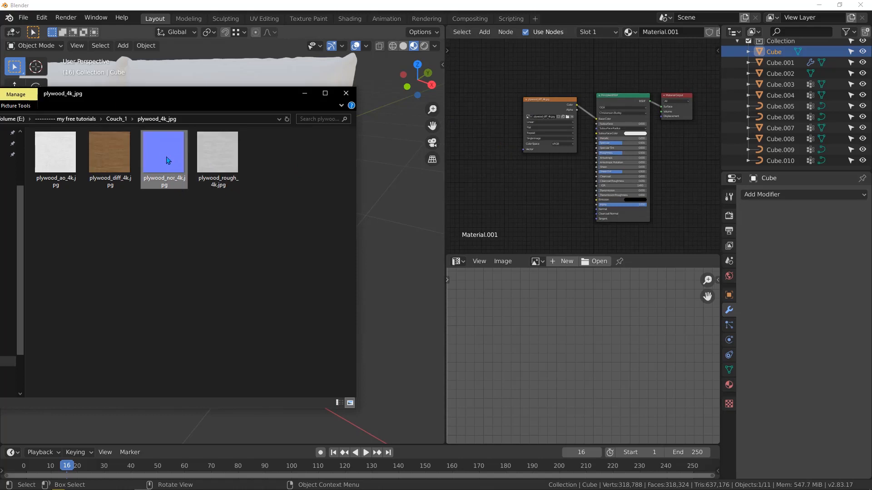
pyautogui.moveTo(166, 160); pyautogui.dragTo(495, 150)
pyautogui.click(215, 161)
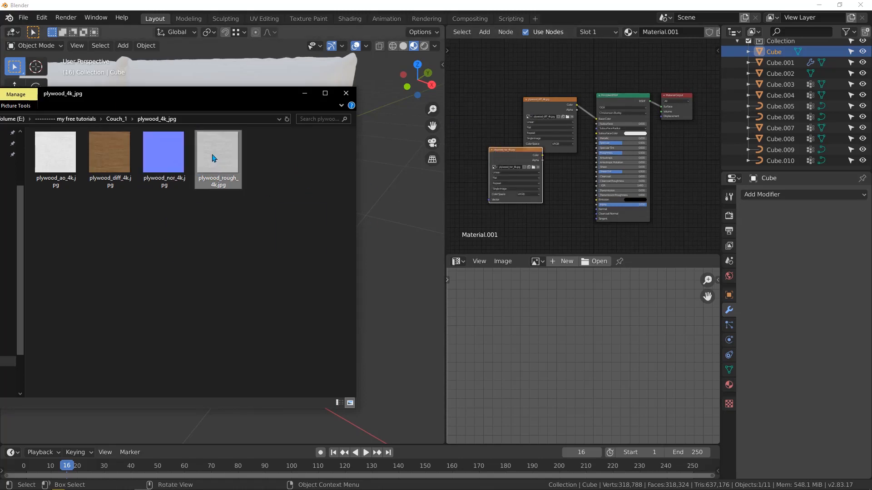
pyautogui.moveTo(212, 158); pyautogui.dragTo(478, 114)
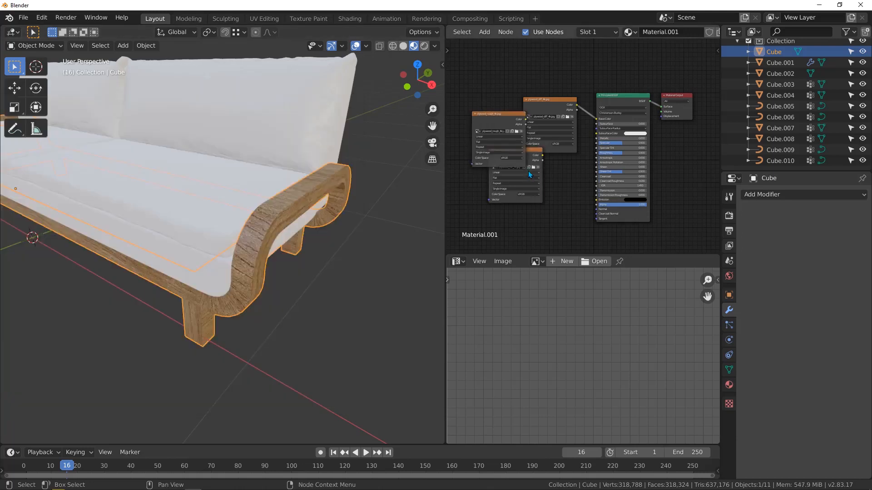
# Step: Move the plywood_nor_4k.jpg node into the free space below the other texture nodes
pyautogui.scroll(3, 528, 171)
pyautogui.moveTo(528, 151); pyautogui.dragTo(528, 211)
pyautogui.moveTo(554, 194); pyautogui.dragTo(562, 110, button='middle')
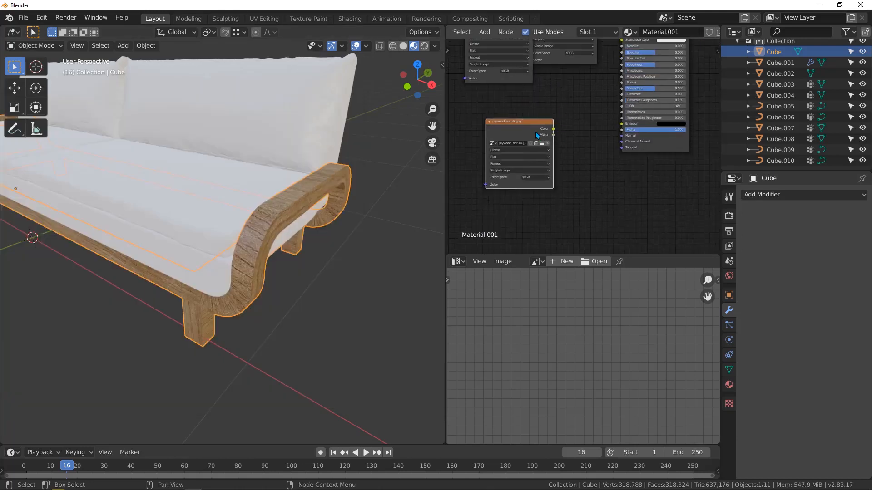
pyautogui.scroll(4, 536, 134)
pyautogui.moveTo(518, 126); pyautogui.dragTo(501, 127)
pyautogui.moveTo(481, 145); pyautogui.dragTo(537, 107, button='middle')
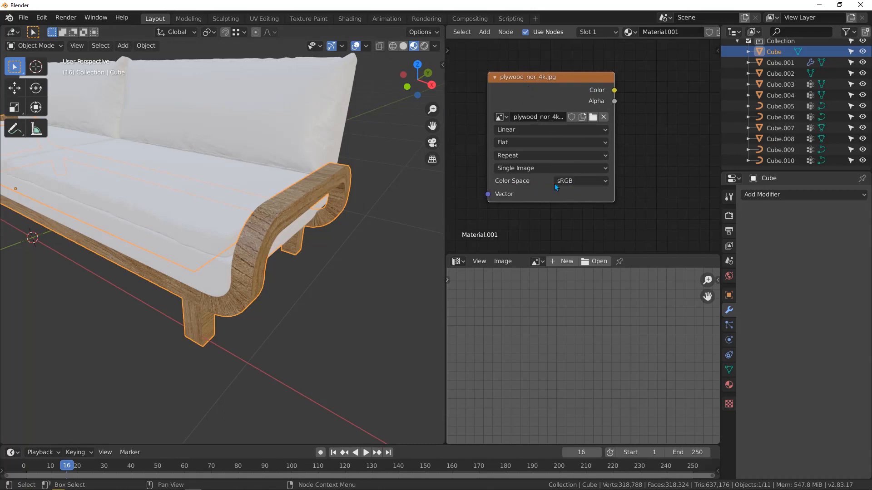
# Step: Set the plywood_nor_4k.jpg texture's color space to Non-Color
pyautogui.click(572, 181)
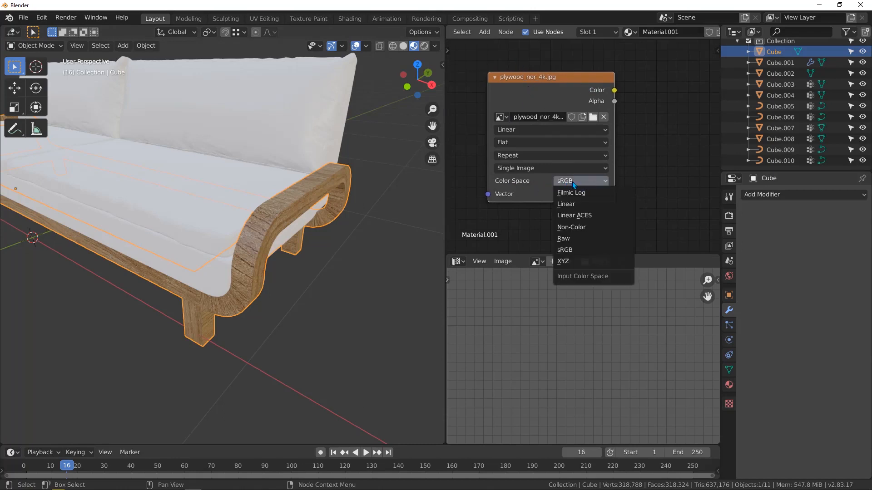
pyautogui.click(578, 227)
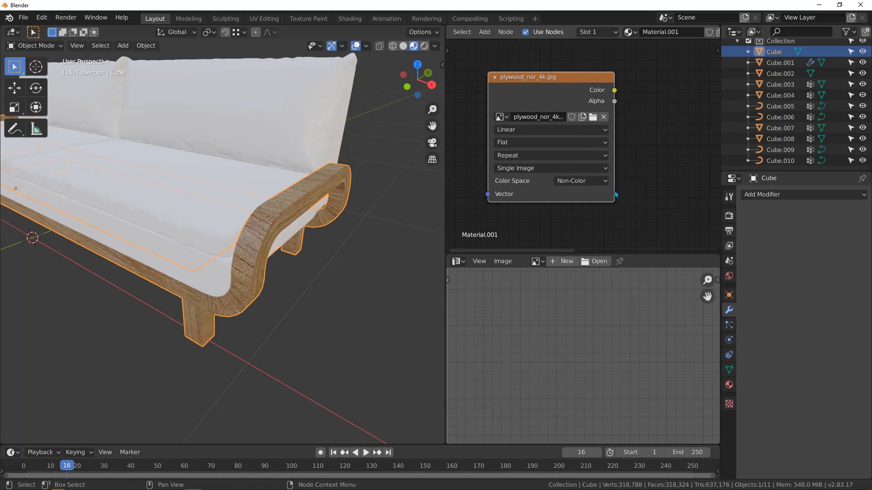
pyautogui.press('Home')
pyautogui.click(531, 188)
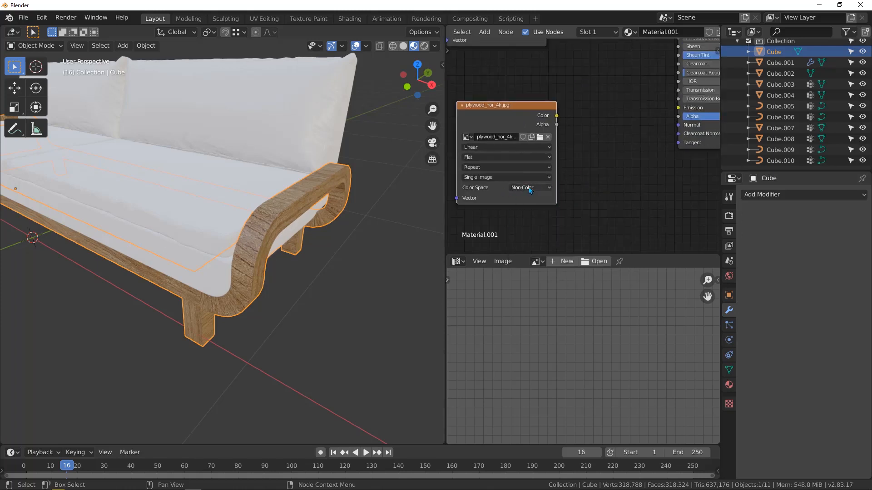
pyautogui.click(528, 187)
# Step: Link the plywood_nor_4k.jpg texture's Color to the Principled BSDF's Normal input
pyautogui.scroll(2, 580, 139)
pyautogui.moveTo(579, 140); pyautogui.dragTo(514, 148, button='middle')
pyautogui.moveTo(484, 120); pyautogui.dragTo(630, 137)
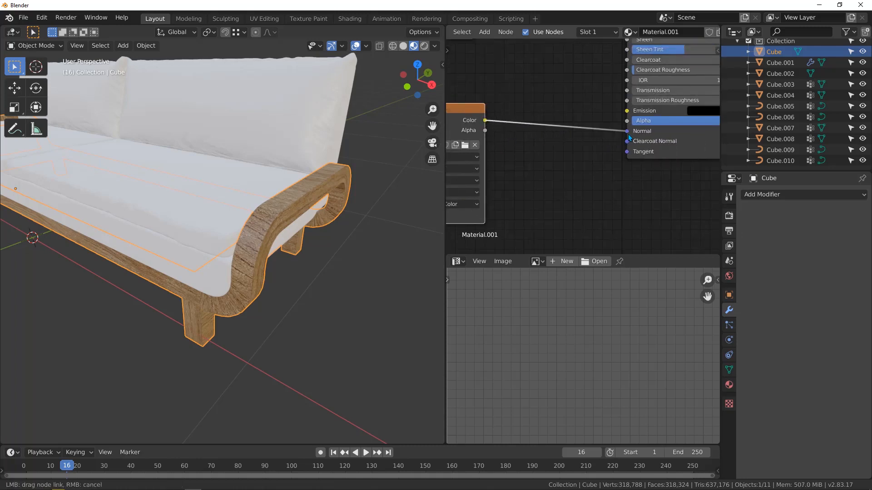
# Step: Insert a Normal Map node into the link between the plywood_nor_4k.jpg texture and the Principled BSDF's Normal input
pyautogui.moveTo(566, 108); pyautogui.dragTo(539, 141)
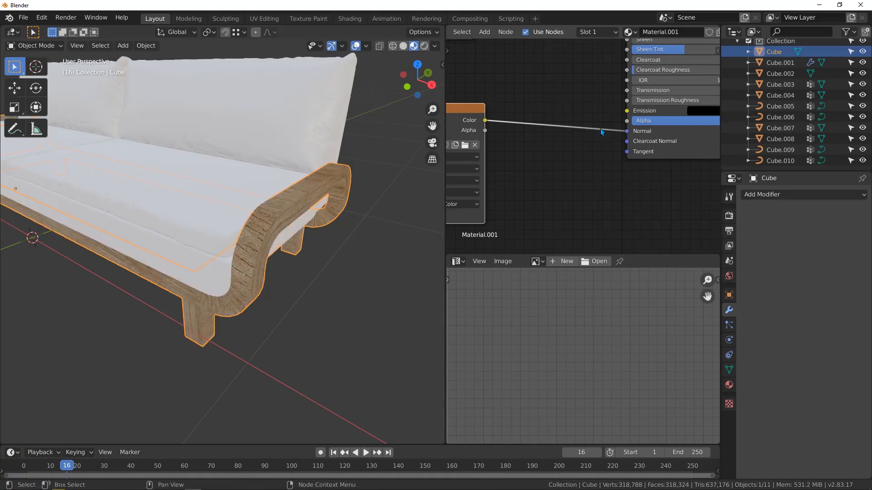
pyautogui.hotkey('shift', 'a')
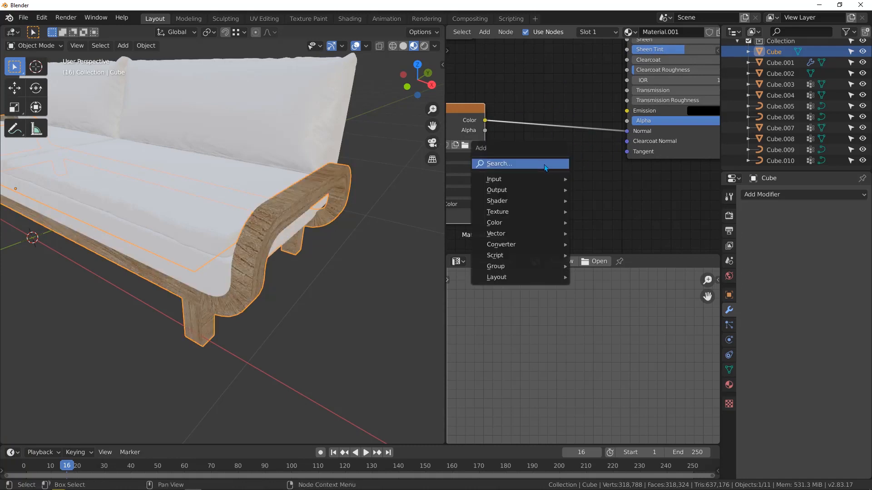
pyautogui.click(544, 164)
pyautogui.write('norma')
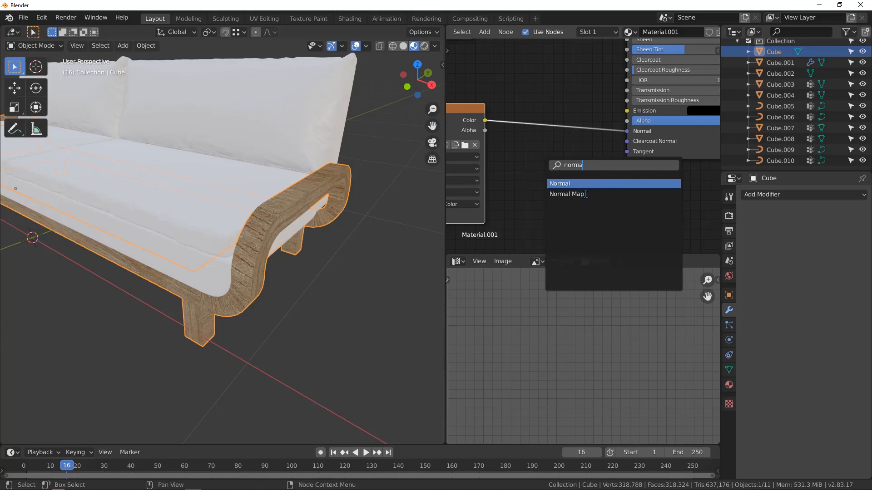
pyautogui.press('Down')
pyautogui.press('Return')
pyautogui.click(559, 134)
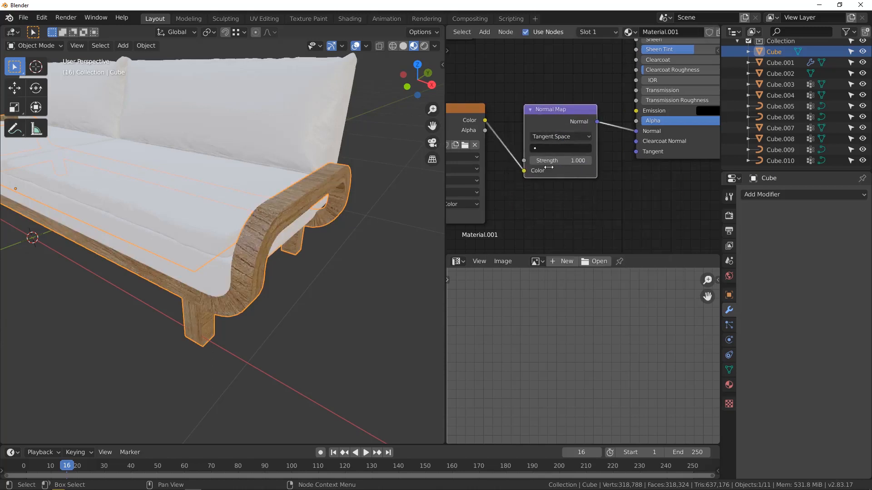
# Step: Spread the three plywood texture nodes apart vertically, with plywood_diff_4k.jpg uppermost, plywood_rough_4k.jpg in the middle and plywood_nor_4k.jpg lowest
pyautogui.moveTo(546, 82); pyautogui.dragTo(643, 85, button='middle')
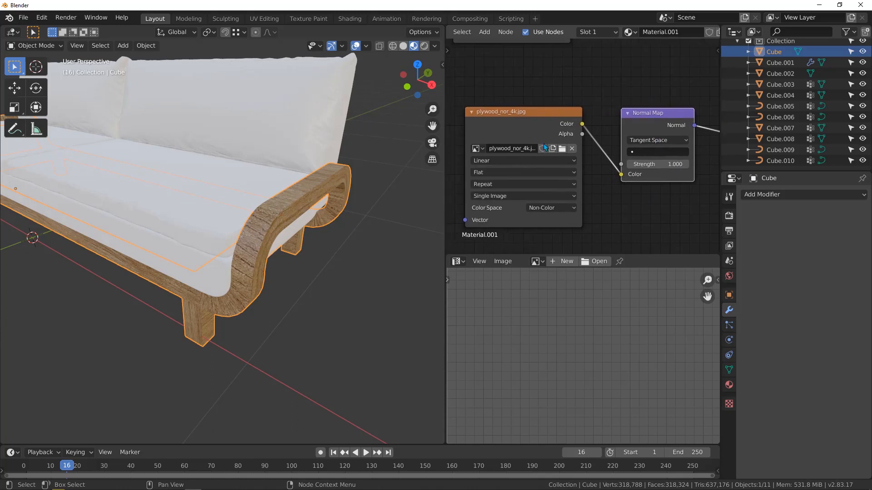
pyautogui.click(541, 154)
pyautogui.moveTo(537, 163); pyautogui.dragTo(538, 214)
pyautogui.moveTo(578, 89); pyautogui.dragTo(576, 204, button='middle')
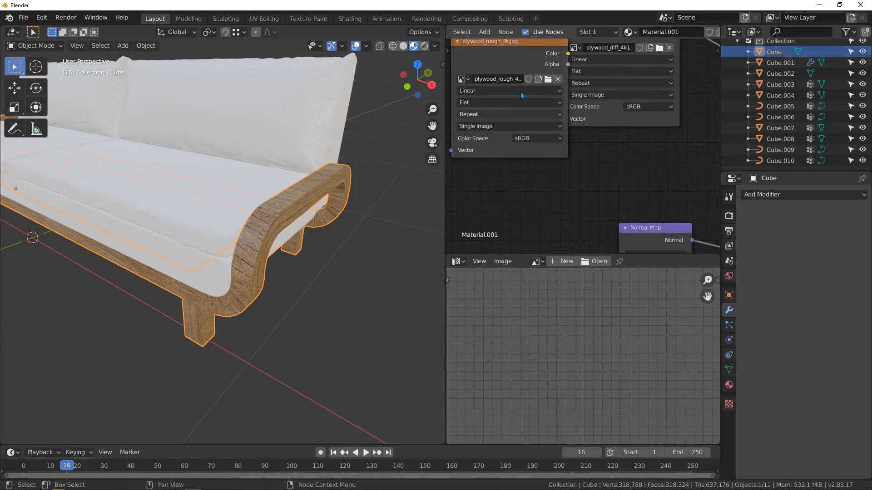
pyautogui.click(508, 90)
pyautogui.moveTo(508, 91); pyautogui.dragTo(507, 180)
pyautogui.moveTo(619, 45); pyautogui.dragTo(593, 90, button='middle')
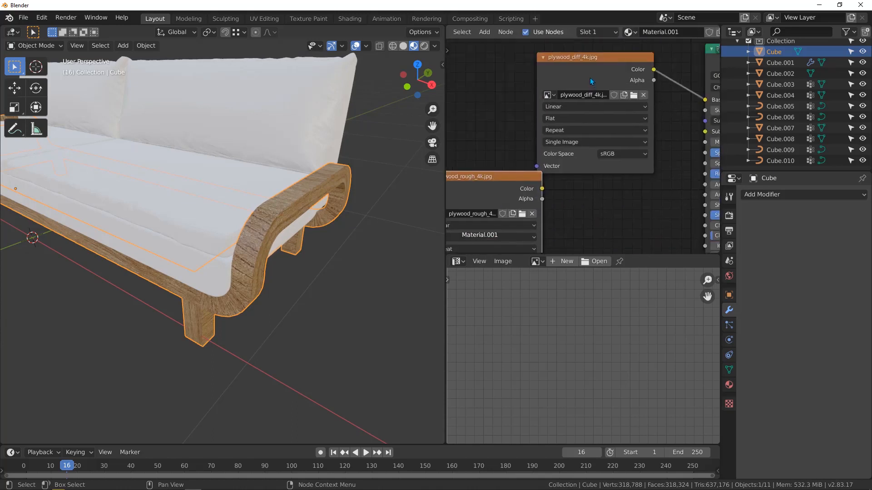
pyautogui.moveTo(590, 78); pyautogui.dragTo(558, 42)
# Step: Set the plywood_rough_4k.jpg texture's color space to Non-Color
pyautogui.moveTo(558, 148); pyautogui.dragTo(592, 34, button='middle')
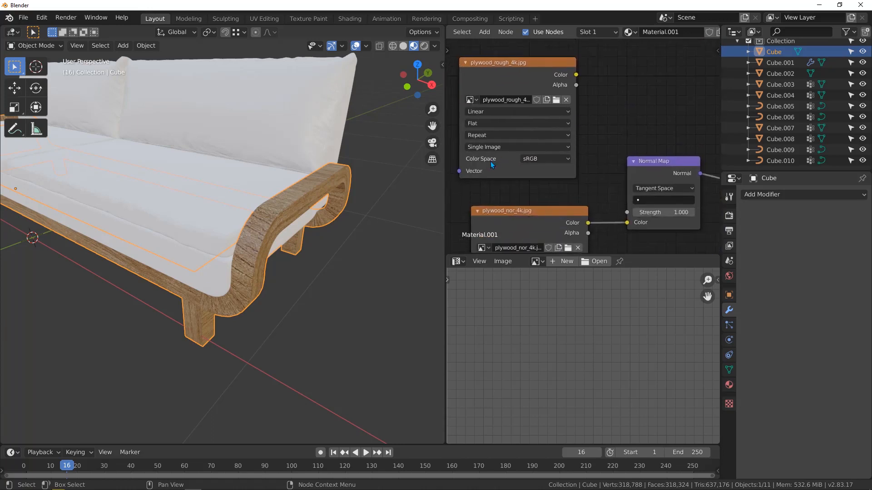
pyautogui.click(549, 159)
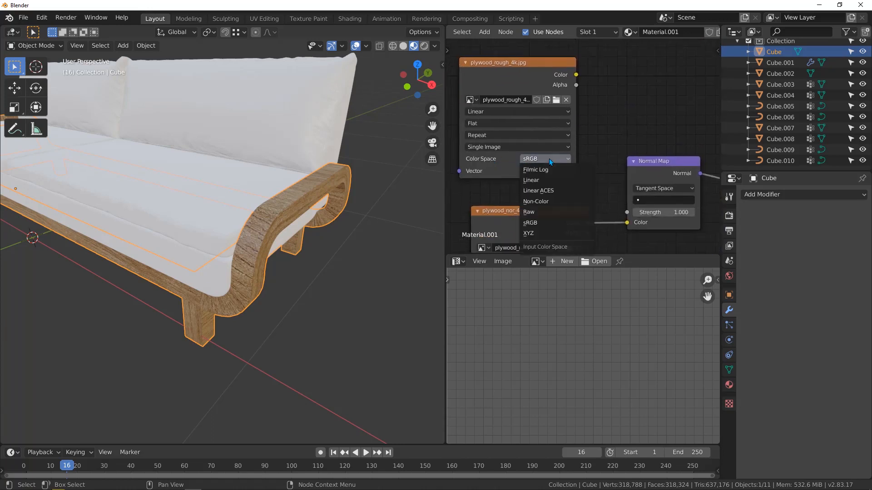
pyautogui.click(534, 204)
# Step: Move the plywood_rough_4k.jpg node nearer the shader and link its Color to the Principled BSDF's Roughness input
pyautogui.moveTo(605, 137); pyautogui.dragTo(590, 208, button='middle')
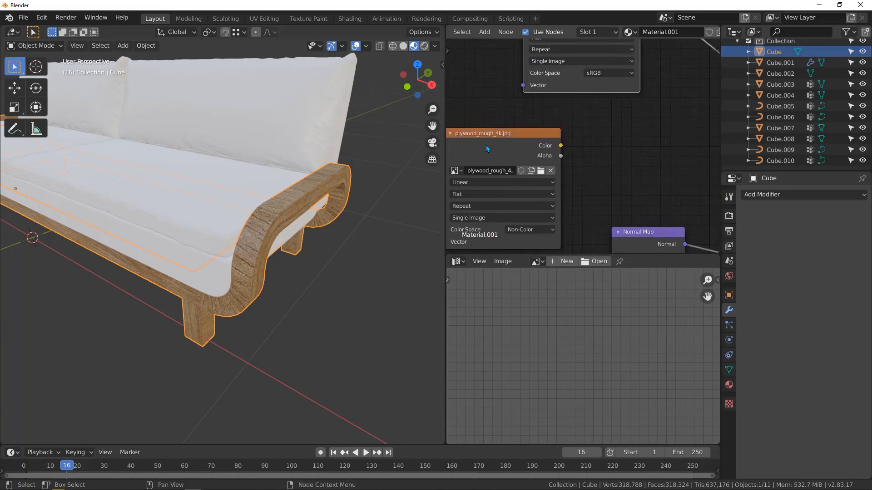
pyautogui.moveTo(486, 145); pyautogui.dragTo(536, 119)
pyautogui.moveTo(665, 138); pyautogui.dragTo(541, 149, button='middle')
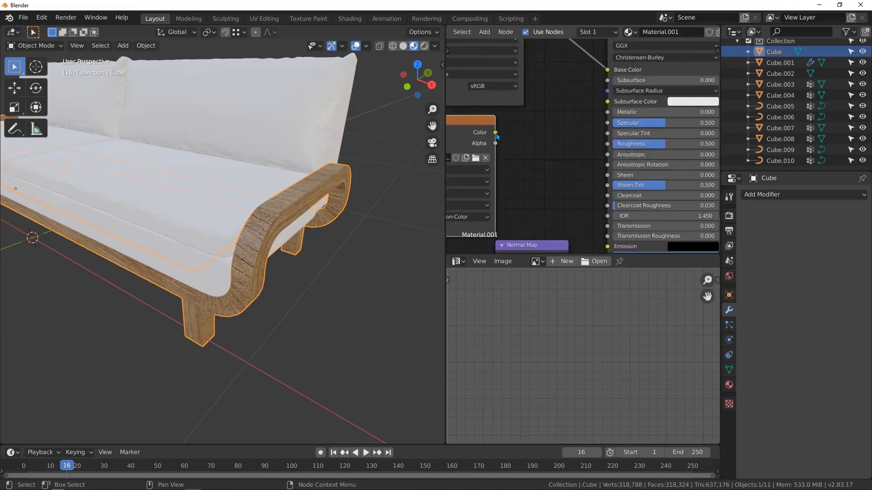
pyautogui.moveTo(496, 135); pyautogui.dragTo(498, 137)
pyautogui.moveTo(567, 152); pyautogui.dragTo(608, 144)
# Step: Tidy the node layout by shifting the plywood_diff_4k.jpg and plywood_rough_4k.jpg nodes closer to the Principled BSDF
pyautogui.scroll(-5, 562, 166)
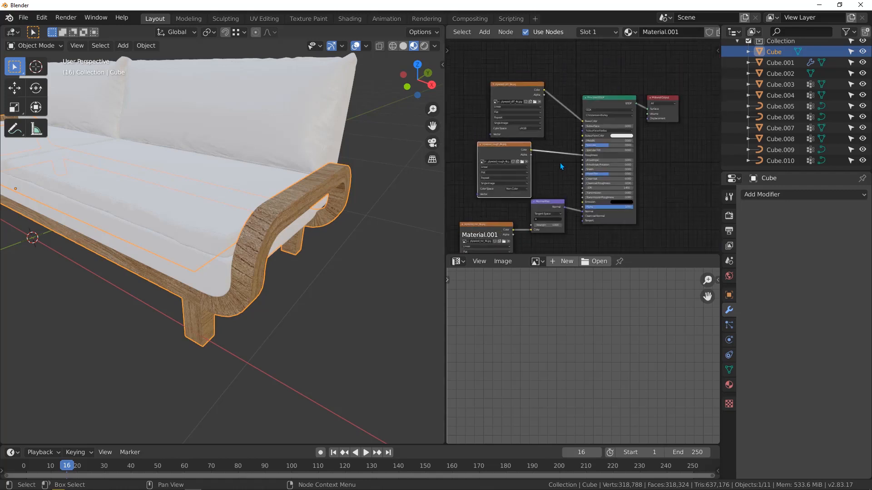
pyautogui.scroll(-1, 560, 163)
pyautogui.moveTo(560, 163); pyautogui.dragTo(582, 185, button='middle')
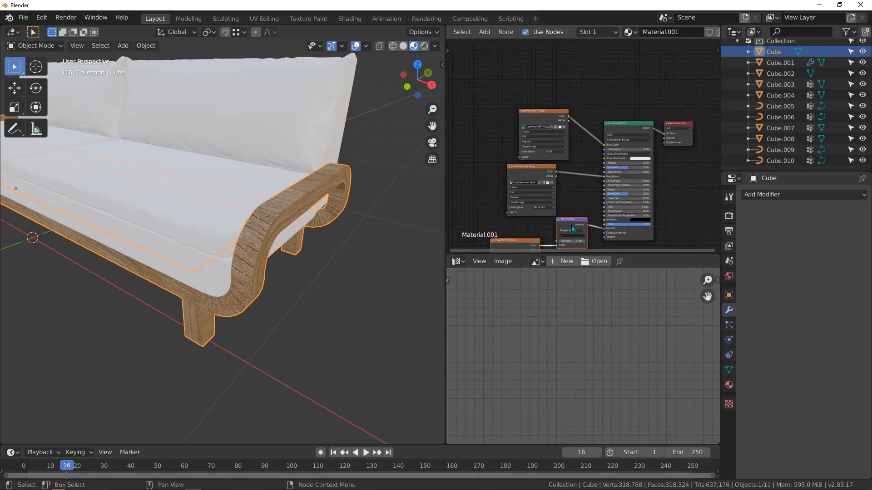
pyautogui.scroll(1, 532, 115)
pyautogui.moveTo(532, 115); pyautogui.dragTo(551, 114)
pyautogui.moveTo(516, 178); pyautogui.dragTo(541, 180)
pyautogui.scroll(-2, 282, 188)
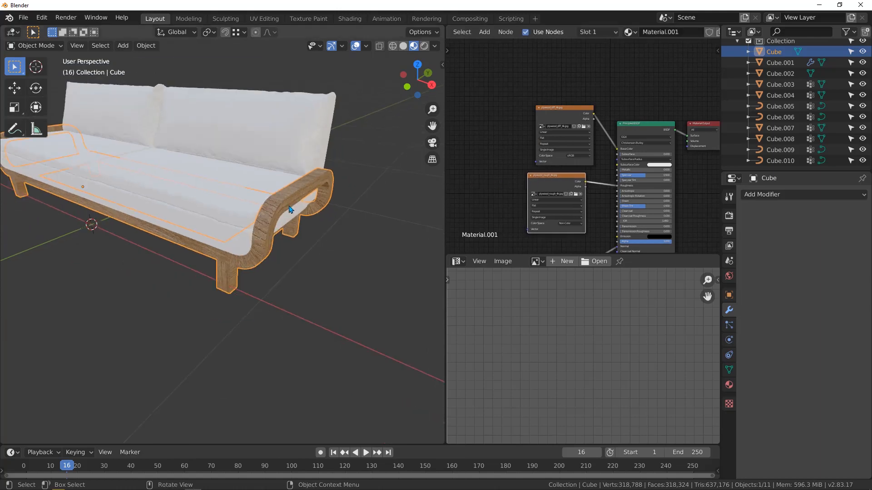
# Step: Enter Edit Mode on the wooden sofa frame to show its full UV layout over the plywood texture
pyautogui.moveTo(275, 205); pyautogui.dragTo(254, 202, button='middle')
pyautogui.scroll(3, 211, 200)
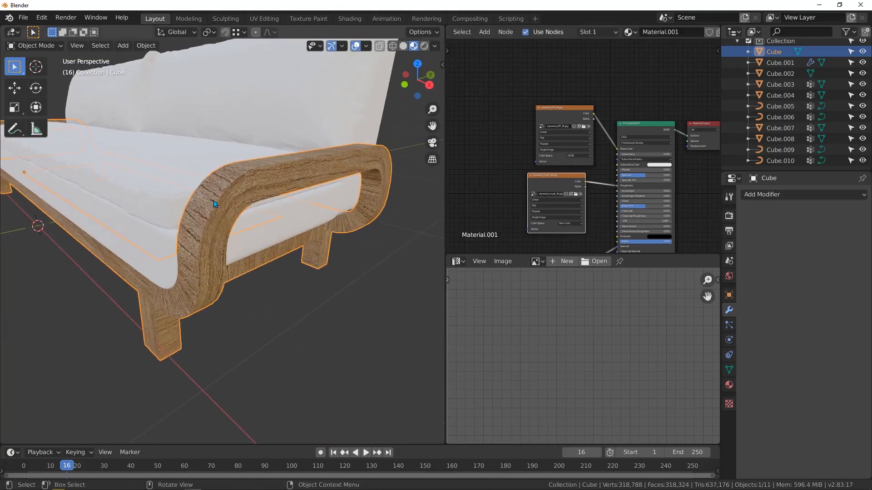
pyautogui.press('Tab')
pyautogui.scroll(-2, 515, 330)
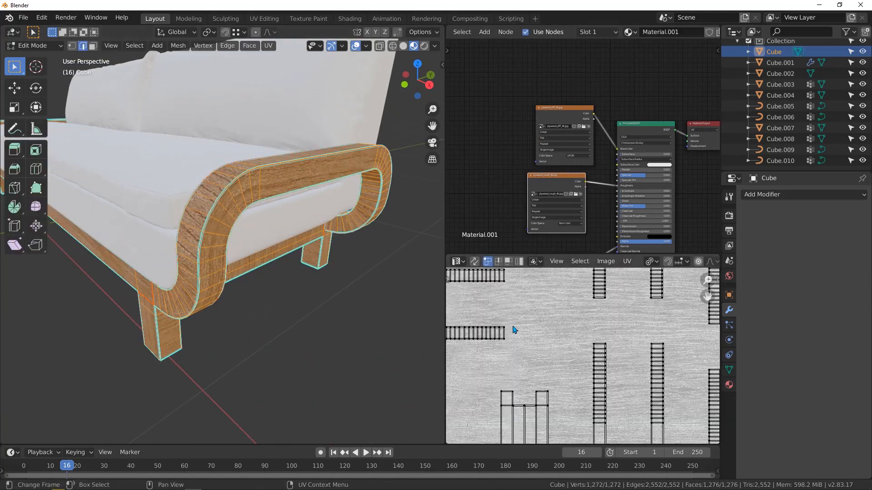
pyautogui.scroll(-5, 514, 330)
pyautogui.scroll(2, 211, 207)
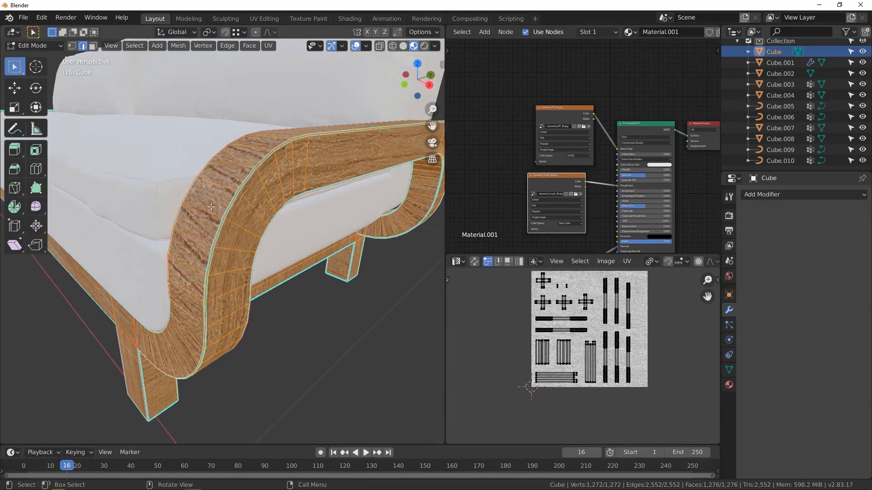
# Step: Select a face on the front curve of the armrest in face select mode and turn on UV sync selection
pyautogui.click(217, 195)
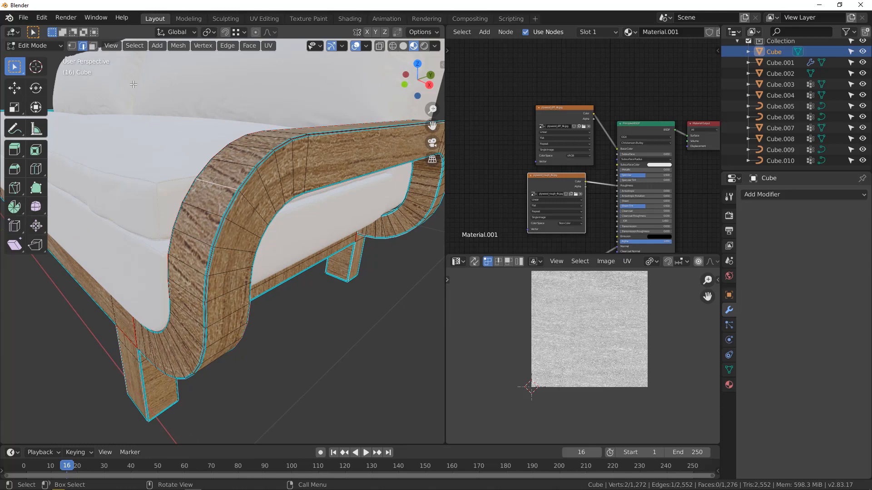
pyautogui.press('3')
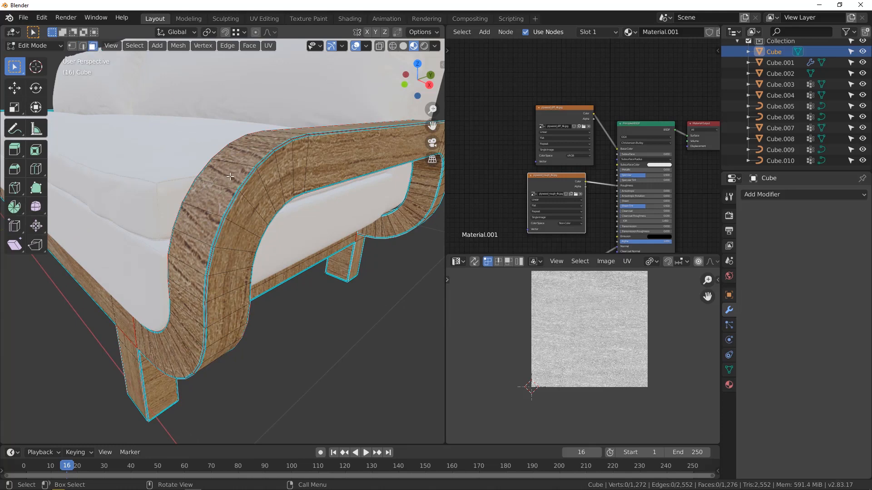
pyautogui.click(229, 180)
pyautogui.scroll(3, 610, 387)
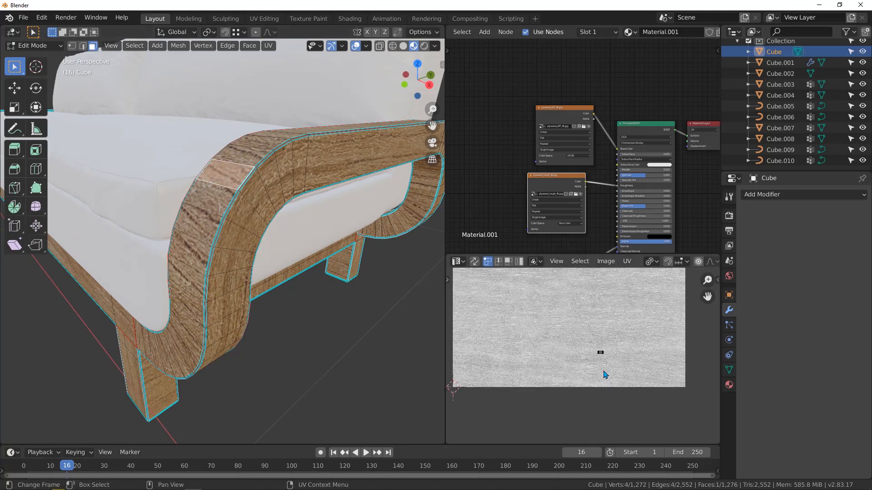
pyautogui.press('a')
pyautogui.scroll(2, 610, 370)
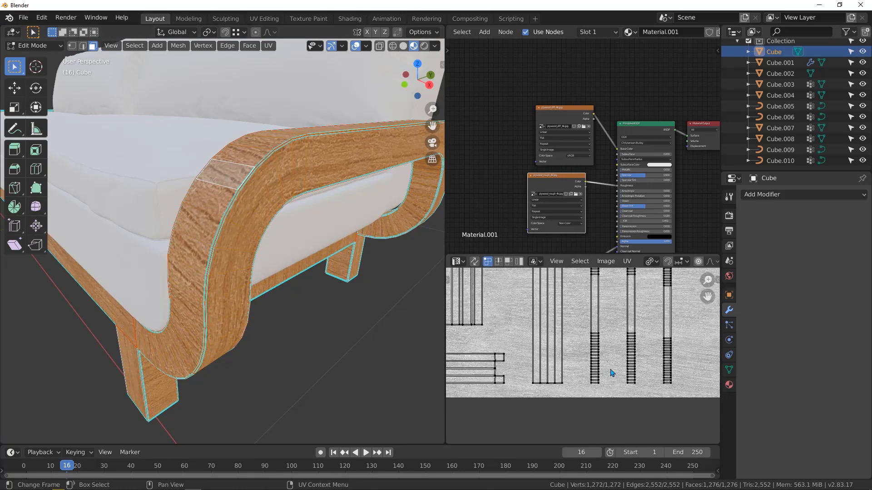
pyautogui.click(229, 179)
pyautogui.click(214, 198)
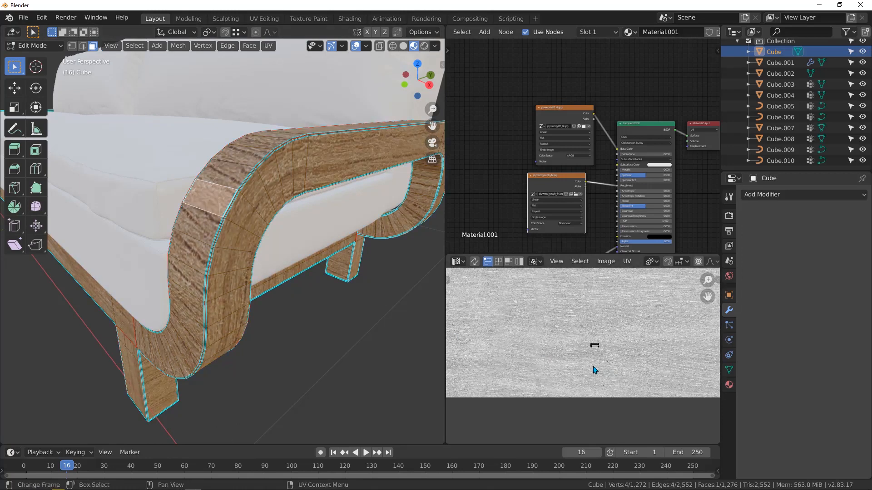
pyautogui.click(475, 262)
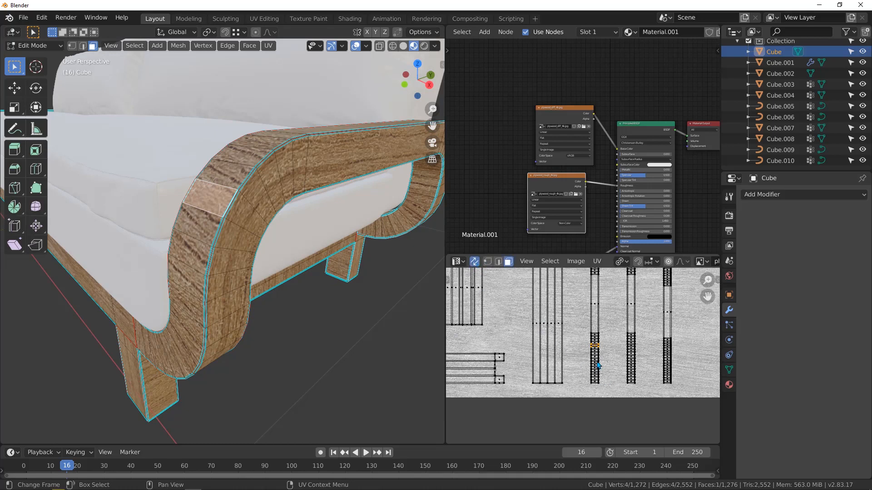
# Step: Select the whole vertical UV strip that contains the selected armrest face
pyautogui.scroll(-2, 599, 364)
pyautogui.moveTo(594, 352); pyautogui.dragTo(581, 357, button='middle')
pyautogui.moveTo(574, 386); pyautogui.dragTo(587, 296)
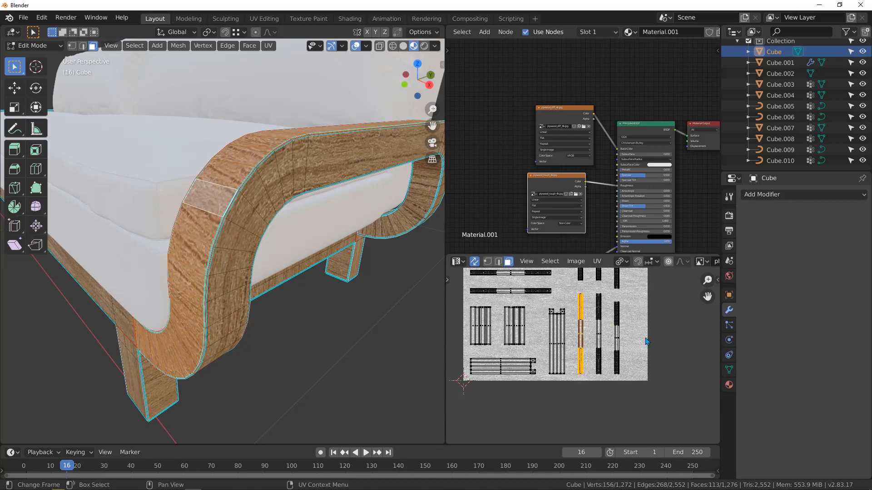
# Step: Try rotating the selected UV strip freehand by about -73° and undo the rotation
pyautogui.press('r')
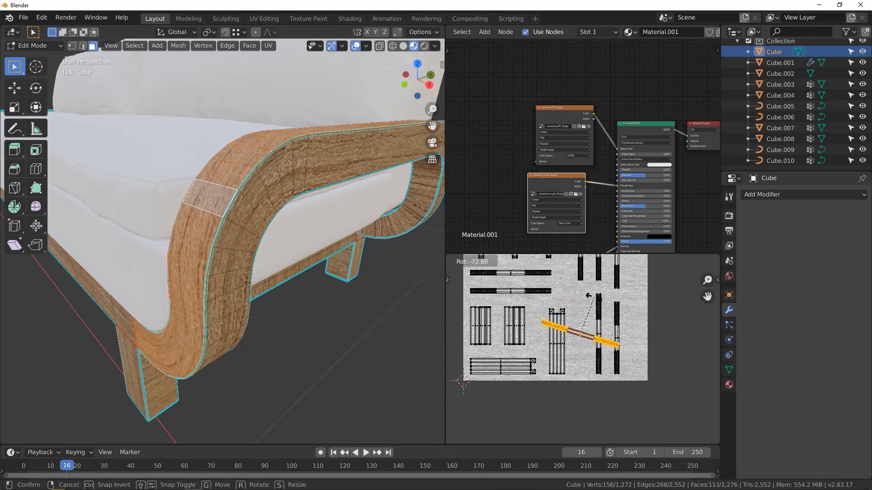
pyautogui.click(588, 296)
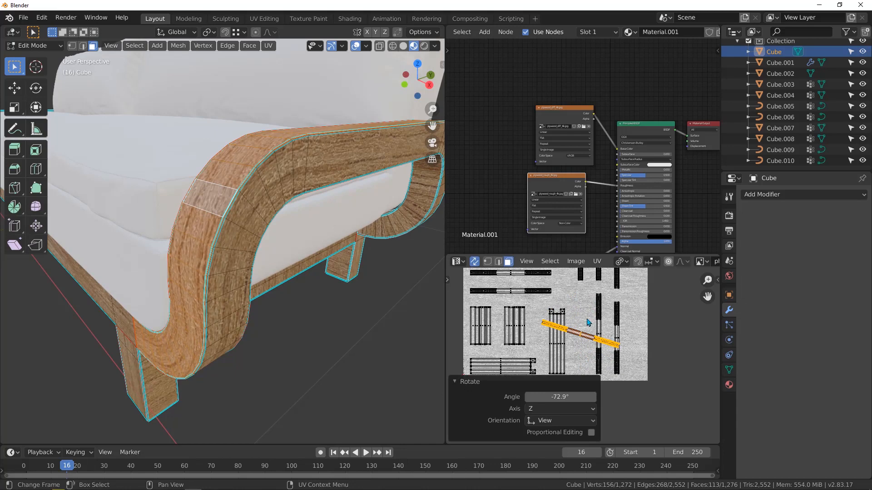
pyautogui.scroll(1, 590, 338)
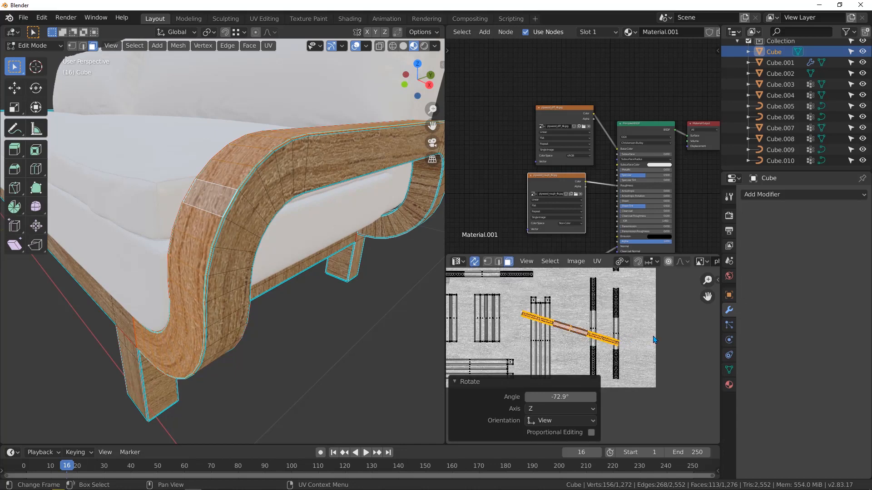
pyautogui.hotkey('ctrl', 'z')
# Step: Try rotating the UV strip by about -46°, enlarge the UV editor area, and undo the rotation
pyautogui.press('r')
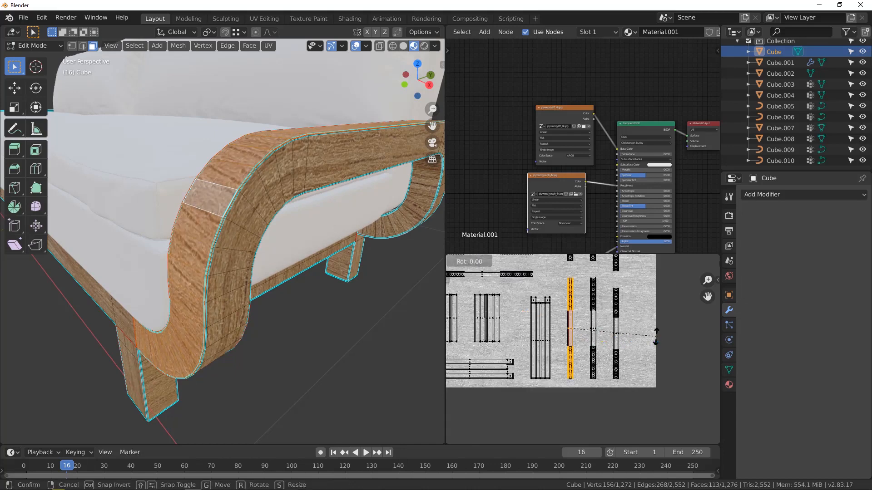
pyautogui.click(615, 289)
pyautogui.scroll(2, 554, 340)
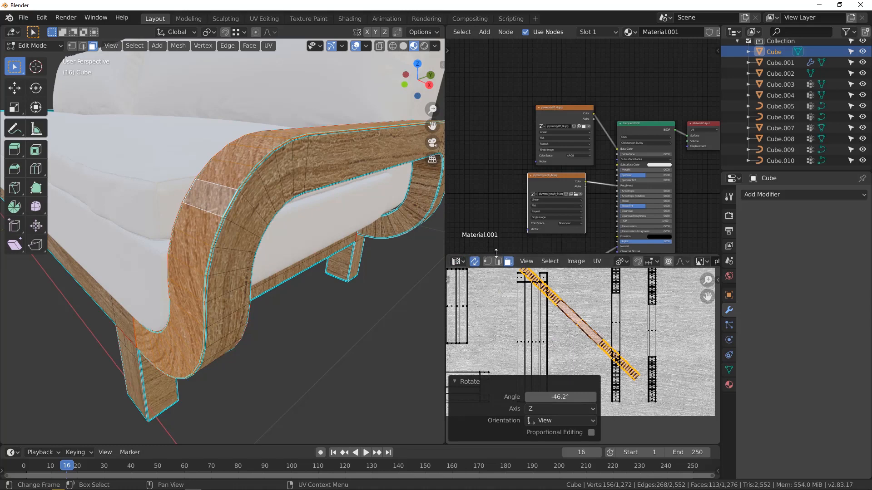
pyautogui.moveTo(455, 256); pyautogui.dragTo(455, 138)
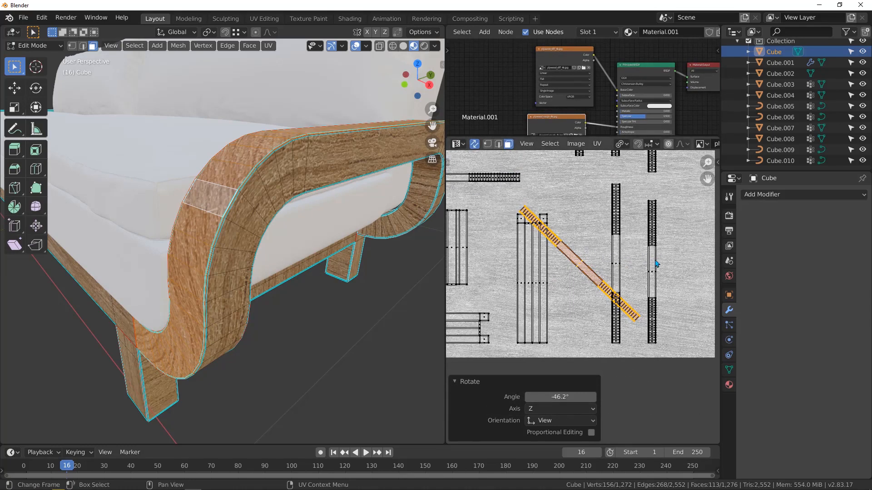
pyautogui.press('r')
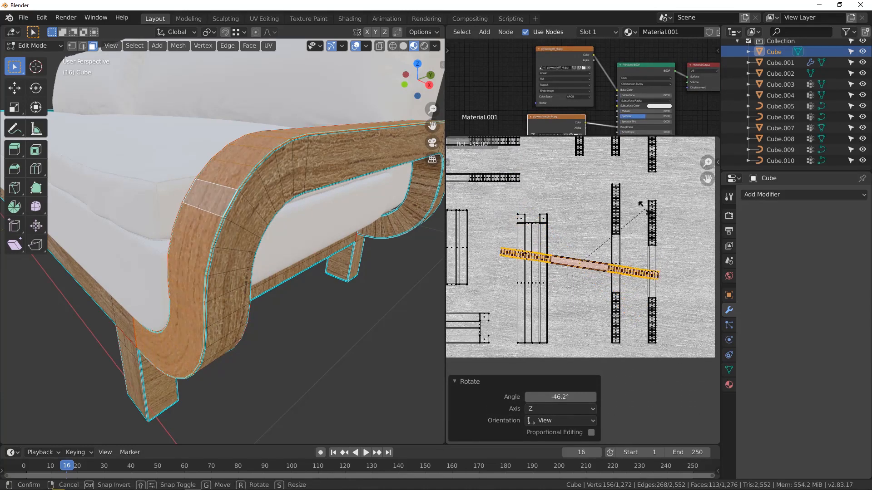
pyautogui.press('Escape')
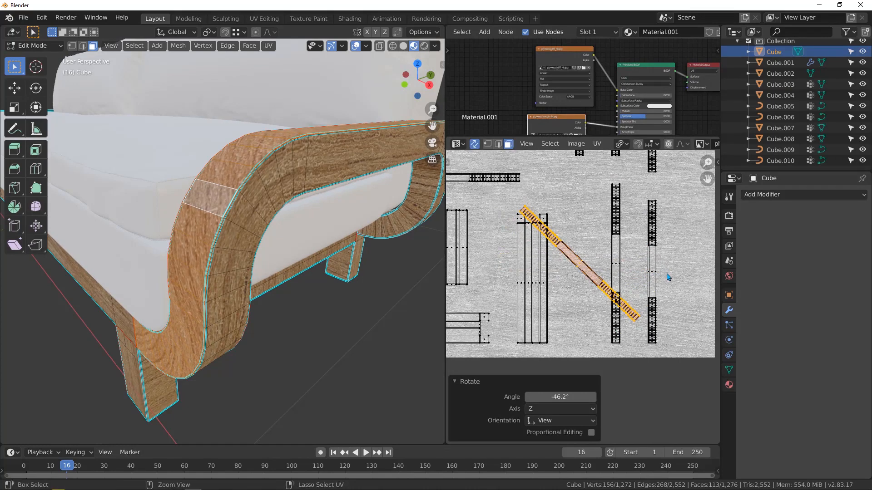
pyautogui.hotkey('ctrl', 'z')
# Step: Rotate the selected armrest UV strip by -90° so it lies horizontally along the wood grain
pyautogui.press('r')
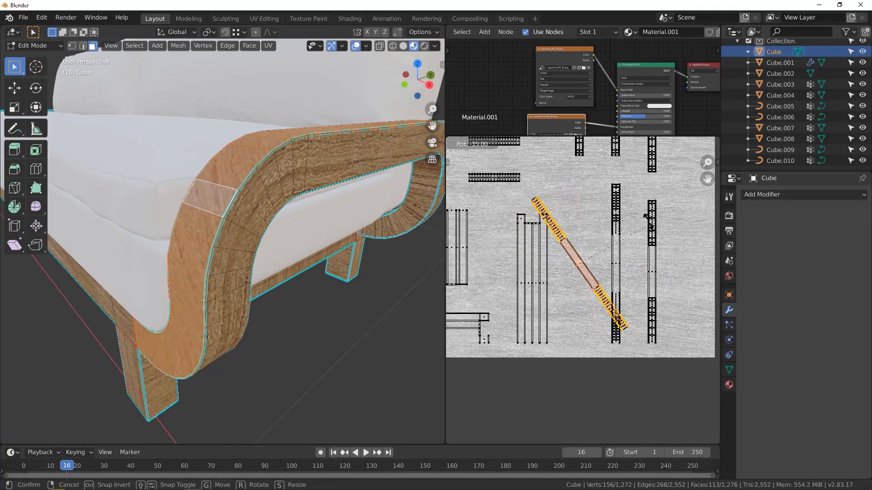
pyautogui.click(586, 232)
pyautogui.scroll(-1, 587, 230)
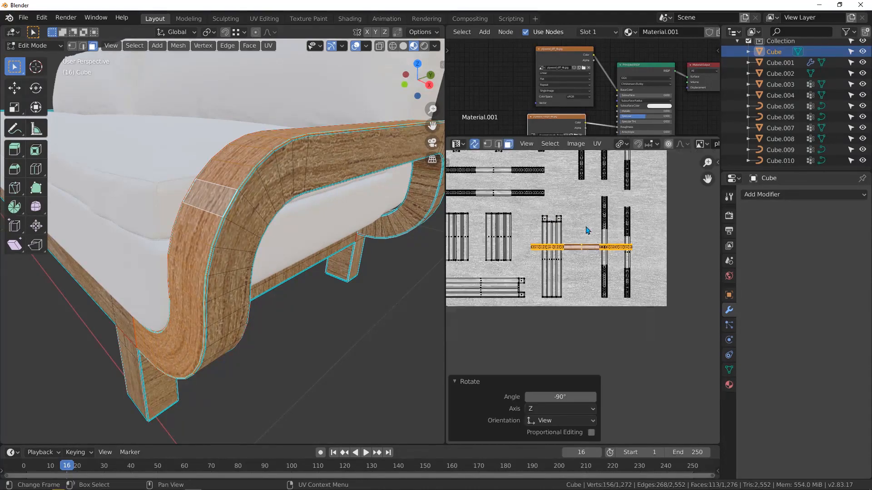
pyautogui.scroll(-2, 586, 231)
# Step: Select a face on the inner curved surface of the armrest, where the grain runs crosswise
pyautogui.moveTo(299, 208); pyautogui.dragTo(369, 141, button='middle')
pyautogui.moveTo(322, 310); pyautogui.dragTo(193, 241, button='middle')
pyautogui.scroll(3, 225, 240)
pyautogui.scroll(2, 225, 241)
pyautogui.click(227, 237)
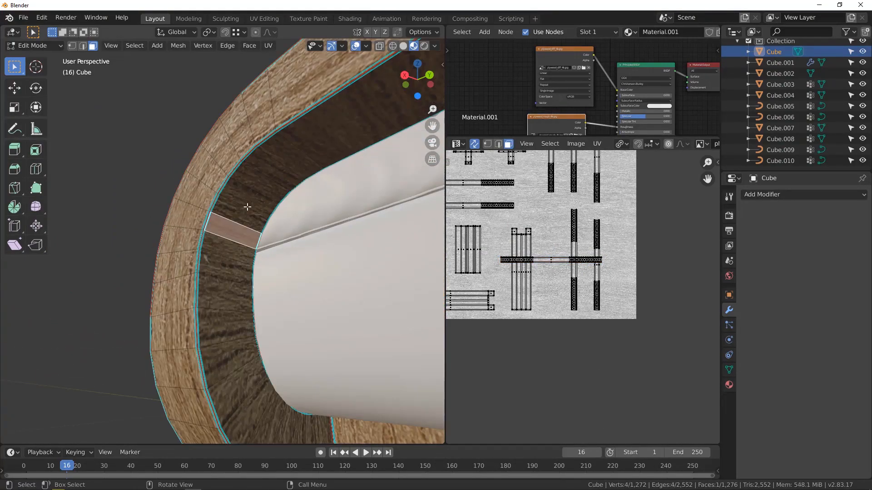
# Step: Select the whole UV strip holding the armrest's inner curved face and rotate it by -90° to lie along the grain
pyautogui.scroll(-2, 540, 267)
pyautogui.moveTo(568, 199); pyautogui.dragTo(589, 245, button='middle')
pyautogui.scroll(4, 603, 249)
pyautogui.moveTo(561, 183); pyautogui.dragTo(591, 313)
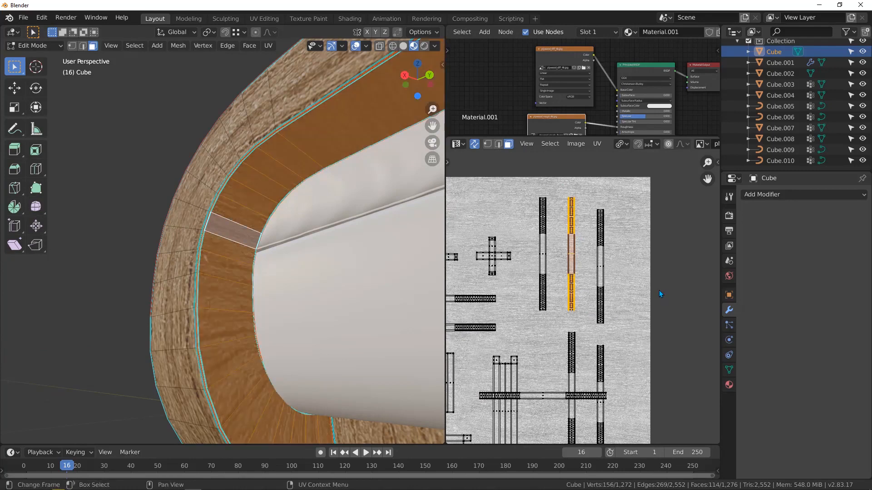
pyautogui.press('r')
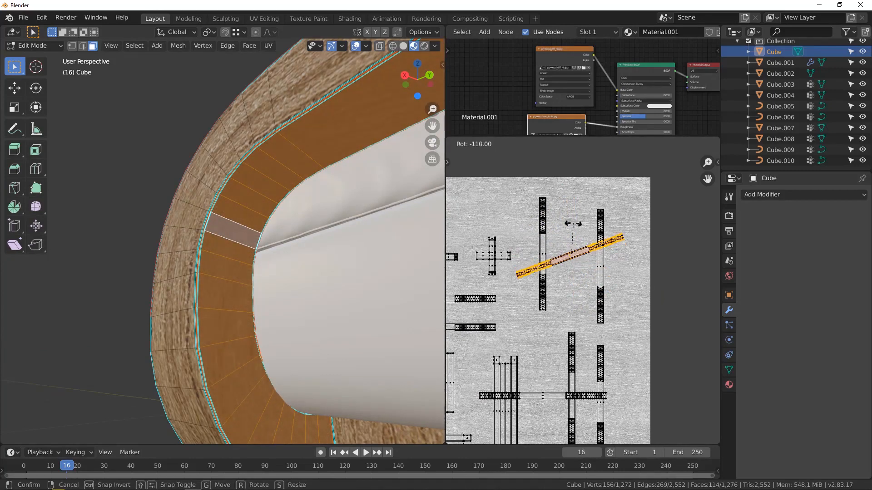
pyautogui.click(583, 232)
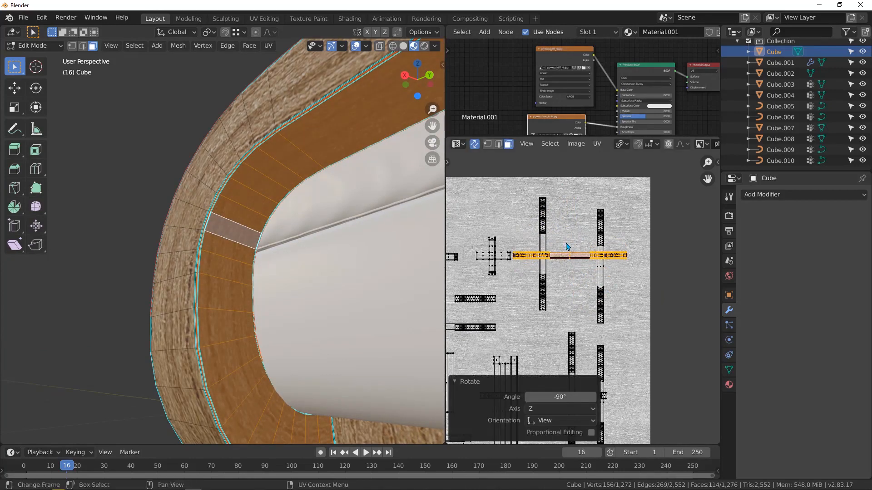
# Step: Rotate the left vertical UV strip in the upper group by -90° and move it up by about 0.10, clear of the others
pyautogui.click(535, 237)
pyautogui.scroll(4, 546, 236)
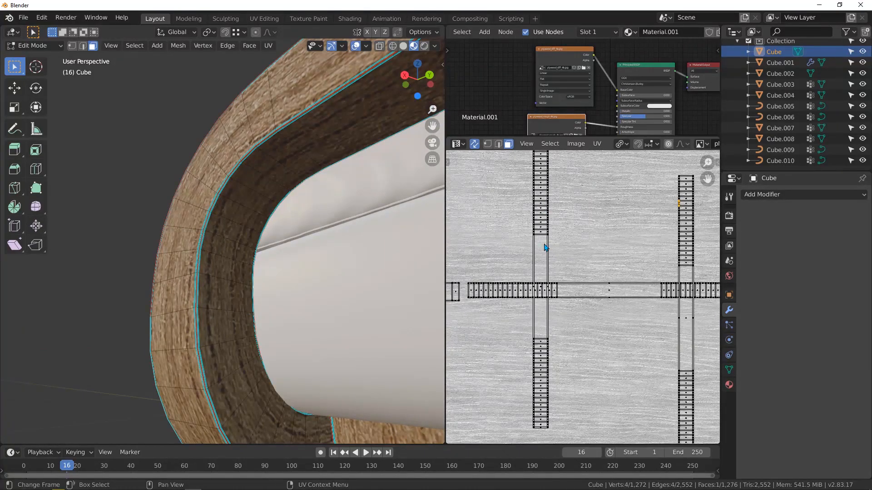
pyautogui.press('l')
pyautogui.scroll(-3, 546, 248)
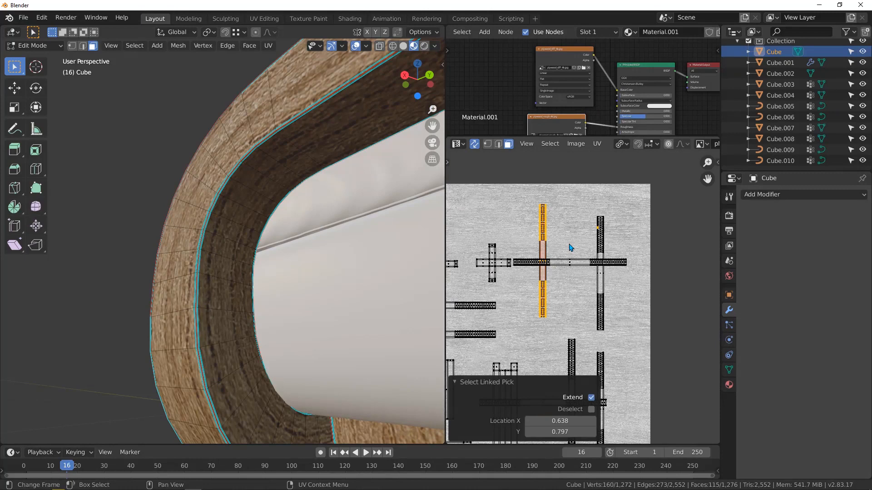
pyautogui.press('r')
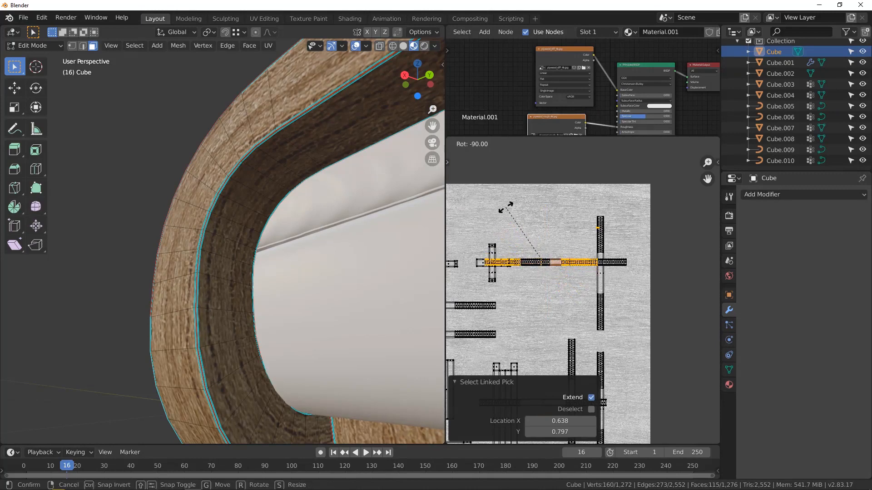
pyautogui.click(505, 207)
pyautogui.press('g')
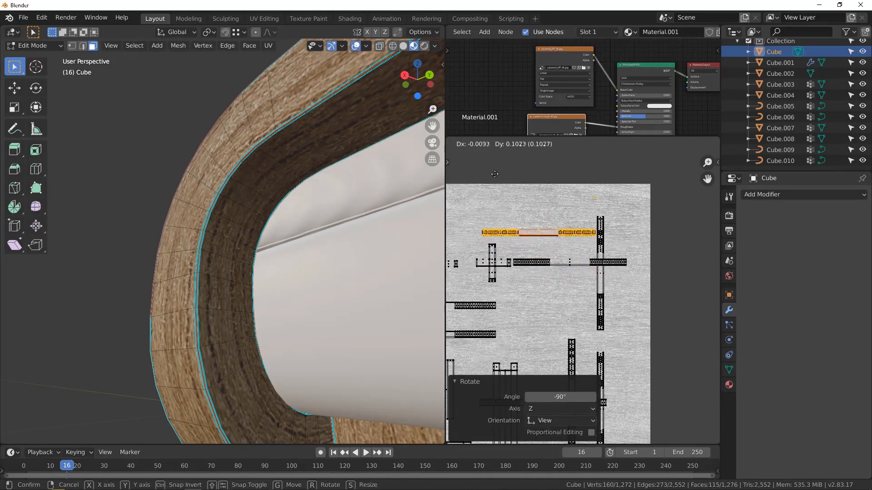
pyautogui.click(492, 174)
# Step: Rotate the remaining upper vertical UV strip by -90° and move it about -10.08 cm in X and -7.13 cm in Y
pyautogui.scroll(3, 619, 247)
pyautogui.click(600, 241)
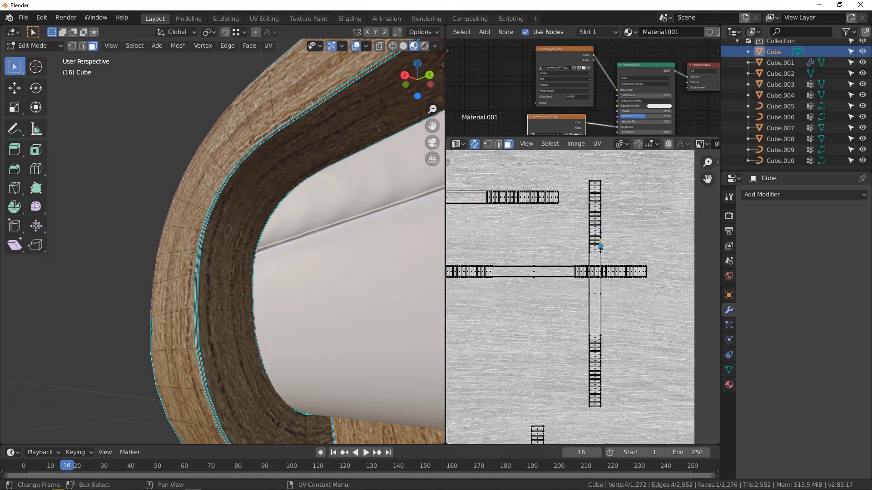
pyautogui.press('l')
pyautogui.scroll(-2, 592, 239)
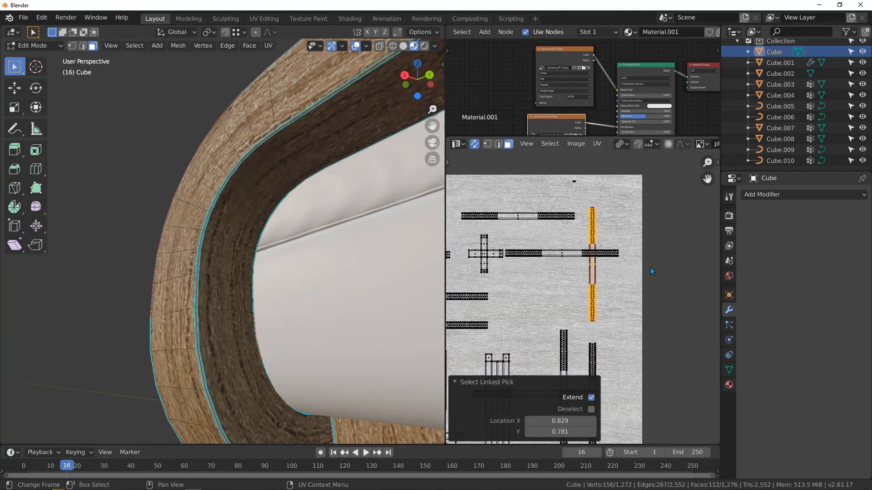
pyautogui.press('r')
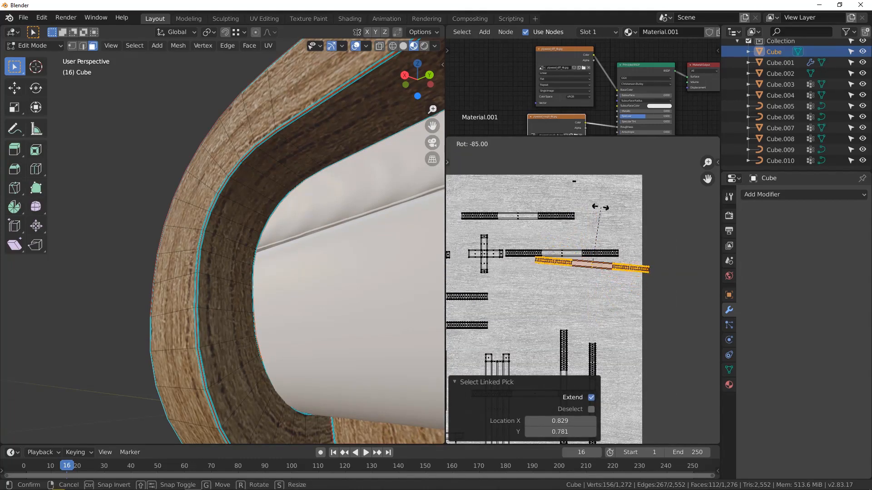
pyautogui.click(598, 212)
pyautogui.press('g')
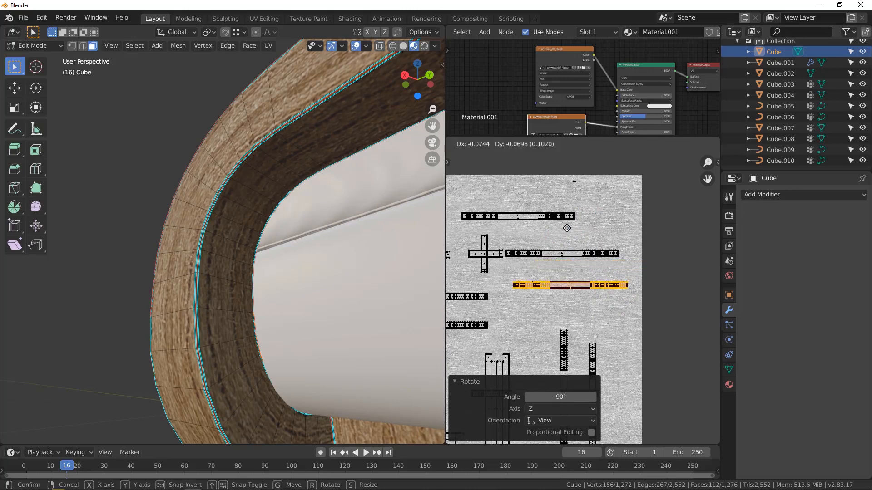
pyautogui.click(570, 232)
pyautogui.scroll(-5, 569, 232)
pyautogui.scroll(6, 550, 283)
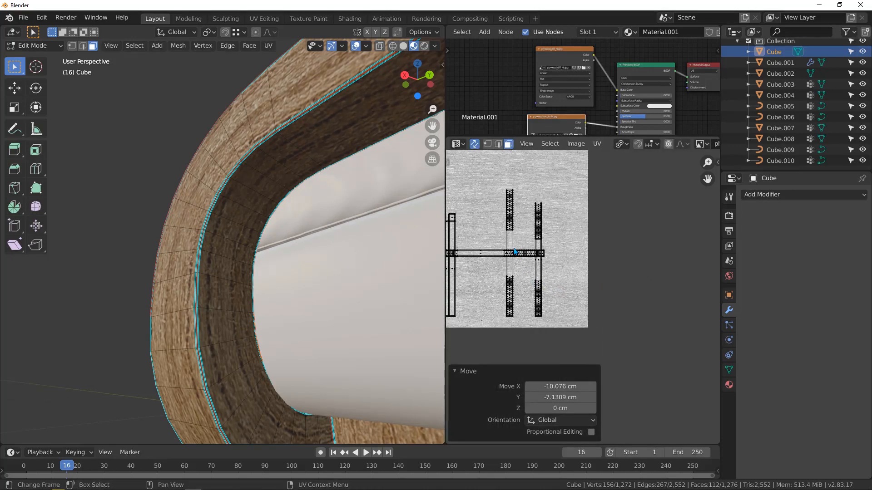
pyautogui.scroll(2, 510, 241)
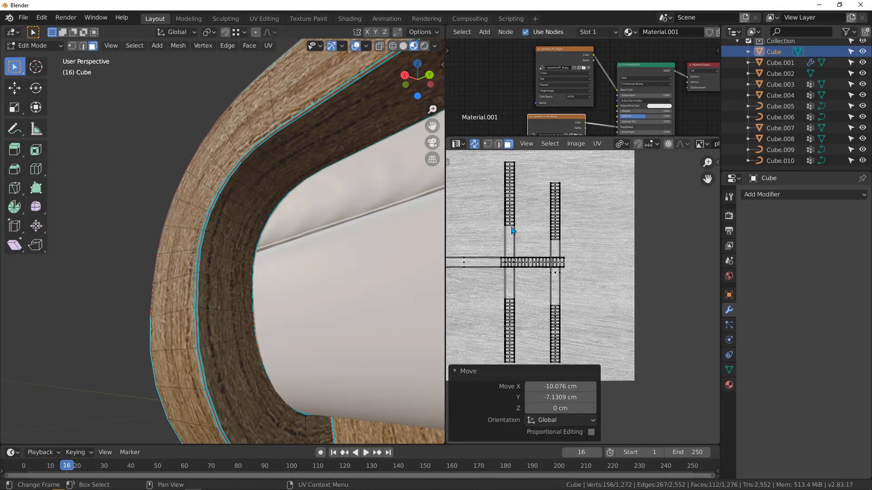
pyautogui.press('l')
pyautogui.scroll(-3, 512, 230)
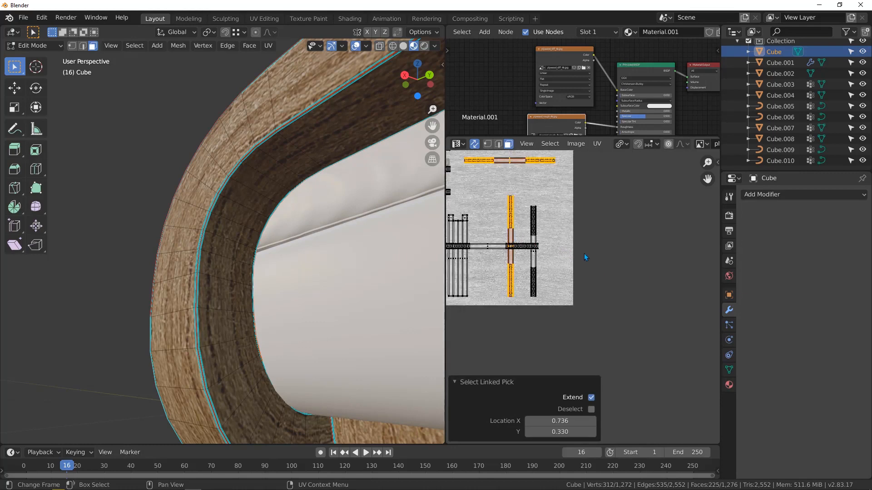
pyautogui.press('r')
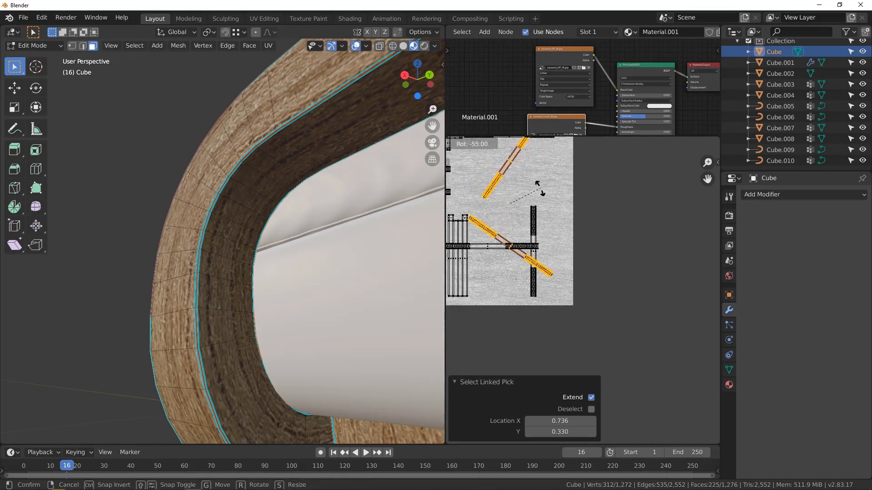
pyautogui.rightClick(547, 205)
# Step: Select only the left lower vertical UV strip, rotate it by -90°, and move it up by about 0.09
pyautogui.scroll(2, 526, 226)
pyautogui.click(518, 180)
pyautogui.scroll(-3, 520, 195)
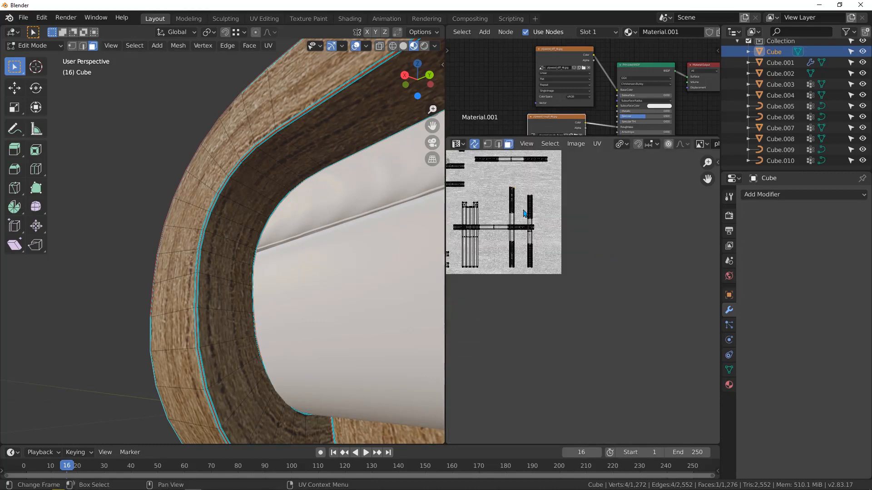
pyautogui.moveTo(526, 210); pyautogui.dragTo(541, 248, button='middle')
pyautogui.scroll(3, 535, 274)
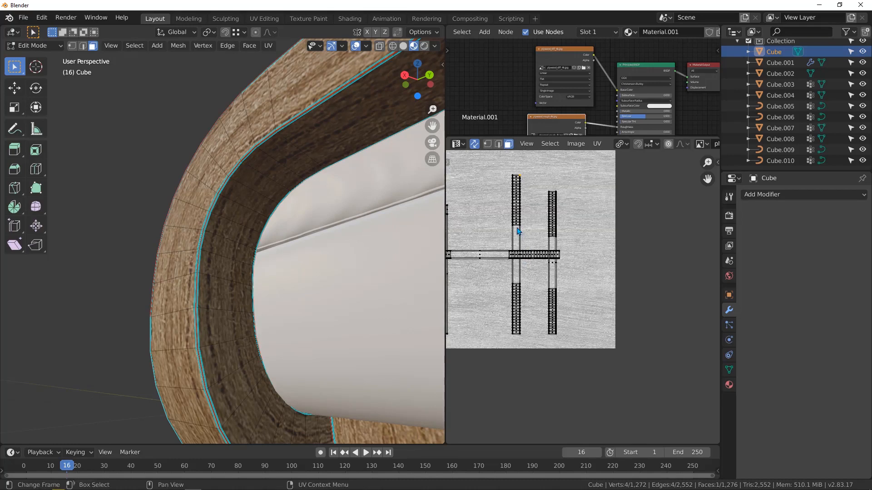
pyautogui.press('l')
pyautogui.press('r')
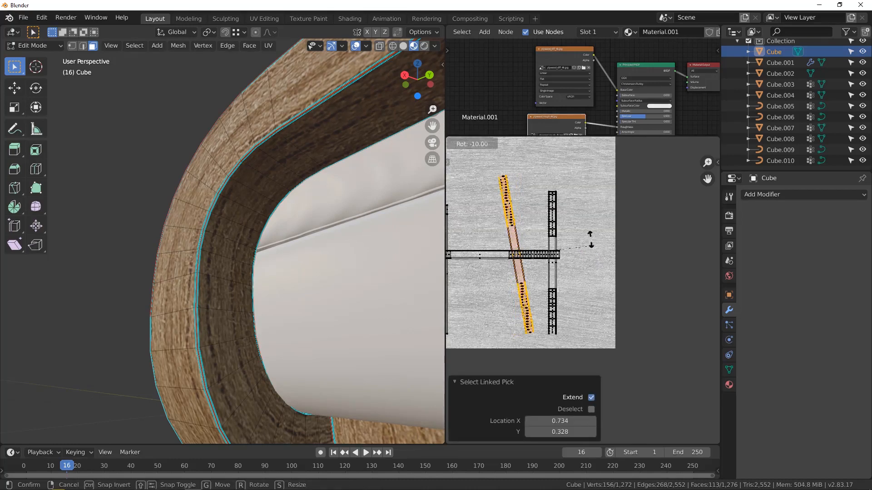
pyautogui.click(517, 190)
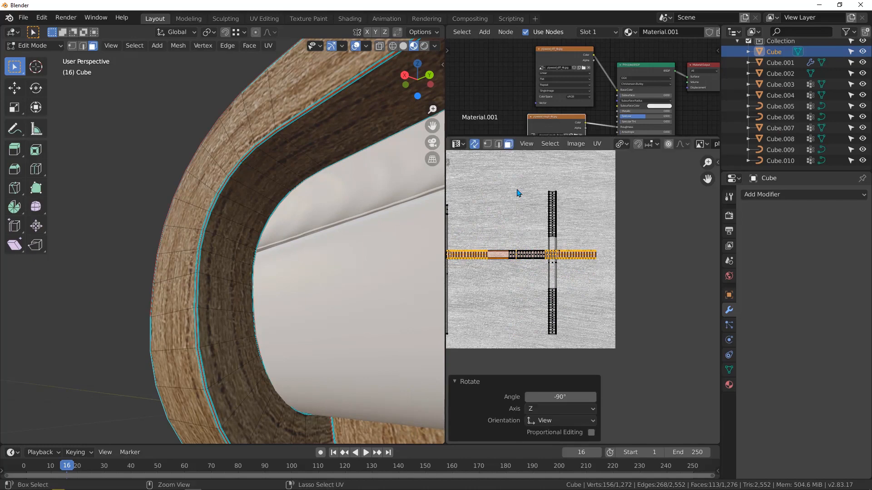
pyautogui.press('g')
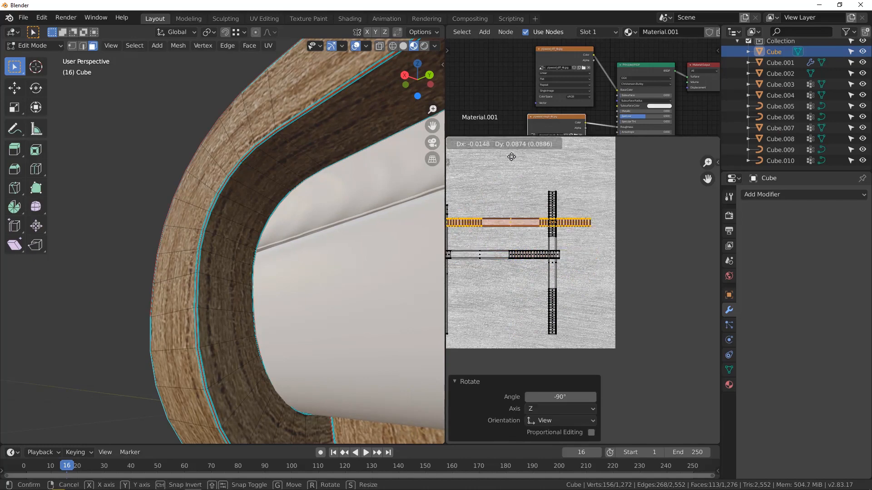
pyautogui.click(514, 159)
# Step: Rotate the last lower vertical UV strip to horizontal and move it about -10.83 cm in X and -12.18 cm in Y
pyautogui.click(550, 285)
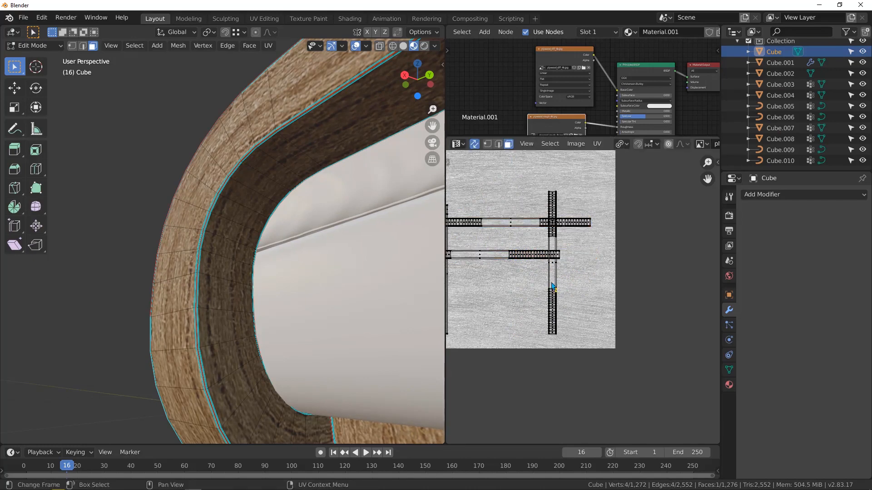
pyautogui.press('l')
pyautogui.press('r')
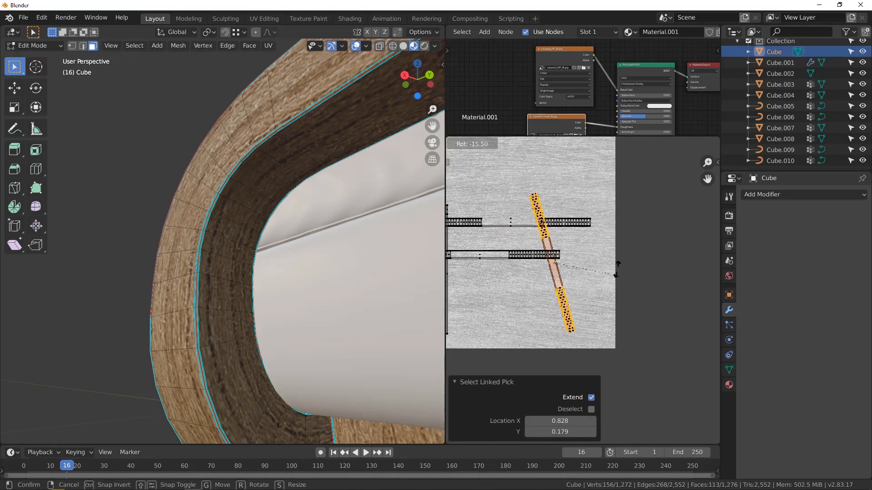
pyautogui.click(586, 199)
pyautogui.press('g')
pyautogui.click(545, 242)
pyautogui.scroll(-5, 563, 279)
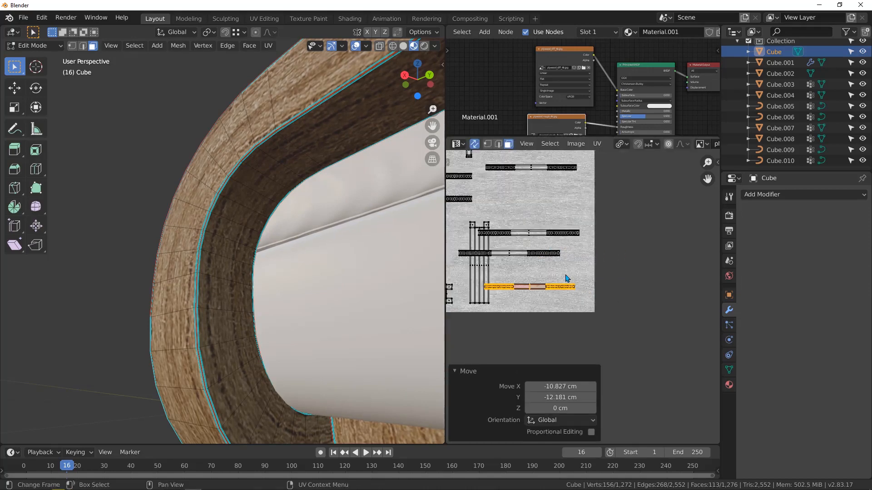
# Step: Select all of the frame's UV islands and try scaling them up together by about 3.76
pyautogui.scroll(-2, 557, 285)
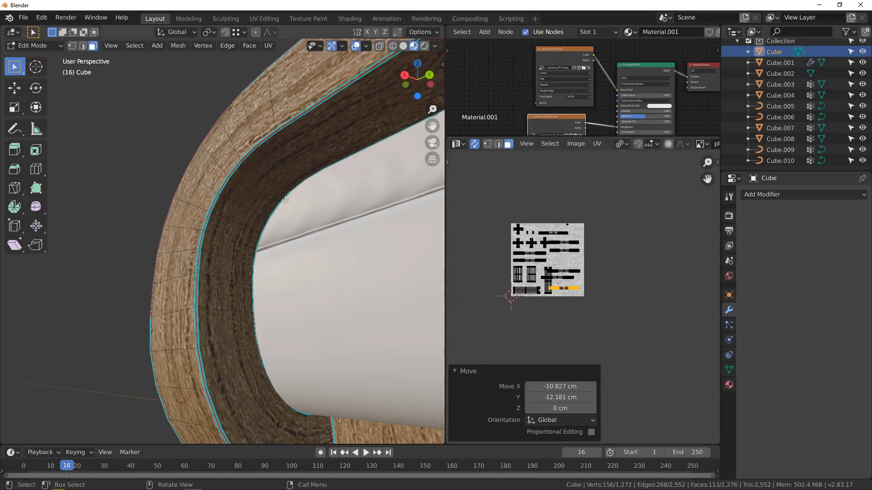
pyautogui.moveTo(399, 236); pyautogui.dragTo(190, 233, button='middle')
pyautogui.scroll(8, 246, 241)
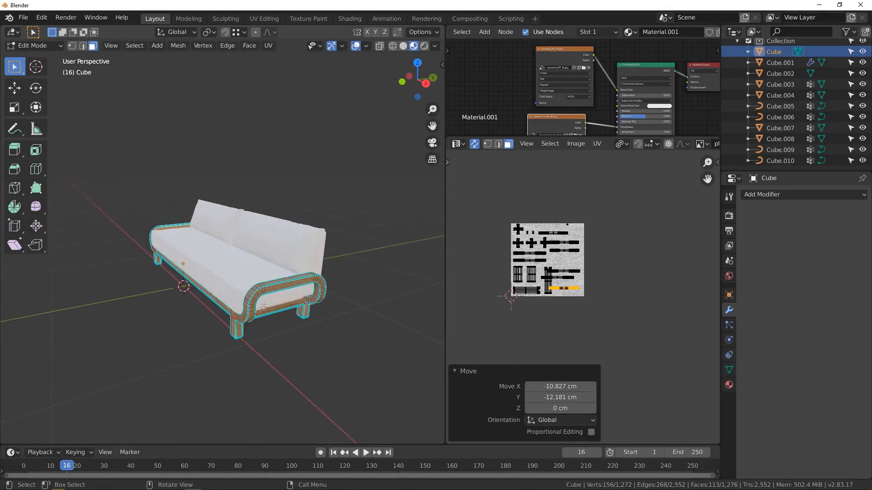
pyautogui.scroll(-3, 246, 232)
pyautogui.moveTo(246, 232)
pyautogui.mouseDown(button='middle')
pyautogui.moveTo(289, 231)
pyautogui.moveTo(261, 236)
pyautogui.mouseUp(button='middle')
pyautogui.scroll(2, 585, 282)
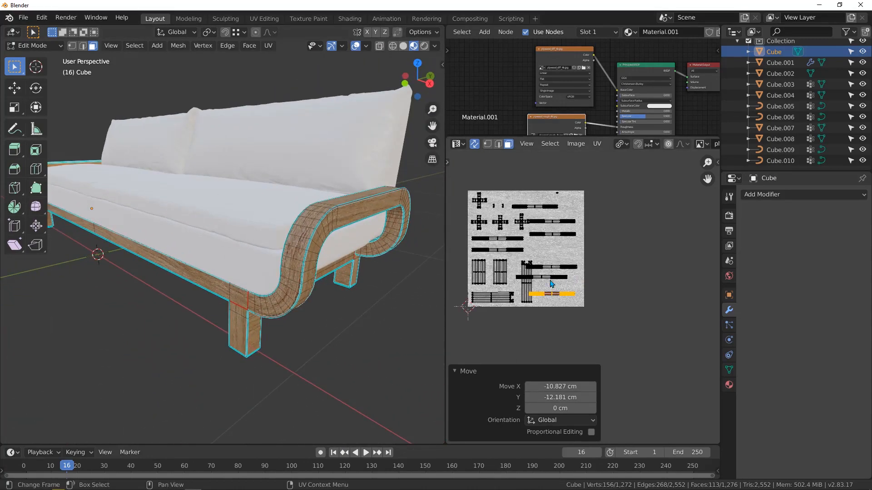
pyautogui.press('a')
pyautogui.scroll(7, 522, 259)
pyautogui.press('s')
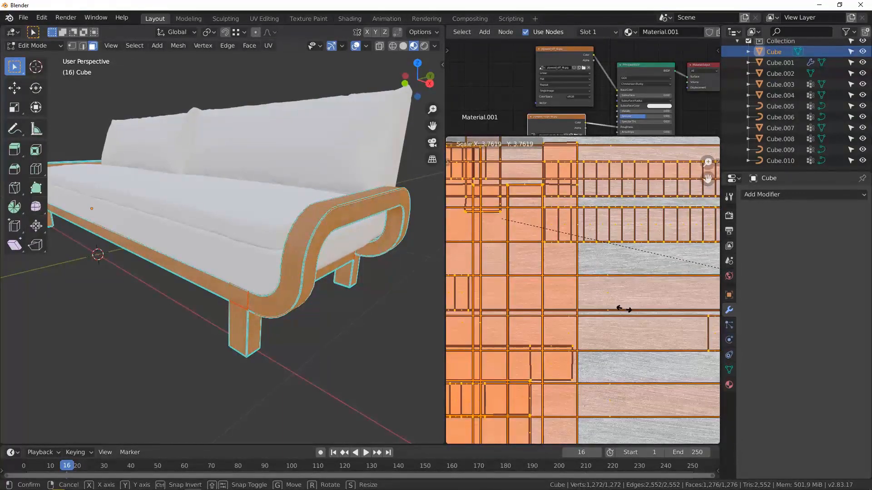
pyautogui.rightClick(623, 311)
# Step: Change the UV editor's pivot point and scale all the frame's UV islands up by about 7.18
pyautogui.scroll(-4, 591, 295)
pyautogui.moveTo(547, 245); pyautogui.dragTo(590, 271, button='middle')
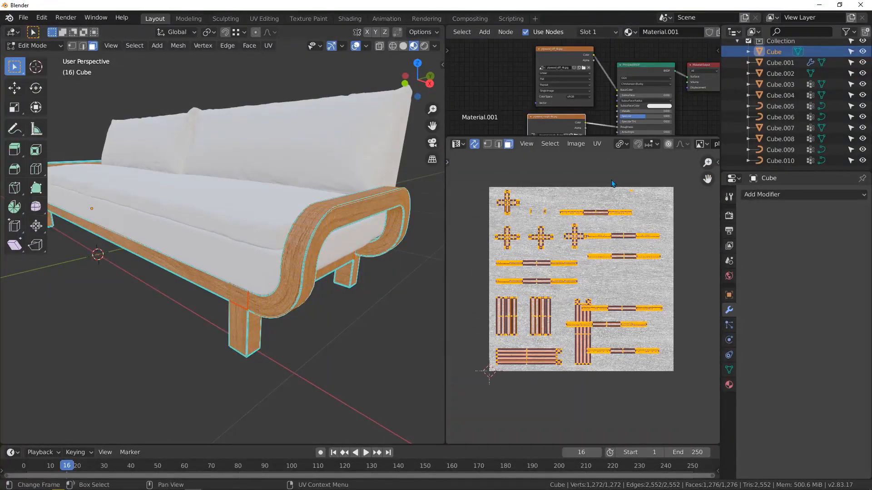
pyautogui.click(621, 145)
pyautogui.click(623, 141)
pyautogui.click(635, 167)
pyautogui.scroll(1, 603, 297)
pyautogui.scroll(2, 603, 297)
pyautogui.press('s')
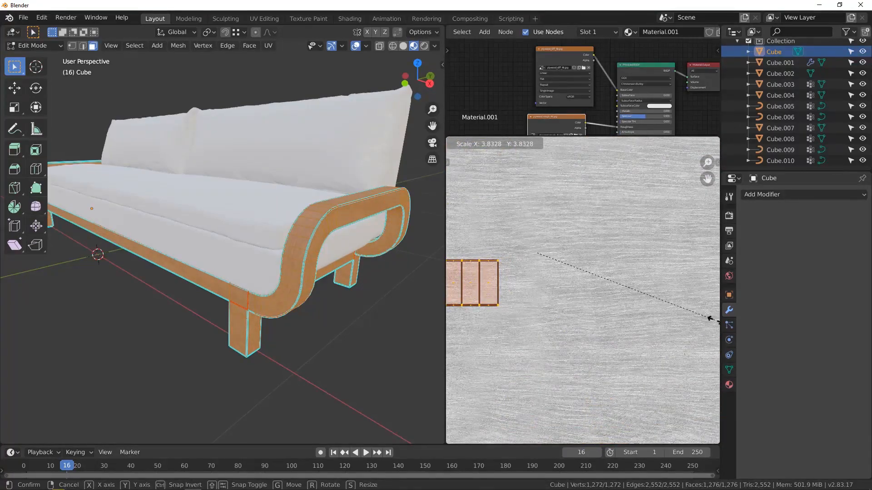
pyautogui.click(610, 337)
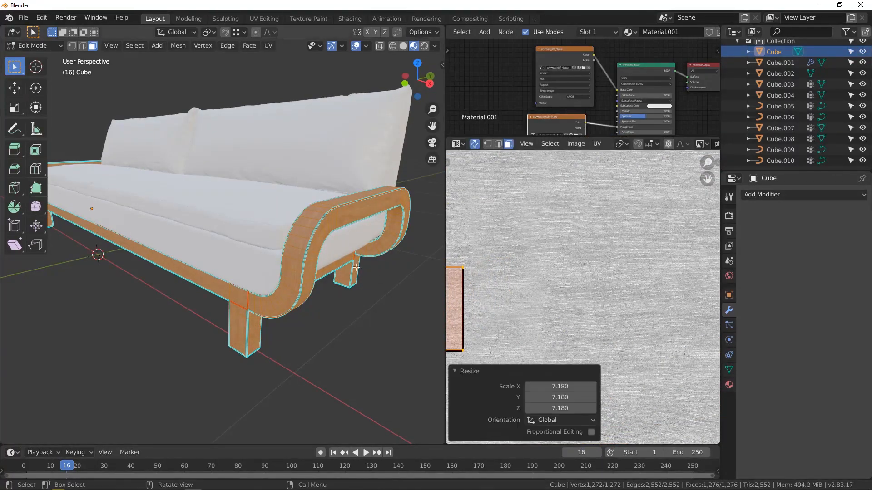
# Step: Scale all the frame's UV islands up further by about 3.45 to make the armrest's wood grain finer
pyautogui.scroll(5, 310, 250)
pyautogui.scroll(2, 310, 250)
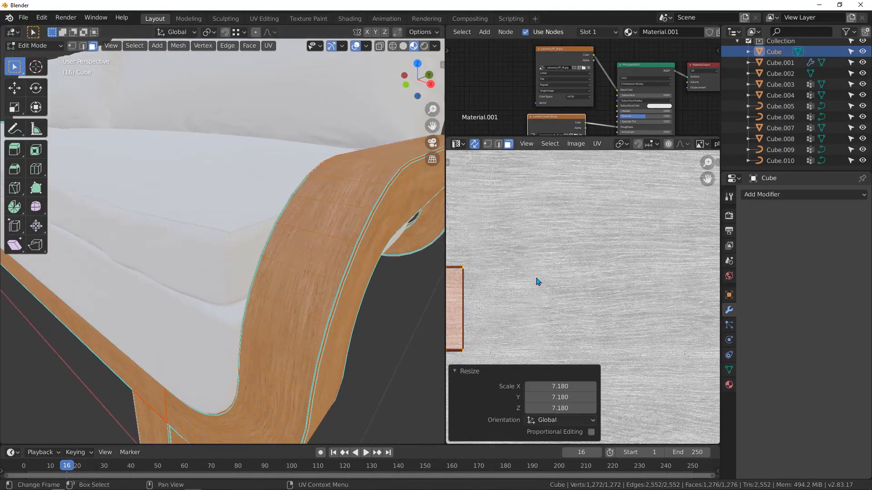
pyautogui.press('s')
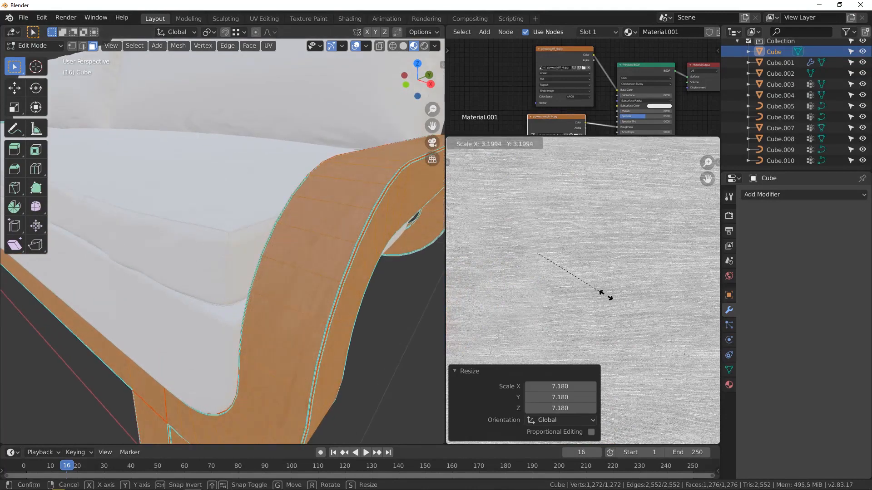
pyautogui.click(610, 295)
# Step: Return to Object Mode and examine the wood grain on the frame and armrests from both ends of the sofa
pyautogui.press('Tab')
pyautogui.scroll(-6, 293, 301)
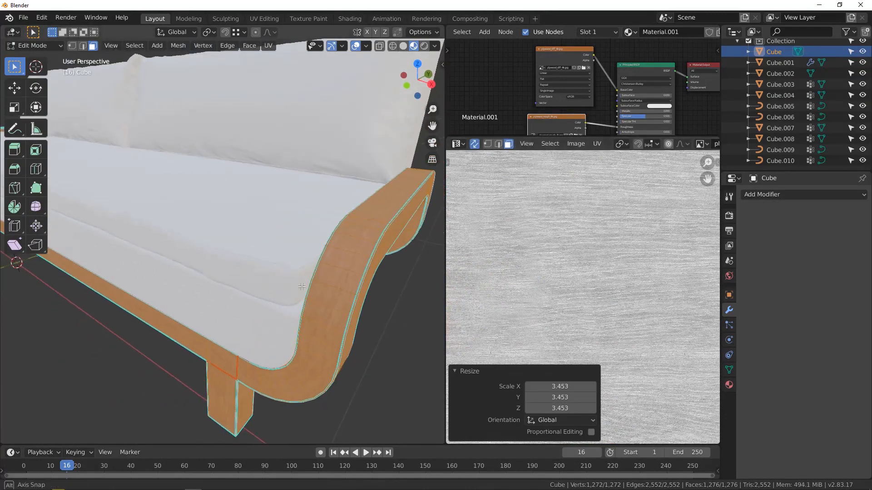
pyautogui.scroll(-2, 292, 298)
pyautogui.moveTo(292, 297); pyautogui.dragTo(278, 293, button='middle')
pyautogui.scroll(3, 274, 255)
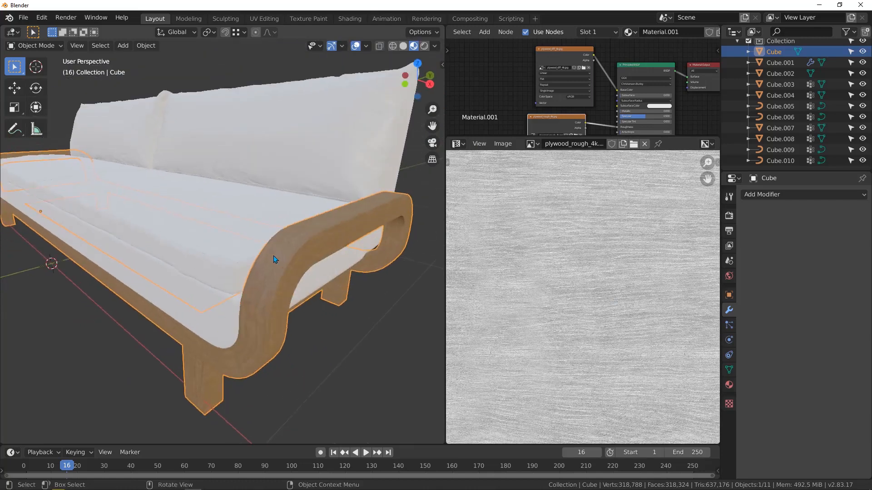
pyautogui.moveTo(277, 254); pyautogui.dragTo(363, 258, button='middle')
pyautogui.moveTo(251, 258); pyautogui.dragTo(288, 247, button='middle')
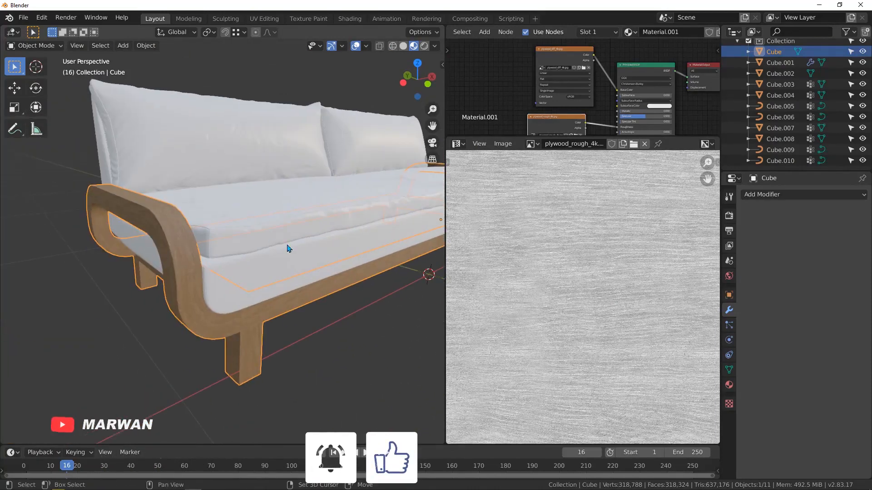
# Step: Examine the wood grain on the sofa's armrest, lower rail and legs from the front corner and the side
pyautogui.scroll(6, 187, 272)
pyautogui.scroll(-8, 176, 247)
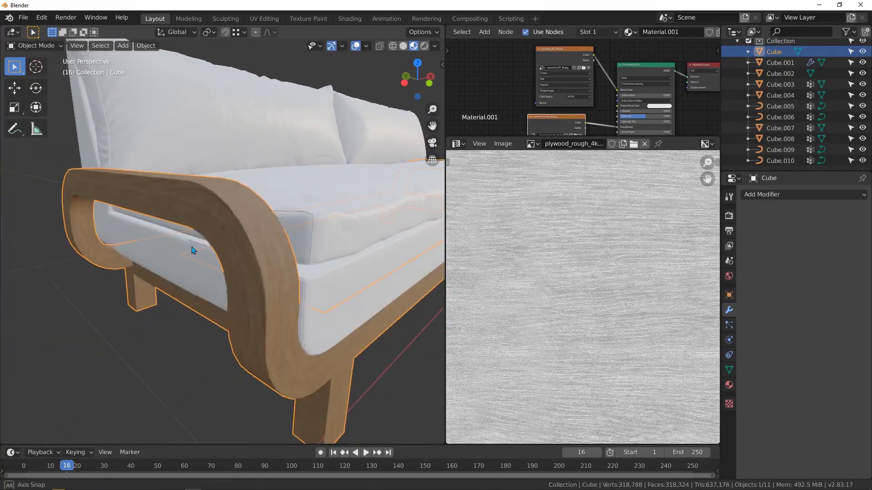
pyautogui.moveTo(159, 261); pyautogui.dragTo(314, 184, button='middle')
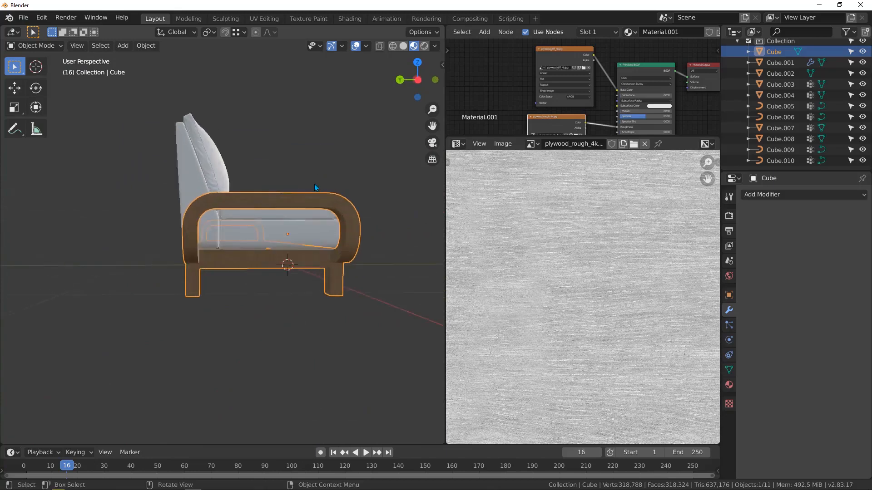
pyautogui.scroll(5, 310, 217)
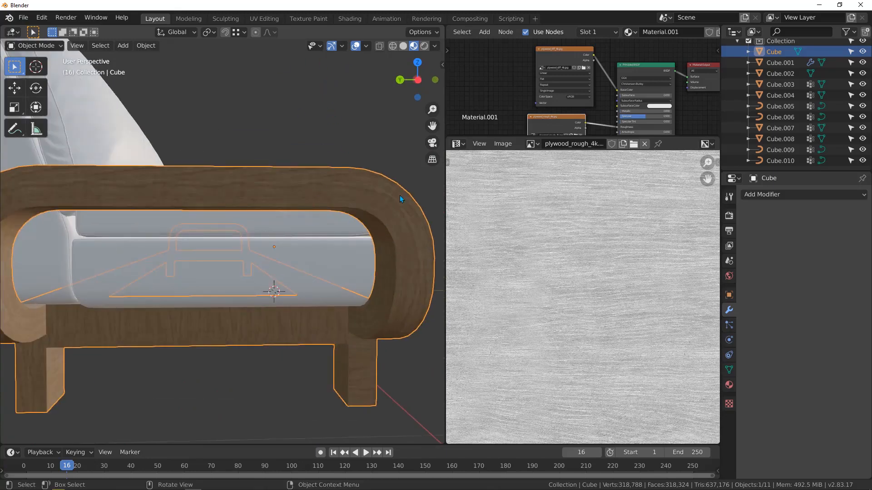
pyautogui.scroll(-2, 347, 192)
pyautogui.moveTo(218, 206); pyautogui.dragTo(182, 225, button='middle')
pyautogui.scroll(1, 213, 229)
pyautogui.scroll(2, 220, 226)
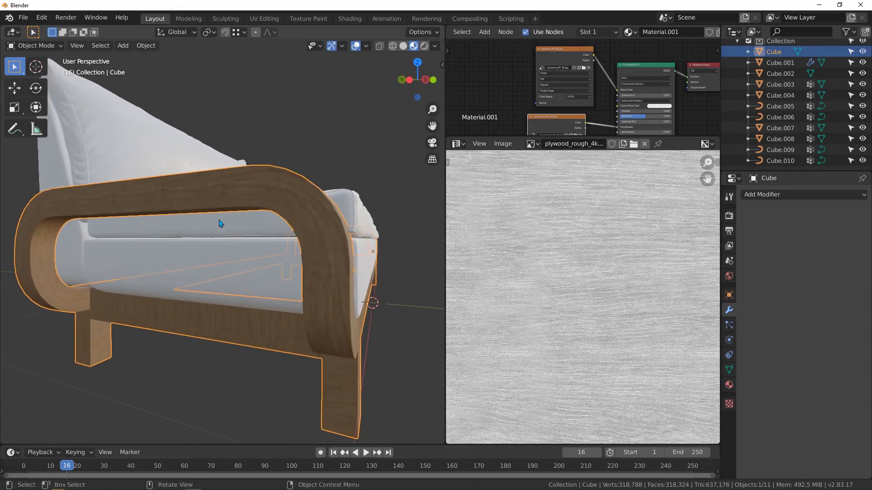
pyautogui.press('Tab')
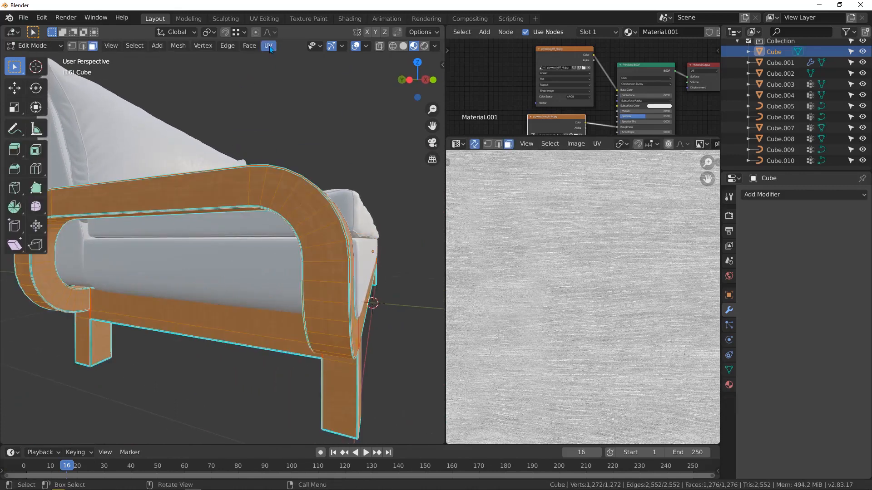
pyautogui.click(269, 46)
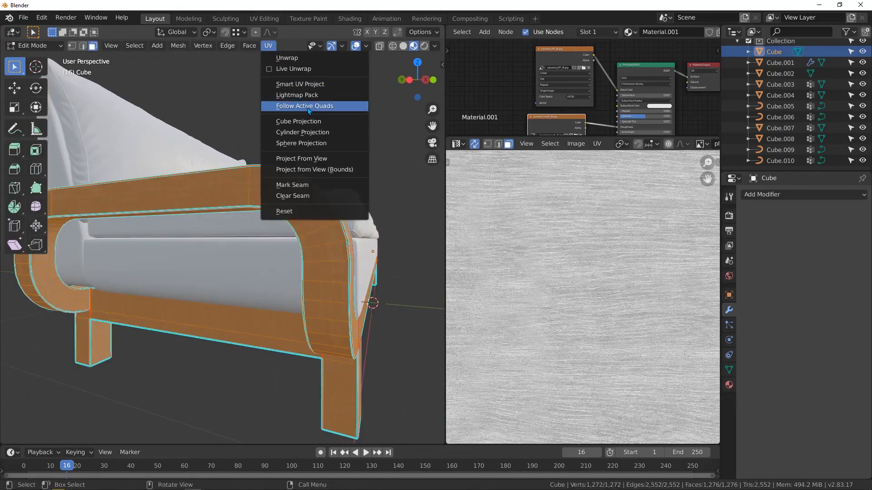
pyautogui.scroll(3, 264, 198)
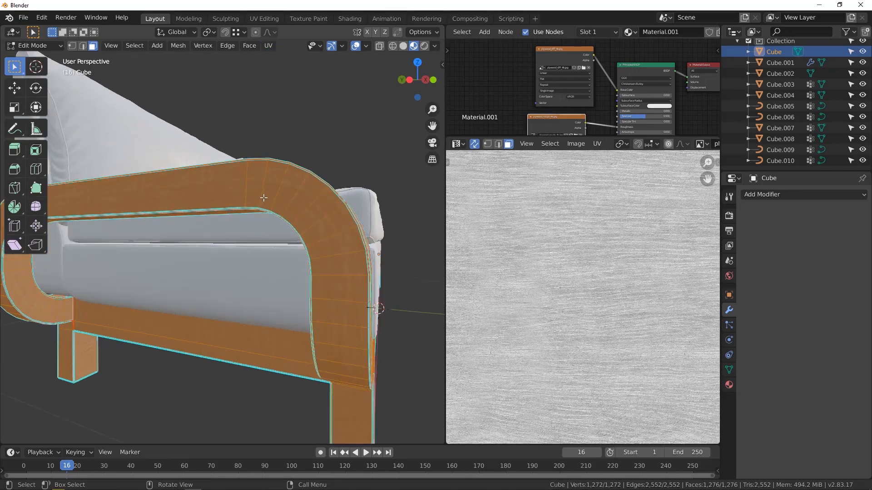
pyautogui.press('Tab')
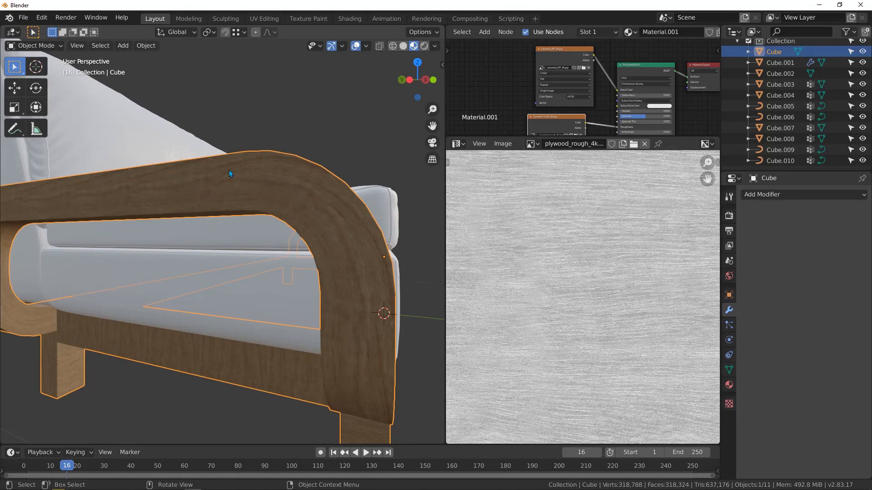
# Step: Examine the frame's wood grain on the whole sofa and close up on the front armrest
pyautogui.scroll(-5, 317, 202)
pyautogui.moveTo(317, 203); pyautogui.dragTo(272, 237, button='middle')
pyautogui.scroll(-4, 246, 259)
pyautogui.scroll(-3, 490, 237)
pyautogui.scroll(-2, 490, 237)
pyautogui.moveTo(533, 241); pyautogui.dragTo(587, 259, button='middle')
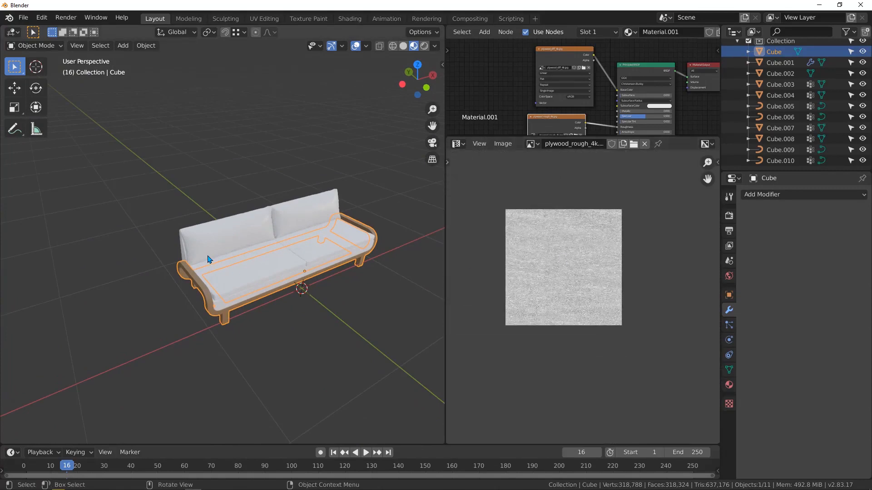
pyautogui.scroll(5, 224, 249)
pyautogui.scroll(-2, 480, 116)
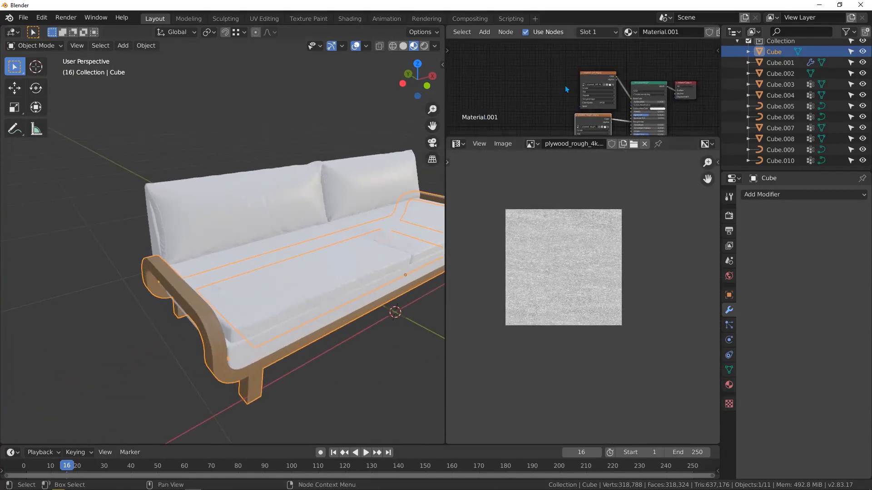
pyautogui.scroll(4, 212, 315)
pyautogui.scroll(1, 212, 312)
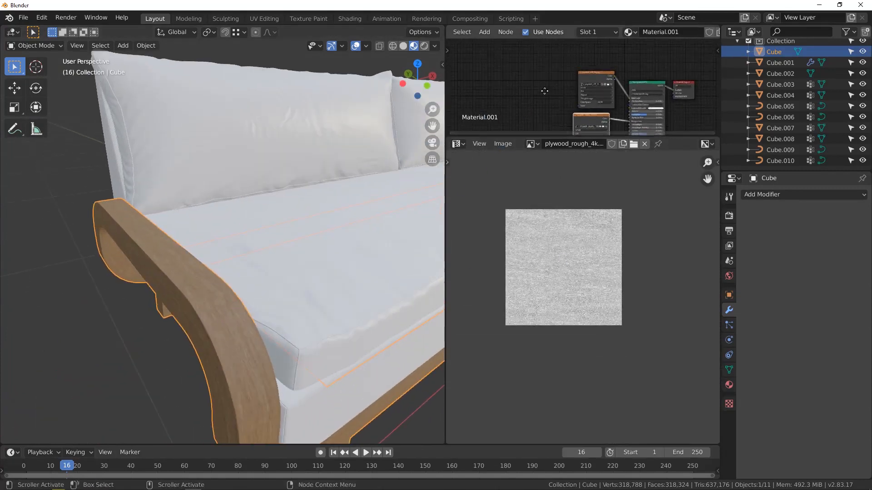
# Step: Enlarge the node editor and move the plywood diffuse and roughness texture nodes apart, away from the Principled BSDF
pyautogui.moveTo(545, 91); pyautogui.dragTo(500, 86, button='middle')
pyautogui.scroll(2, 500, 86)
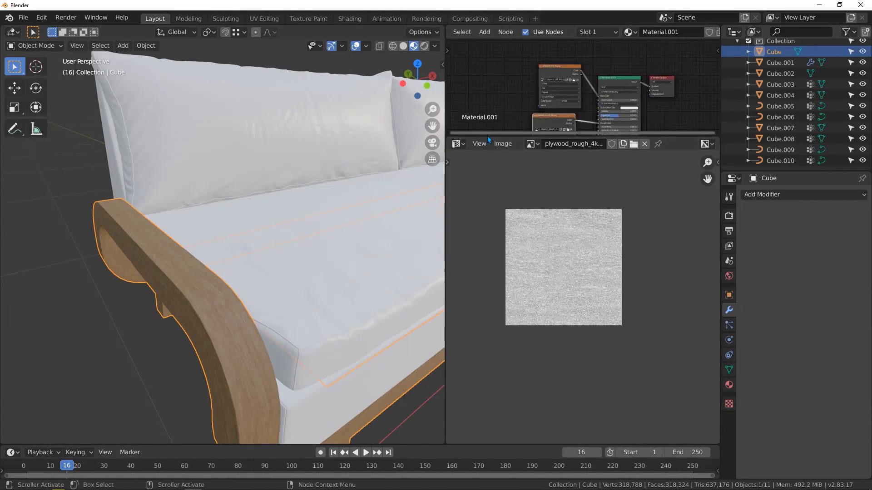
pyautogui.moveTo(517, 136); pyautogui.dragTo(515, 339)
pyautogui.scroll(4, 522, 180)
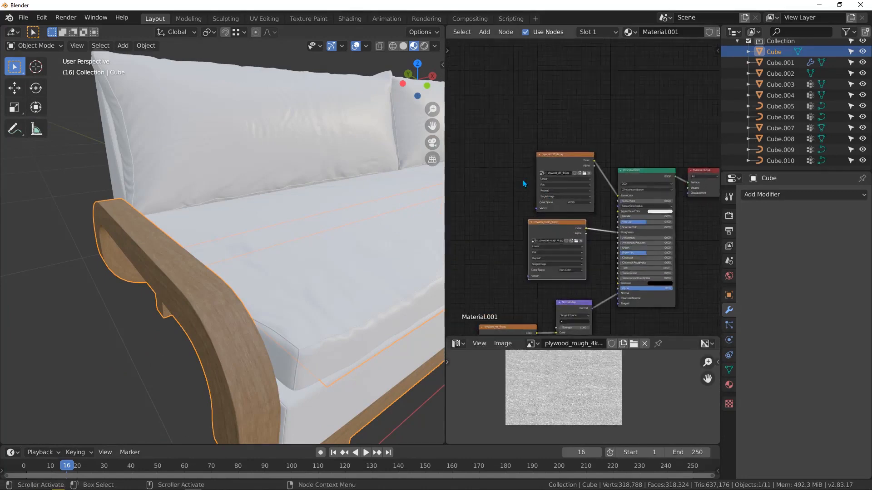
pyautogui.moveTo(561, 161)
pyautogui.mouseDown(button='middle')
pyautogui.moveTo(581, 178)
pyautogui.moveTo(578, 165)
pyautogui.mouseUp(button='middle')
pyautogui.scroll(-1, 582, 178)
pyautogui.moveTo(498, 112); pyautogui.dragTo(495, 157)
pyautogui.moveTo(536, 238); pyautogui.dragTo(485, 294)
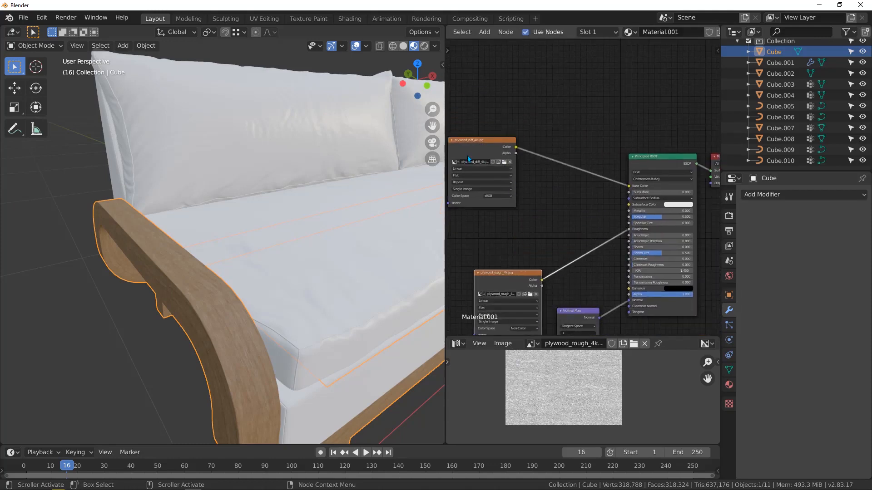
pyautogui.scroll(-1, 538, 171)
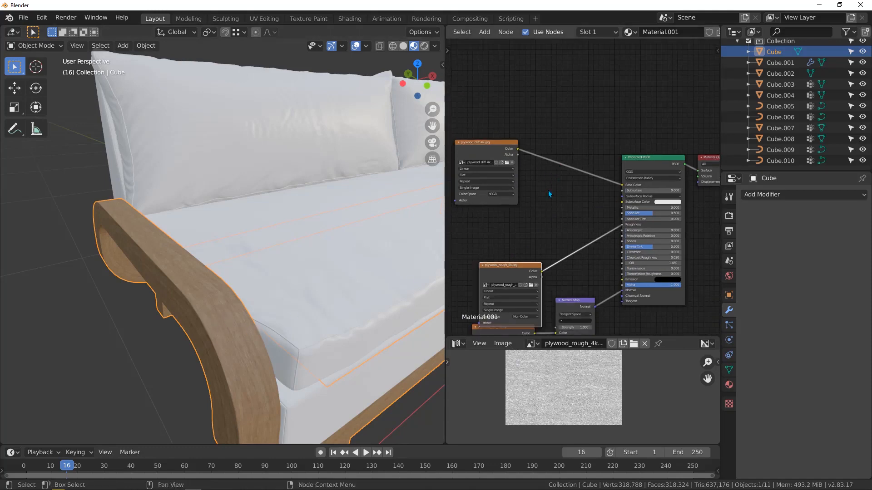
# Step: Add an RGB Curves node between the plywood diffuse texture and the Principled BSDF's Base Color
pyautogui.hotkey('shift', 'a')
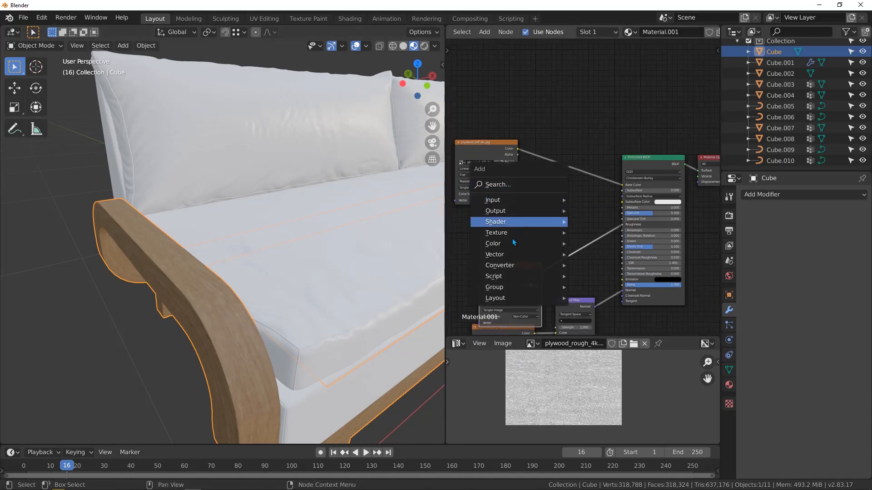
pyautogui.moveTo(508, 253)
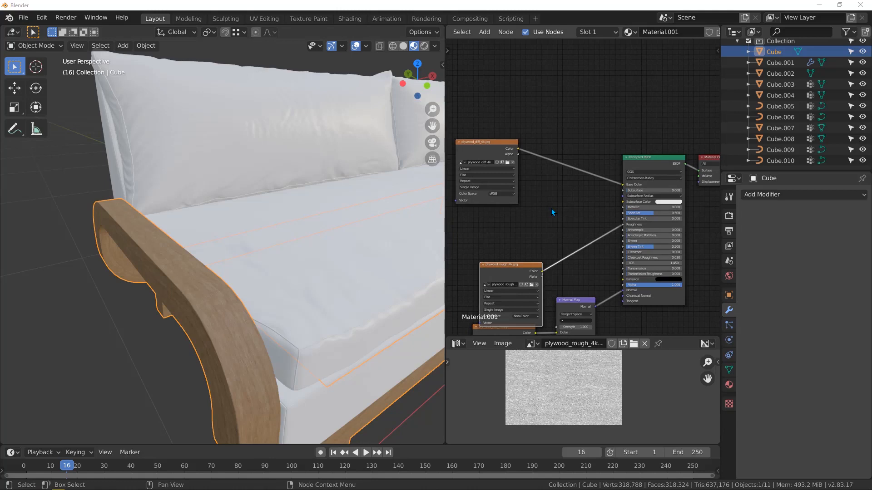
pyautogui.hotkey('shift', 'a')
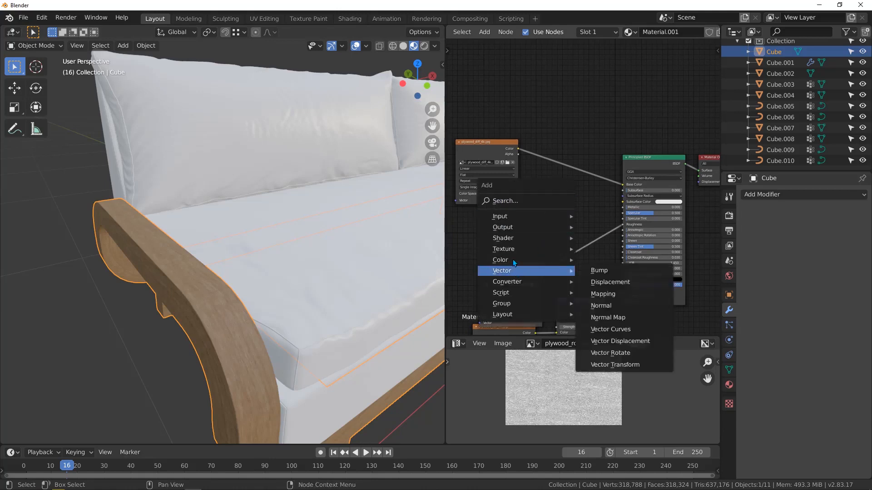
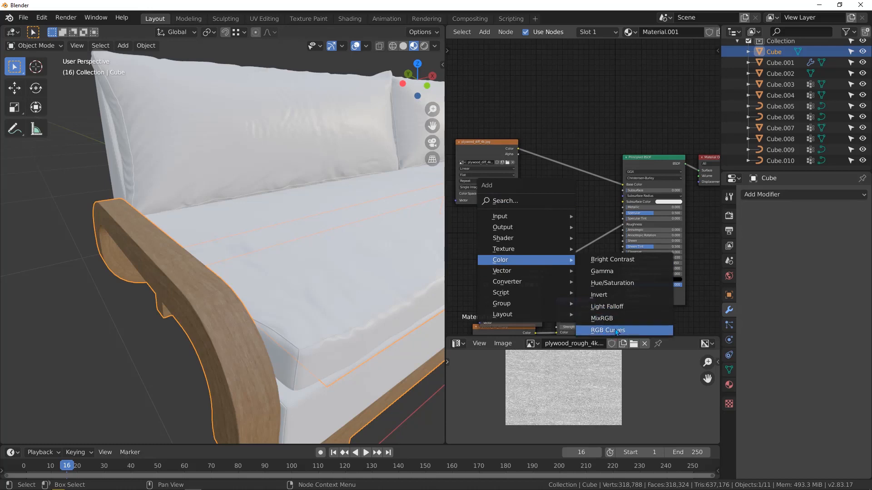
pyautogui.click(600, 333)
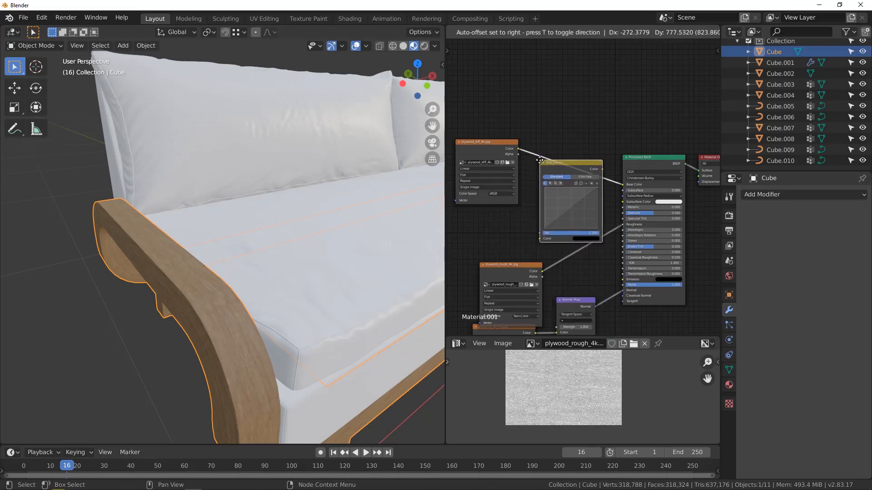
pyautogui.click(582, 202)
pyautogui.scroll(2, 582, 203)
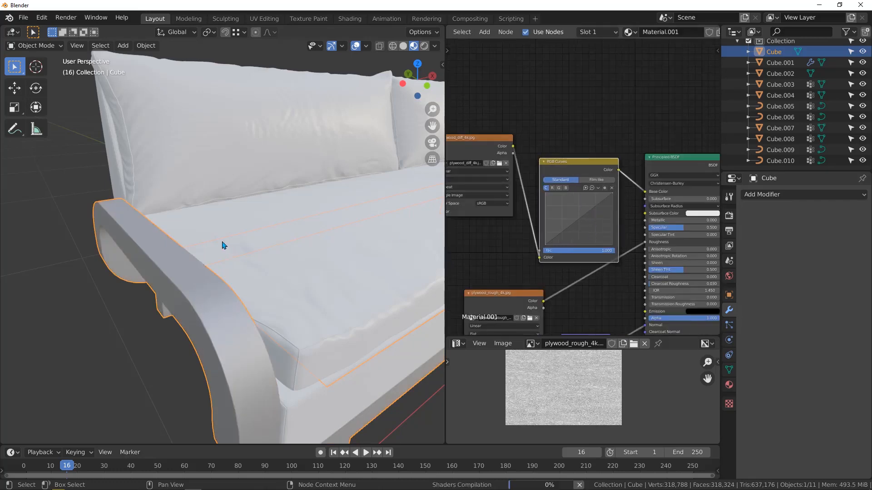
# Step: Darken the wood by pulling the combined RGB curve down at about X 0.56, Y 0.37
pyautogui.scroll(-2, 186, 291)
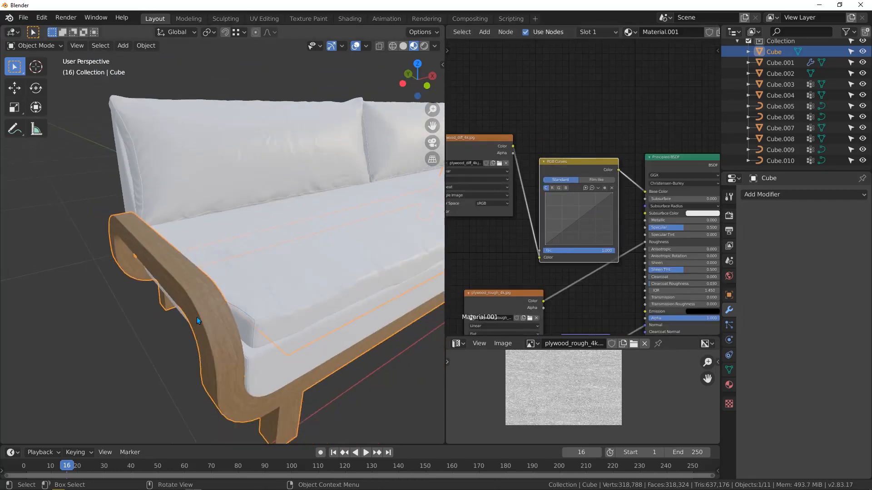
pyautogui.scroll(2, 198, 316)
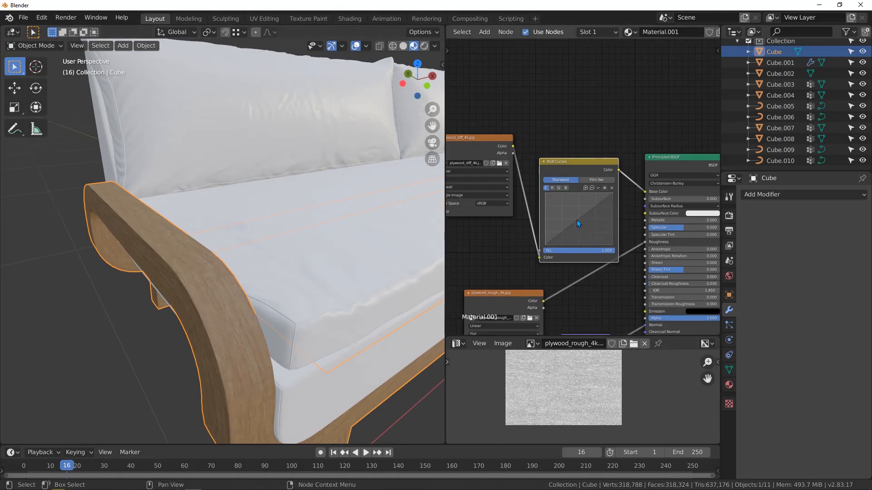
pyautogui.moveTo(577, 220); pyautogui.dragTo(583, 225)
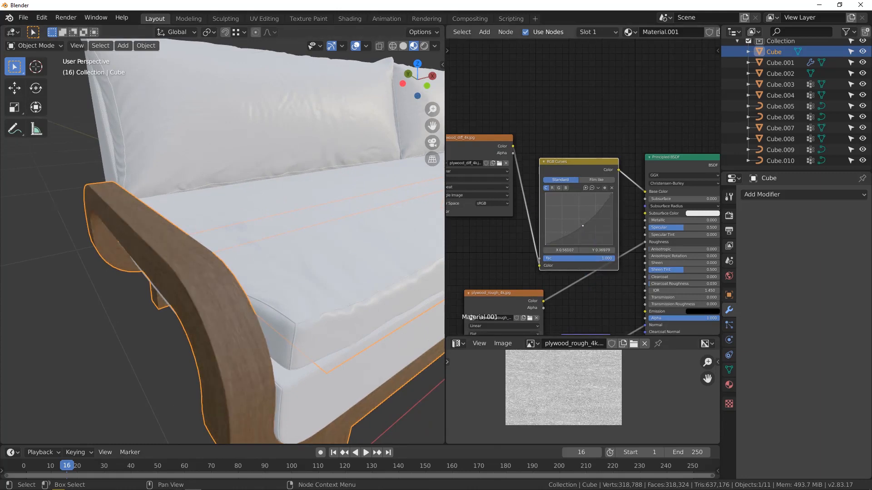
# Step: Give the wood a redder tone by raising the red channel's curve at about X 0.46, Y 0.58
pyautogui.scroll(2, 560, 194)
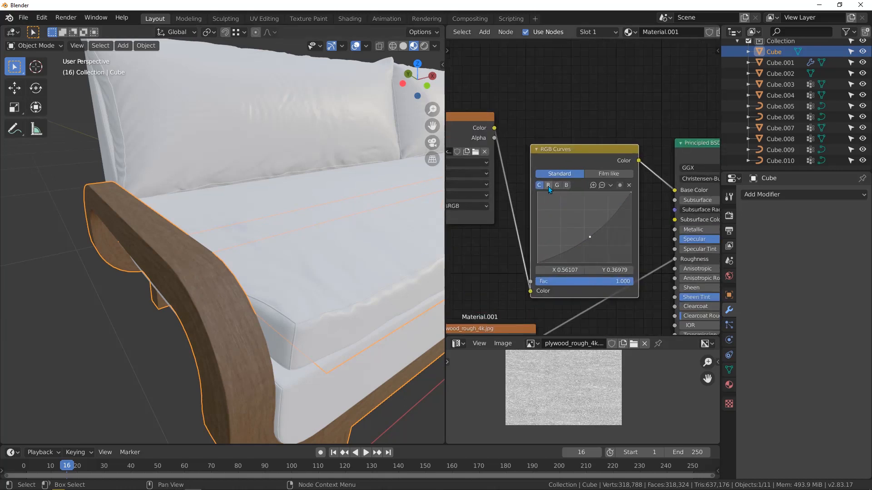
pyautogui.click(548, 186)
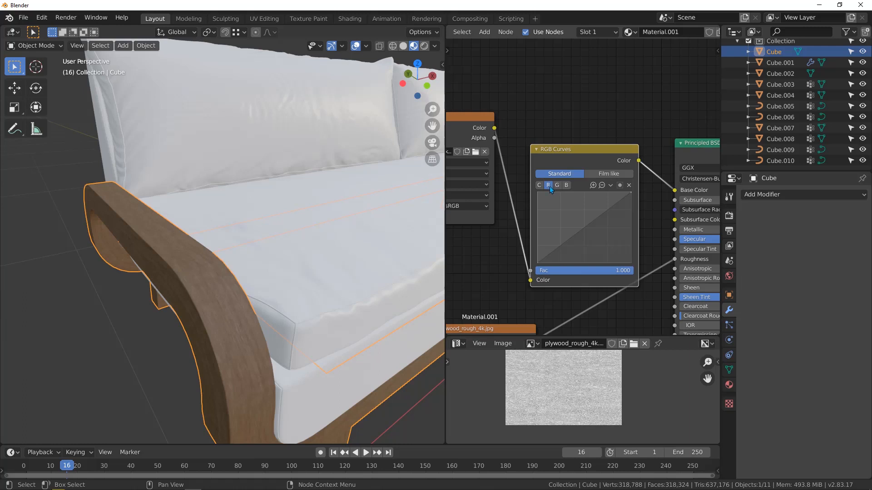
pyautogui.moveTo(585, 227); pyautogui.dragTo(581, 223)
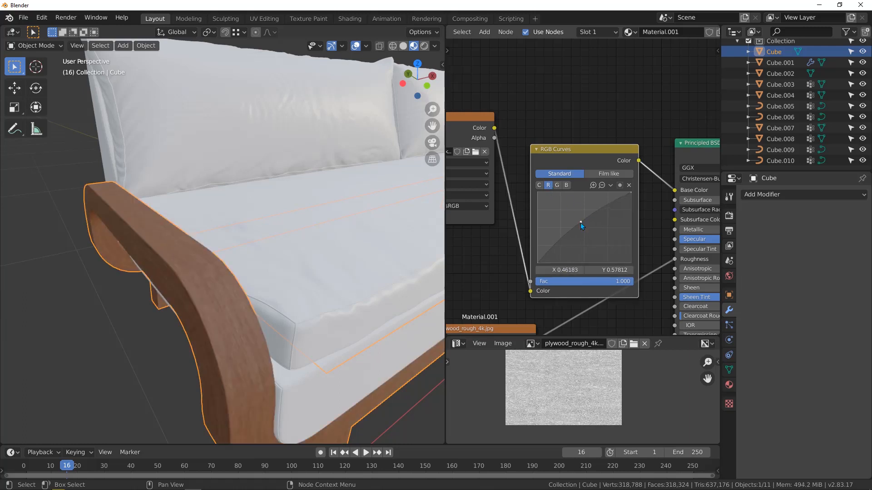
# Step: Examine the recoloured wood on the armrest, legs and whole frame from several angles and distances
pyautogui.moveTo(165, 293); pyautogui.dragTo(247, 270, button='middle')
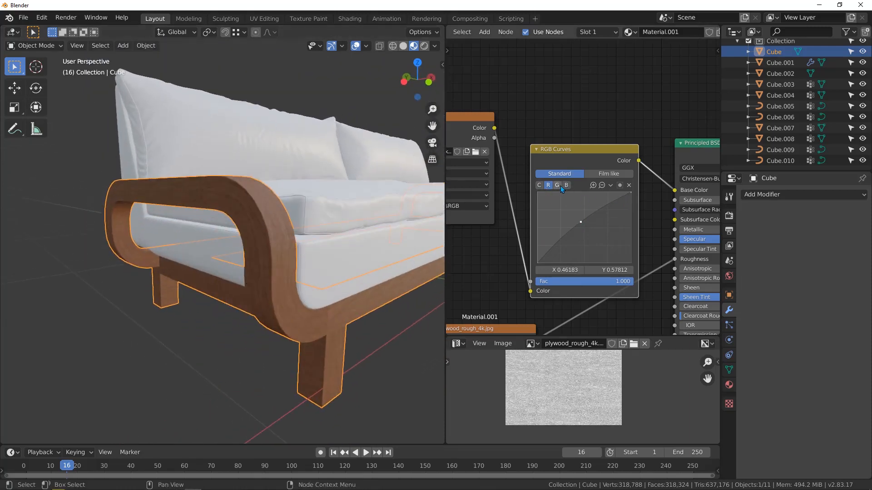
pyautogui.scroll(-5, 225, 232)
pyautogui.moveTo(224, 232); pyautogui.dragTo(221, 268, button='middle')
pyautogui.scroll(6, 246, 272)
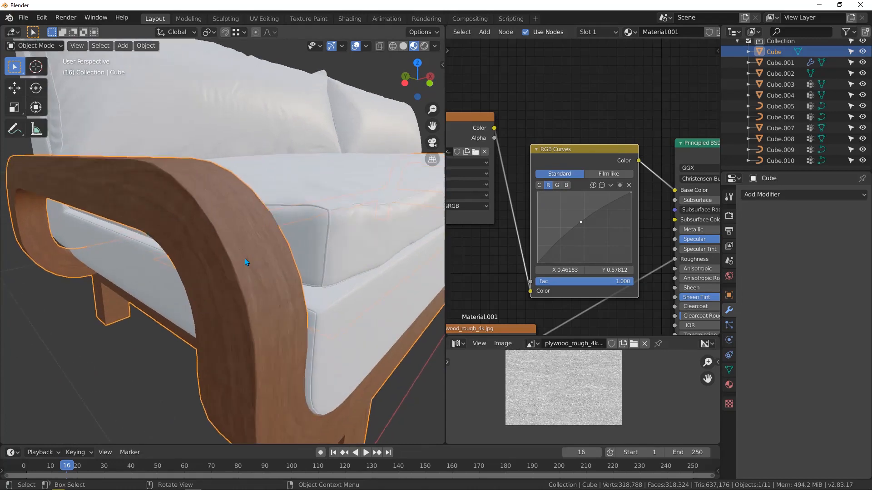
pyautogui.scroll(-5, 244, 259)
pyautogui.moveTo(275, 271); pyautogui.dragTo(267, 231, button='middle')
pyautogui.scroll(2, 266, 249)
pyautogui.scroll(-3, 534, 115)
pyautogui.scroll(-2, 251, 253)
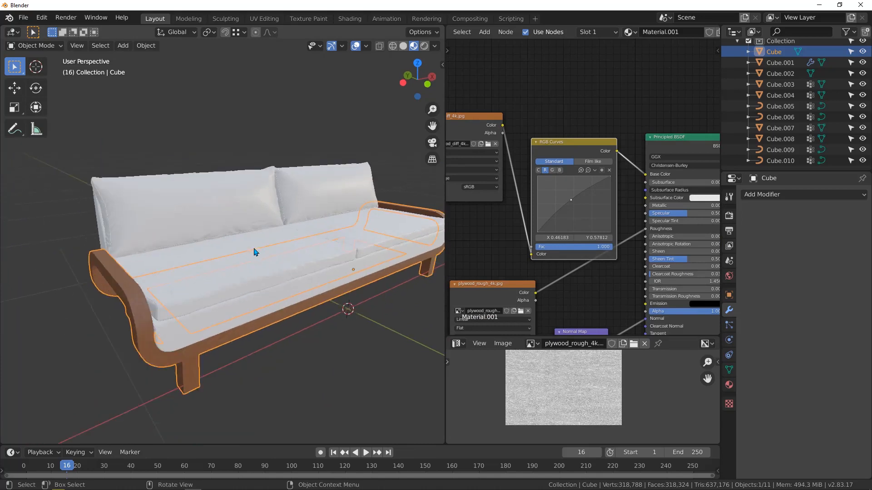
# Step: Select the seat base under the cushions and create a new material for it
pyautogui.click(235, 308)
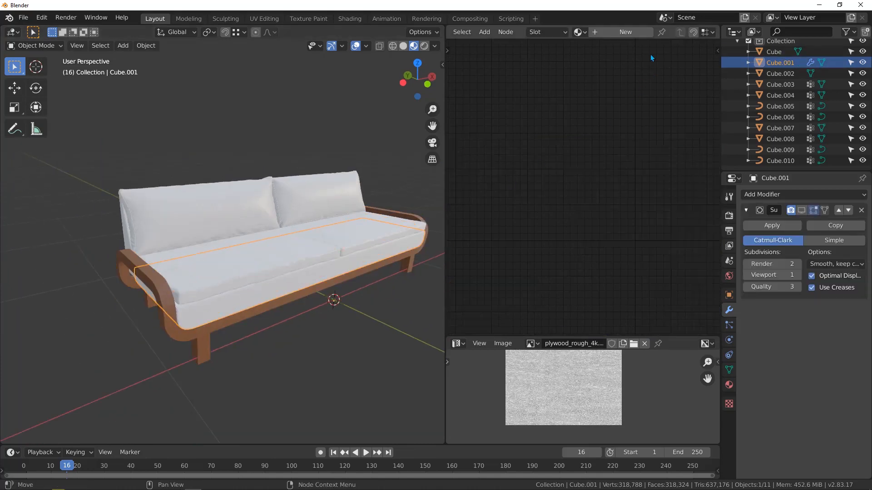
pyautogui.click(615, 33)
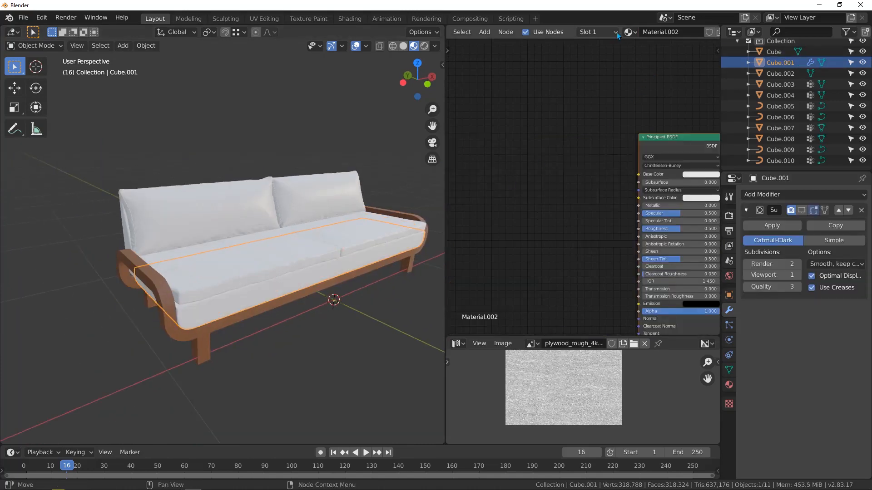
pyautogui.moveTo(636, 145); pyautogui.dragTo(520, 94, button='middle')
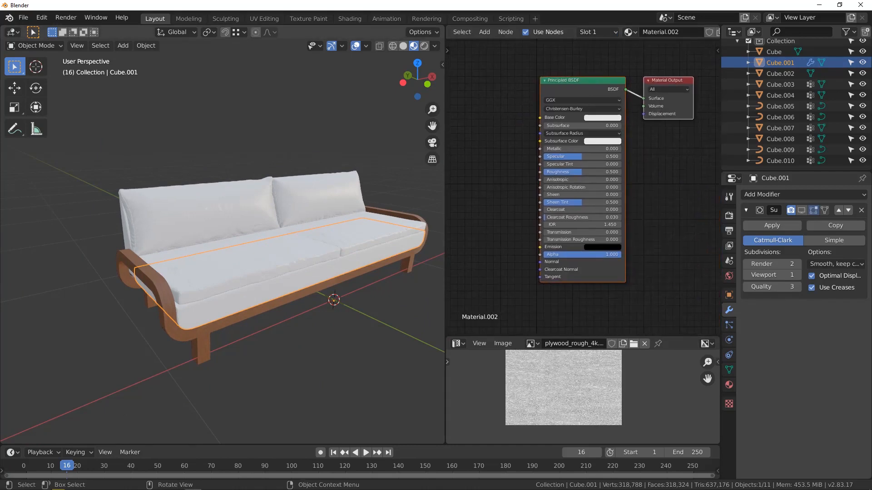
# Step: Add leather_red_02_coll1_4k.jpg from Couch_1's leather_red_02_4k_jpg folder to the new material's node graph, ahead of the Principled BSDF
pyautogui.hotkey('alt', 'Tab')
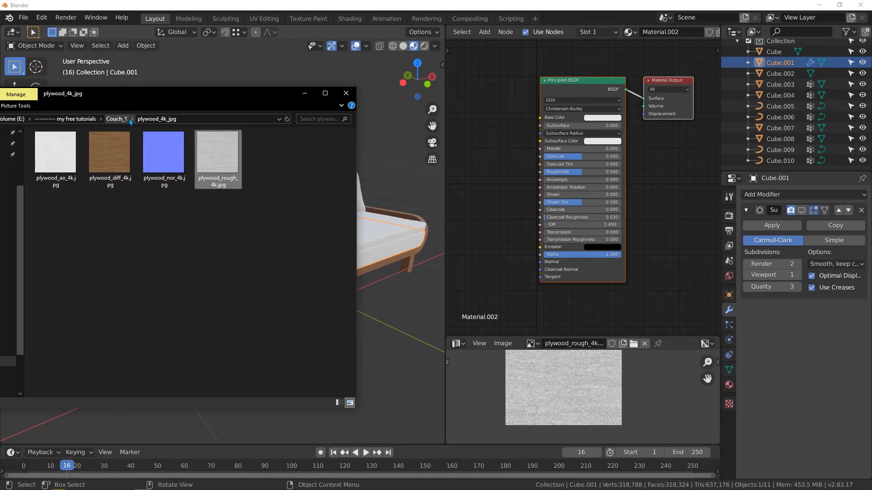
pyautogui.click(117, 119)
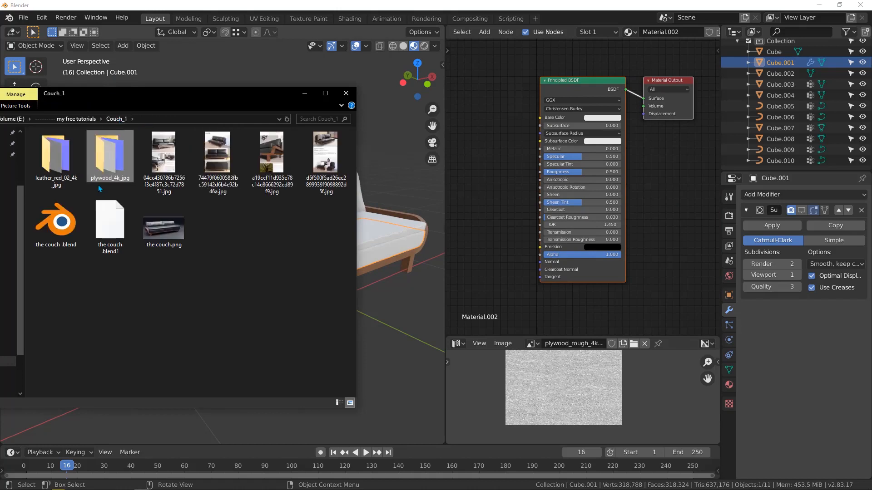
pyautogui.doubleClick(60, 173)
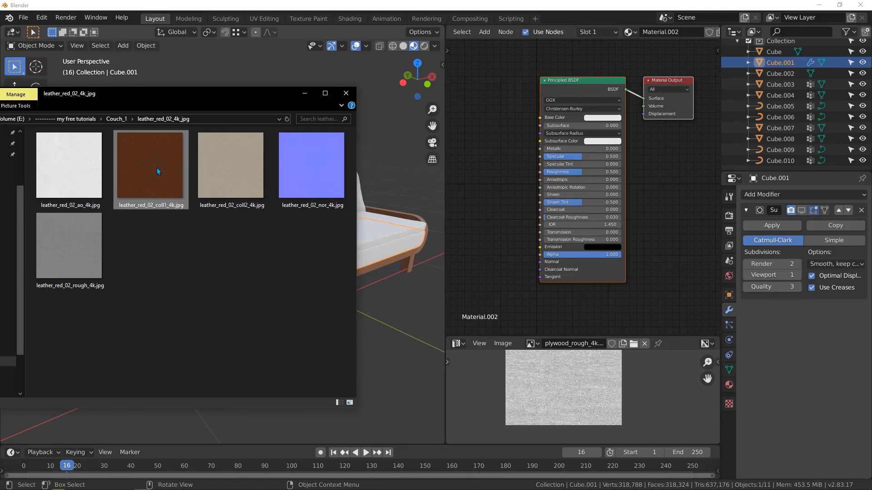
pyautogui.moveTo(145, 149); pyautogui.dragTo(488, 106)
pyautogui.moveTo(502, 89); pyautogui.dragTo(564, 106, button='middle')
pyautogui.moveTo(566, 142); pyautogui.dragTo(486, 137)
pyautogui.scroll(3, 538, 130)
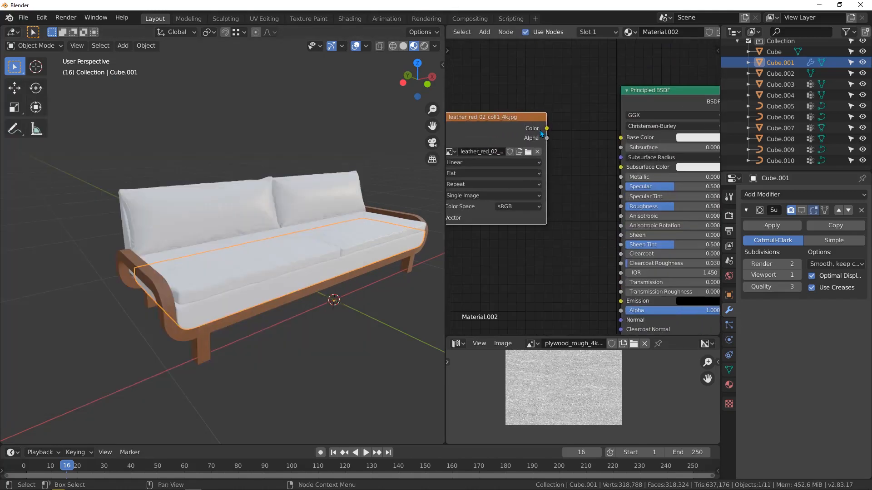
# Step: Connect the leather colour image's Color output to Base Color and move the image node farther from the shader
pyautogui.click(569, 133)
pyautogui.moveTo(547, 128); pyautogui.dragTo(621, 137)
pyautogui.scroll(-1, 590, 142)
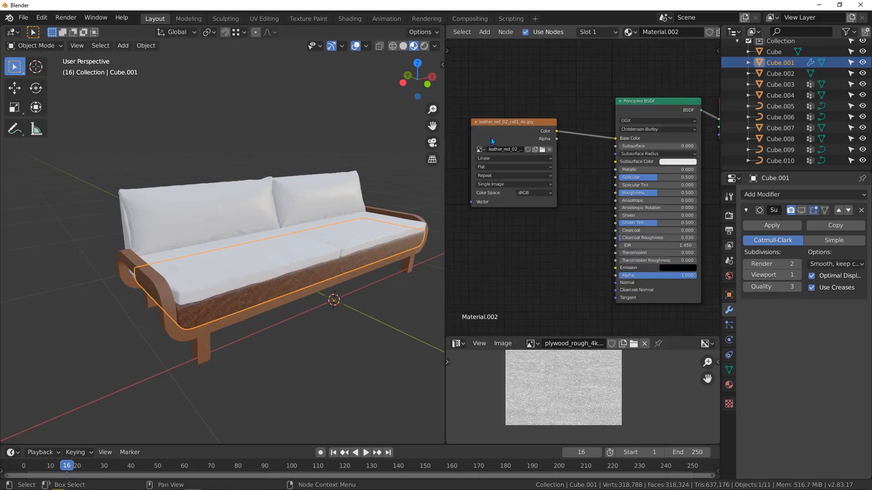
pyautogui.moveTo(499, 133); pyautogui.dragTo(483, 118)
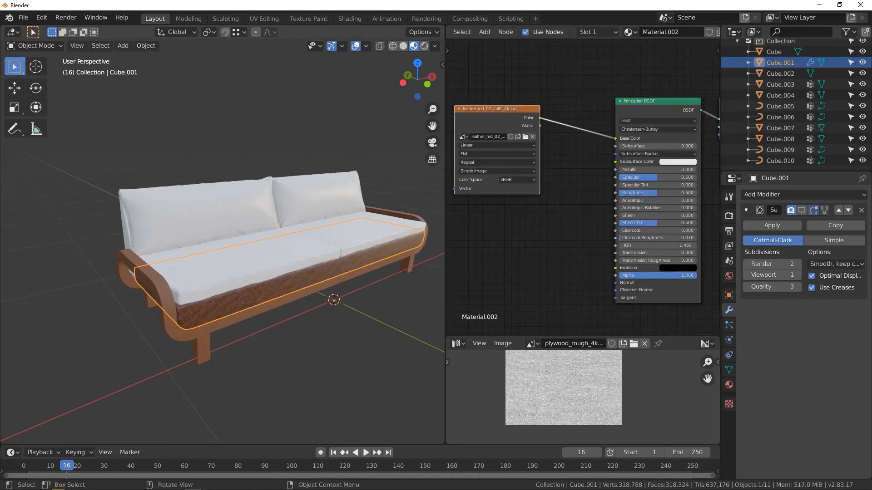
# Step: Add leather_red_02_nor_4k.jpg and leather_red_02_rough_4k.jpg to the node graph and separate the two overlapping image nodes
pyautogui.hotkey('alt', 'Tab')
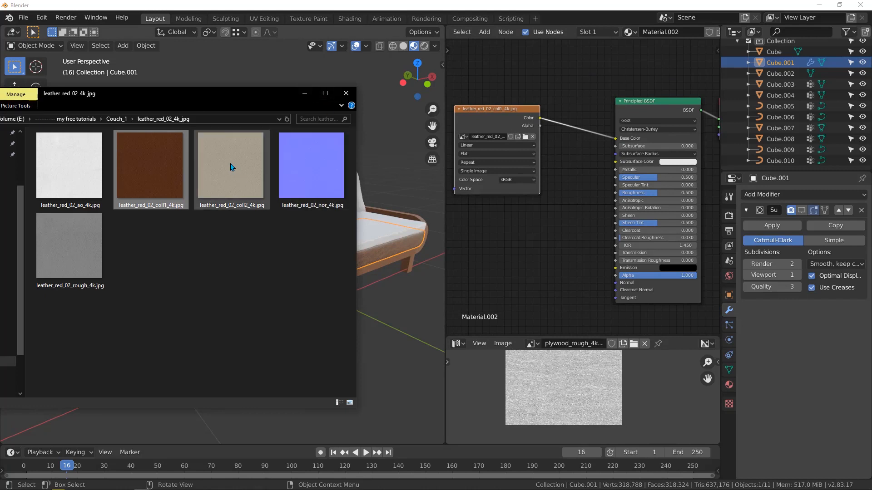
pyautogui.moveTo(310, 181); pyautogui.dragTo(517, 299)
pyautogui.moveTo(76, 253); pyautogui.dragTo(496, 233)
pyautogui.click(588, 179)
pyautogui.moveTo(588, 179); pyautogui.dragTo(630, 102, button='middle')
pyautogui.click(621, 226)
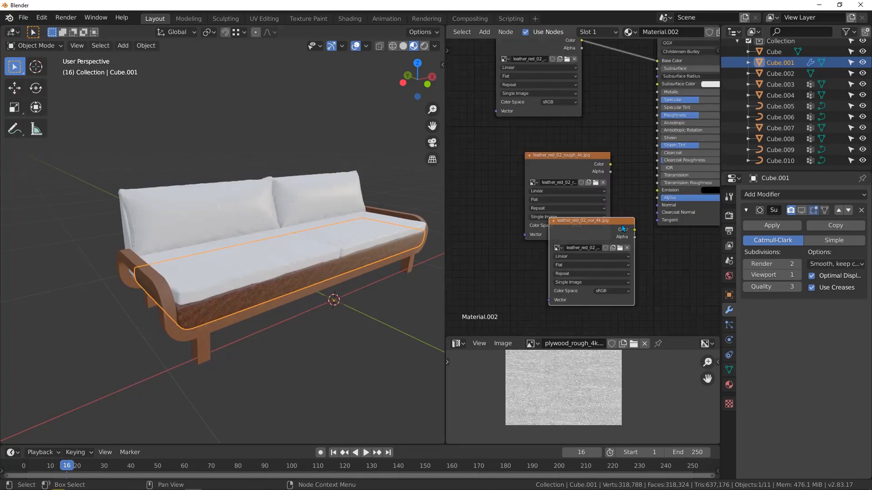
pyautogui.moveTo(576, 254); pyautogui.dragTo(512, 293)
# Step: Connect the leather normal image to the shader's Normal input and insert a Normal Map node on that link
pyautogui.scroll(4, 581, 266)
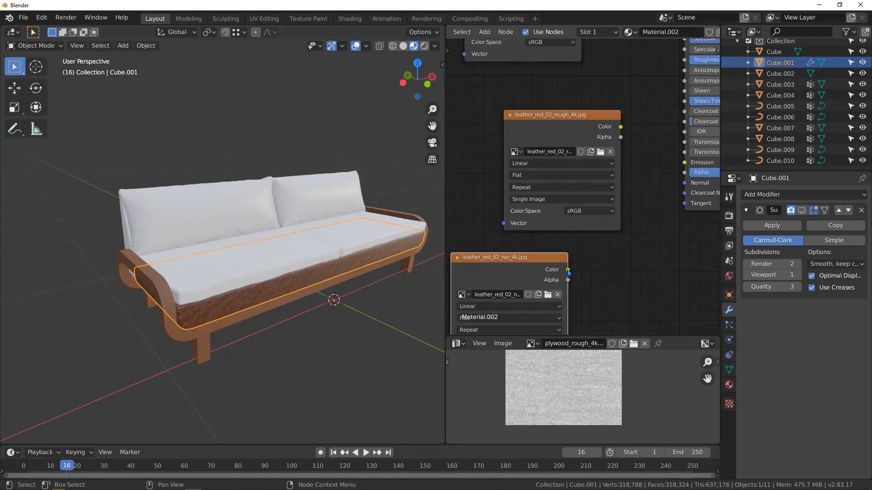
pyautogui.moveTo(567, 271); pyautogui.dragTo(684, 187)
pyautogui.scroll(-2, 609, 240)
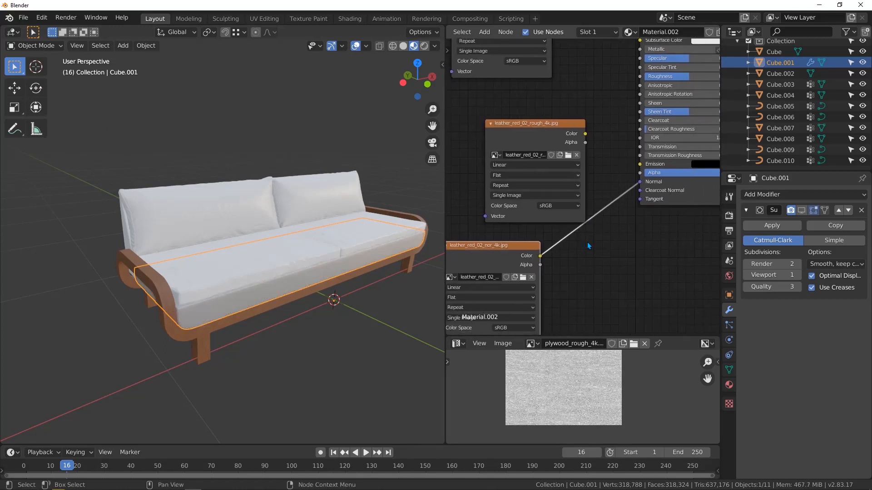
pyautogui.hotkey('shift', 'a')
pyautogui.moveTo(587, 242)
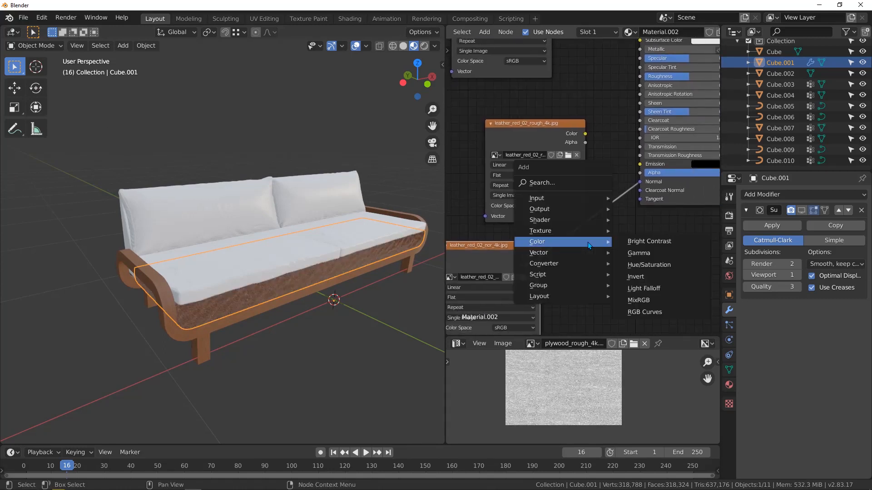
pyautogui.click(552, 182)
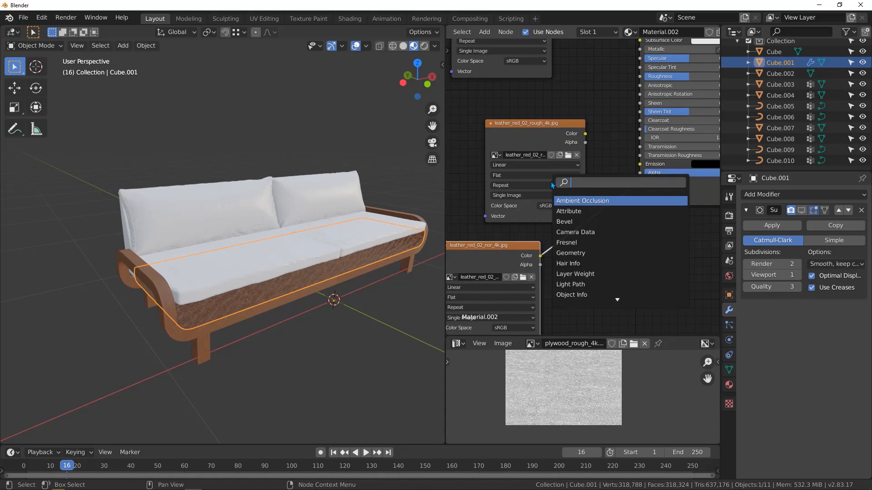
pyautogui.write('norma')
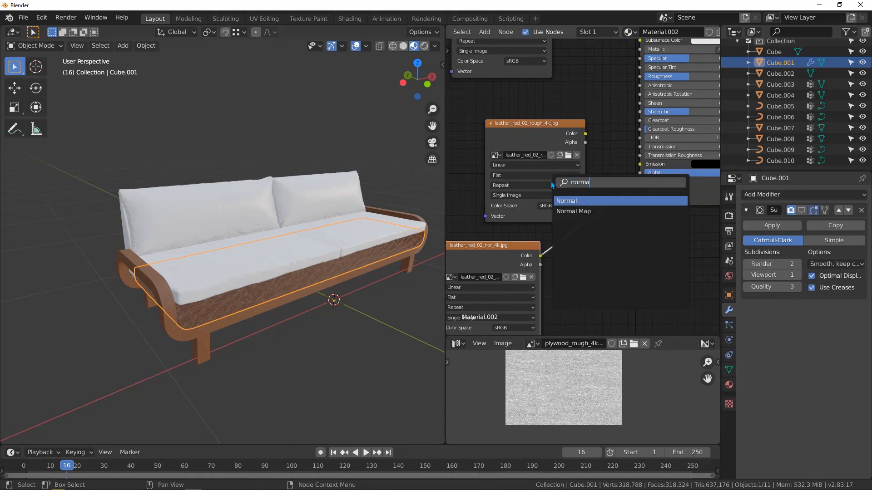
pyautogui.click(573, 212)
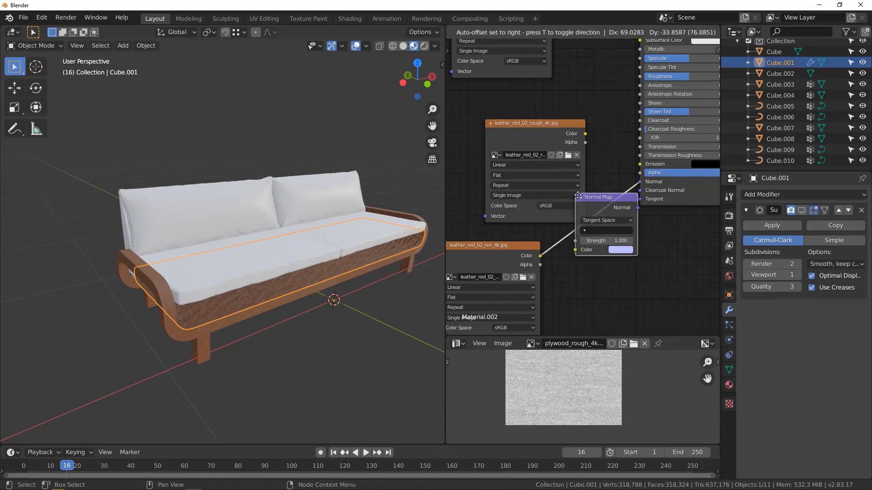
pyautogui.click(576, 215)
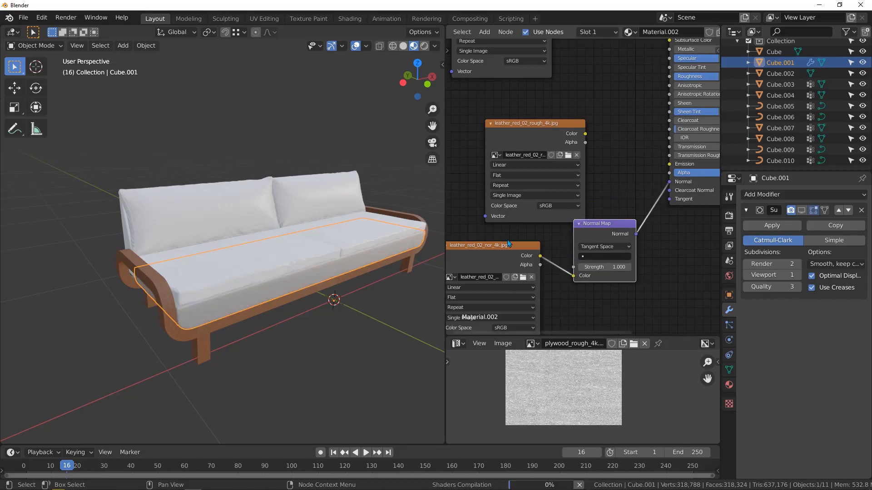
# Step: Set the color space of the leather normal image to Non-Color
pyautogui.moveTo(512, 284); pyautogui.dragTo(554, 196, button='middle')
pyautogui.scroll(2, 554, 196)
pyautogui.click(553, 234)
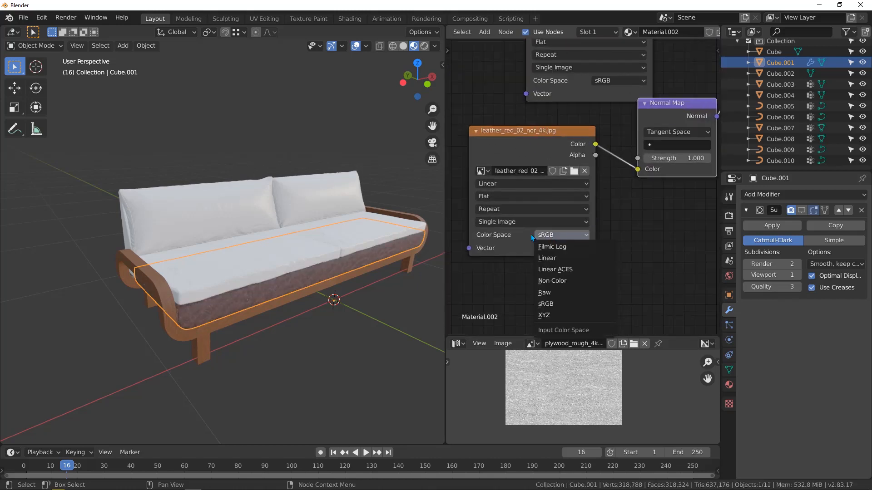
pyautogui.click(554, 278)
# Step: Reposition the leather roughness image node, set its color space to Non-Color and connect its Color output to Roughness
pyautogui.scroll(-2, 574, 171)
pyautogui.moveTo(566, 159); pyautogui.dragTo(544, 303, button='middle')
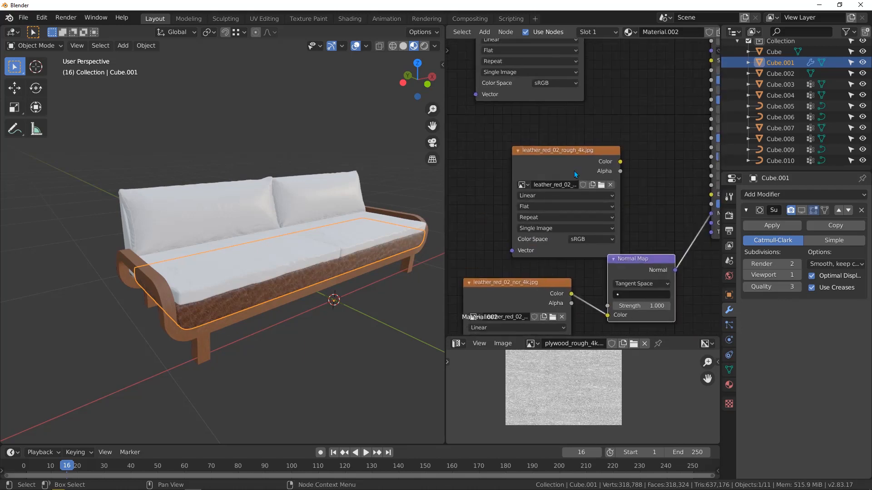
pyautogui.moveTo(555, 154); pyautogui.dragTo(491, 145)
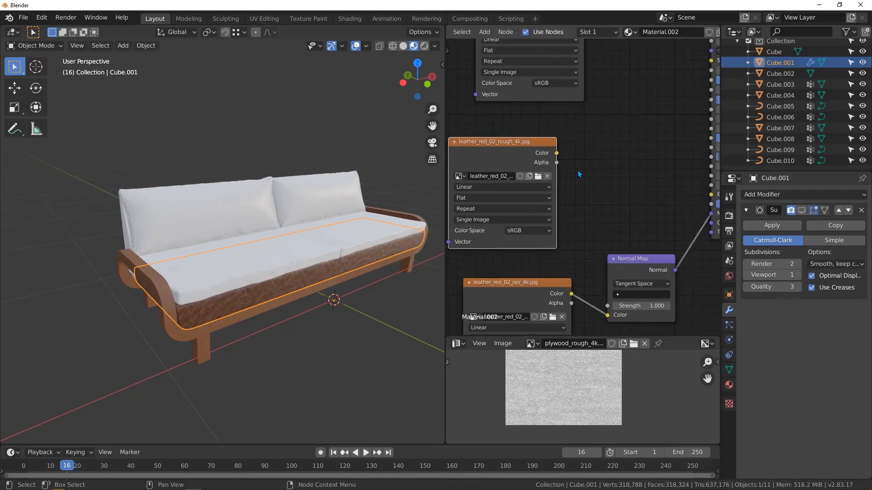
pyautogui.click(528, 230)
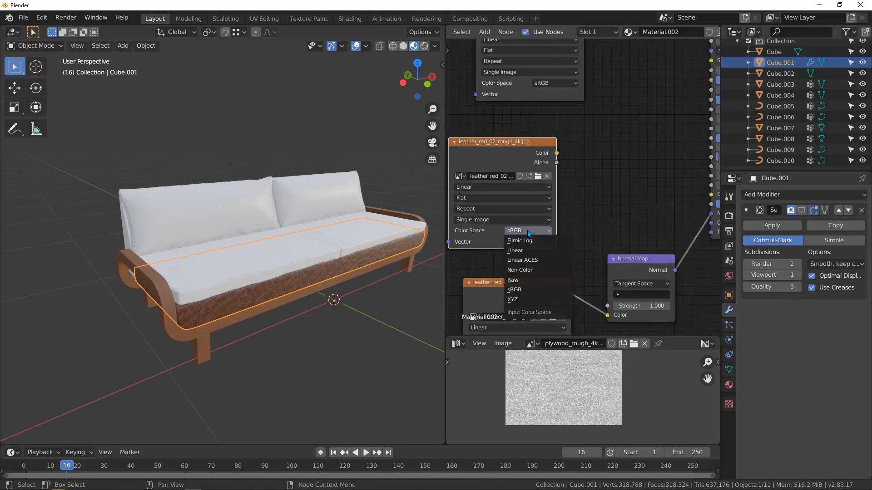
pyautogui.click(527, 271)
pyautogui.moveTo(587, 150); pyautogui.dragTo(530, 226, button='middle')
pyautogui.moveTo(499, 227); pyautogui.dragTo(654, 174)
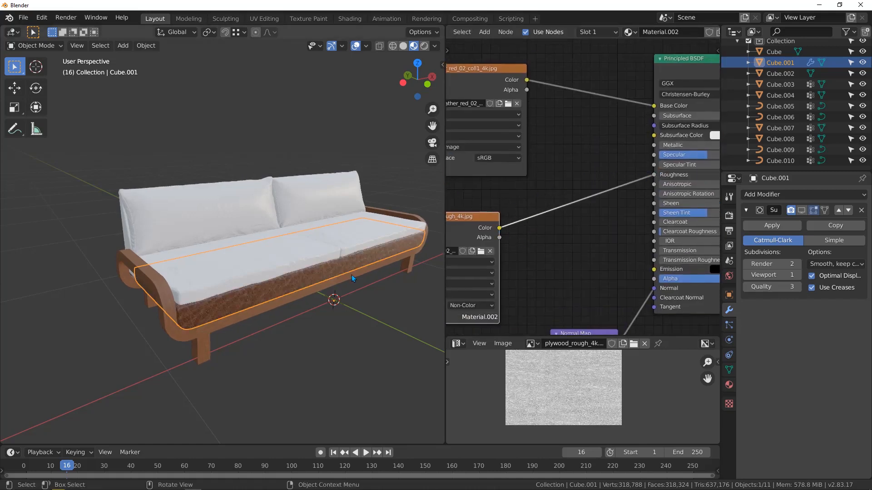
# Step: Move the leather colour image node aside and insert a Hue/Saturation node between it and Base Color
pyautogui.moveTo(522, 192); pyautogui.dragTo(602, 250, button='middle')
pyautogui.scroll(2, 207, 301)
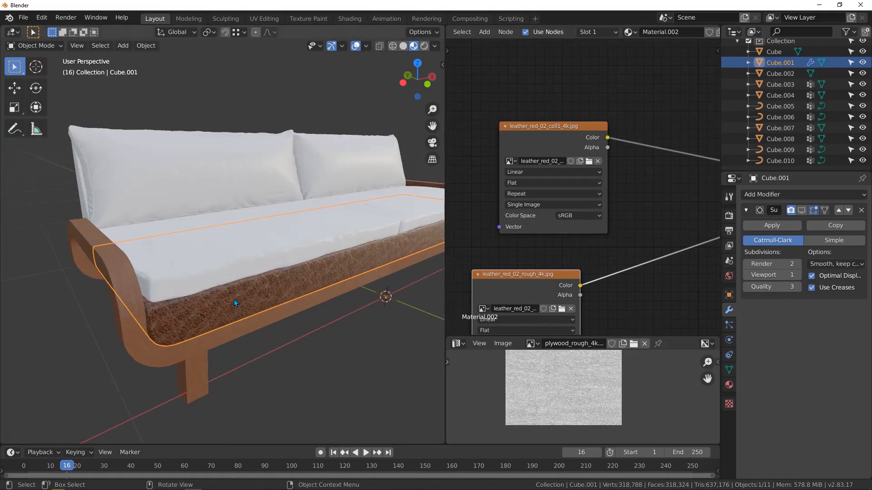
pyautogui.scroll(-1, 525, 96)
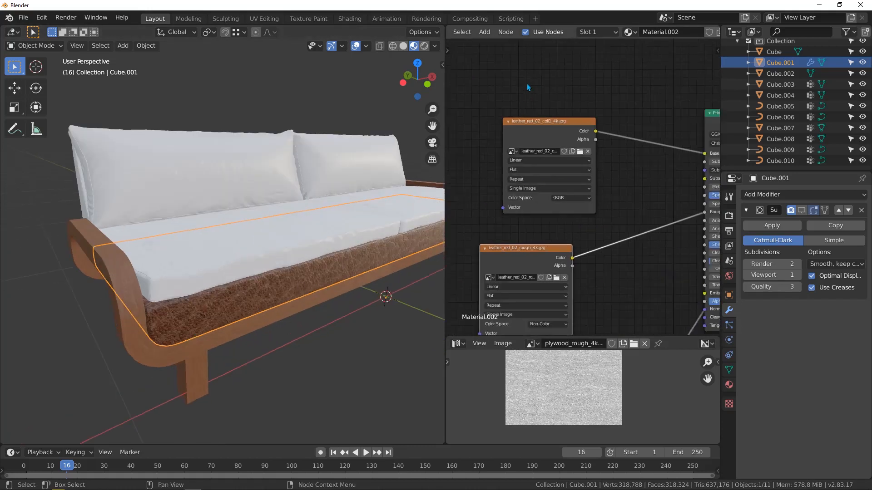
pyautogui.moveTo(527, 84); pyautogui.dragTo(563, 131, button='middle')
pyautogui.moveTo(589, 186); pyautogui.dragTo(509, 135)
pyautogui.hotkey('shift', 'a')
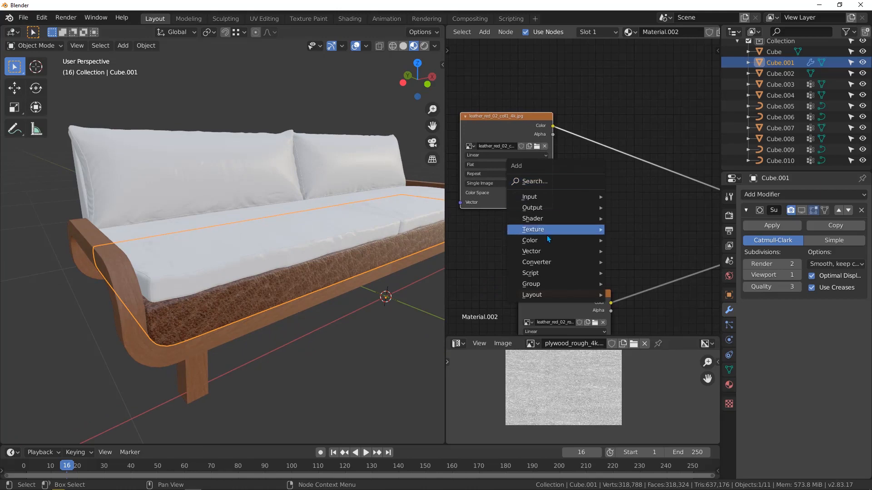
pyautogui.moveTo(547, 240)
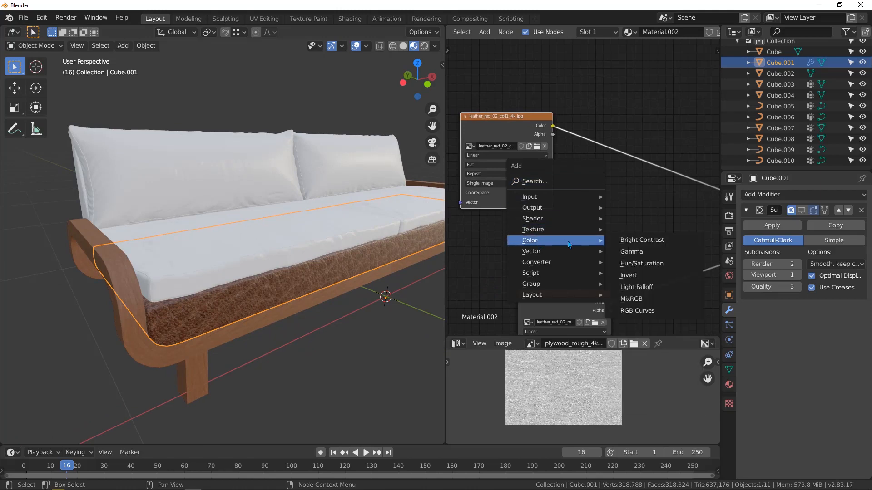
pyautogui.click(636, 267)
pyautogui.click(647, 221)
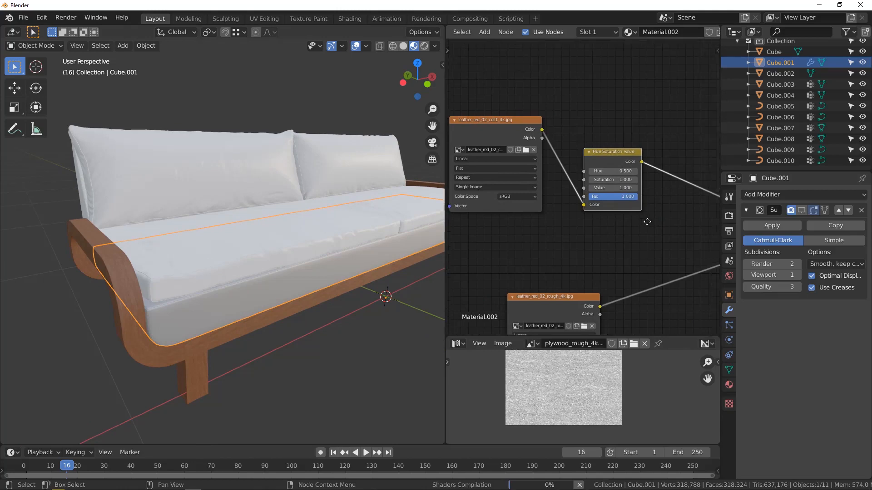
# Step: Desaturate the leather colour by setting the Hue Saturation Value node's Saturation to 0
pyautogui.moveTo(647, 222); pyautogui.dragTo(580, 192, button='middle')
pyautogui.scroll(4, 592, 178)
pyautogui.moveTo(546, 140); pyautogui.dragTo(497, 140)
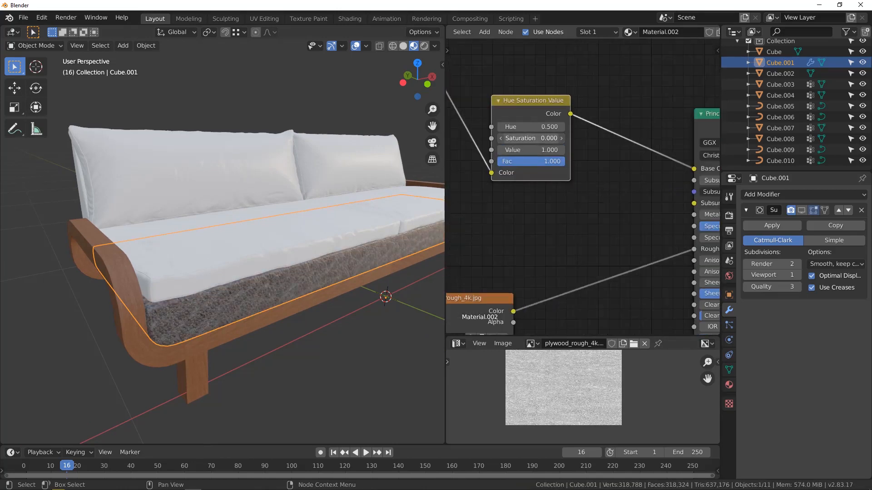
# Step: Shift the Hue Saturation Value node and insert an RGB Curves node between it and the Principled BSDF
pyautogui.scroll(-2, 536, 136)
pyautogui.moveTo(581, 169); pyautogui.dragTo(618, 200, button='middle')
pyautogui.moveTo(568, 139); pyautogui.dragTo(543, 125)
pyautogui.hotkey('shift', 'a')
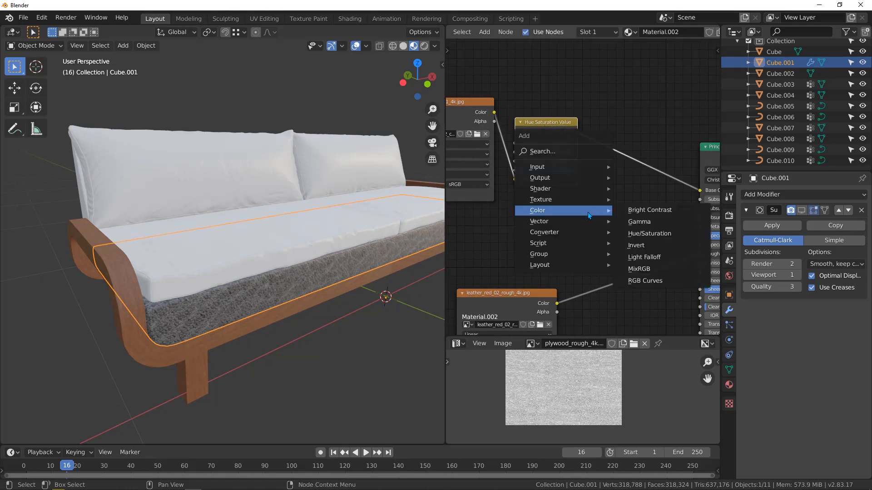
pyautogui.click(647, 281)
pyautogui.click(671, 217)
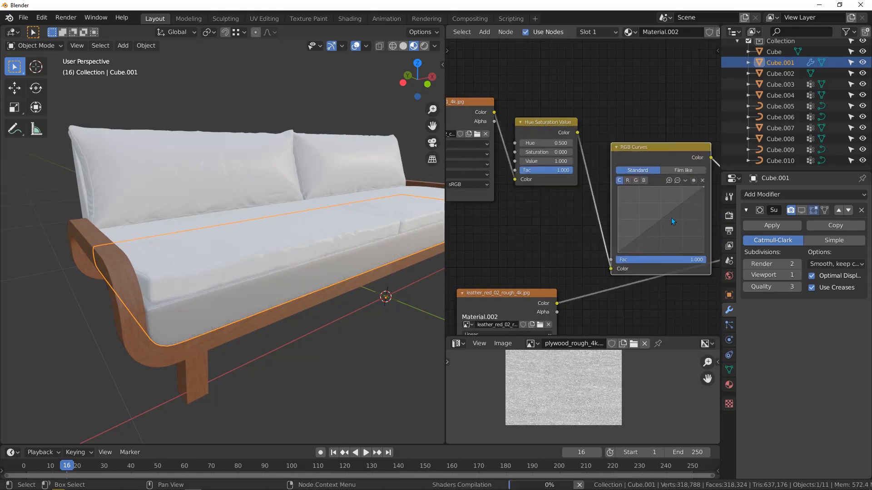
# Step: Darken the leather by pulling the combined RGB curve down at about X 0.72, Y 0.28
pyautogui.moveTo(671, 217); pyautogui.dragTo(596, 191, button='middle')
pyautogui.moveTo(607, 195); pyautogui.dragTo(618, 212)
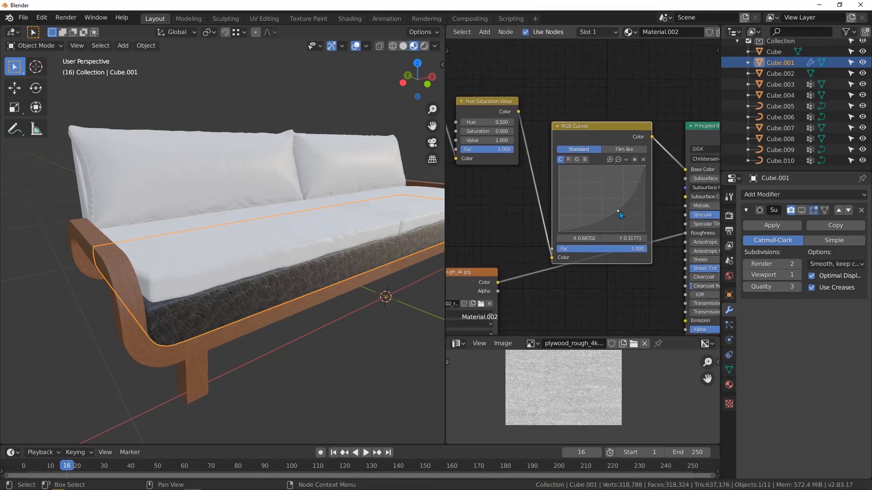
pyautogui.moveTo(345, 285); pyautogui.dragTo(232, 288, button='middle')
pyautogui.moveTo(298, 265); pyautogui.dragTo(341, 273, button='middle')
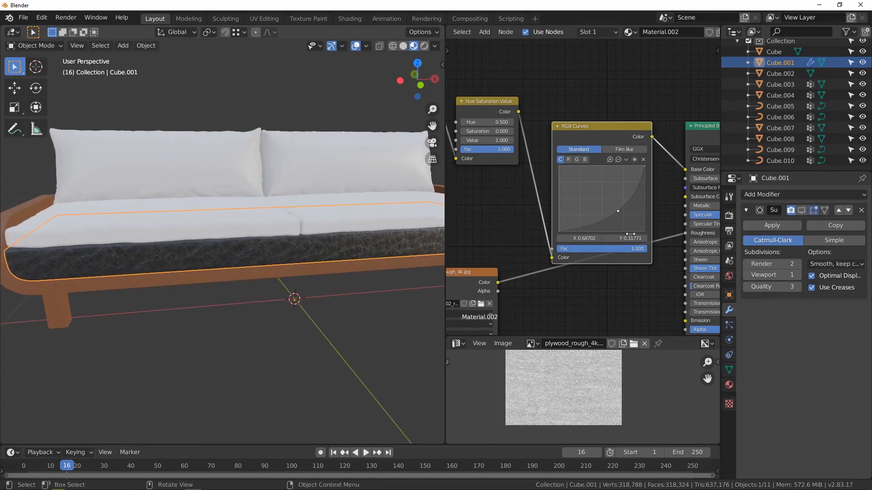
pyautogui.moveTo(621, 212); pyautogui.dragTo(624, 214)
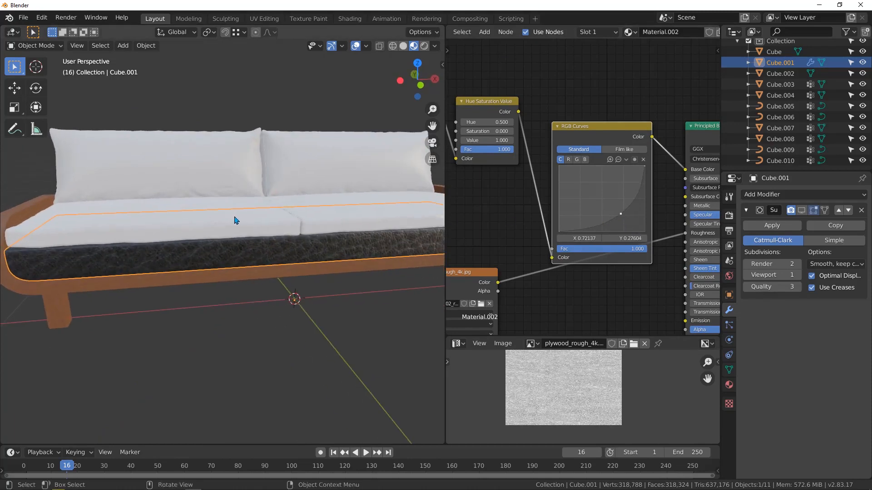
# Step: Make room at the leather colour image node and add a Texture Coordinate and Mapping setup feeding its Vector input
pyautogui.moveTo(233, 218); pyautogui.dragTo(257, 220, button='middle')
pyautogui.scroll(-1, 257, 216)
pyautogui.scroll(-4, 543, 185)
pyautogui.moveTo(506, 207); pyautogui.dragTo(628, 192, button='middle')
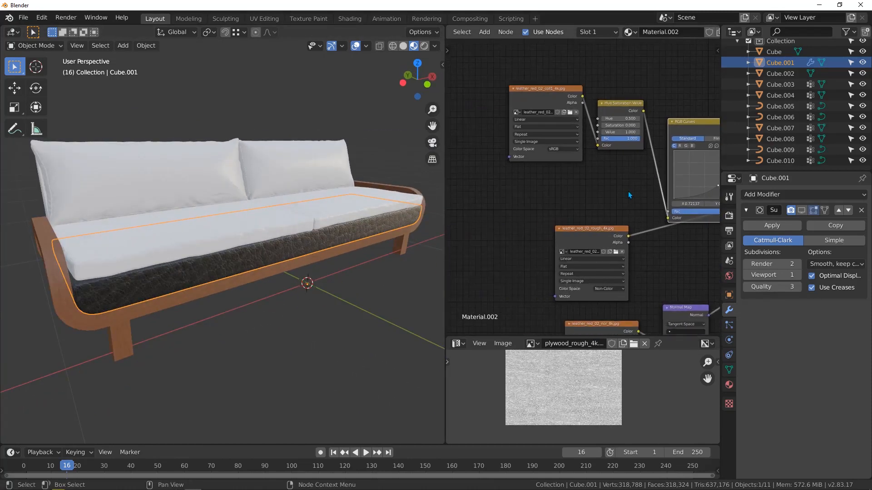
pyautogui.moveTo(536, 89); pyautogui.dragTo(509, 104)
pyautogui.scroll(2, 540, 130)
pyautogui.moveTo(475, 95); pyautogui.dragTo(562, 135, button='middle')
pyautogui.scroll(-2, 540, 132)
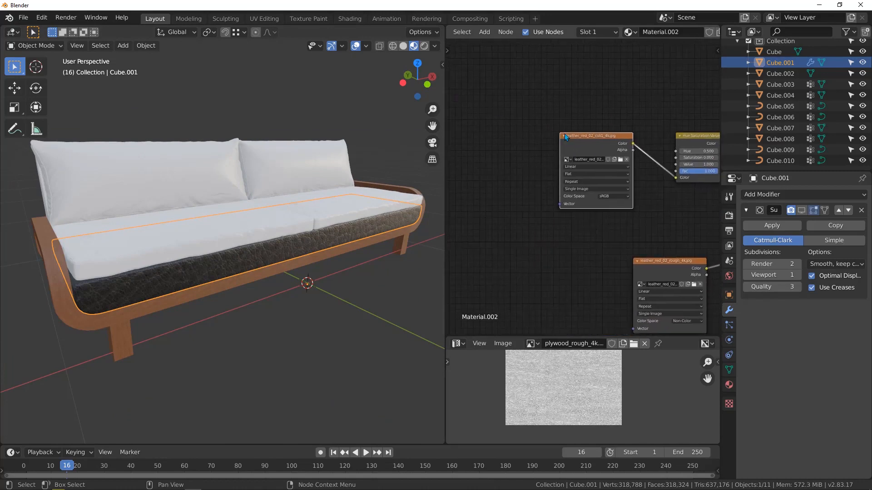
pyautogui.scroll(2, 558, 162)
pyautogui.hotkey('ctrl', 't')
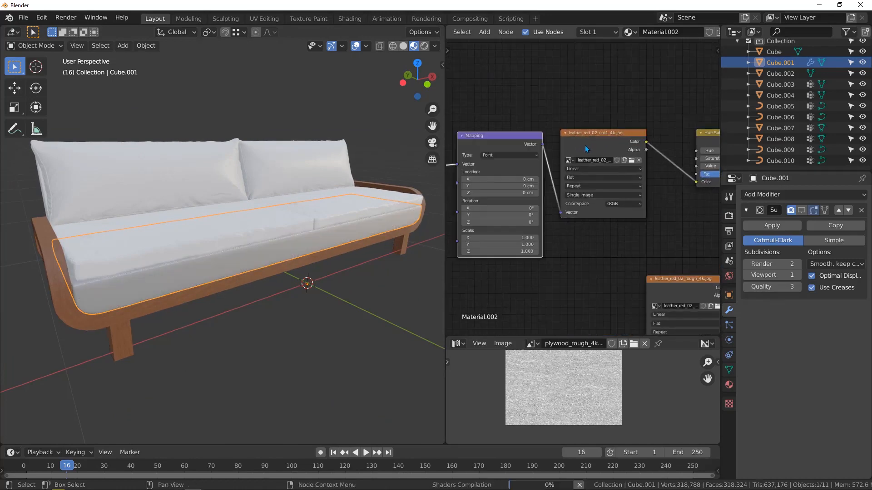
pyautogui.moveTo(571, 89); pyautogui.dragTo(610, 109, button='middle')
pyautogui.moveTo(559, 149); pyautogui.dragTo(564, 153)
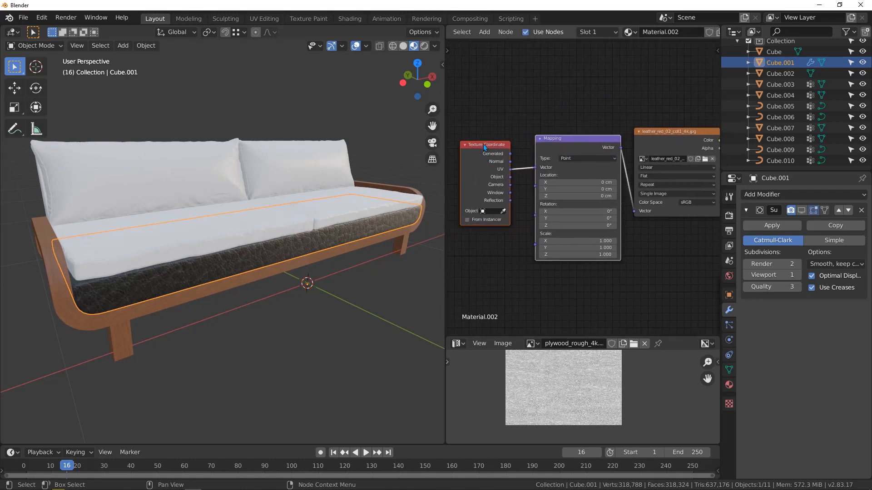
# Step: Open the program preferences
pyautogui.moveTo(491, 124); pyautogui.dragTo(522, 106, button='middle')
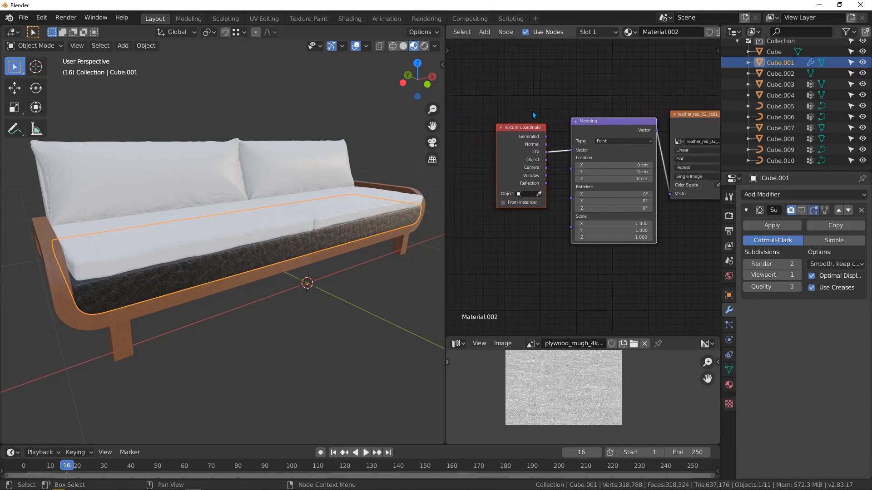
pyautogui.click(47, 19)
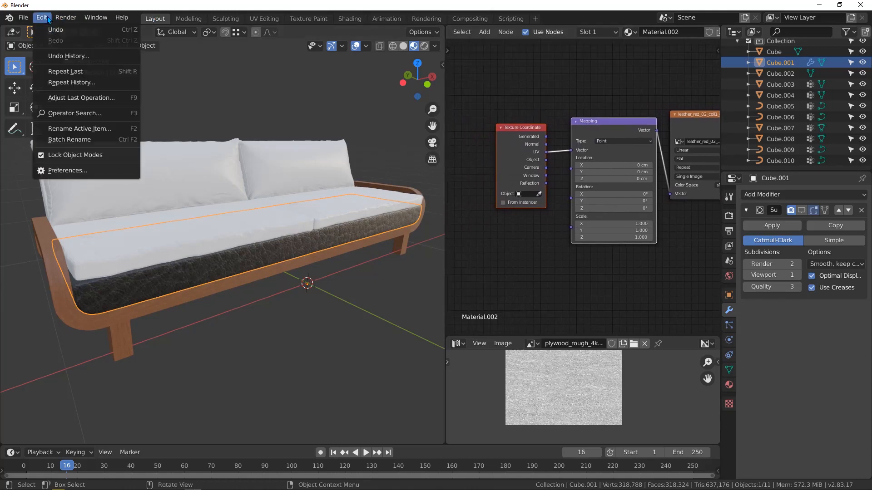
# Step: Search the add-ons in the preferences for "wra" to check whether Node Wrangler is enabled
pyautogui.click(68, 171)
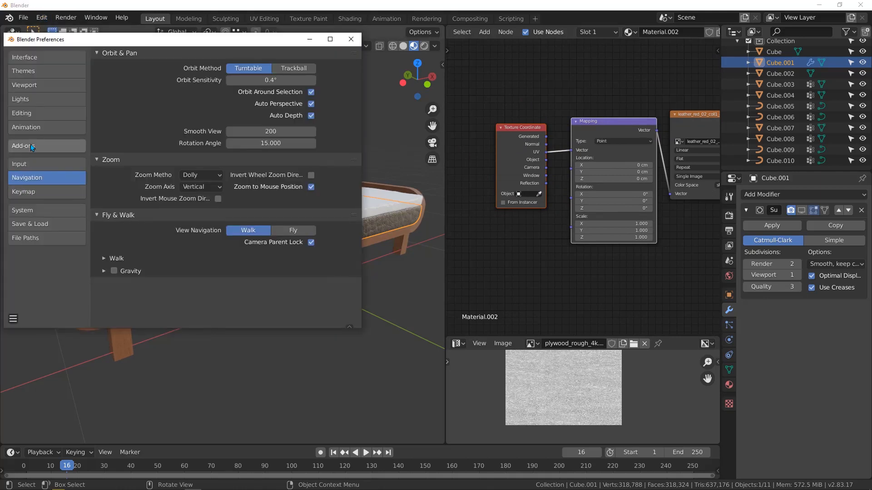
pyautogui.click(31, 144)
pyautogui.click(299, 68)
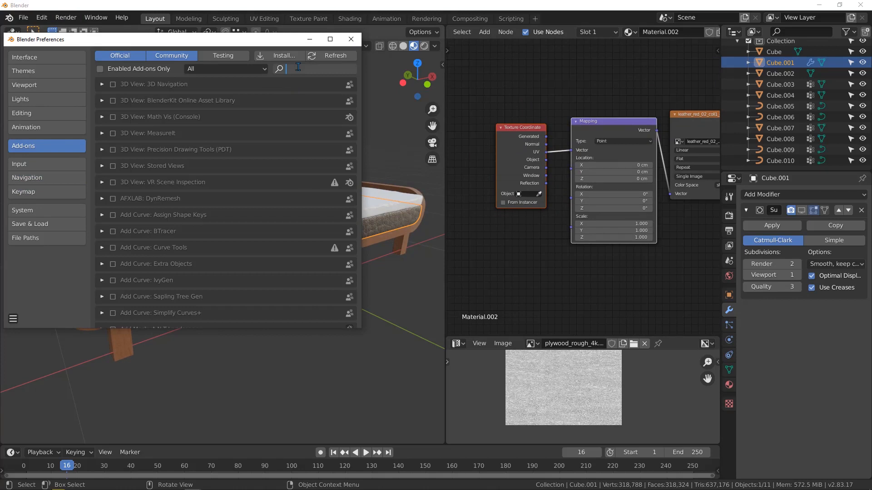
pyautogui.write('wra')
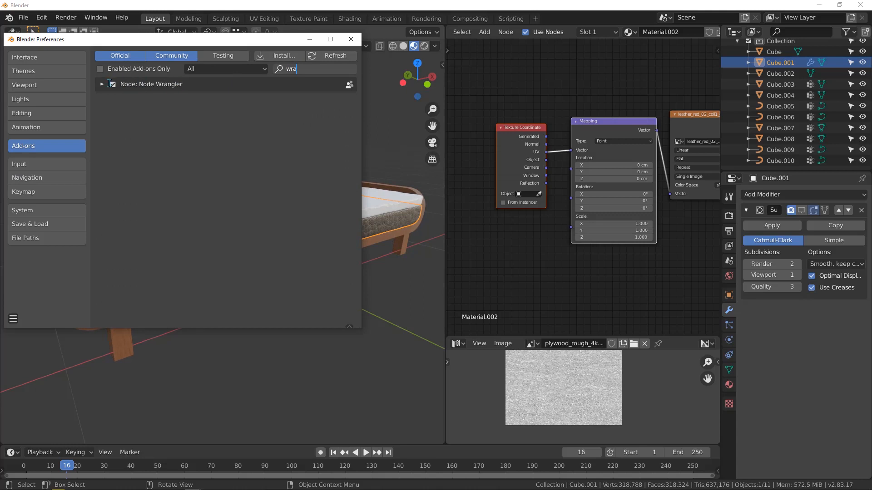
pyautogui.press('Return')
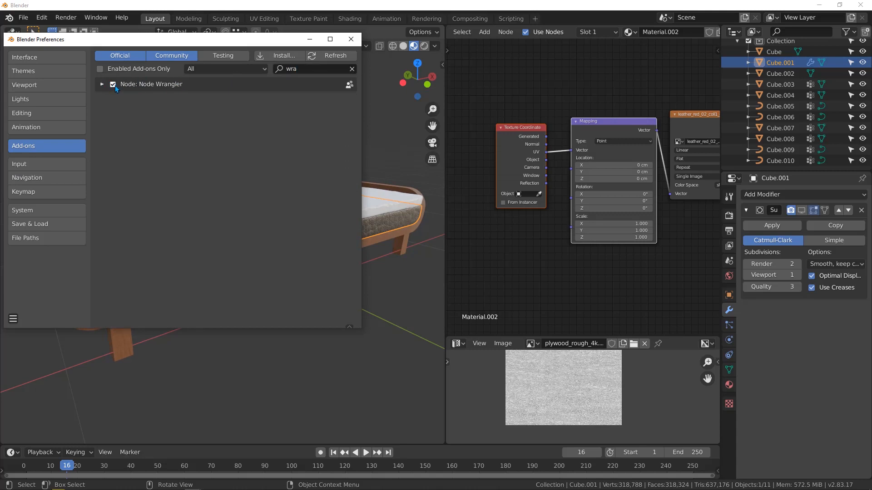
pyautogui.click(351, 40)
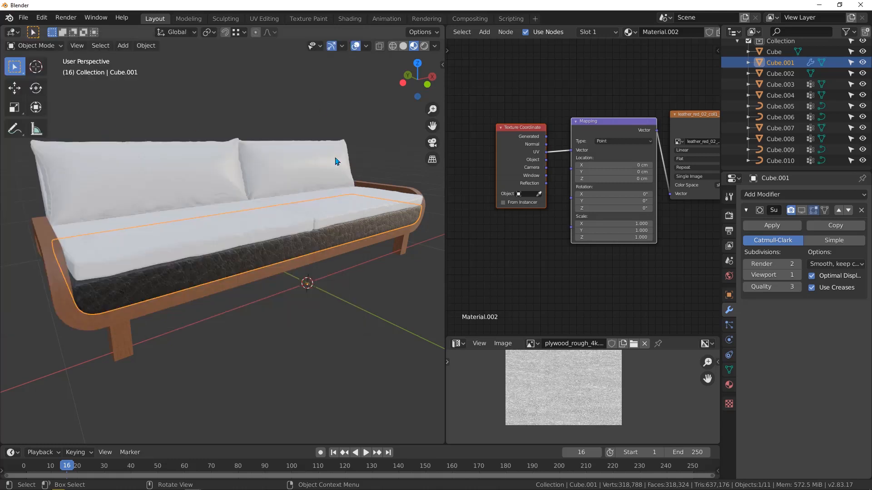
# Step: Move the Texture Coordinate and Mapping nodes lower and further away from the leather colour texture in the seat base's material
pyautogui.scroll(-2, 567, 244)
pyautogui.moveTo(567, 243); pyautogui.dragTo(532, 217, button='middle')
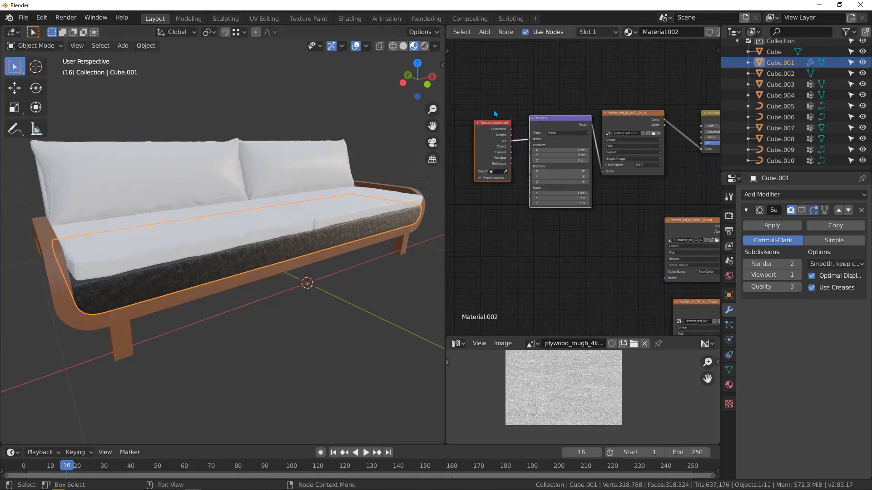
pyautogui.moveTo(480, 99); pyautogui.dragTo(515, 186)
pyautogui.moveTo(515, 188); pyautogui.dragTo(594, 150, button='middle')
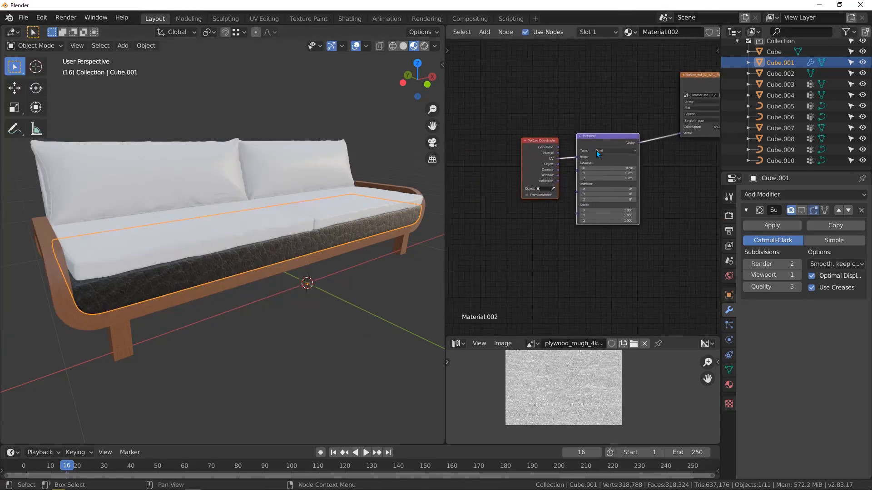
pyautogui.scroll(1, 597, 154)
pyautogui.moveTo(682, 175); pyautogui.dragTo(657, 137, button='middle')
pyautogui.scroll(-3, 568, 125)
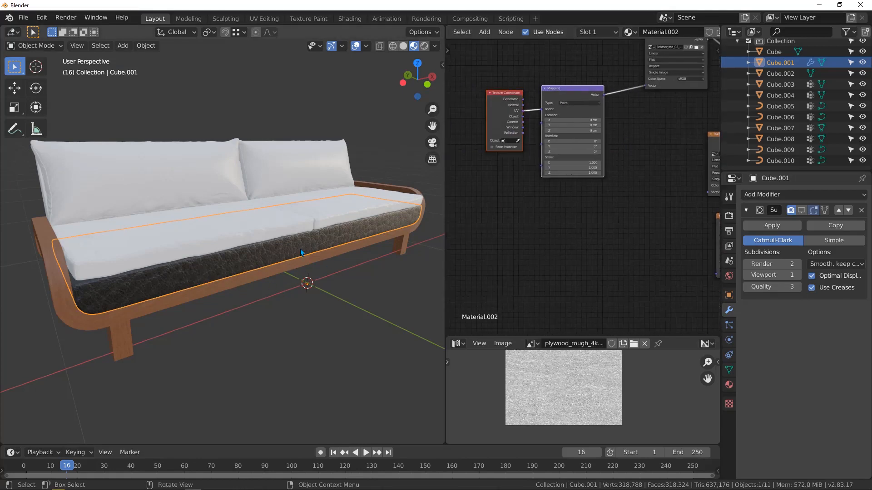
pyautogui.scroll(-3, 532, 186)
pyautogui.moveTo(531, 186); pyautogui.dragTo(504, 171, button='middle')
pyautogui.moveTo(478, 73); pyautogui.dragTo(519, 130)
pyautogui.scroll(4, 581, 162)
pyautogui.moveTo(578, 160); pyautogui.dragTo(522, 159, button='middle')
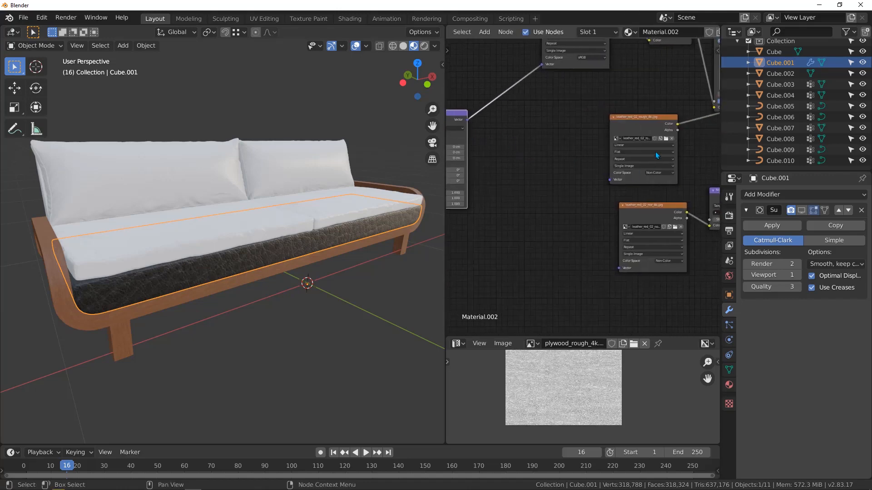
# Step: Connect the Mapping node's Vector output to the Vector inputs of the leather roughness and normal image textures
pyautogui.moveTo(469, 128); pyautogui.dragTo(513, 132, button='middle')
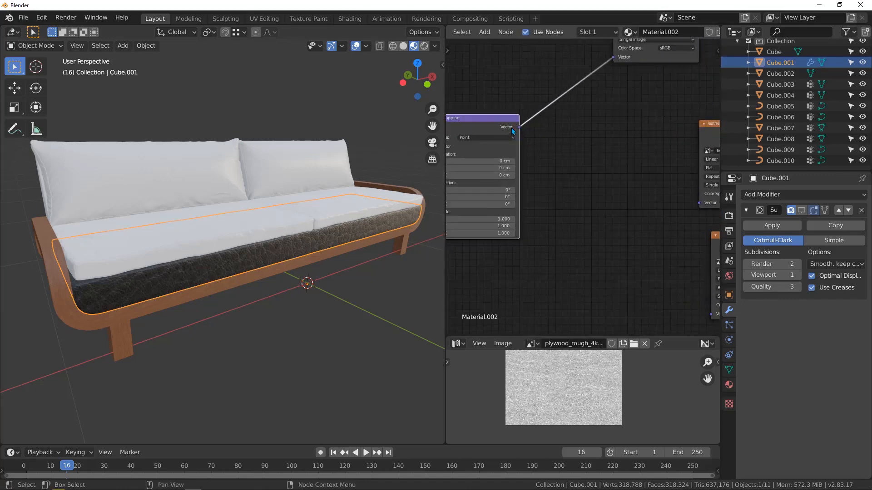
pyautogui.scroll(1, 529, 148)
pyautogui.moveTo(463, 112); pyautogui.dragTo(633, 181)
pyautogui.scroll(-1, 613, 182)
pyautogui.moveTo(595, 199); pyautogui.dragTo(594, 177, button='middle')
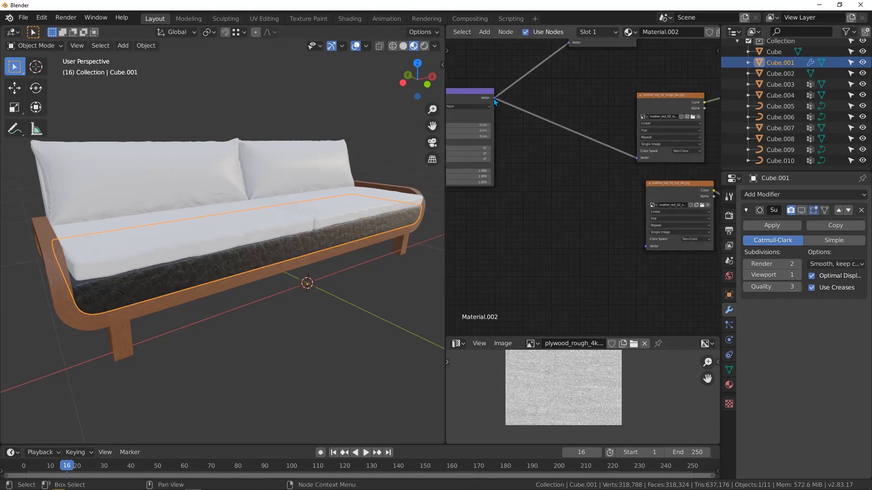
pyautogui.moveTo(494, 99); pyautogui.dragTo(645, 246)
# Step: Set the Mapping node's scale to 5 on X, Y and Z
pyautogui.scroll(-10, 587, 231)
pyautogui.moveTo(565, 232); pyautogui.dragTo(613, 236, button='middle')
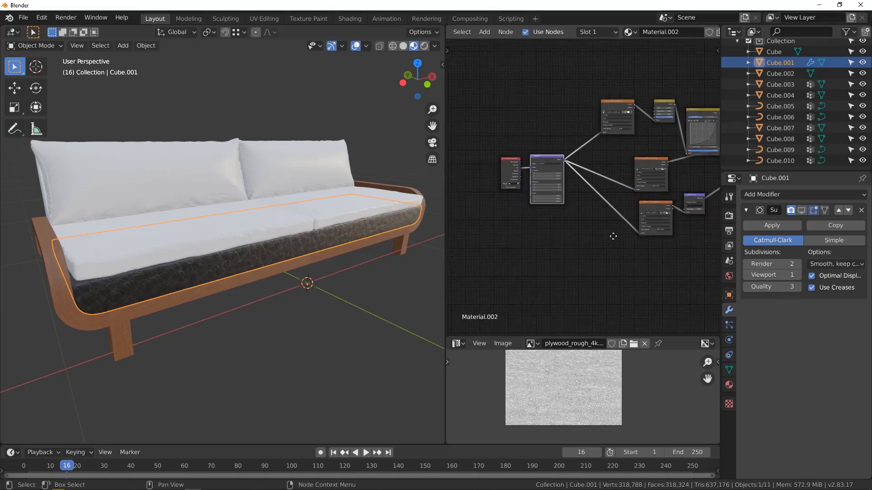
pyautogui.scroll(8, 545, 213)
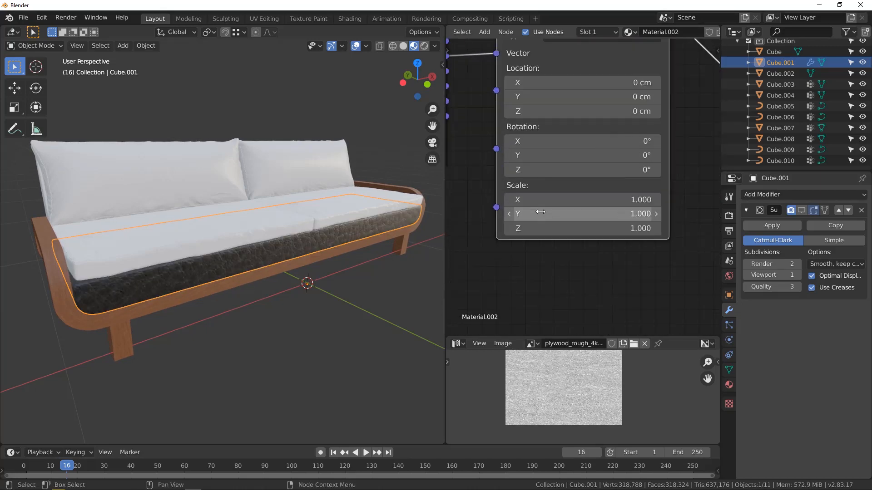
pyautogui.moveTo(537, 198)
pyautogui.mouseDown()
pyautogui.moveTo(537, 213)
pyautogui.moveTo(538, 202)
pyautogui.mouseUp()
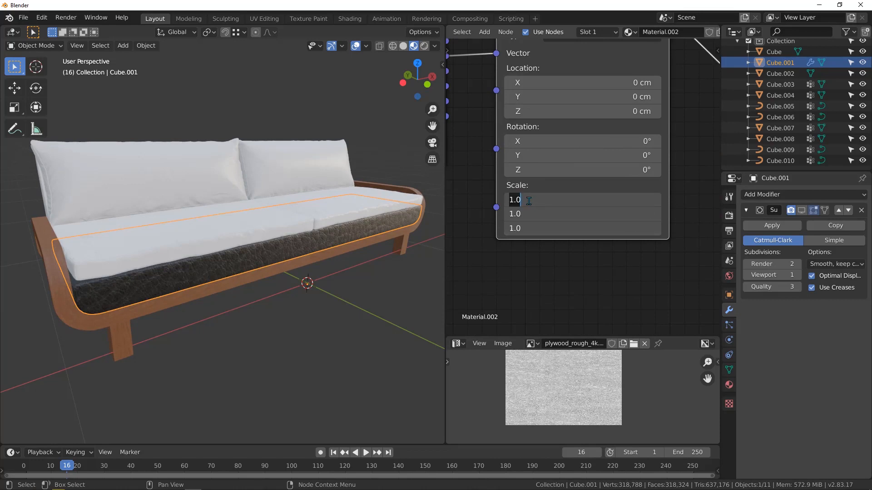
pyautogui.press('Return')
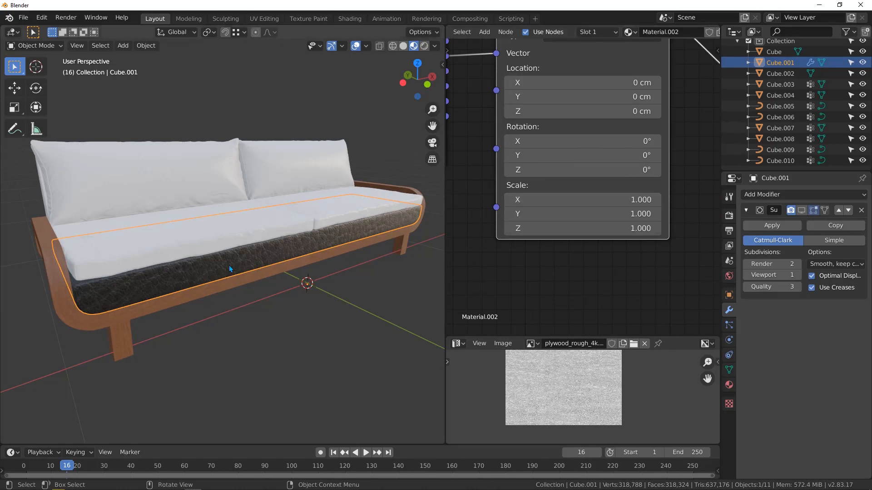
pyautogui.scroll(2, 192, 278)
pyautogui.moveTo(190, 277); pyautogui.dragTo(204, 264, button='middle')
pyautogui.scroll(-2, 596, 246)
pyautogui.moveTo(557, 210)
pyautogui.mouseDown()
pyautogui.moveTo(557, 232)
pyautogui.moveTo(557, 211)
pyautogui.mouseUp()
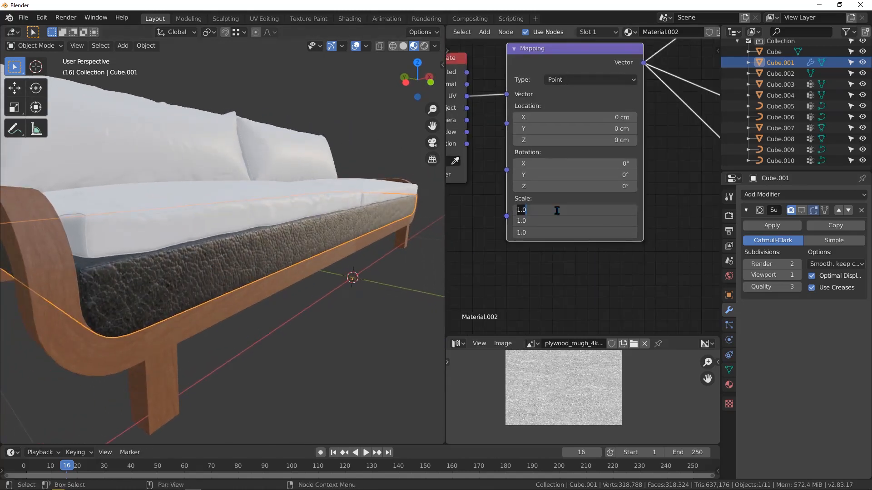
pyautogui.write('5')
pyautogui.press('Return')
# Step: Set the Mapping node's scale to 7 on all three axes to refine the leather grain on the seat base
pyautogui.moveTo(213, 227); pyautogui.dragTo(191, 296, button='middle')
pyautogui.scroll(7, 190, 225)
pyautogui.scroll(-8, 209, 222)
pyautogui.scroll(2, 191, 296)
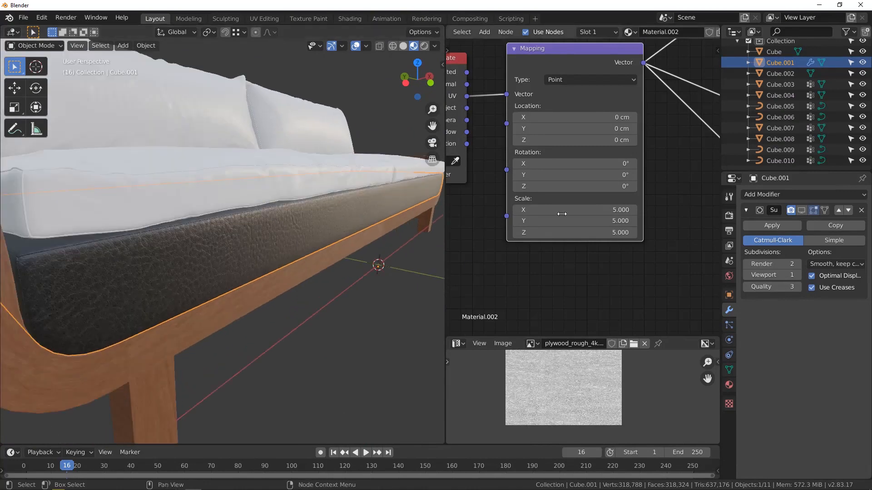
pyautogui.moveTo(560, 208); pyautogui.dragTo(560, 233)
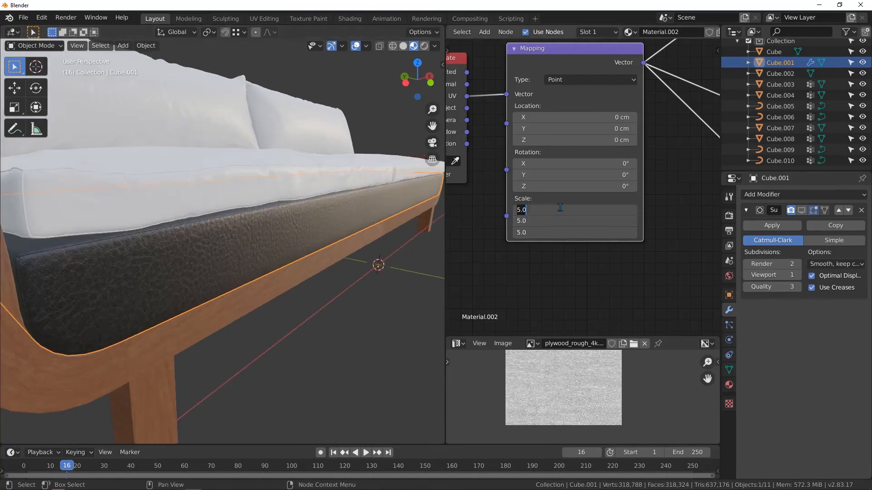
pyautogui.write('7')
pyautogui.press('Return')
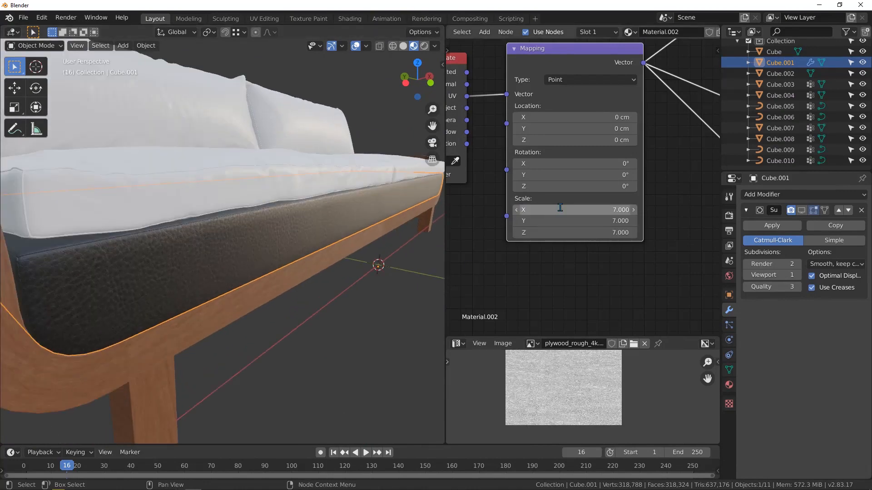
# Step: Link the seat base's leather material to the two seat cushions, the two back cushions and the backrest part behind them
pyautogui.moveTo(253, 188)
pyautogui.mouseDown(button='middle')
pyautogui.moveTo(236, 191)
pyautogui.moveTo(250, 194)
pyautogui.moveTo(262, 217)
pyautogui.moveTo(263, 200)
pyautogui.mouseUp(button='middle')
pyautogui.scroll(-3, 245, 201)
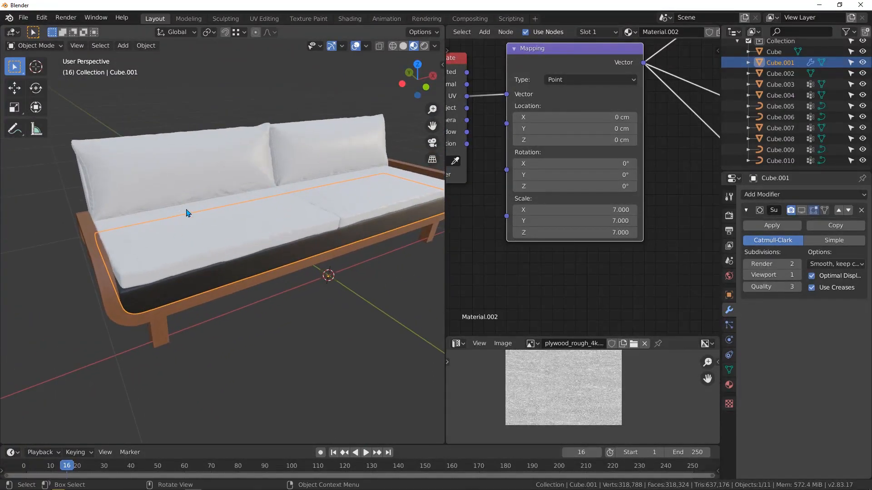
pyautogui.moveTo(186, 213); pyautogui.dragTo(202, 210, button='middle')
pyautogui.click(282, 225)
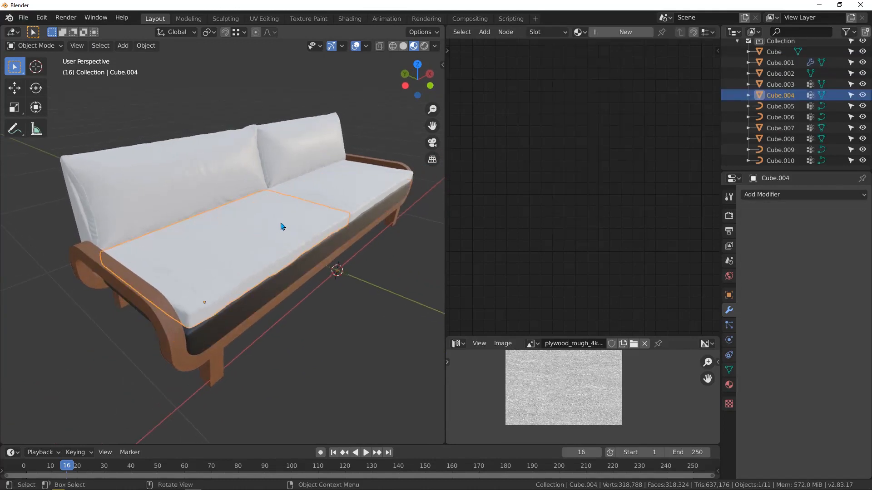
pyautogui.keyDown('shift'); pyautogui.click(343, 185); pyautogui.keyUp('shift')
pyautogui.keyDown('shift'); pyautogui.click(213, 182); pyautogui.keyUp('shift')
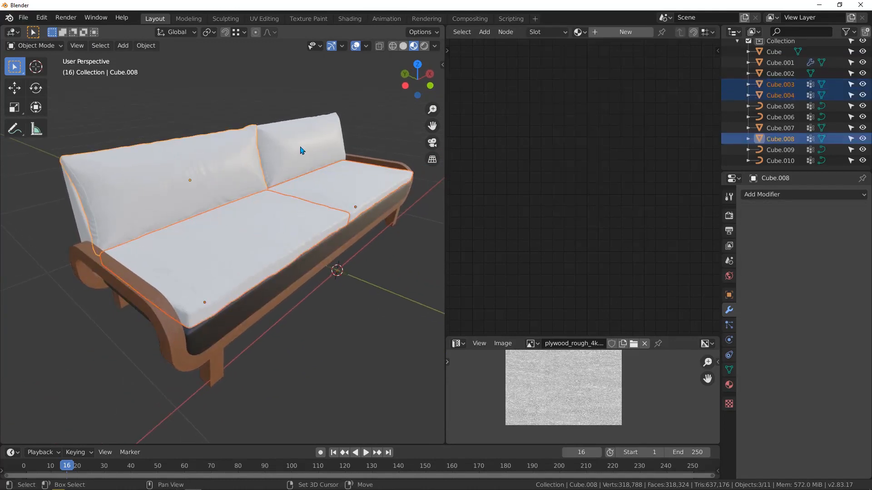
pyautogui.keyDown('shift'); pyautogui.click(301, 148); pyautogui.keyUp('shift')
pyautogui.moveTo(97, 225); pyautogui.dragTo(206, 276, button='middle')
pyautogui.keyDown('shift'); pyautogui.click(127, 225); pyautogui.keyUp('shift')
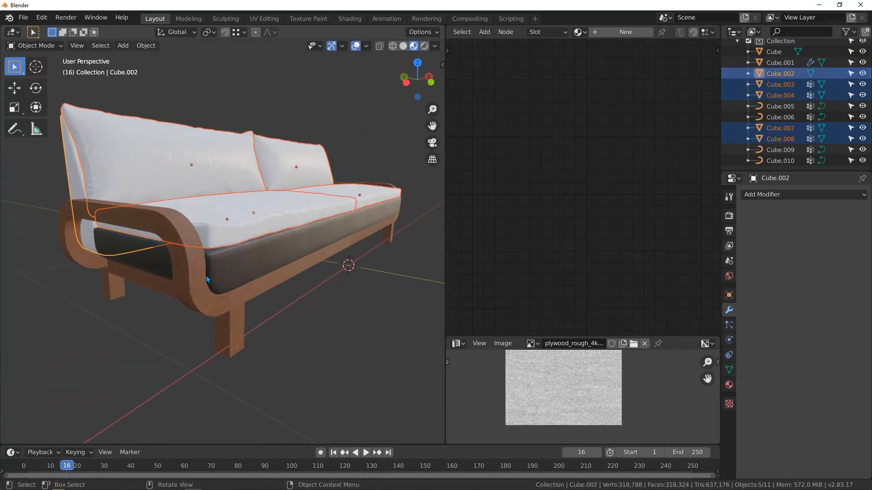
pyautogui.keyDown('shift'); pyautogui.click(248, 263); pyautogui.keyUp('shift')
pyautogui.moveTo(237, 237); pyautogui.dragTo(244, 234, button='middle')
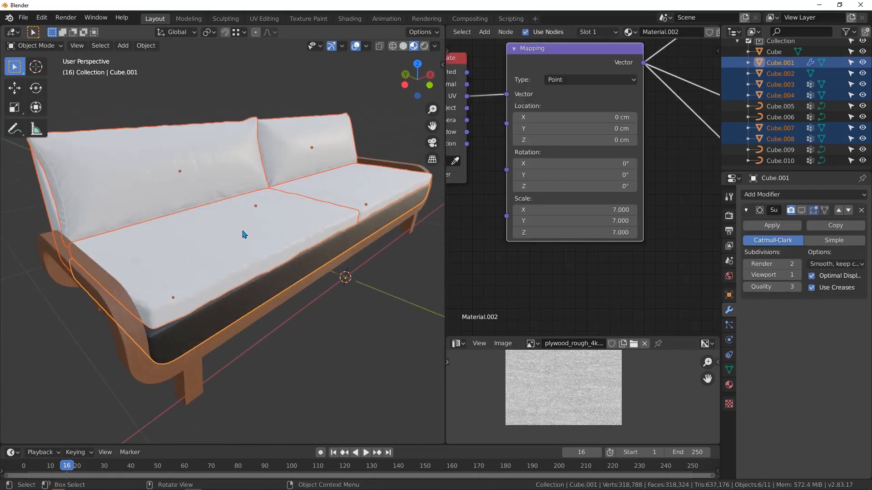
pyautogui.hotkey('ctrl', 'l')
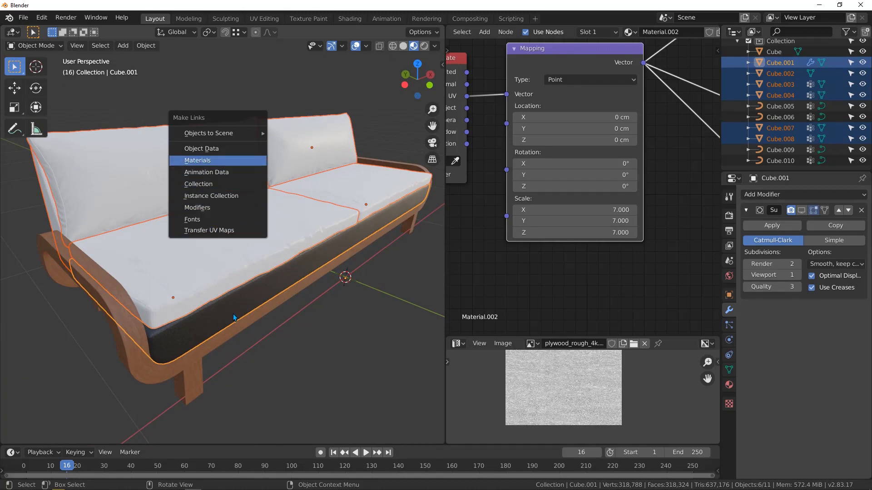
pyautogui.press('Return')
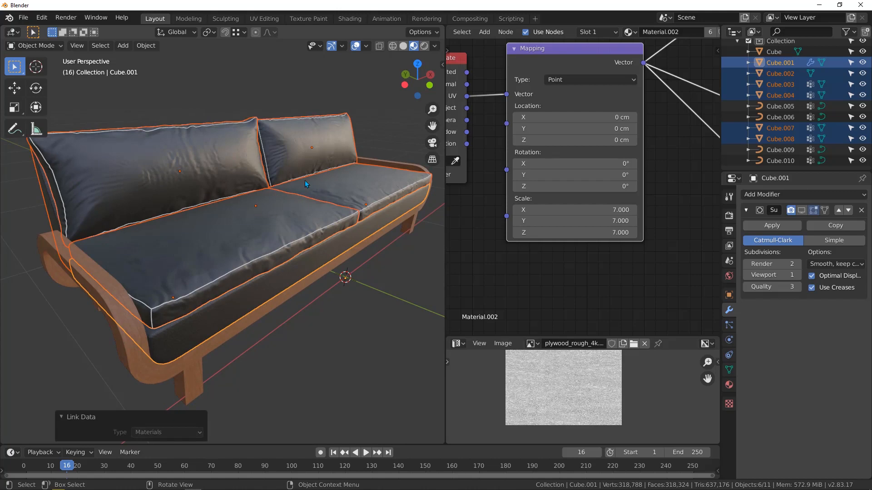
# Step: Examine the leather texture and folds on the cushions, the seat base and the cushion seams from close up
pyautogui.scroll(10, 233, 203)
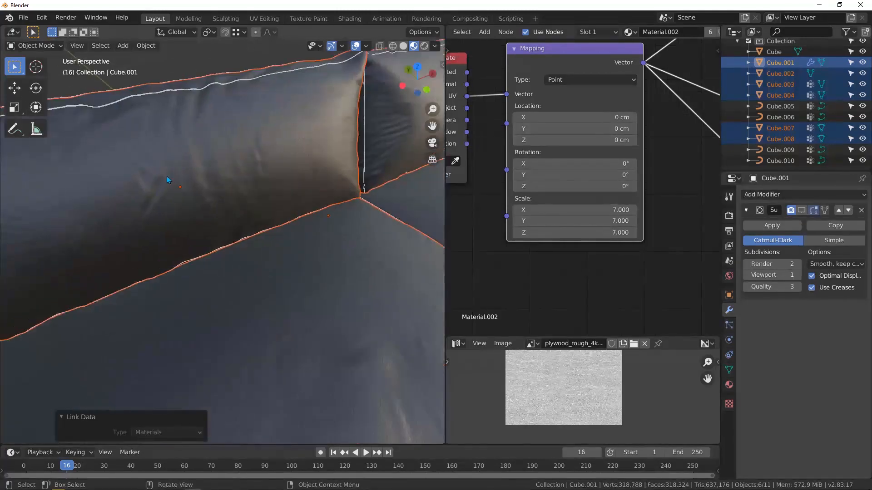
pyautogui.scroll(-9, 175, 179)
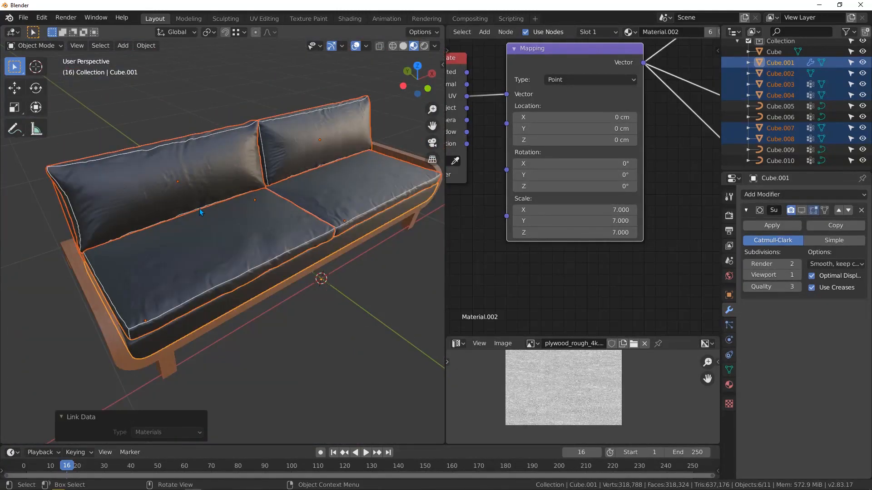
pyautogui.moveTo(199, 208); pyautogui.dragTo(199, 202, button='middle')
pyautogui.scroll(6, 168, 277)
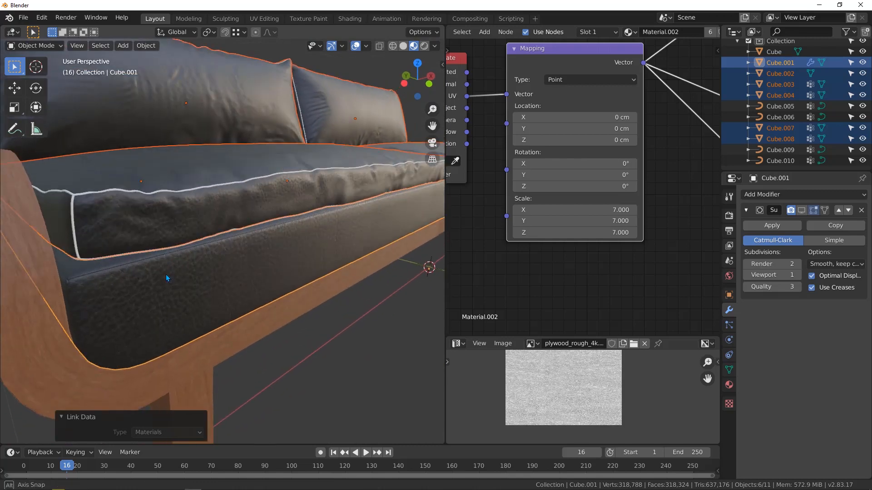
pyautogui.moveTo(163, 228); pyautogui.dragTo(173, 245, button='middle')
pyautogui.moveTo(276, 211); pyautogui.dragTo(218, 216, button='middle')
pyautogui.scroll(8, 317, 246)
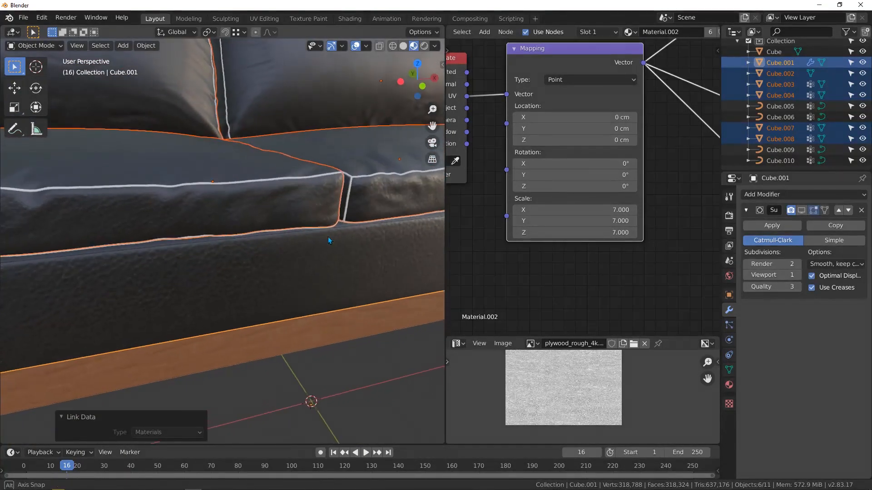
pyautogui.moveTo(377, 217); pyautogui.dragTo(317, 223, button='middle')
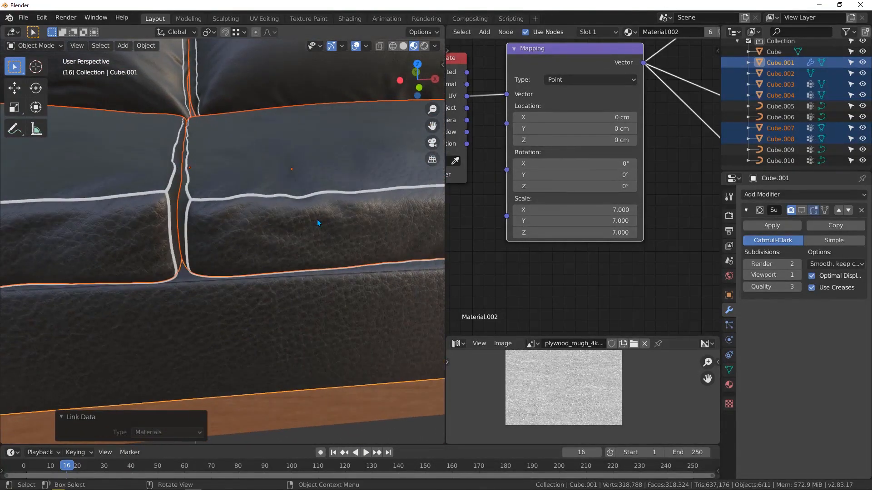
pyautogui.moveTo(268, 247); pyautogui.dragTo(267, 226, button='middle')
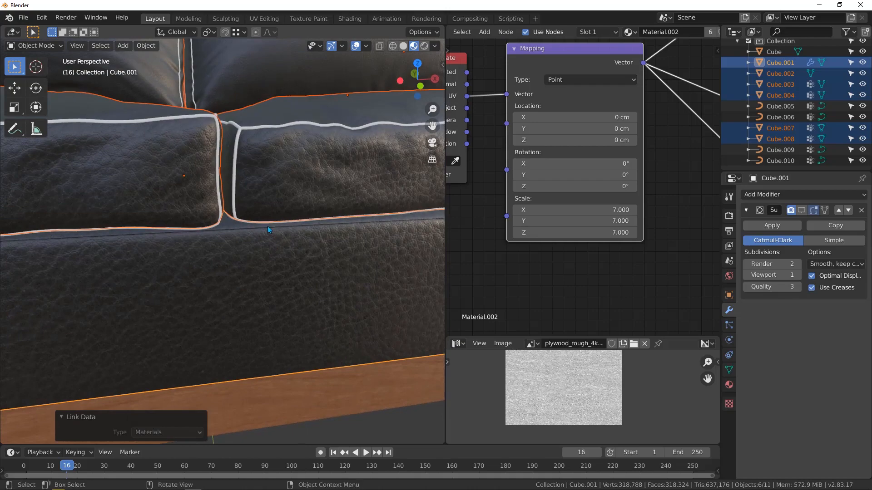
pyautogui.moveTo(263, 146); pyautogui.dragTo(260, 151, button='middle')
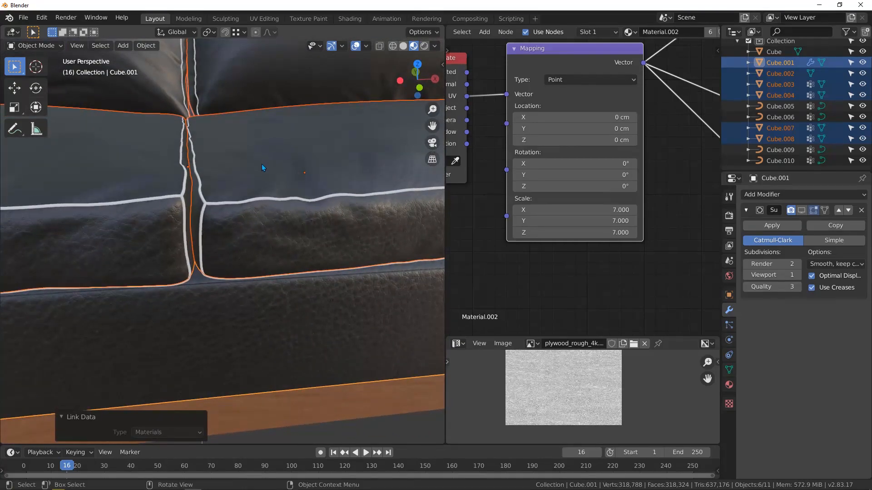
pyautogui.scroll(-3, 262, 165)
pyautogui.moveTo(279, 220); pyautogui.dragTo(207, 209, button='middle')
pyautogui.click(208, 260)
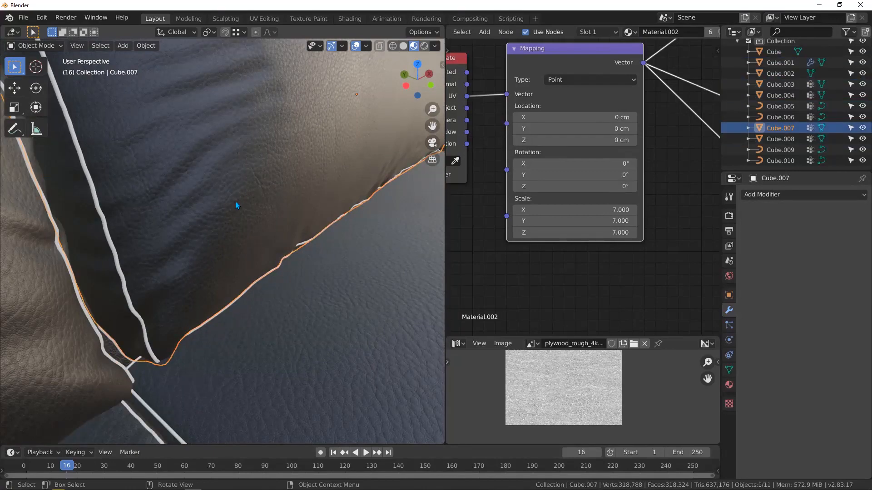
pyautogui.scroll(-2, 235, 208)
pyautogui.scroll(-2, 231, 205)
pyautogui.scroll(3, 227, 207)
pyautogui.scroll(-9, 225, 220)
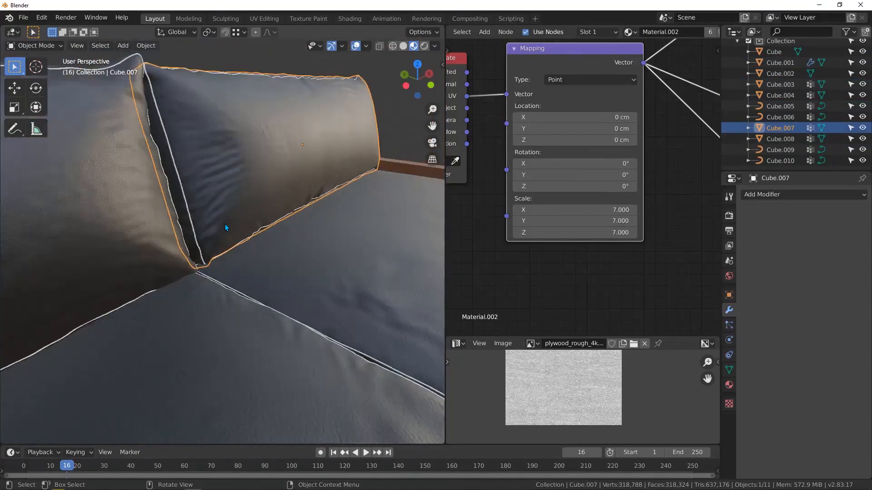
# Step: Enlarge the UV editor area and display the UV layout of the sofa's backrest in Edit Mode
pyautogui.scroll(8, 215, 295)
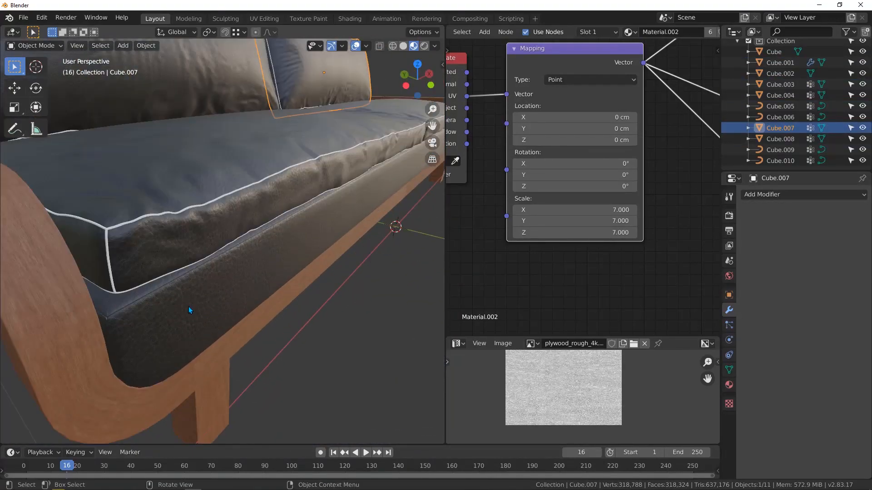
pyautogui.moveTo(188, 306); pyautogui.dragTo(168, 253, button='middle')
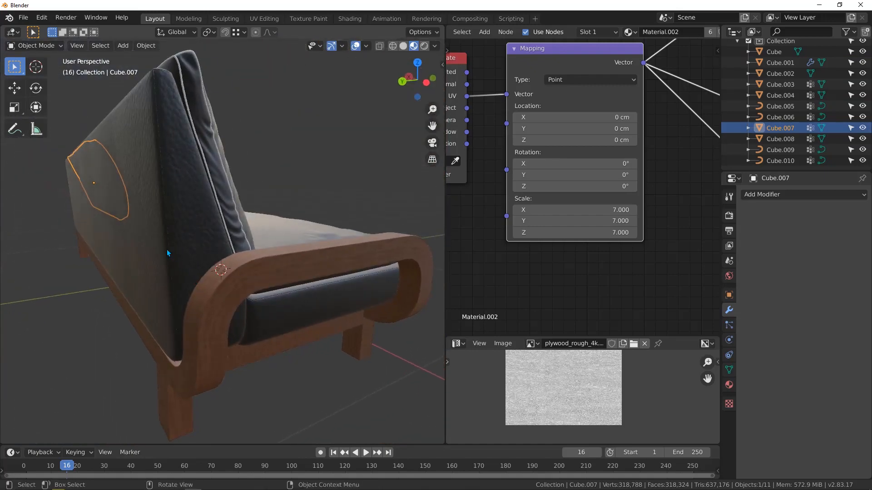
pyautogui.scroll(2, 167, 252)
pyautogui.click(191, 241)
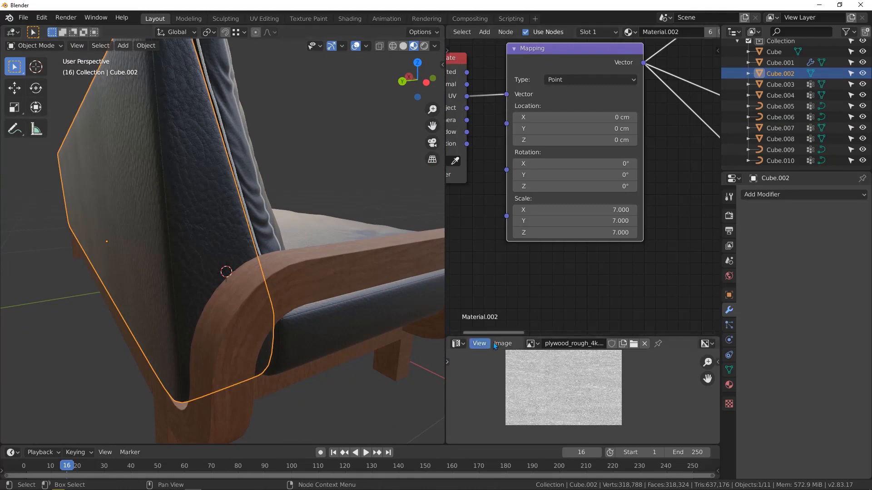
pyautogui.moveTo(554, 300); pyautogui.dragTo(554, 104)
pyautogui.press('Tab')
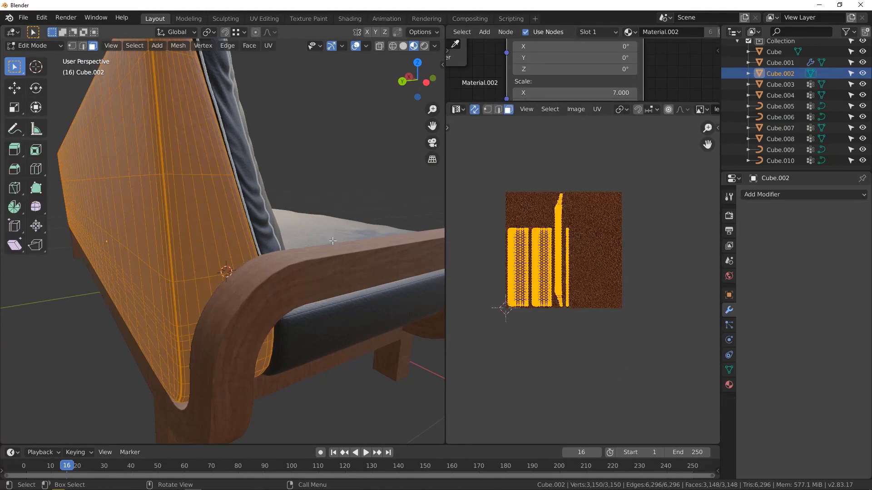
pyautogui.scroll(4, 552, 255)
pyautogui.scroll(-1, 551, 255)
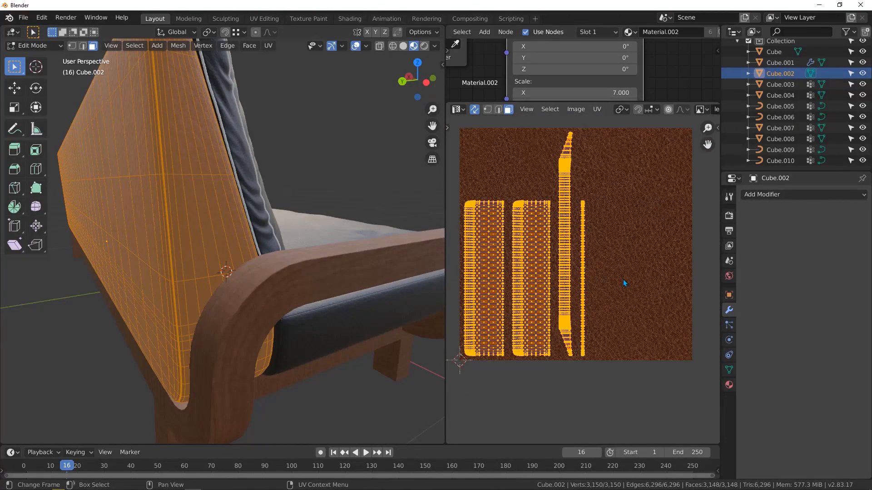
# Step: Scale the backrest's whole UV layout up by about 1.7 to match the seat base's leather grain, and return to Object Mode
pyautogui.moveTo(233, 293); pyautogui.dragTo(217, 285, button='middle')
pyautogui.scroll(3, 217, 282)
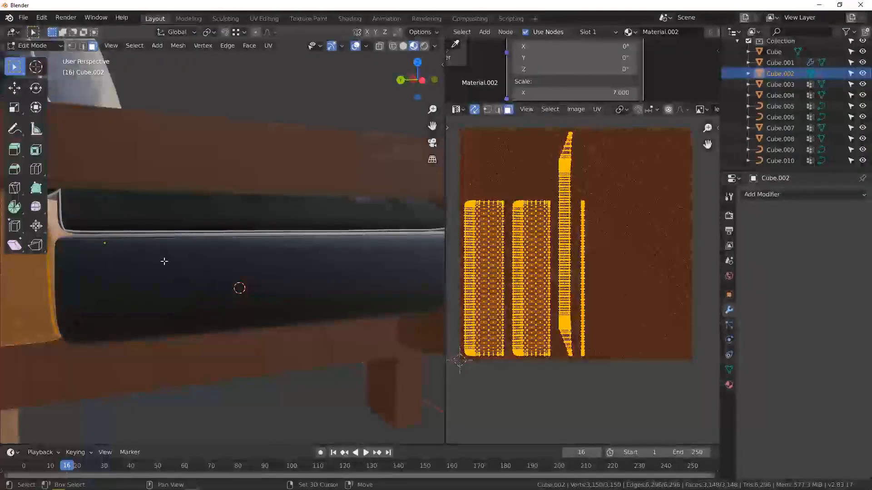
pyautogui.keyDown('shift'); pyautogui.moveTo(163, 260); pyautogui.dragTo(308, 253, button='middle'); pyautogui.keyUp('shift')
pyautogui.scroll(2, 192, 262)
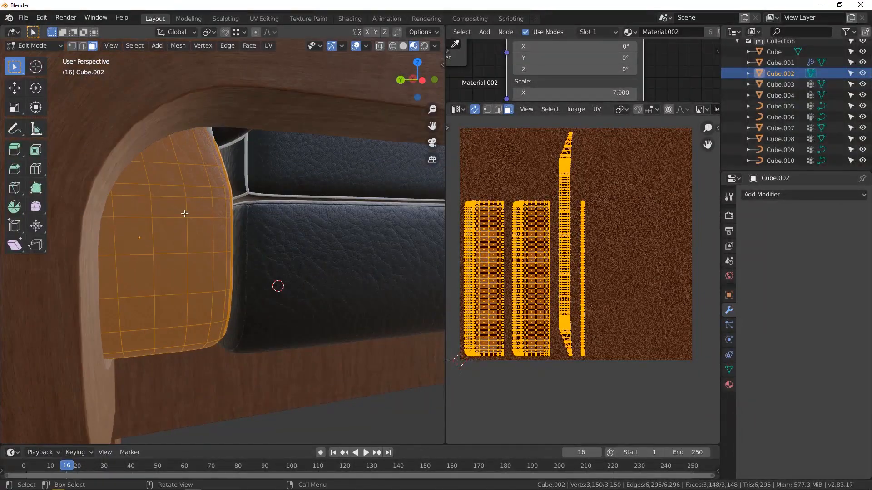
pyautogui.press('s')
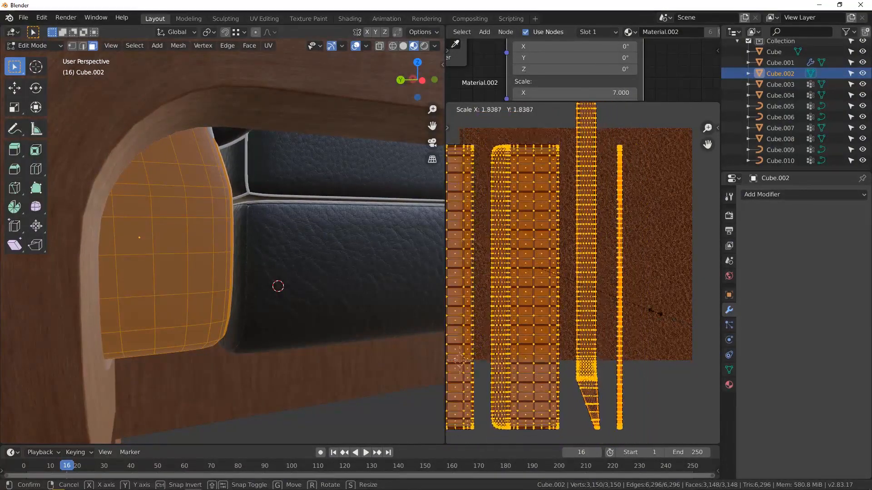
pyautogui.click(647, 309)
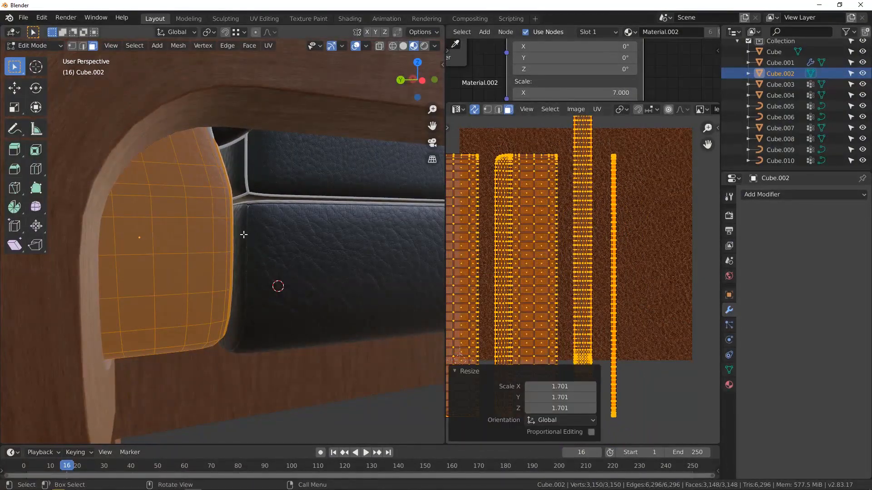
pyautogui.hotkey('alt', 'a')
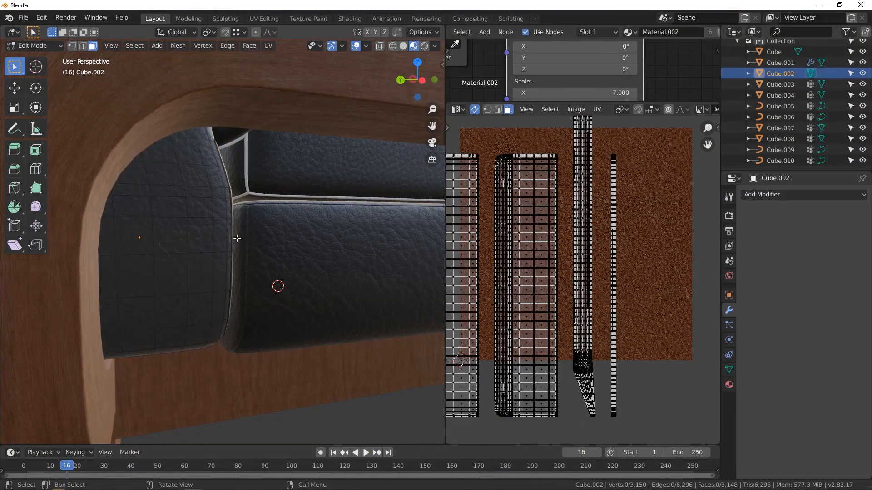
pyautogui.moveTo(236, 238); pyautogui.dragTo(228, 265, button='middle')
pyautogui.scroll(-6, 230, 279)
pyautogui.moveTo(248, 209); pyautogui.dragTo(159, 234, button='middle')
pyautogui.scroll(8, 248, 204)
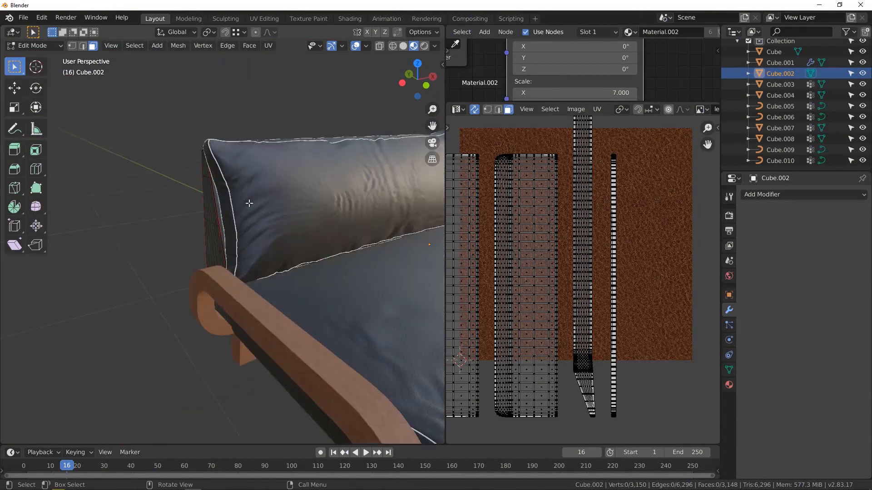
pyautogui.keyDown('shift'); pyautogui.moveTo(319, 224); pyautogui.dragTo(218, 187, button='middle'); pyautogui.keyUp('shift')
pyautogui.press('Tab')
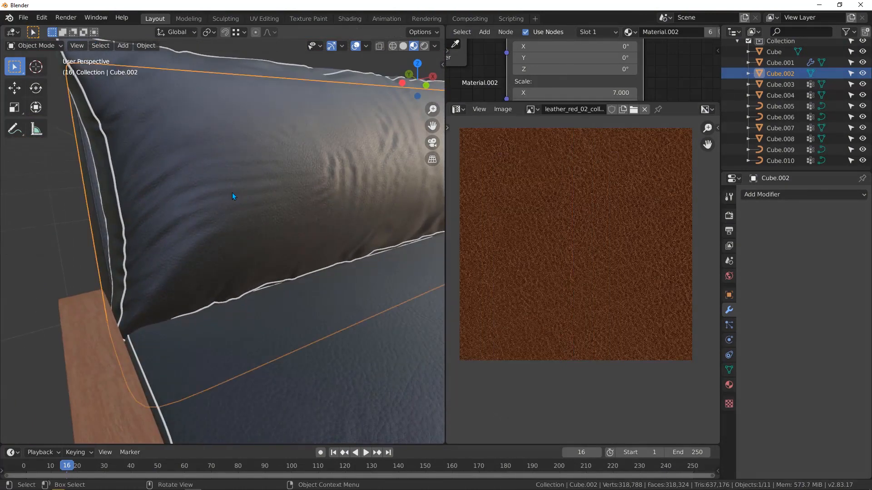
# Step: Scale the UV layout of the back cushion next to the wooden armrest down to about 0.85, and return to Object Mode
pyautogui.click(233, 196)
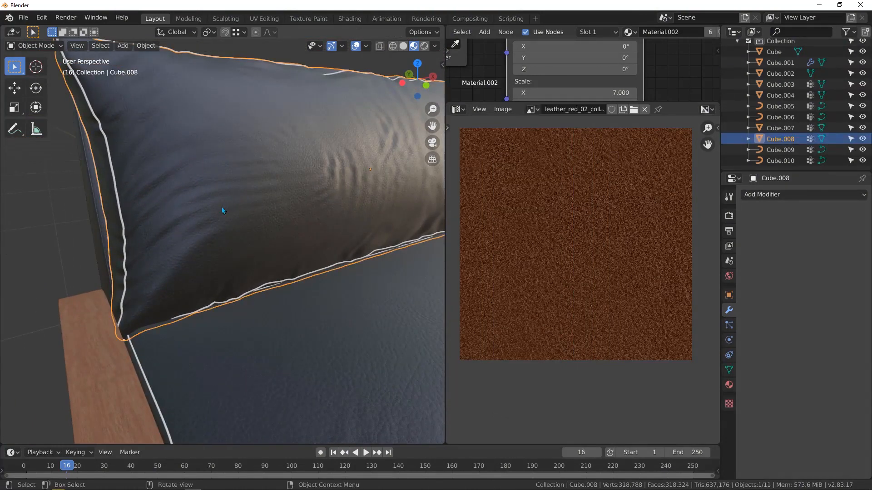
pyautogui.scroll(-6, 222, 209)
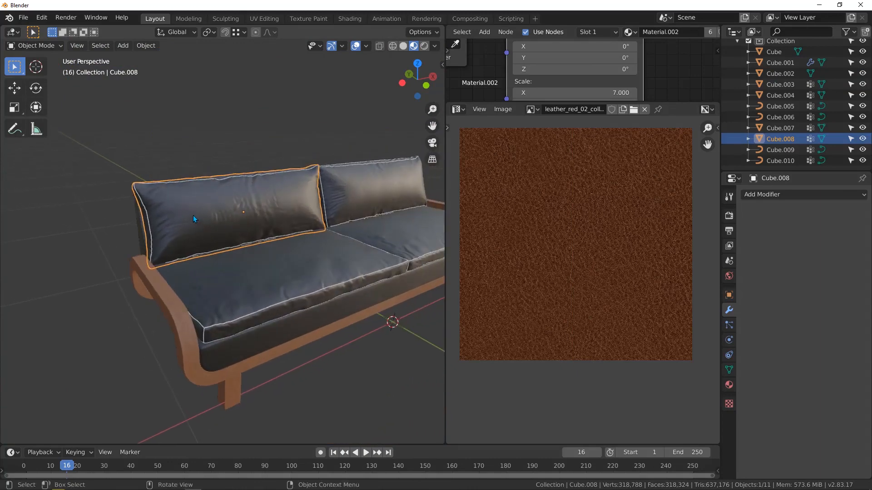
pyautogui.scroll(8, 193, 216)
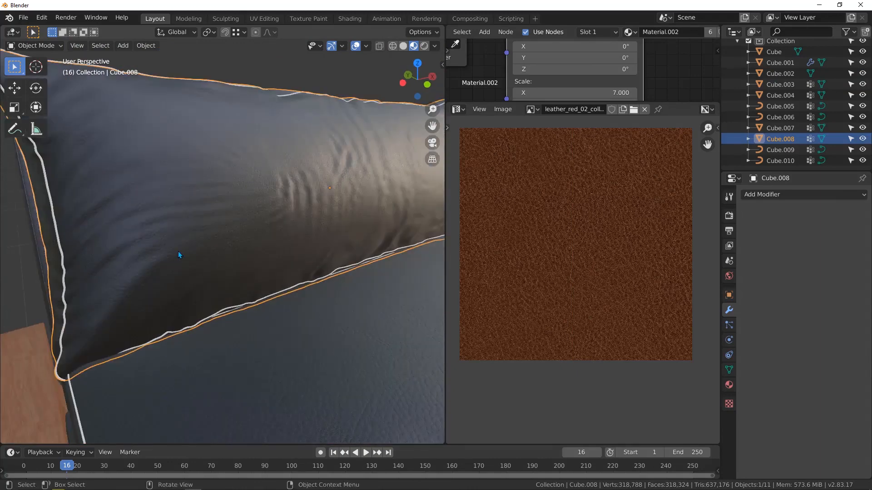
pyautogui.press('Tab')
pyautogui.scroll(6, 213, 318)
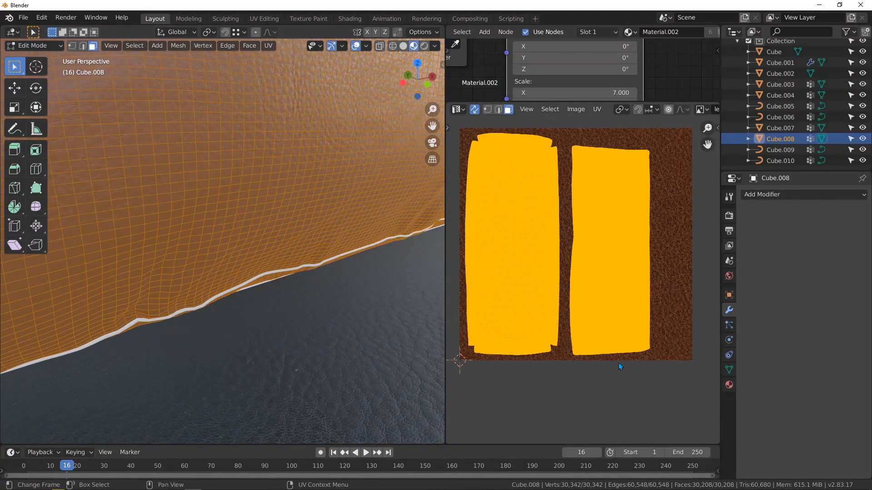
pyautogui.press('s')
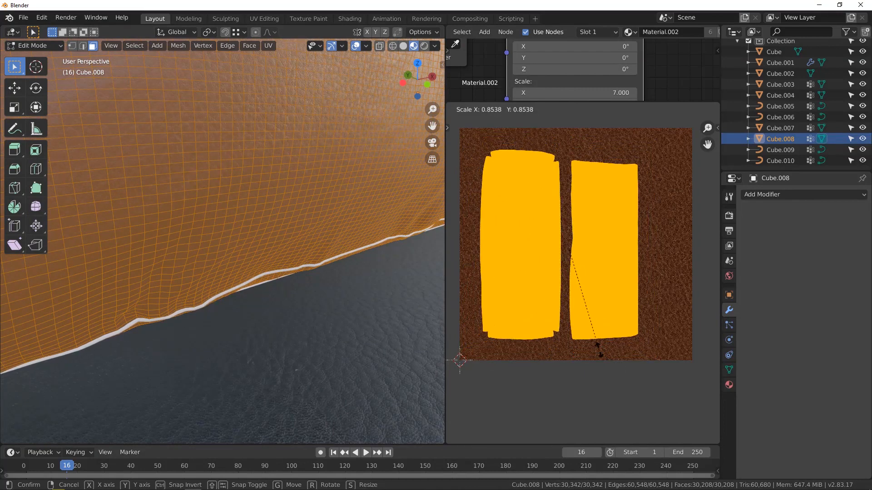
pyautogui.click(594, 346)
pyautogui.press('Tab')
pyautogui.scroll(-5, 272, 275)
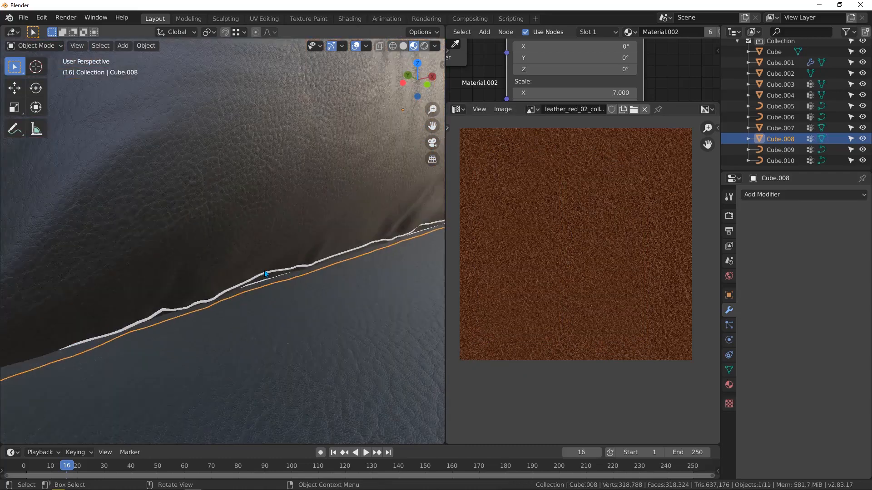
# Step: Scale the second back cushion's UV layout down by about 0.82 to match the neighbouring cushion's leather grain, and leave Edit Mode
pyautogui.moveTo(272, 277); pyautogui.dragTo(136, 263, button='middle')
pyautogui.scroll(5, 247, 241)
pyautogui.scroll(-6, 233, 254)
pyautogui.scroll(4, 277, 238)
pyautogui.scroll(3, 271, 231)
pyautogui.scroll(-7, 256, 238)
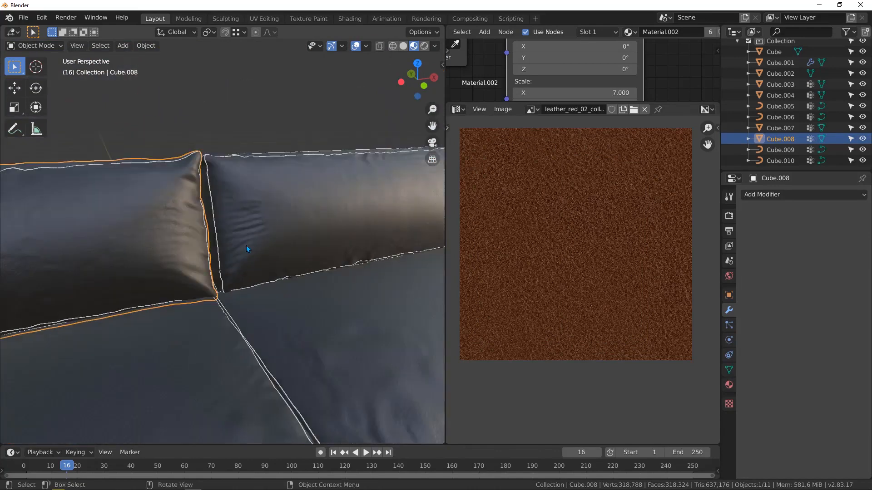
pyautogui.keyDown('shift'); pyautogui.moveTo(236, 243); pyautogui.dragTo(270, 238, button='middle'); pyautogui.keyUp('shift')
pyautogui.scroll(6, 284, 232)
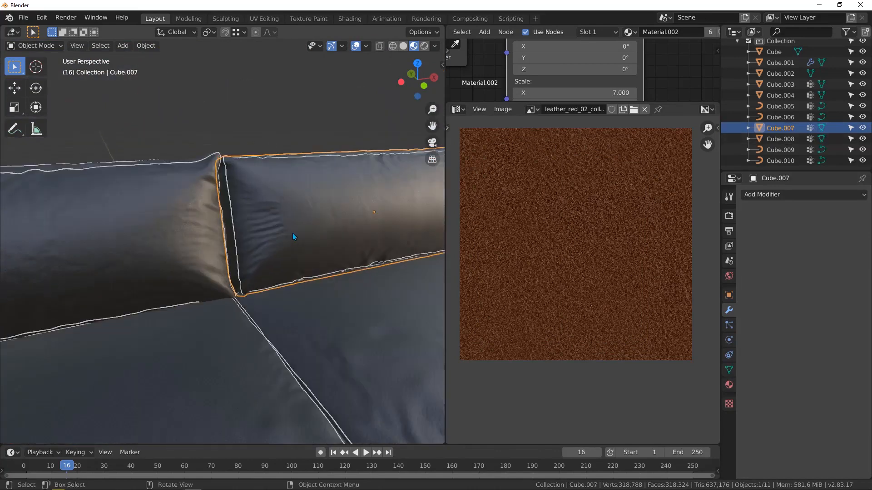
pyautogui.click(292, 233)
pyautogui.press('Tab')
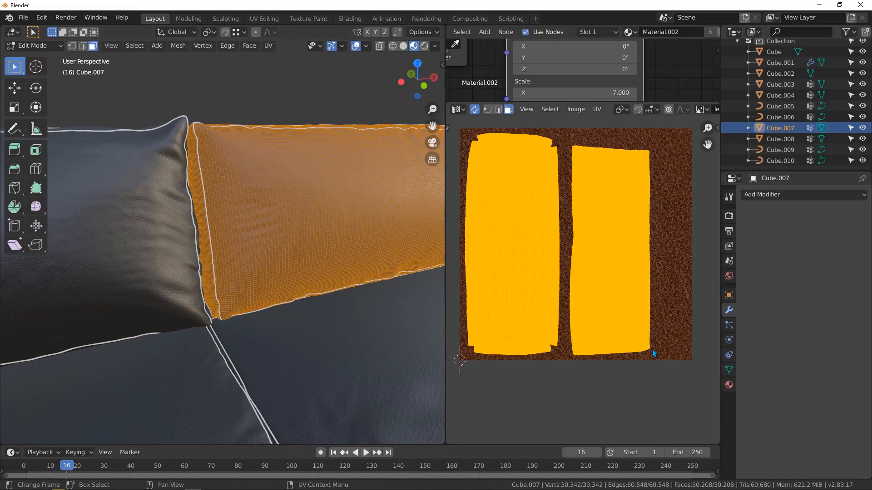
pyautogui.press('c')
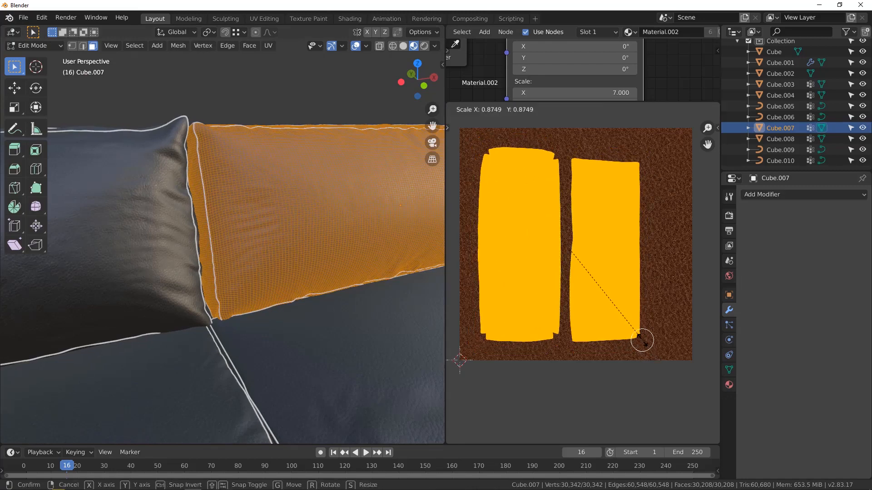
pyautogui.click(636, 334)
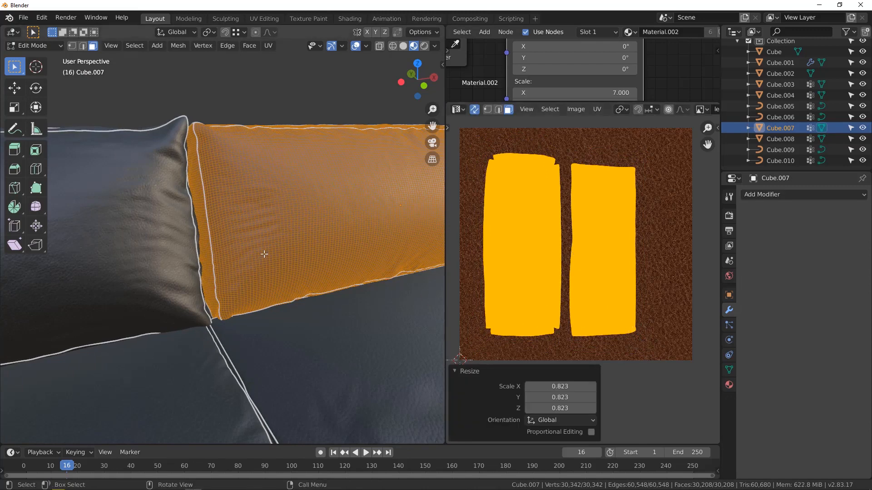
pyautogui.press('Tab')
pyautogui.scroll(3, 250, 314)
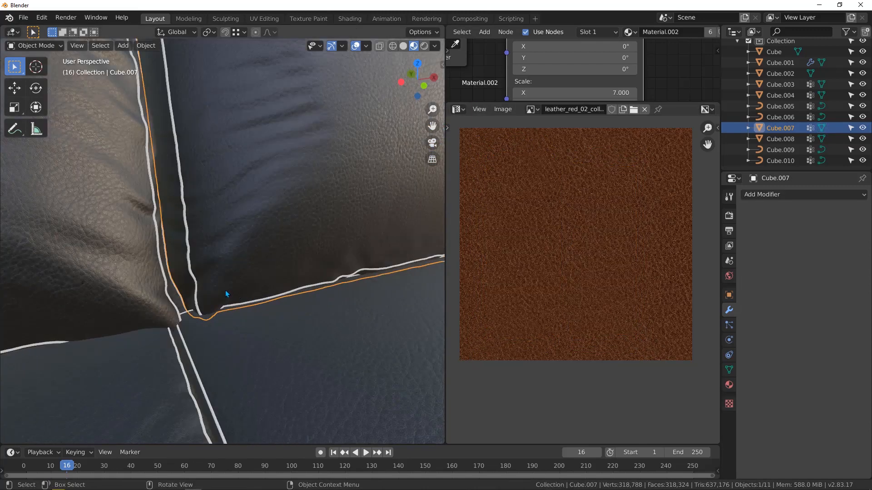
pyautogui.scroll(-8, 225, 293)
pyautogui.moveTo(238, 288)
pyautogui.mouseDown(button='middle')
pyautogui.moveTo(220, 282)
pyautogui.moveTo(258, 265)
pyautogui.moveTo(205, 304)
pyautogui.moveTo(241, 303)
pyautogui.moveTo(236, 273)
pyautogui.mouseUp(button='middle')
pyautogui.scroll(5, 232, 233)
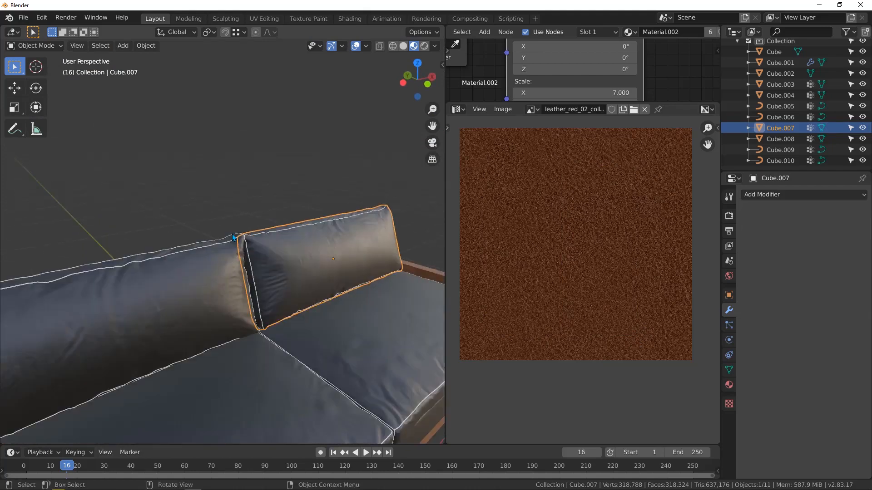
# Step: Link the seat cushion's leather material to the piping curves of both back cushions and both seat cushions, and clear the selection
pyautogui.scroll(6, 232, 237)
pyautogui.click(216, 248)
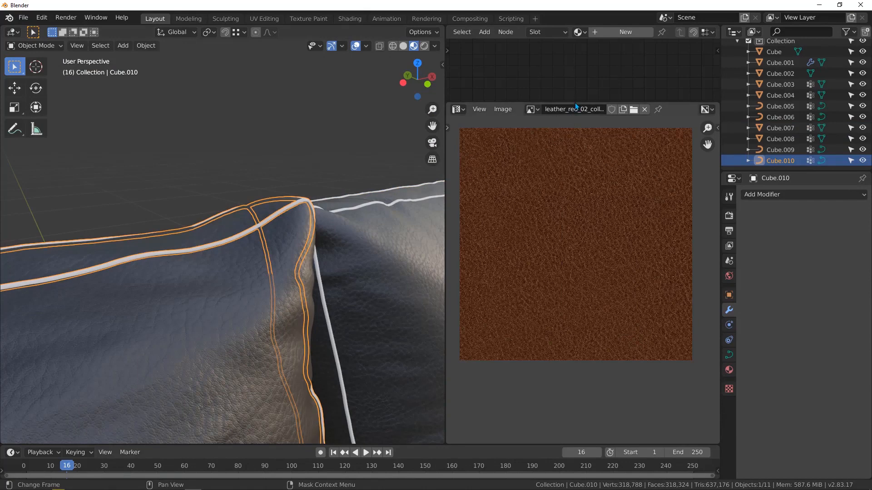
pyautogui.keyDown('shift'); pyautogui.click(320, 285); pyautogui.keyUp('shift')
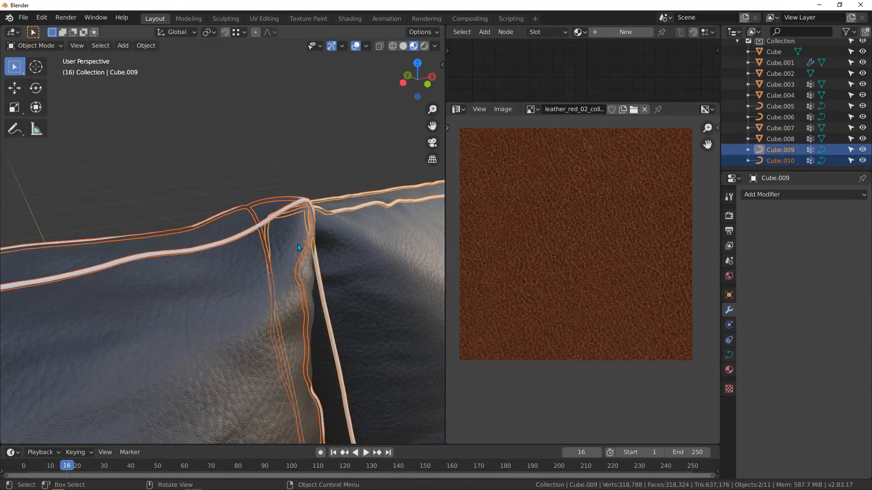
pyautogui.scroll(-10, 298, 244)
pyautogui.scroll(12, 284, 252)
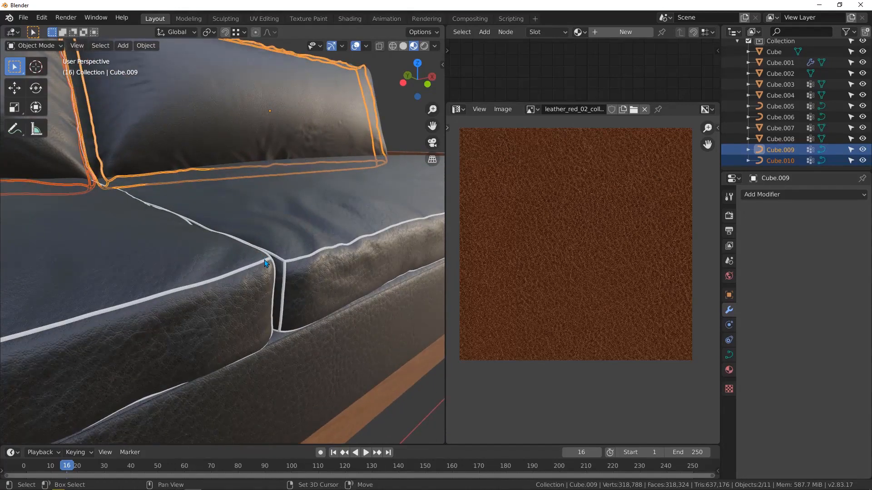
pyautogui.keyDown('shift'); pyautogui.click(268, 263); pyautogui.keyUp('shift')
pyautogui.keyDown('shift'); pyautogui.click(287, 260); pyautogui.keyUp('shift')
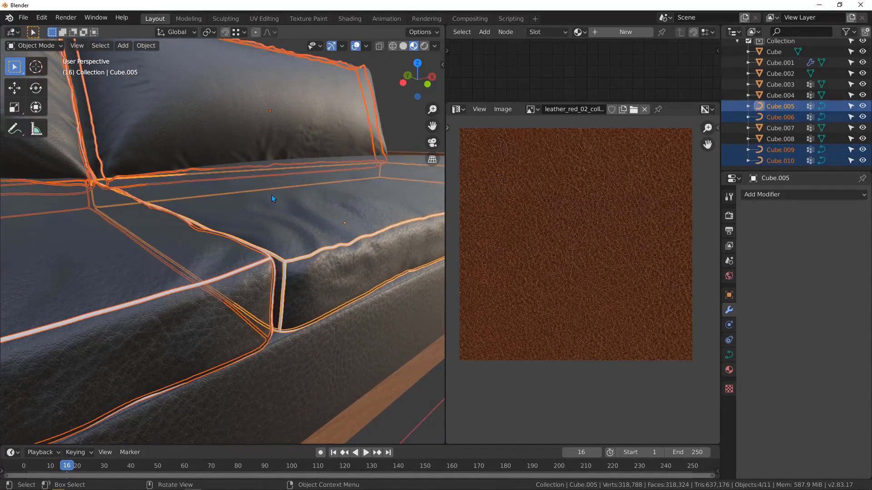
pyautogui.scroll(-3, 271, 199)
pyautogui.keyDown('shift'); pyautogui.moveTo(241, 166); pyautogui.dragTo(268, 244, button='middle'); pyautogui.keyUp('shift')
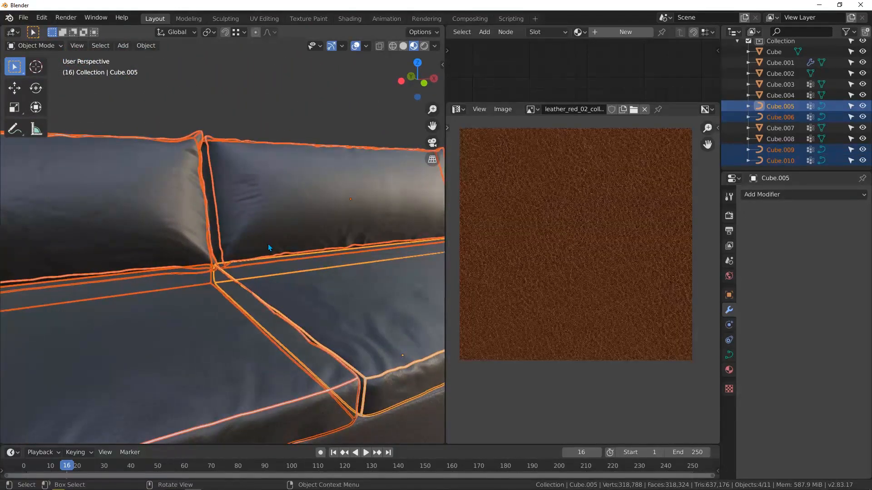
pyautogui.scroll(-3, 299, 258)
pyautogui.keyDown('shift'); pyautogui.moveTo(321, 303); pyautogui.dragTo(263, 265, button='middle'); pyautogui.keyUp('shift')
pyautogui.moveTo(282, 221); pyautogui.dragTo(298, 231, button='middle')
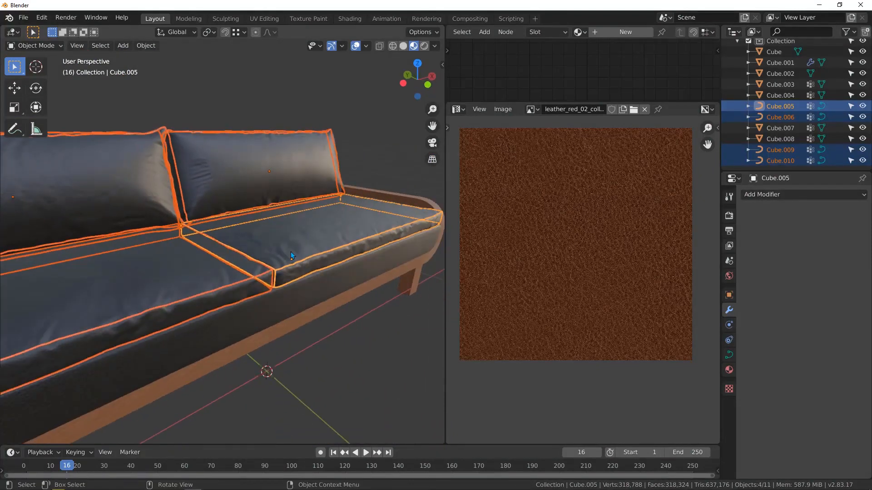
pyautogui.scroll(4, 291, 252)
pyautogui.keyDown('shift'); pyautogui.click(280, 239); pyautogui.keyUp('shift')
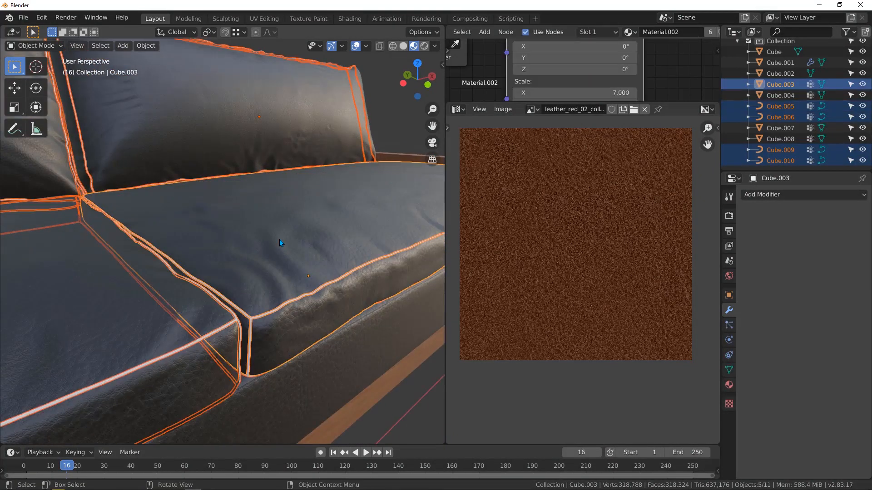
pyautogui.hotkey('ctrl', 'l')
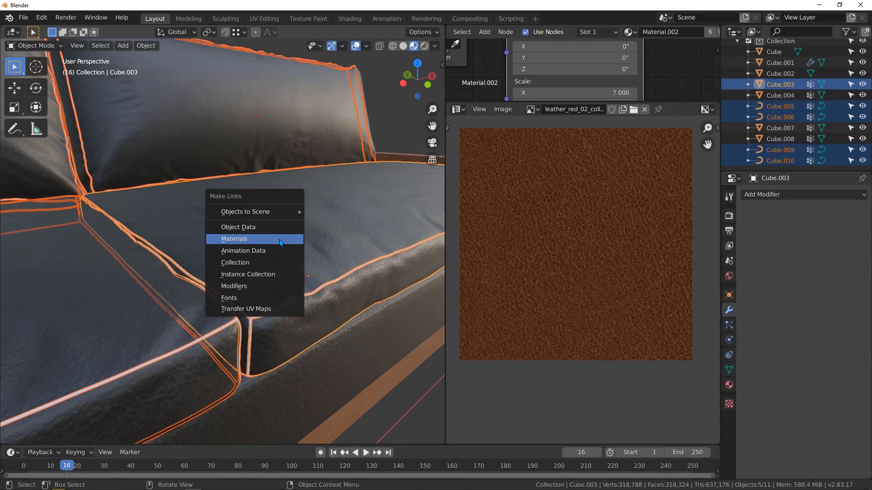
pyautogui.click(280, 239)
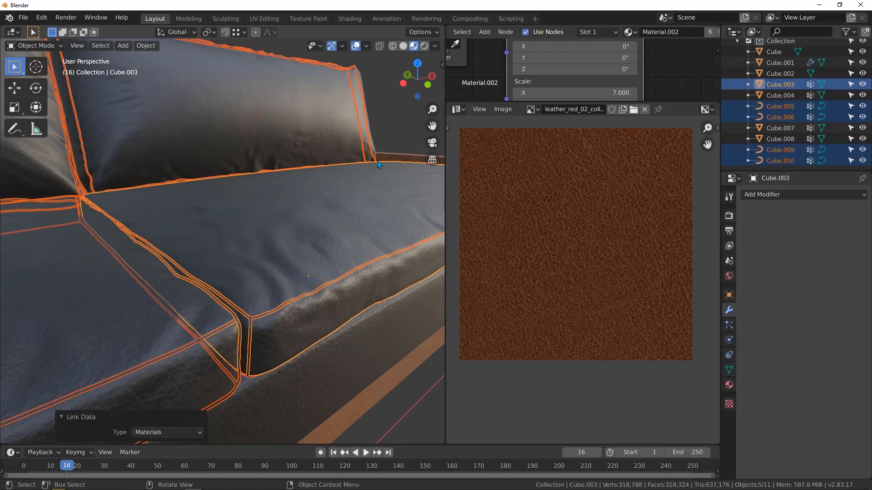
pyautogui.hotkey('alt', 'a')
pyautogui.scroll(6, 245, 322)
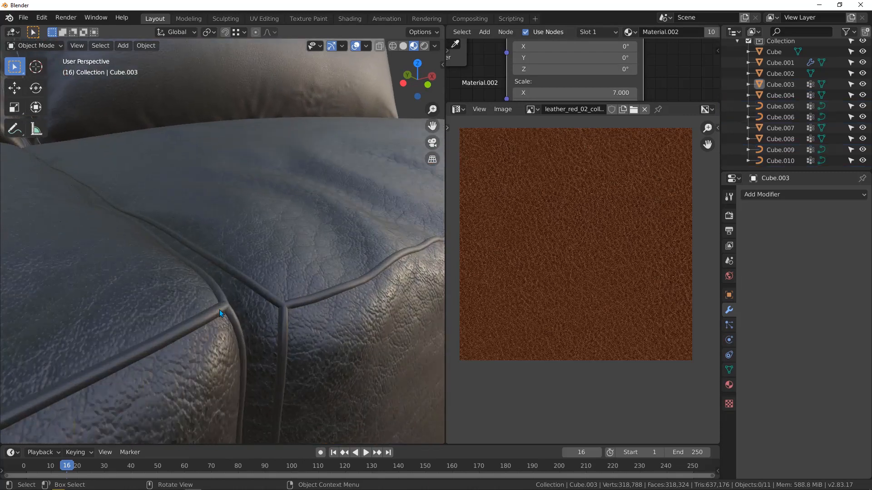
# Step: Examine the leather piping where the two seat cushions meet, both close up and across the whole sofa
pyautogui.scroll(-8, 220, 309)
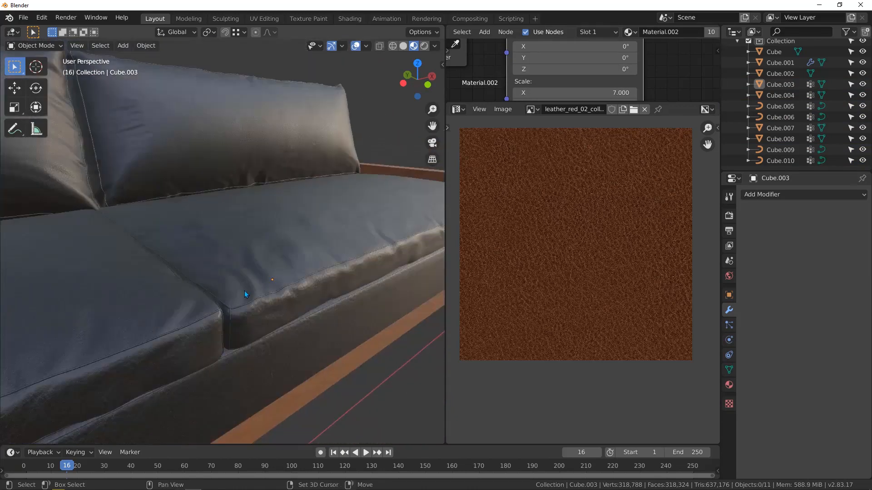
pyautogui.scroll(6, 245, 292)
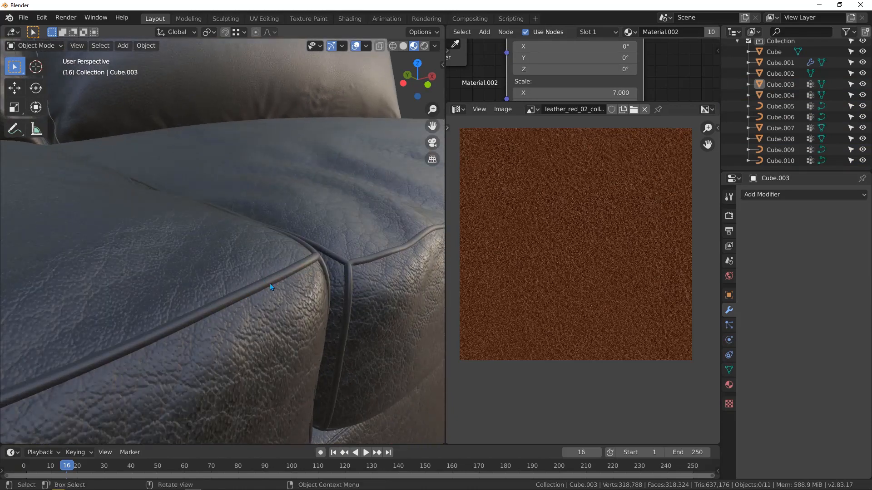
pyautogui.scroll(-10, 301, 294)
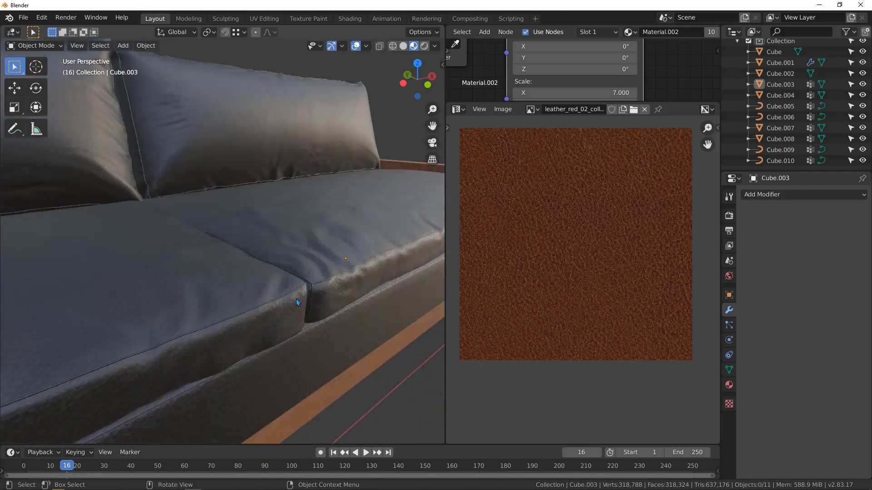
pyautogui.moveTo(266, 272); pyautogui.dragTo(255, 251, button='middle')
pyautogui.scroll(3, 190, 271)
pyautogui.scroll(3, 252, 256)
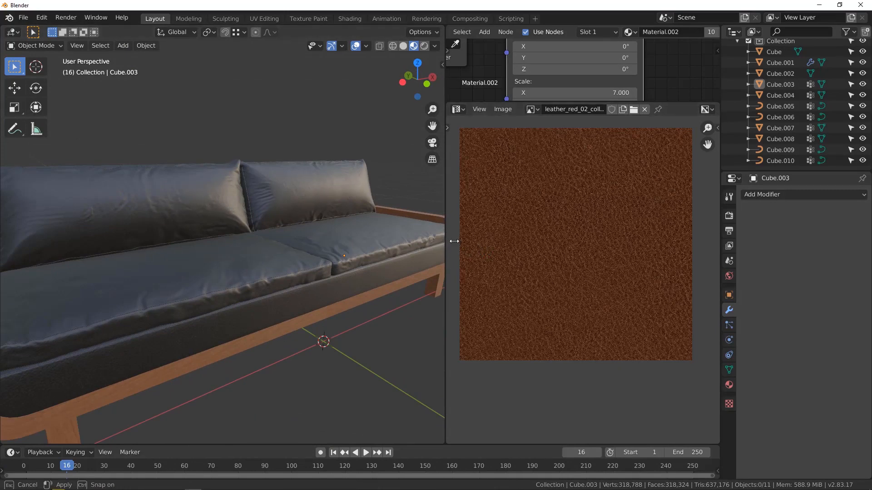
# Step: Widen the 3D viewport, add a plane at the origin beneath the sofa, and scale it up about 25.5 times as a floor
pyautogui.moveTo(454, 241); pyautogui.dragTo(744, 260)
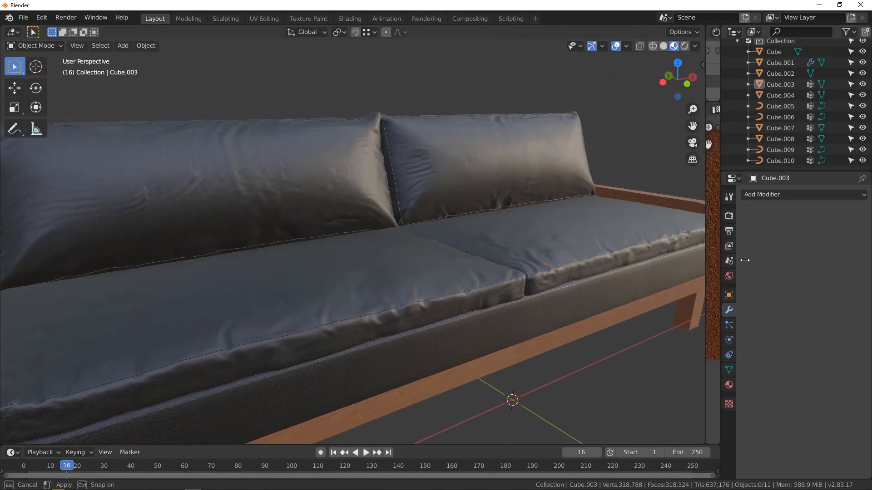
pyautogui.scroll(-6, 413, 233)
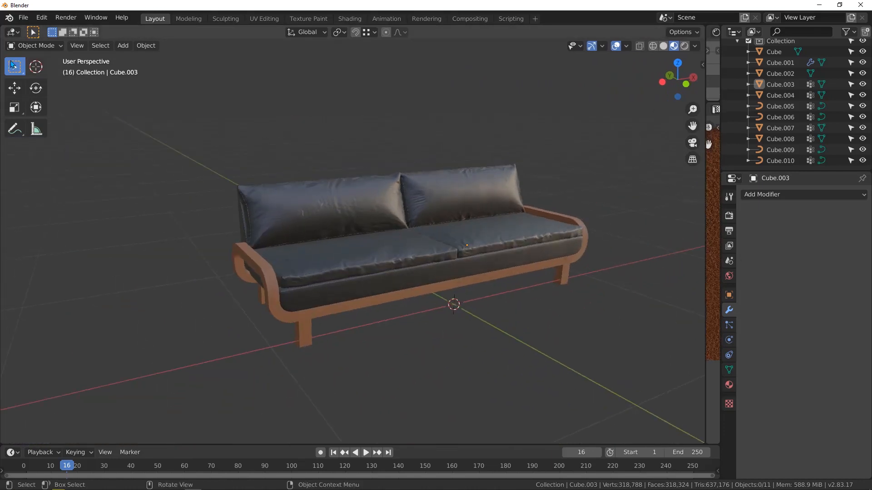
pyautogui.moveTo(401, 240); pyautogui.dragTo(405, 293, button='middle')
pyautogui.hotkey('shift', 'a')
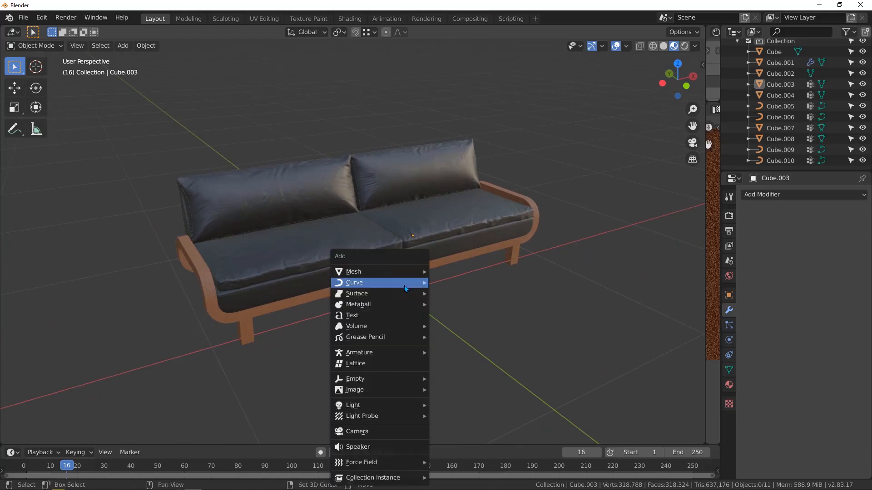
pyautogui.moveTo(370, 277)
pyautogui.click(462, 270)
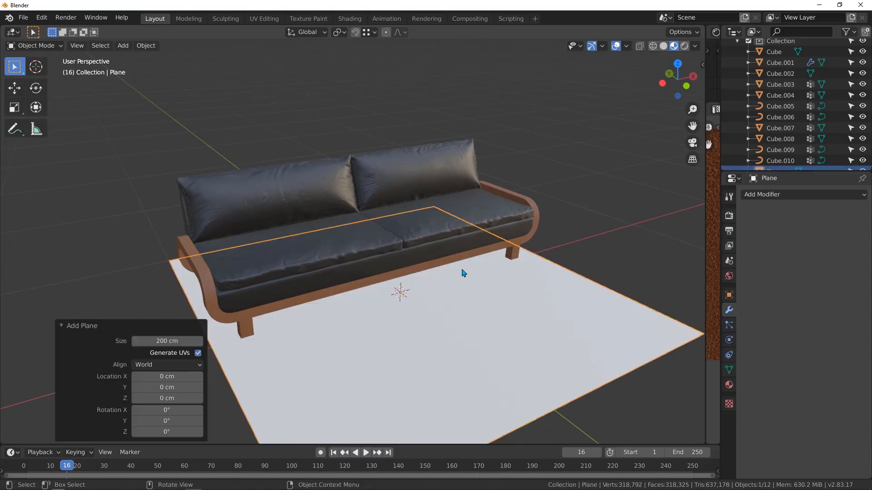
pyautogui.press('s')
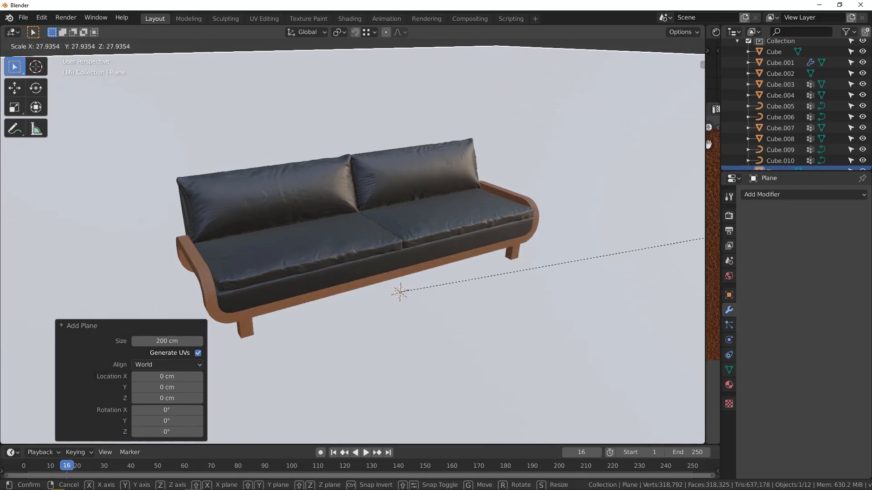
pyautogui.click(647, 390)
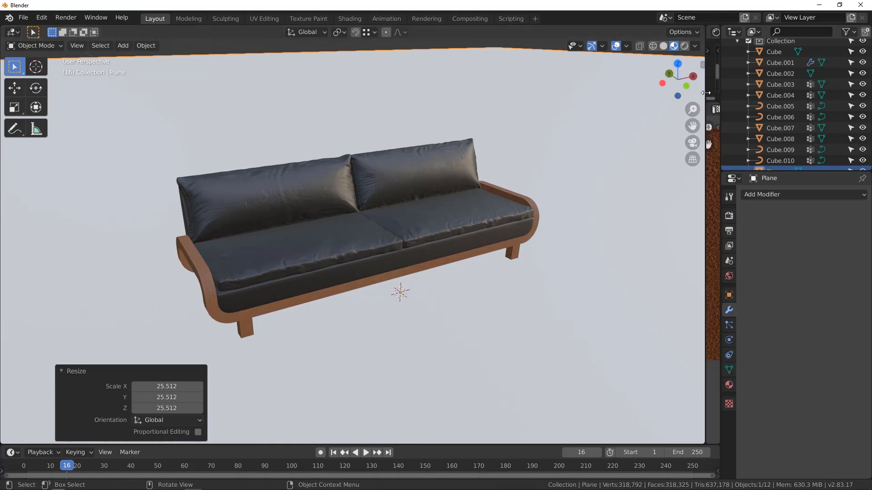
# Step: Enlarge the node editor and create a new material for the floor plane, bringing its Principled BSDF node into view
pyautogui.moveTo(566, 116); pyautogui.dragTo(468, 115)
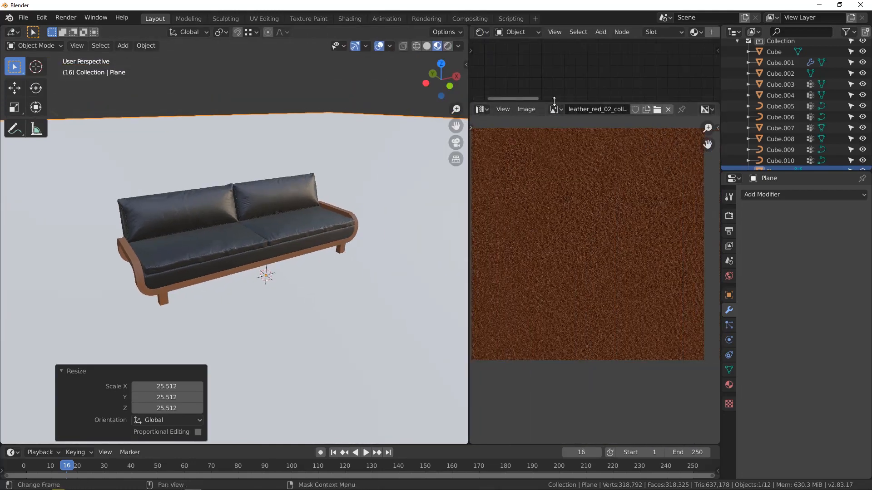
pyautogui.moveTo(554, 100); pyautogui.dragTo(563, 314)
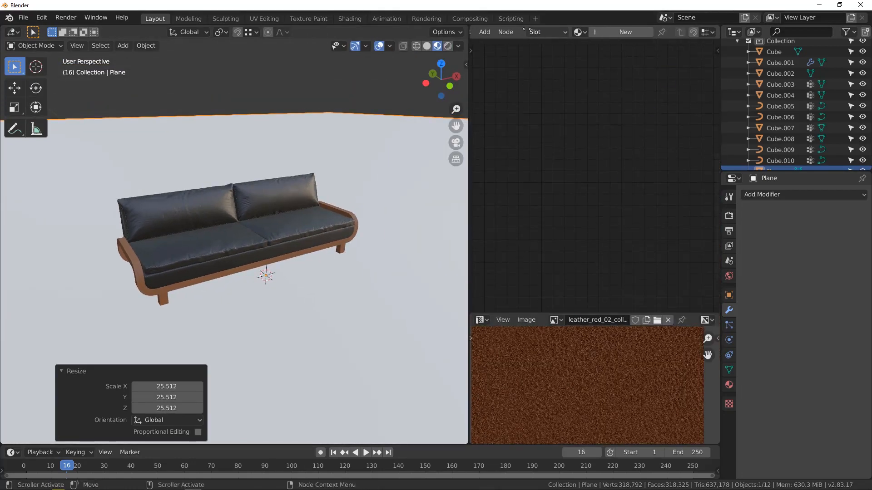
pyautogui.click(617, 30)
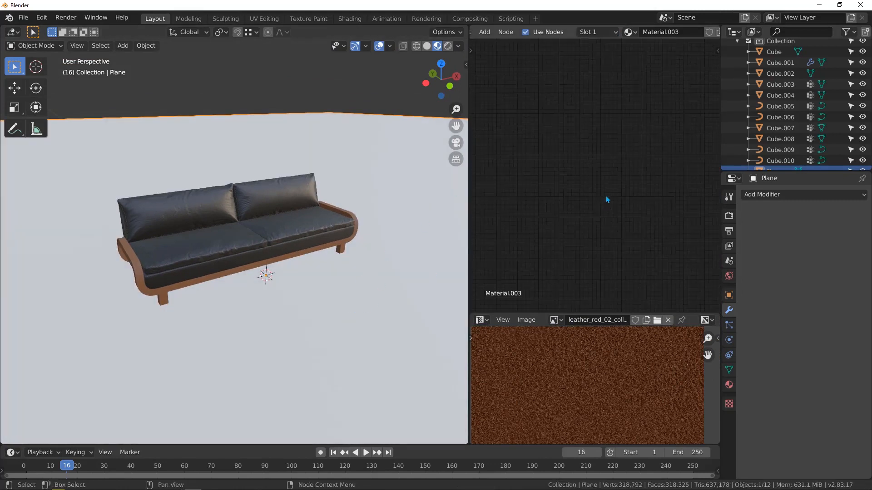
pyautogui.moveTo(590, 191); pyautogui.dragTo(444, 197, button='middle')
pyautogui.scroll(6, 525, 171)
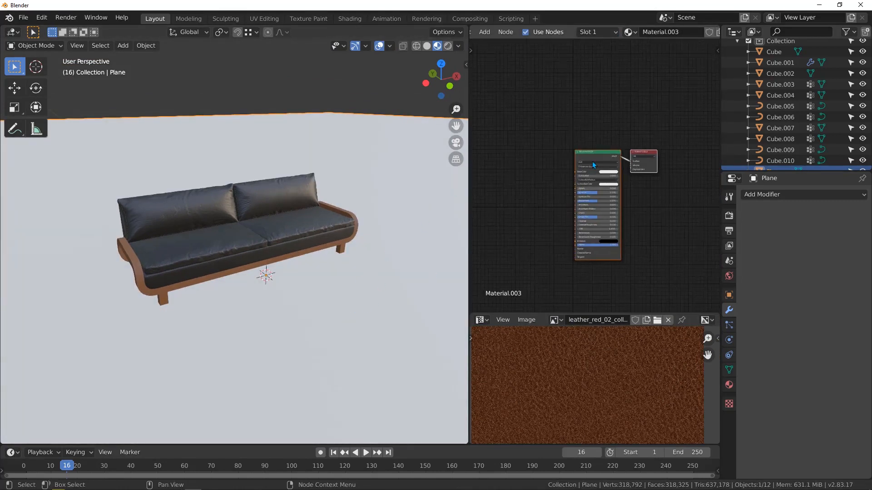
# Step: Darken the floor material's base color to a value of about 0.064 and set its roughness to about 0.324
pyautogui.click(622, 167)
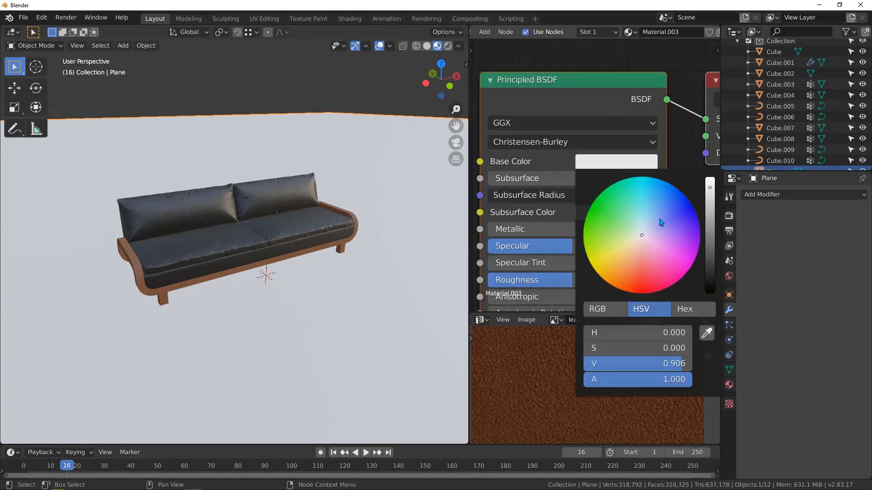
pyautogui.click(711, 282)
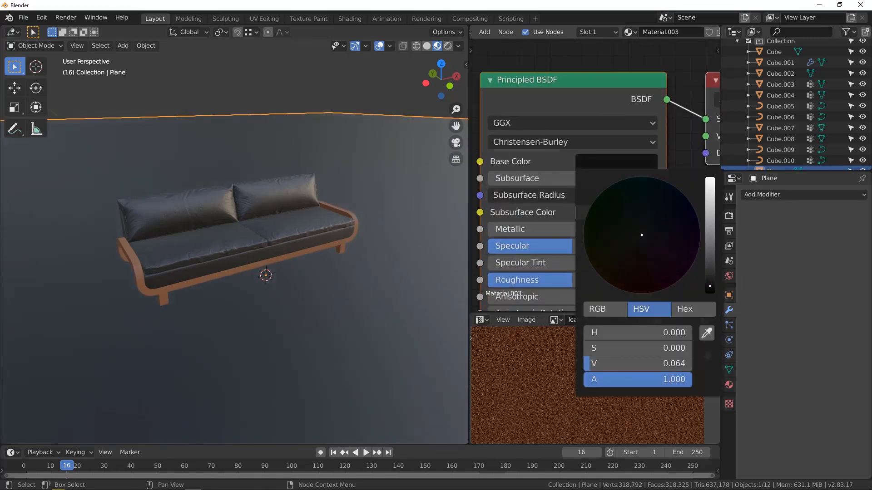
pyautogui.moveTo(547, 213); pyautogui.dragTo(595, 149, button='middle')
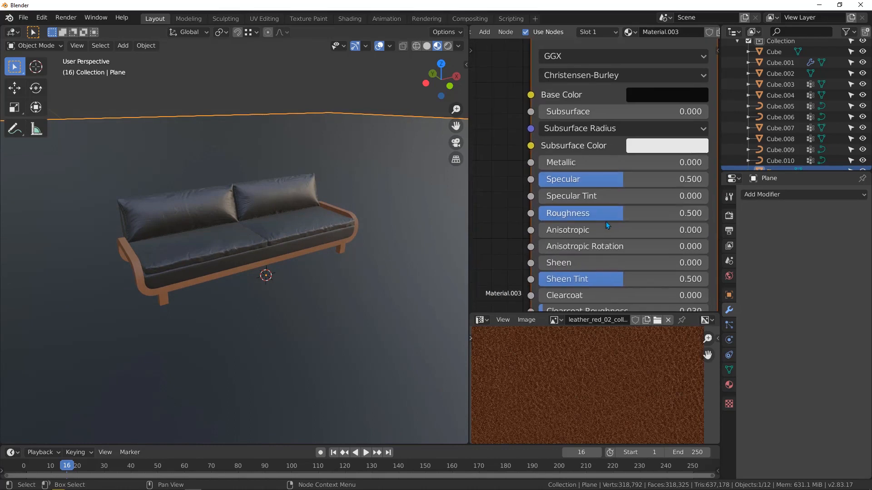
pyautogui.moveTo(617, 216); pyautogui.dragTo(595, 217)
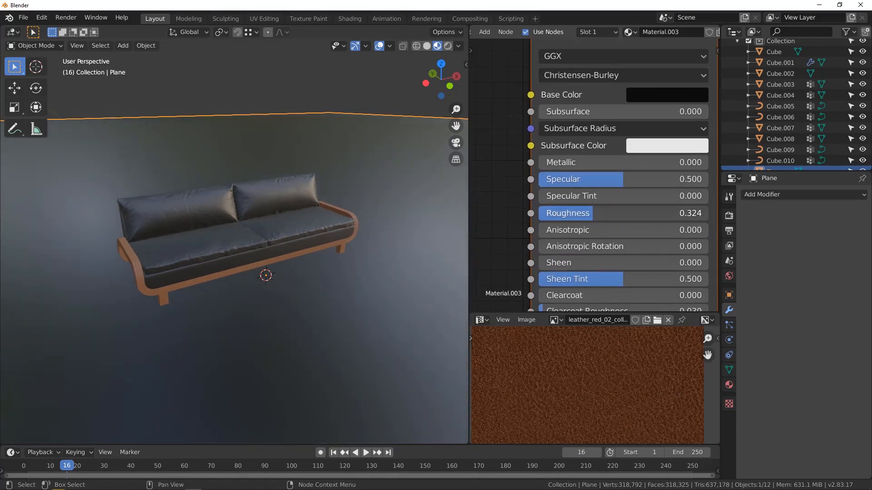
pyautogui.scroll(-3, 500, 191)
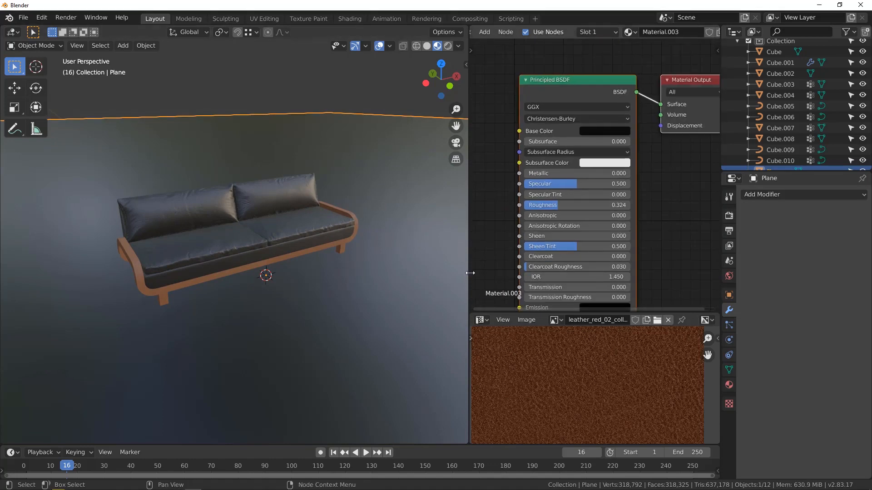
# Step: Select all the sofa parts in front view without the floor plane and raise them about 3.63 cm along Z to rest the legs on it
pyautogui.moveTo(468, 271); pyautogui.dragTo(724, 264)
pyautogui.moveTo(359, 233); pyautogui.dragTo(342, 215, button='middle')
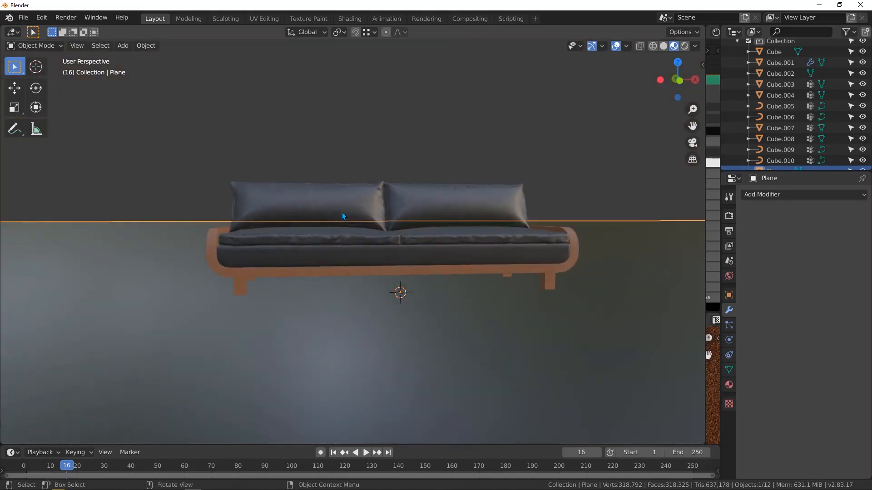
pyautogui.press('KP_1')
pyautogui.scroll(-2, 314, 219)
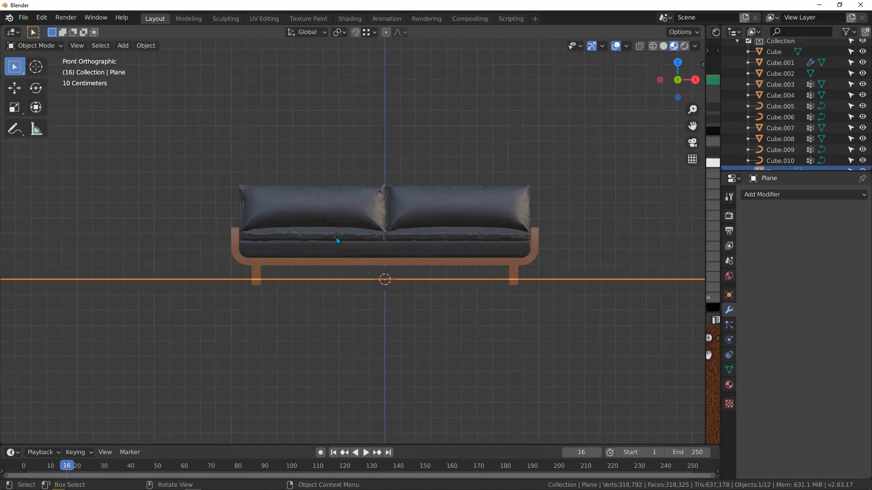
pyautogui.keyDown('shift'); pyautogui.moveTo(466, 210); pyautogui.dragTo(408, 209, button='middle'); pyautogui.keyUp('shift')
pyautogui.moveTo(147, 159); pyautogui.dragTo(489, 267)
pyautogui.scroll(8, 304, 265)
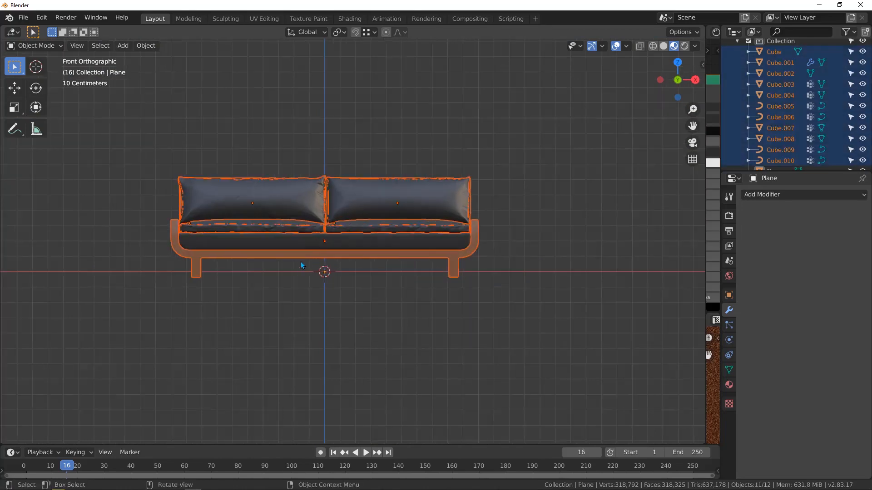
pyautogui.keyDown('shift'); pyautogui.moveTo(372, 269); pyautogui.dragTo(171, 269, button='middle'); pyautogui.keyUp('shift')
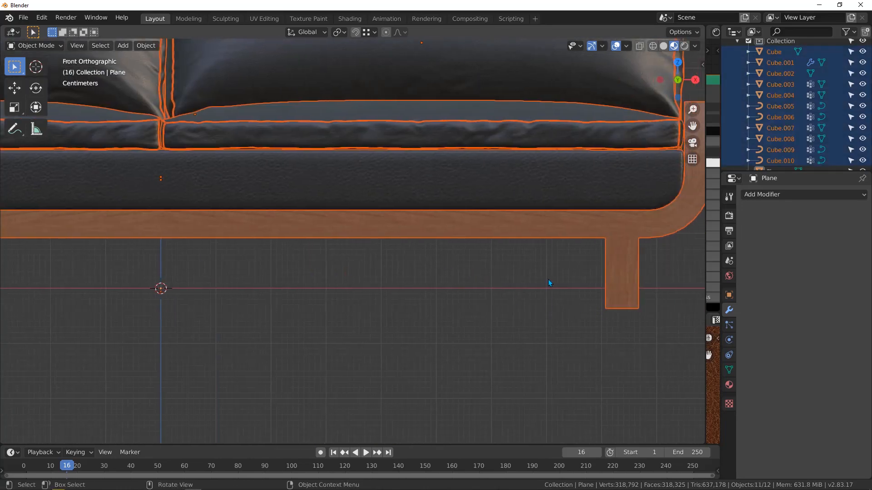
pyautogui.press('g')
pyautogui.press('z')
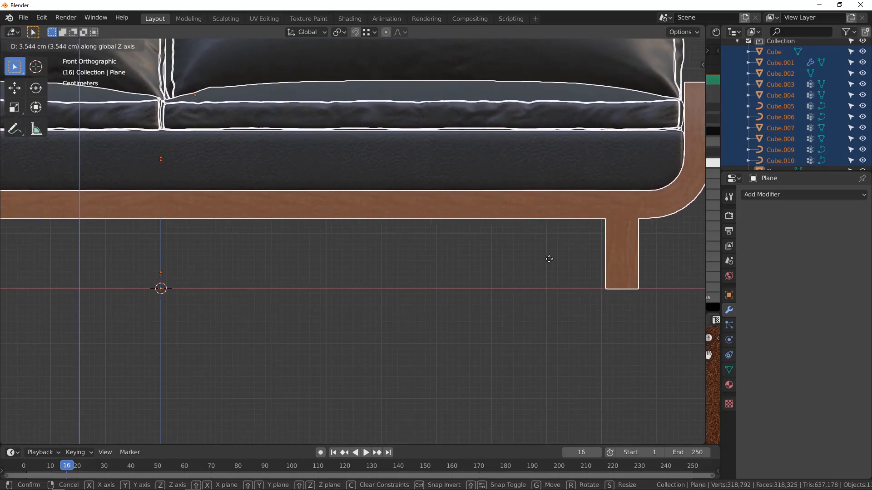
pyautogui.click(548, 258)
# Step: Check how the sofa's legs meet the floor plane, and clear the selection
pyautogui.scroll(-5, 500, 262)
pyautogui.moveTo(435, 269)
pyautogui.mouseDown(button='middle')
pyautogui.moveTo(370, 269)
pyautogui.moveTo(428, 283)
pyautogui.mouseUp(button='middle')
pyautogui.scroll(8, 391, 247)
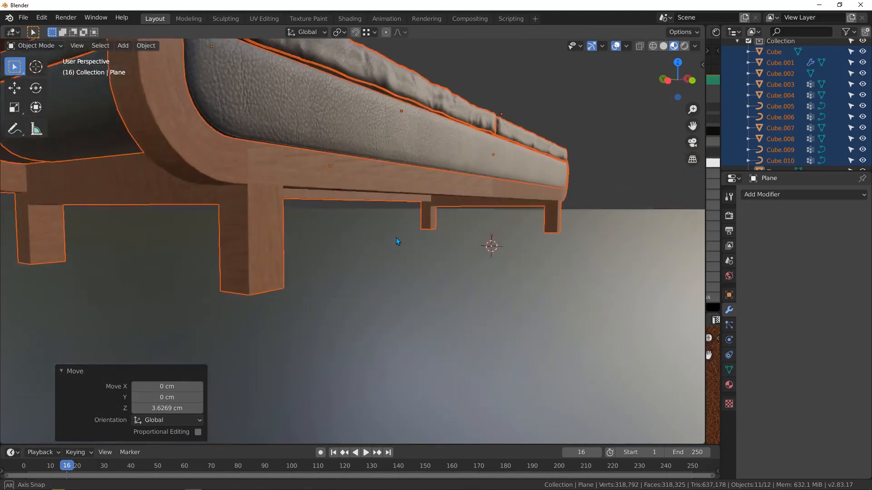
pyautogui.moveTo(396, 238); pyautogui.dragTo(342, 261, button='middle')
pyautogui.scroll(-6, 331, 276)
pyautogui.press('a')
pyautogui.press('a')
# Step: Add an area light at the origin and raise it about 147 cm along Z above the sofa
pyautogui.scroll(-1, 342, 258)
pyautogui.hotkey('shift', 'a')
pyautogui.moveTo(299, 382)
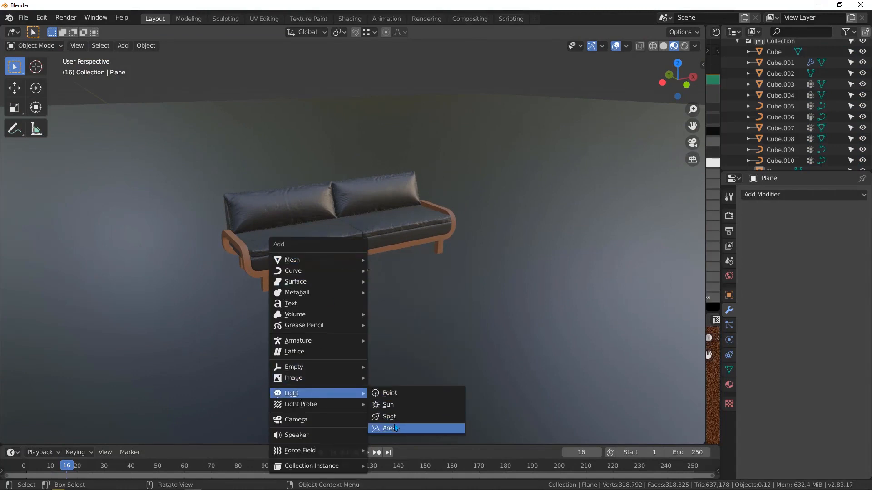
pyautogui.click(394, 426)
pyautogui.moveTo(382, 241); pyautogui.dragTo(380, 236, button='middle')
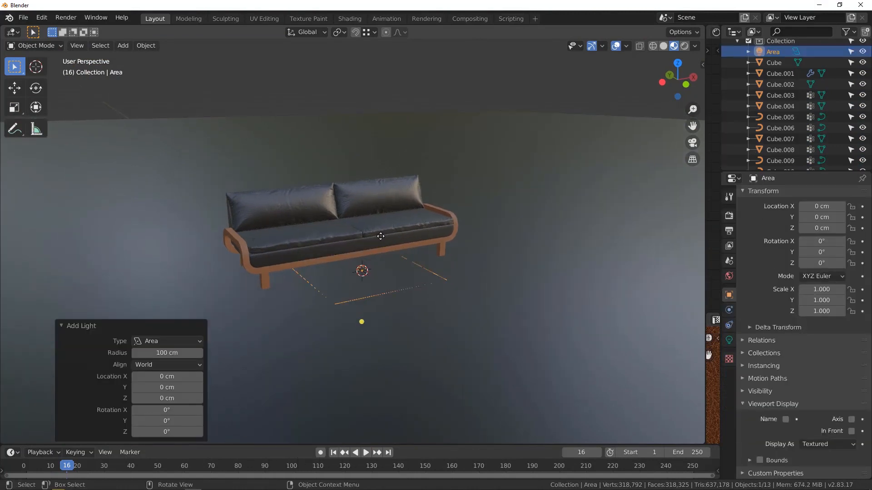
pyautogui.press('g')
pyautogui.press('z')
pyautogui.click(373, 131)
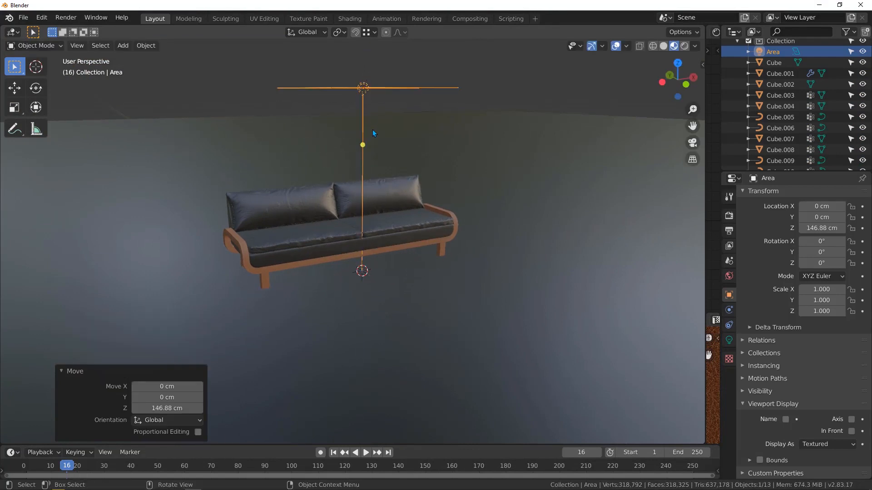
# Step: Raise the area light about 46 cm more along Z and move it about 249 cm along X to one side of the sofa
pyautogui.scroll(-2, 372, 130)
pyautogui.keyDown('shift'); pyautogui.moveTo(349, 156); pyautogui.dragTo(293, 222, button='middle'); pyautogui.keyUp('shift')
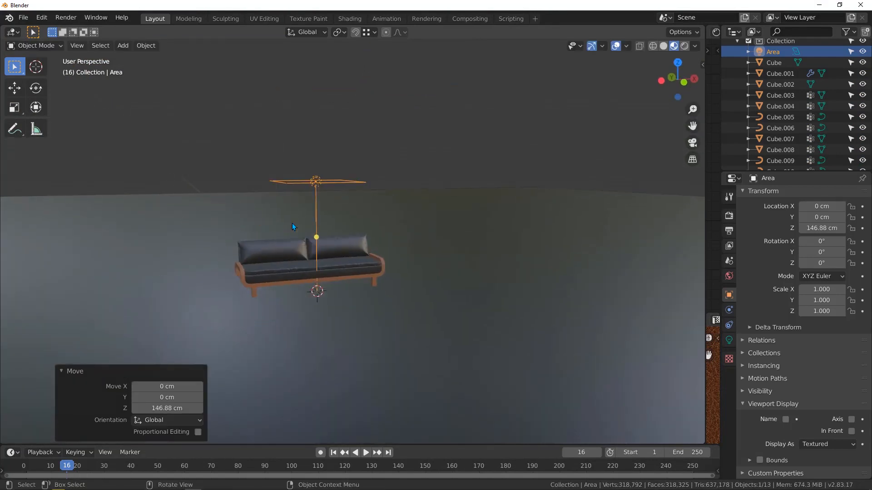
pyautogui.press('g')
pyautogui.press('z')
pyautogui.click(419, 166)
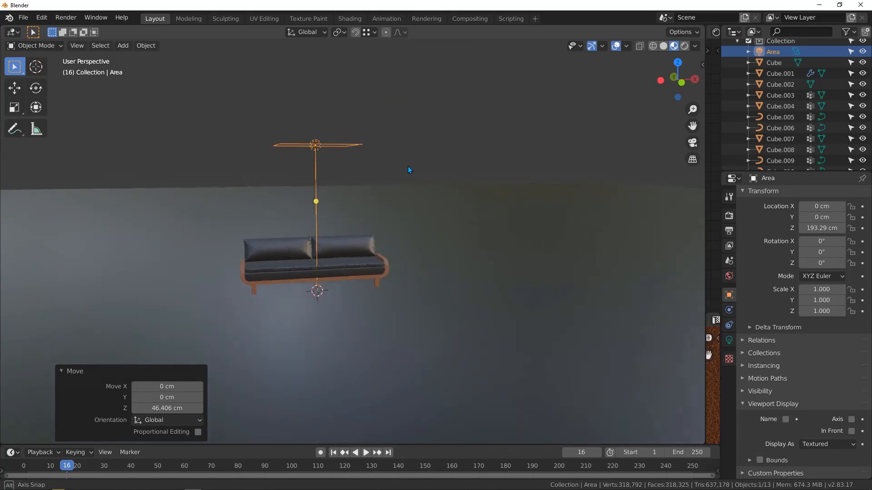
pyautogui.press('g')
pyautogui.press('x')
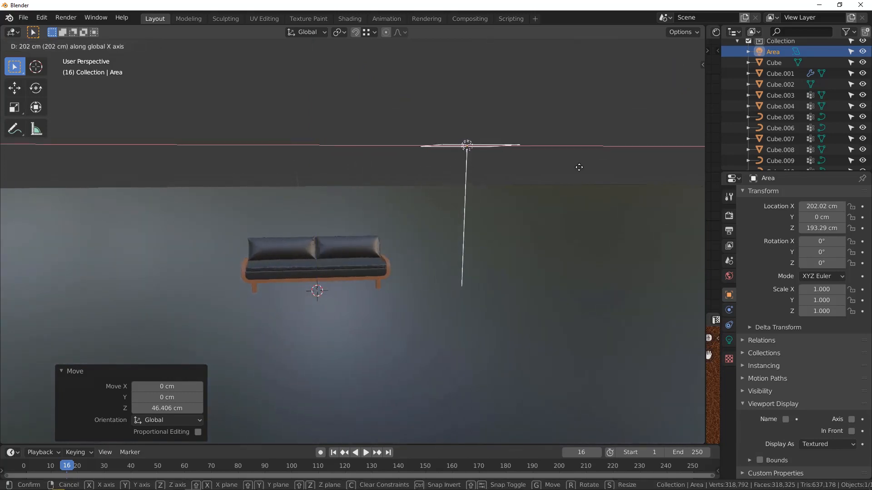
pyautogui.click(589, 171)
pyautogui.moveTo(563, 174); pyautogui.dragTo(550, 178, button='middle')
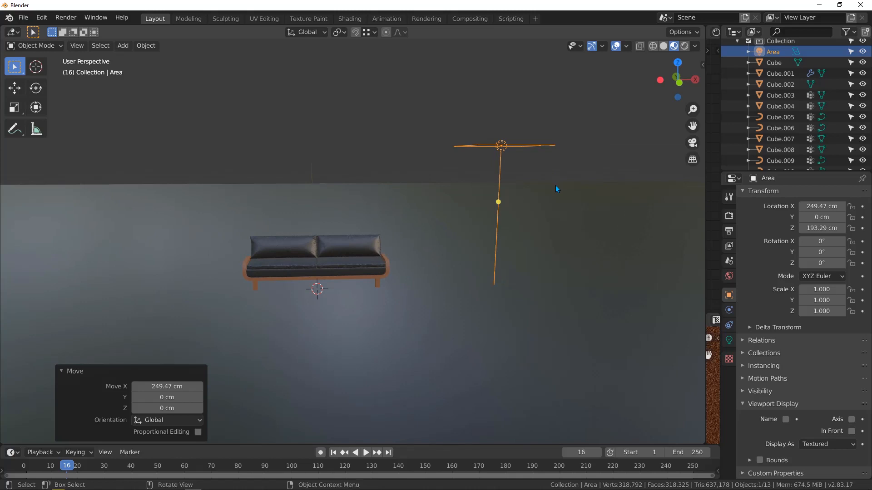
# Step: Duplicate the area light, move the copy along X to the opposite side of the sofa, and select both lights
pyautogui.hotkey('shift', 'd')
pyautogui.press('y')
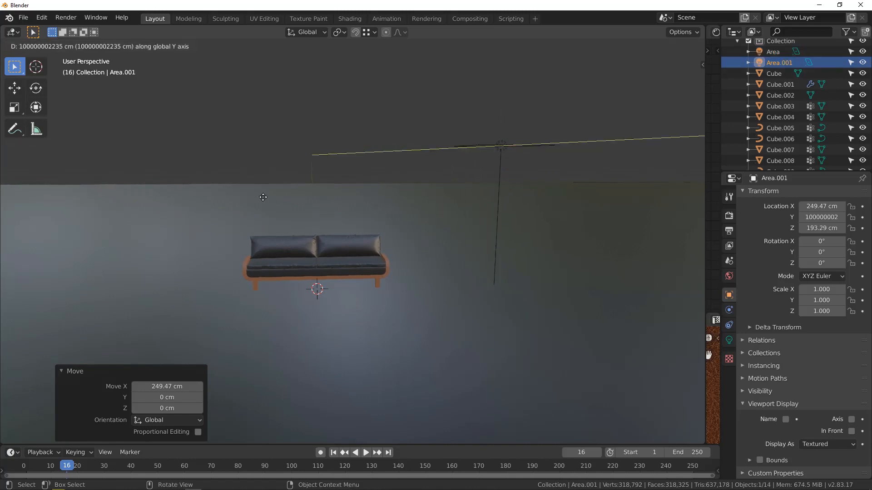
pyautogui.press('Escape')
pyautogui.moveTo(523, 183); pyautogui.dragTo(519, 187, button='middle')
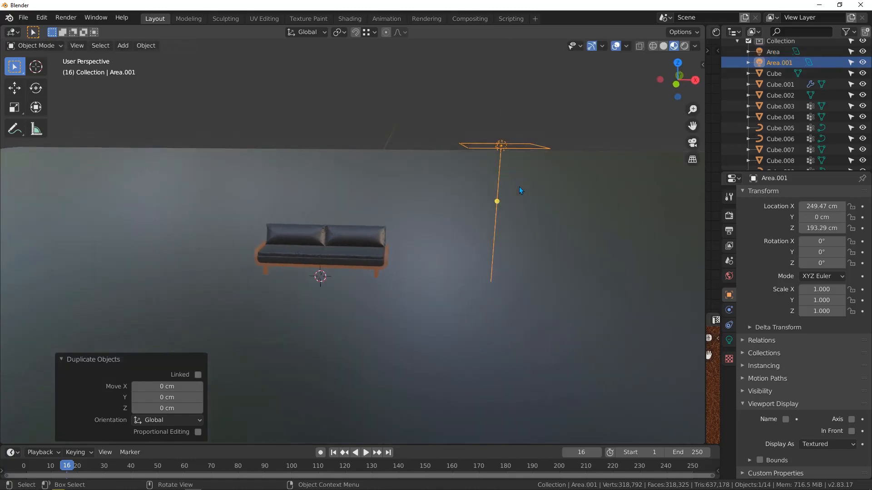
pyautogui.press('g')
pyautogui.press('x')
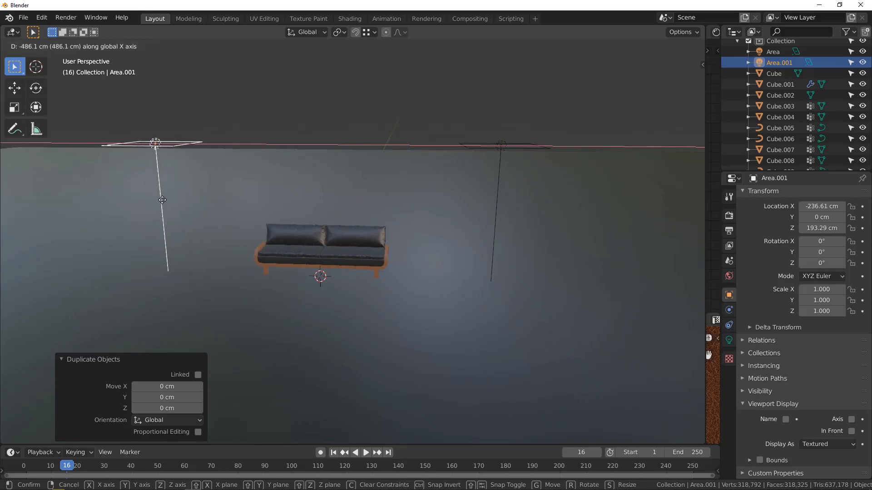
pyautogui.click(208, 200)
pyautogui.moveTo(209, 200); pyautogui.dragTo(487, 143, button='middle')
pyautogui.keyDown('shift'); pyautogui.click(480, 146); pyautogui.keyUp('shift')
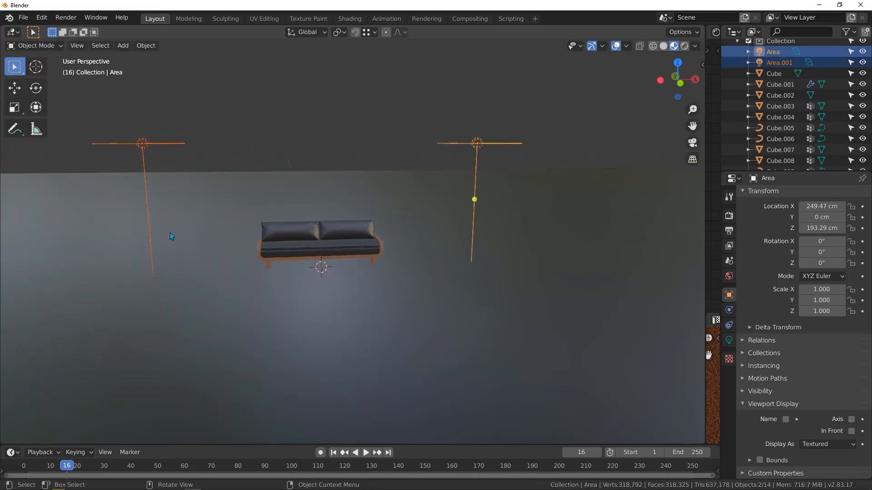
# Step: Try rotating both area lights freely toward the sofa, and clear their rotation
pyautogui.press('r')
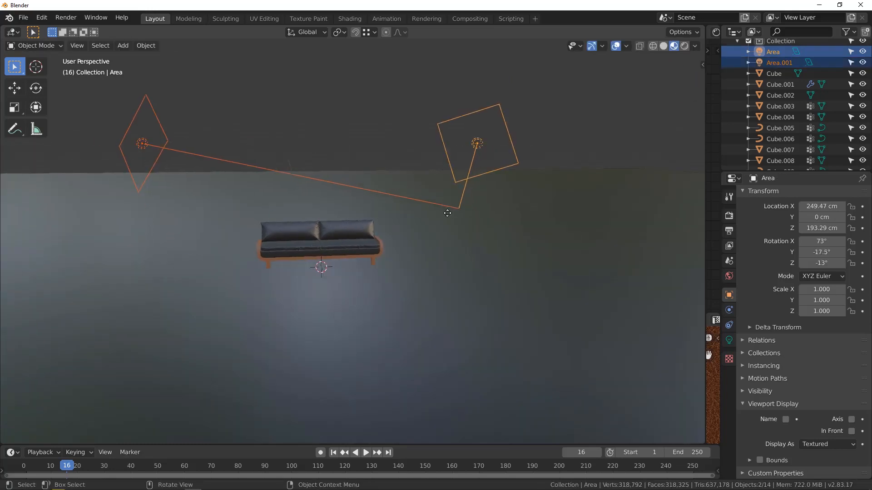
pyautogui.click(310, 244)
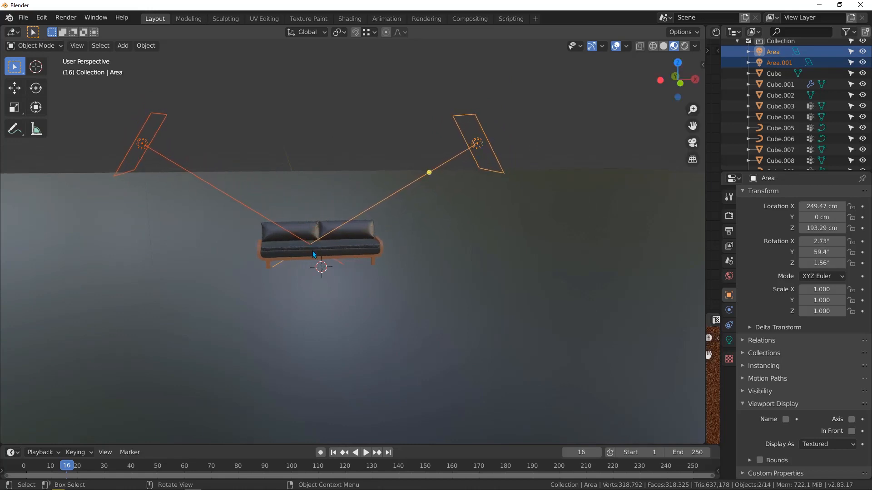
pyautogui.moveTo(313, 248); pyautogui.dragTo(363, 220, button='middle')
pyautogui.hotkey('alt', 'r')
pyautogui.moveTo(404, 202); pyautogui.dragTo(119, 180, button='middle')
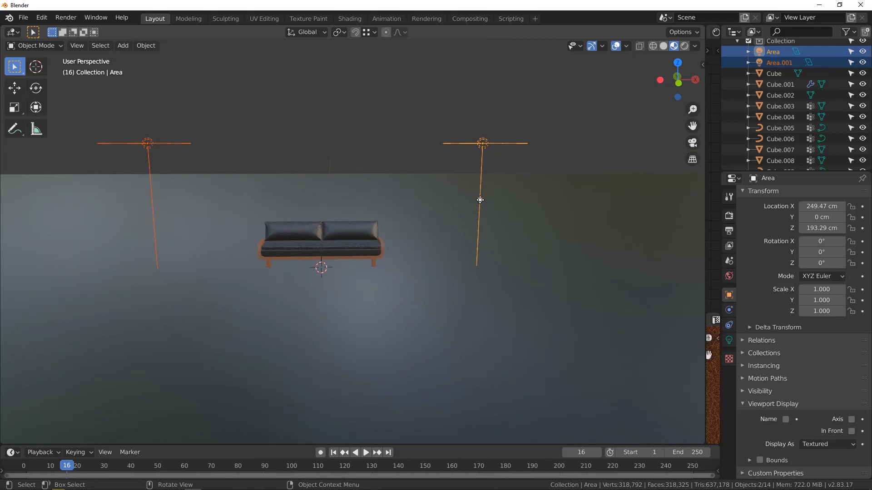
# Step: Aim both area lights at the middle of the sofa seat
pyautogui.moveTo(480, 200); pyautogui.dragTo(323, 245)
pyautogui.moveTo(319, 249); pyautogui.dragTo(413, 179, button='middle')
pyautogui.scroll(-4, 411, 168)
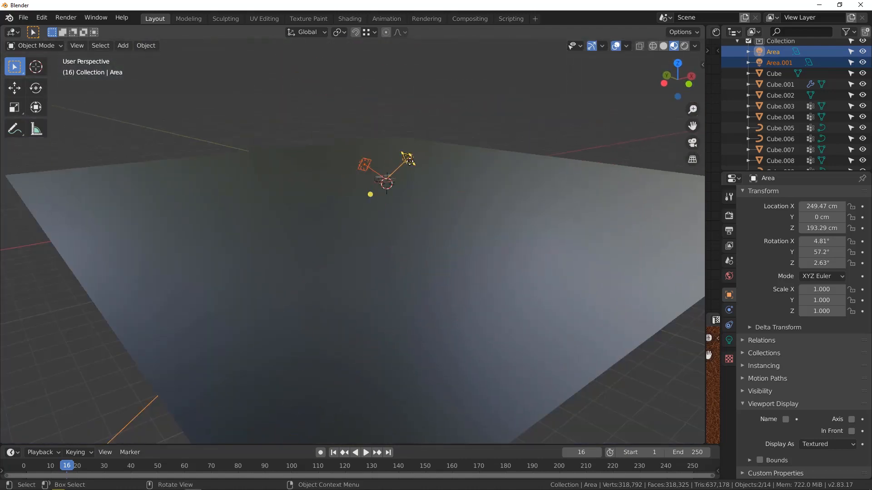
# Step: Select the original area light on the positive X side and set its power to 400 W
pyautogui.scroll(14, 409, 155)
pyautogui.click(384, 151)
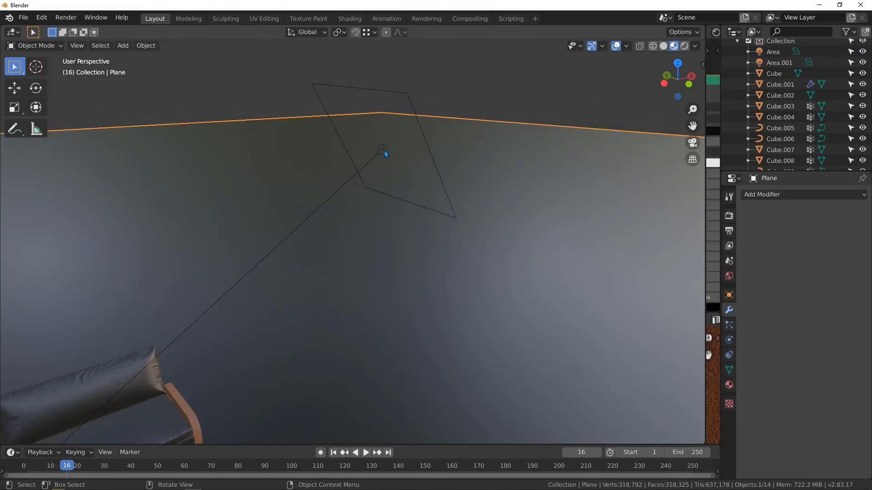
pyautogui.click(383, 149)
pyautogui.scroll(-4, 381, 152)
pyautogui.moveTo(376, 178); pyautogui.dragTo(352, 222, button='middle')
pyautogui.click(729, 340)
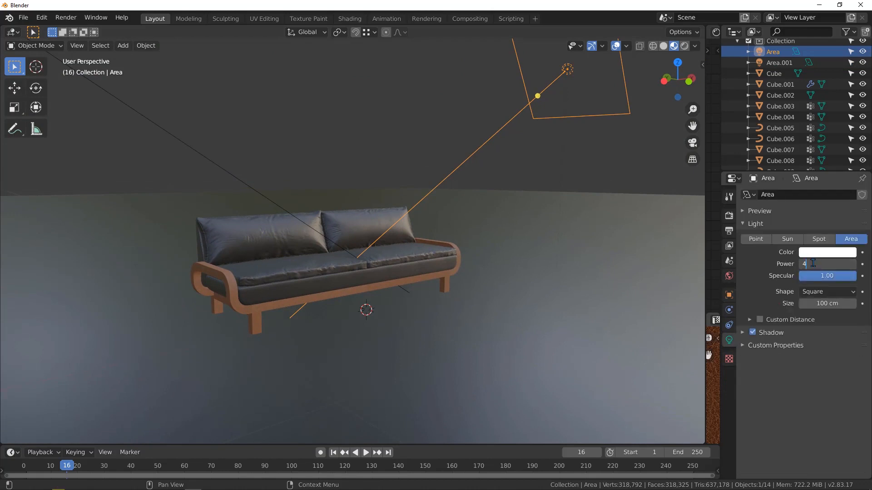
# Step: Set the power of the duplicated area light on the sofa's other side to 400 W
pyautogui.scroll(-3, 448, 214)
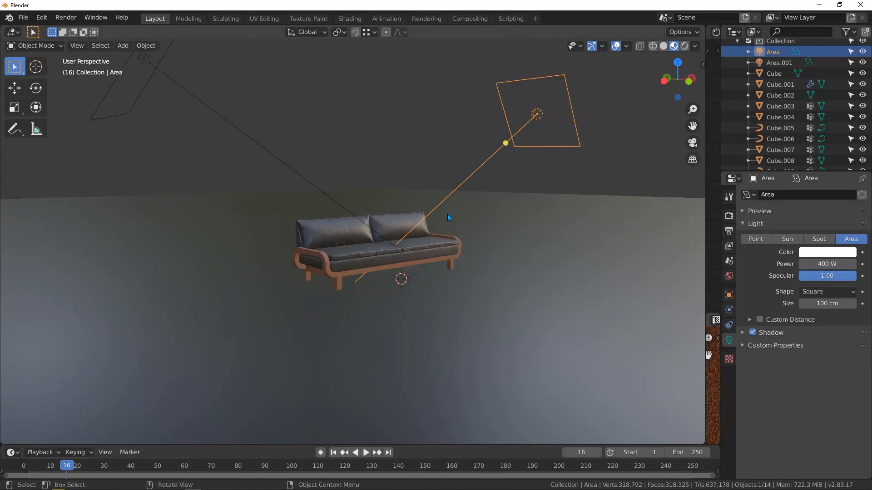
pyautogui.moveTo(448, 214); pyautogui.dragTo(386, 200, button='middle')
pyautogui.click(305, 170)
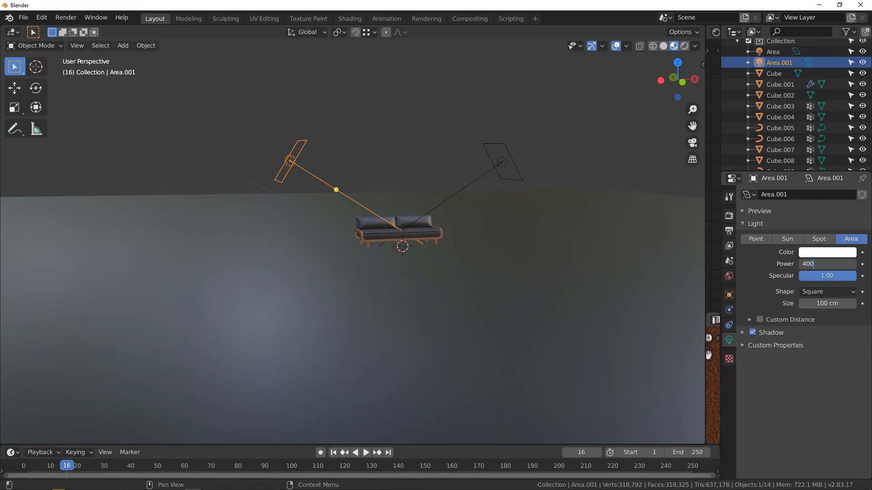
# Step: Duplicate the original area light, place the copy about 318 cm along negative Y in front of the sofa, and aim it at the seat
pyautogui.moveTo(462, 171); pyautogui.dragTo(465, 206, button='middle')
pyautogui.click(498, 152)
pyautogui.hotkey('shift', 'd')
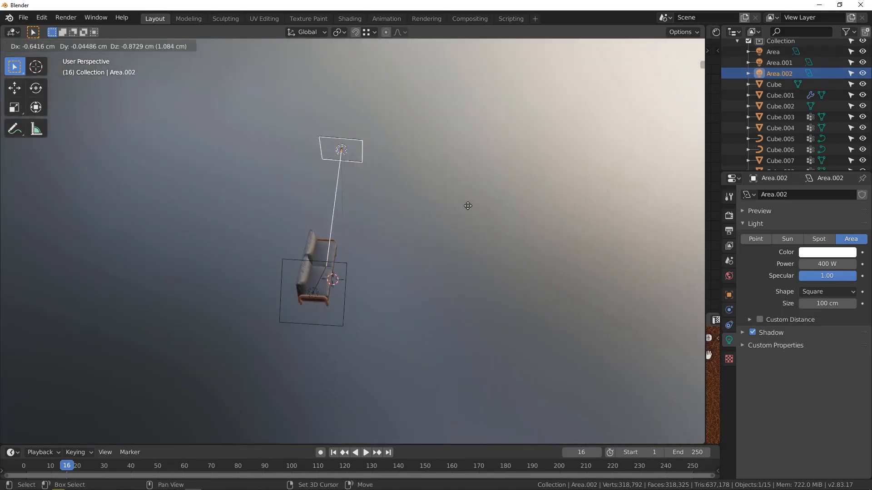
pyautogui.click(479, 268)
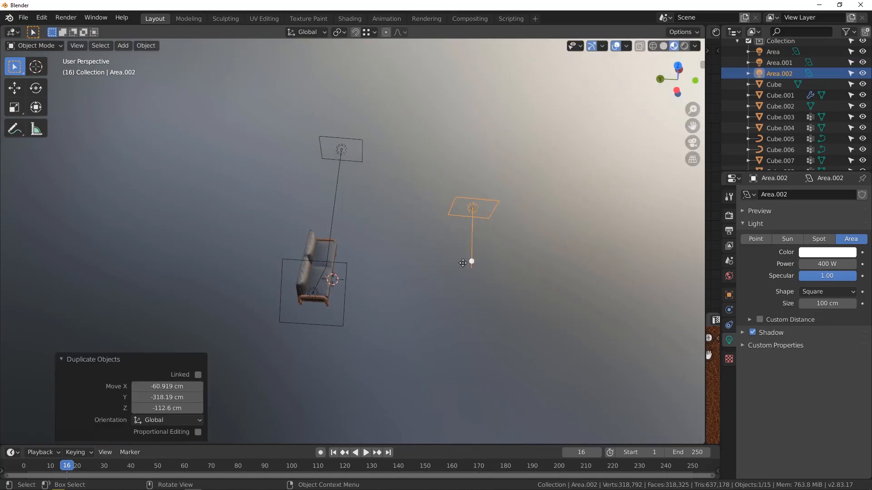
pyautogui.moveTo(463, 263); pyautogui.dragTo(333, 259)
# Step: Raise the front area light along Z to roughly the height of the other lights and aim it back at the sofa
pyautogui.moveTo(326, 255); pyautogui.dragTo(333, 197, button='middle')
pyautogui.scroll(4, 333, 197)
pyautogui.scroll(-5, 340, 209)
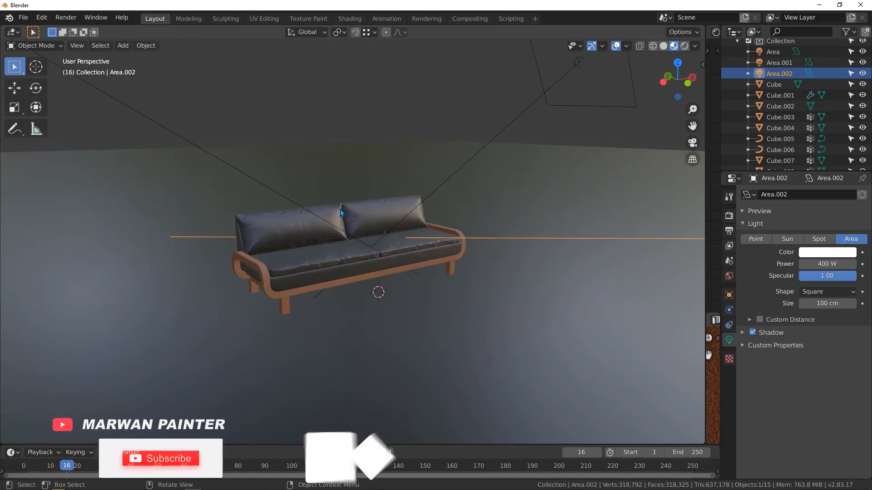
pyautogui.click(569, 220)
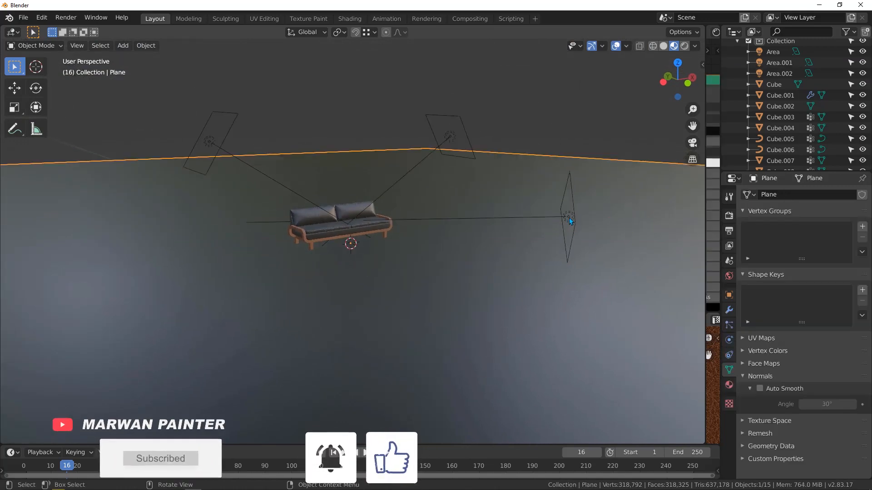
pyautogui.click(569, 217)
pyautogui.press('g')
pyautogui.press('z')
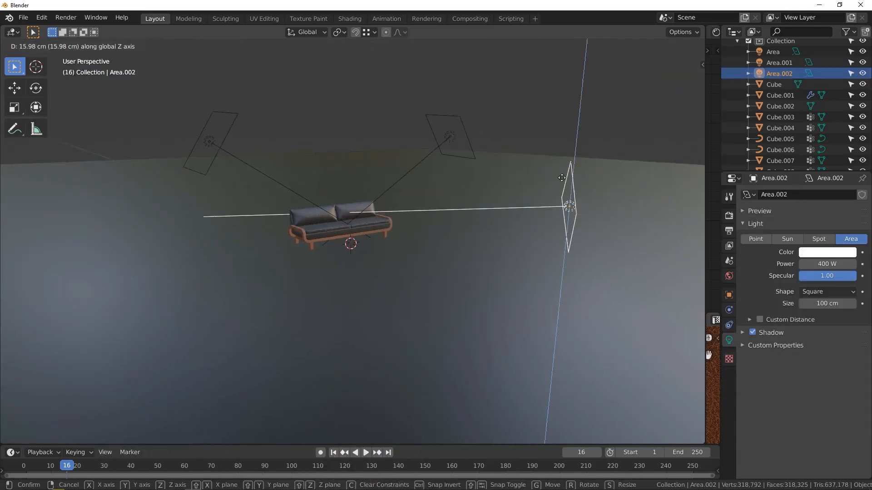
pyautogui.click(520, 129)
pyautogui.moveTo(520, 129); pyautogui.dragTo(339, 219)
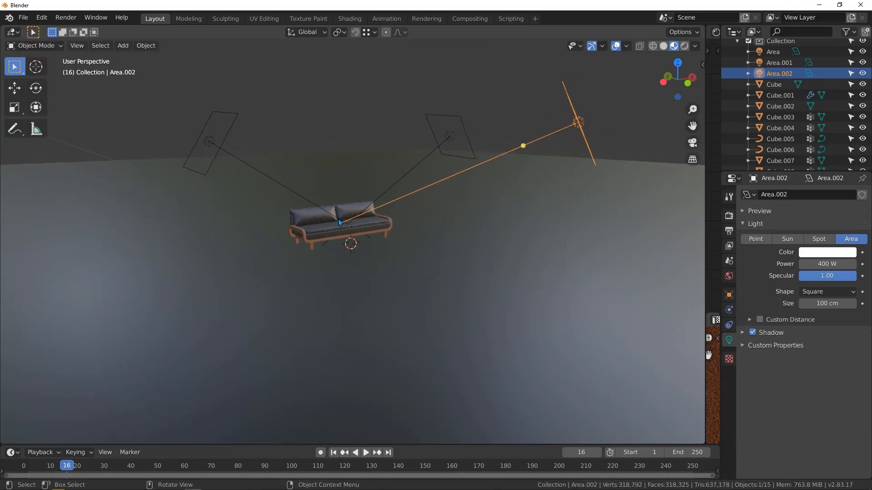
# Step: Switch the viewport to rendered shading to preview the lit sofa up close
pyautogui.scroll(5, 339, 221)
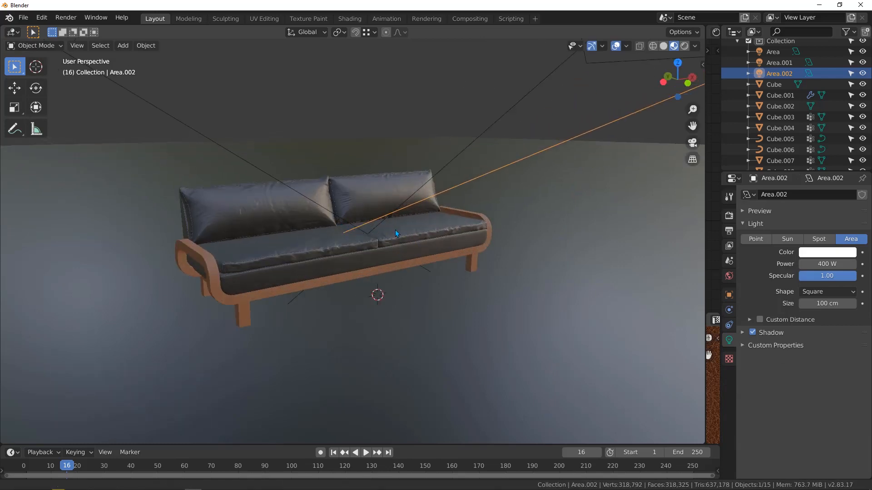
pyautogui.keyDown('shift'); pyautogui.moveTo(395, 230); pyautogui.dragTo(374, 209, button='middle'); pyautogui.keyUp('shift')
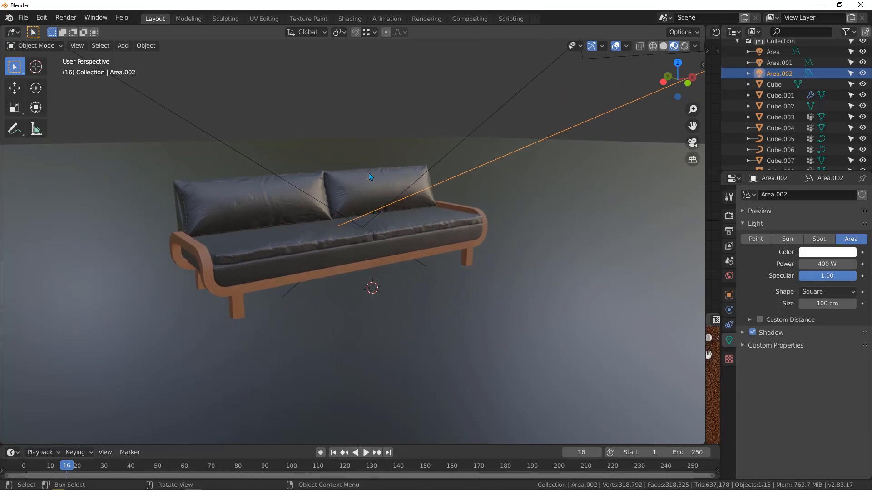
pyautogui.hotkey('shift', 'z')
pyautogui.press('z')
pyautogui.click(364, 140)
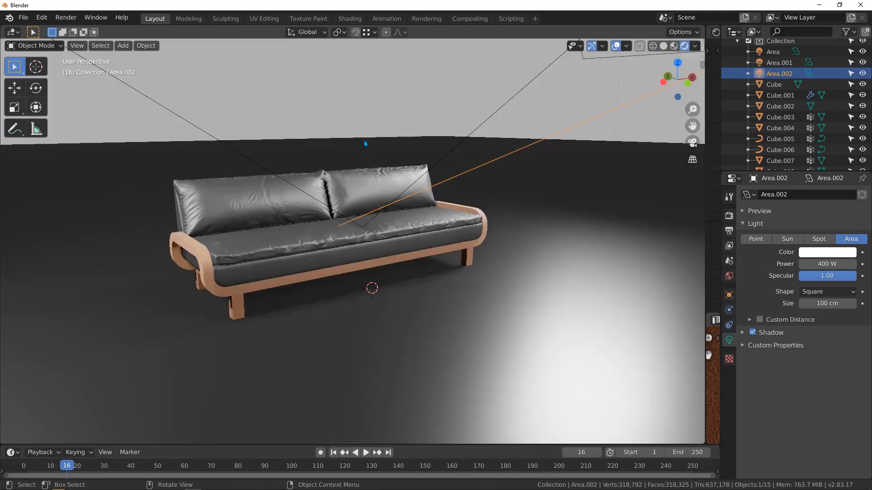
pyautogui.scroll(4, 274, 230)
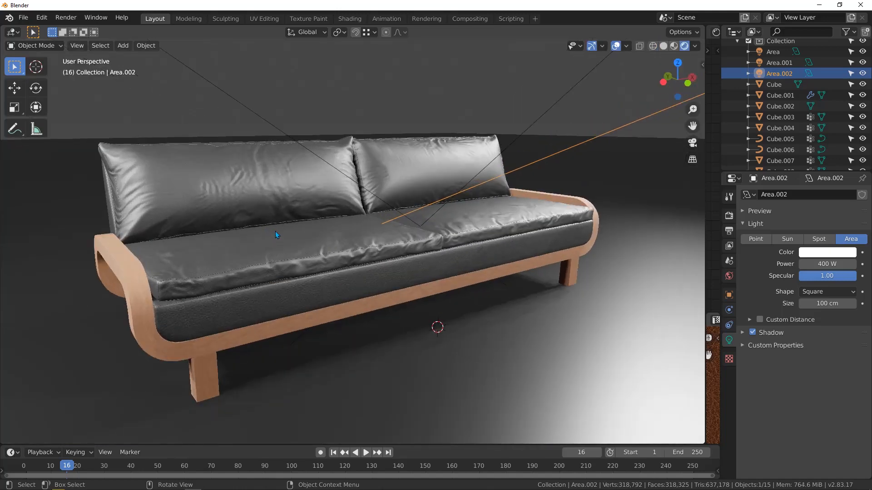
# Step: Change the scene's render engine from Eevee to Cycles
pyautogui.click(342, 239)
pyautogui.moveTo(342, 240); pyautogui.dragTo(316, 231, button='middle')
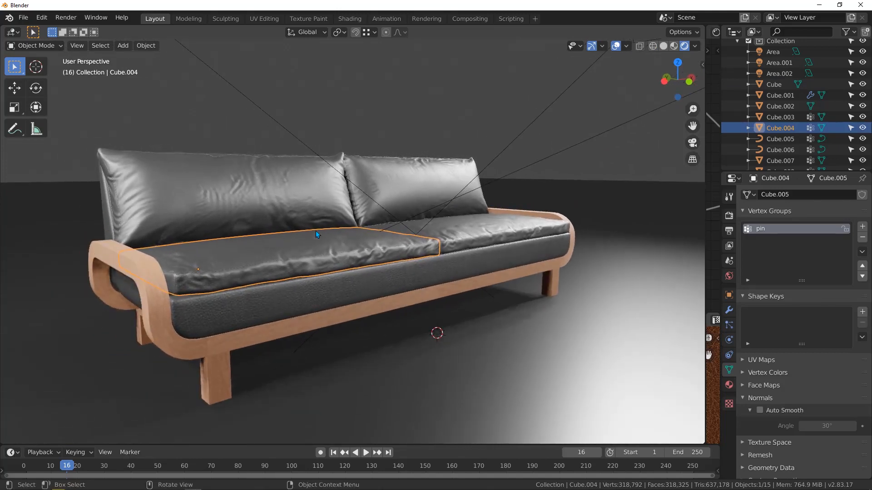
pyautogui.click(729, 217)
pyautogui.click(836, 195)
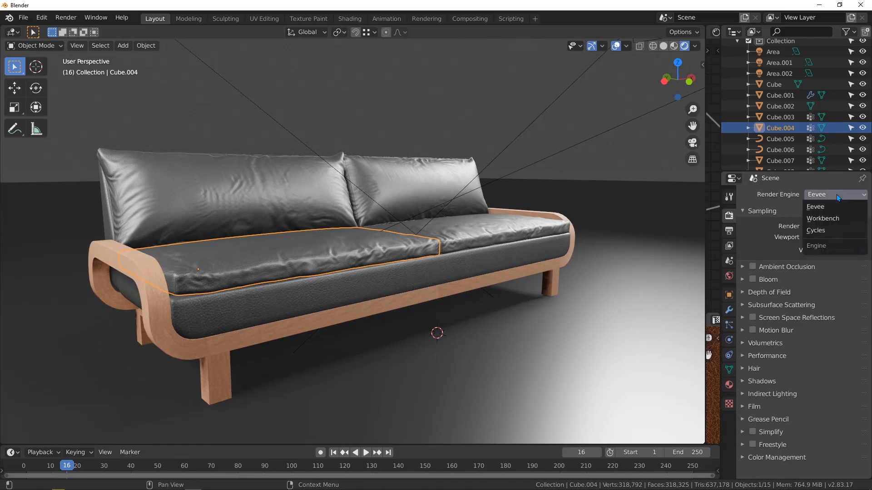
pyautogui.click(817, 230)
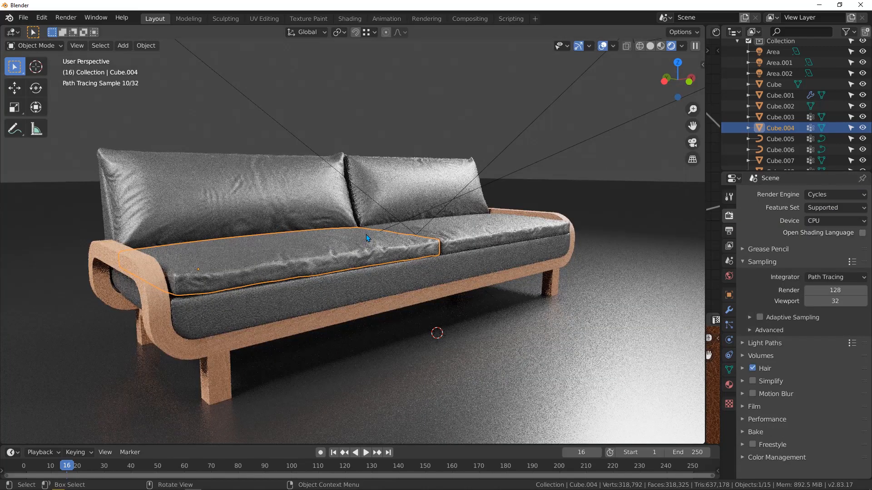
# Step: Widen the shader editor beside the viewport and select the sofa's wooden frame to show its material nodes
pyautogui.moveTo(706, 205); pyautogui.dragTo(444, 205)
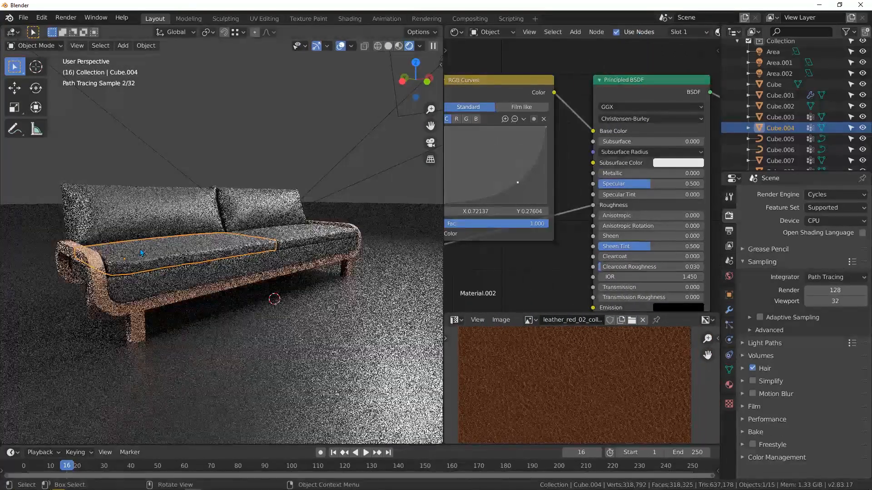
pyautogui.scroll(1, 140, 249)
pyautogui.keyDown('shift'); pyautogui.moveTo(106, 281); pyautogui.dragTo(153, 269, button='middle'); pyautogui.keyUp('shift')
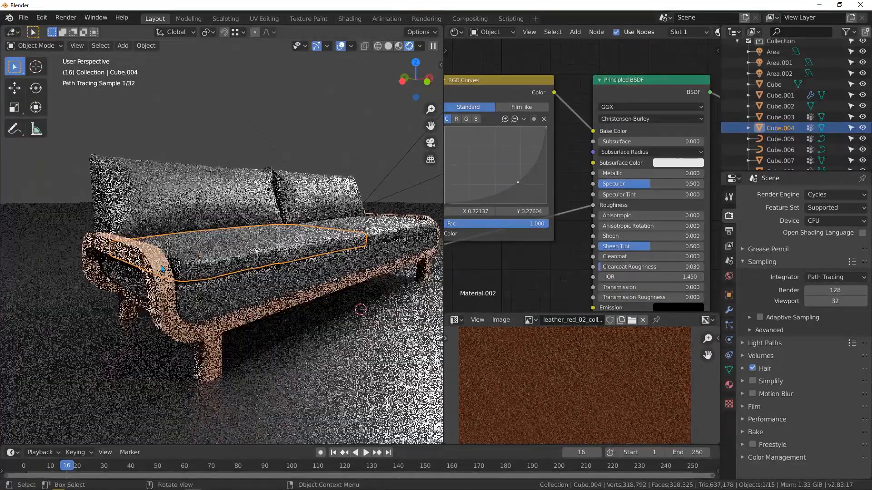
pyautogui.click(161, 268)
# Step: Spread out the wood material's RGB Curves and plywood_rough_4k.jpg nodes to make room before the Principled BSDF
pyautogui.scroll(-3, 558, 167)
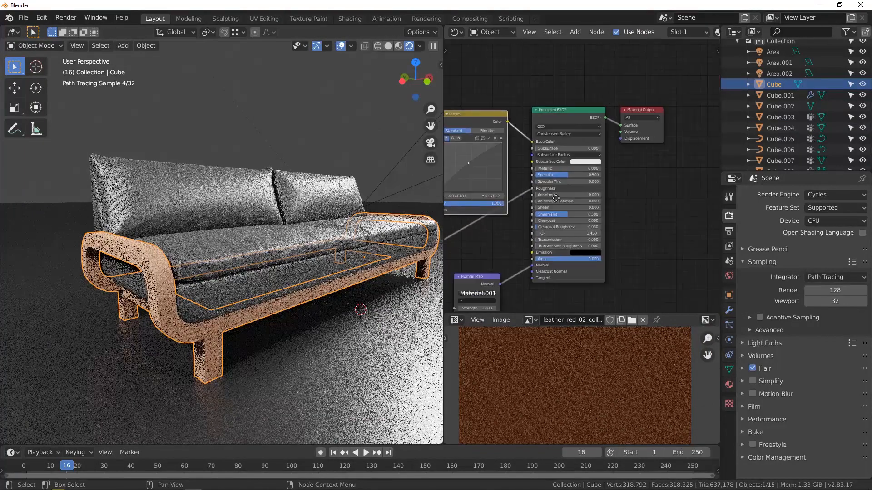
pyautogui.moveTo(556, 198); pyautogui.dragTo(603, 172, button='middle')
pyautogui.moveTo(576, 109); pyautogui.dragTo(570, 61)
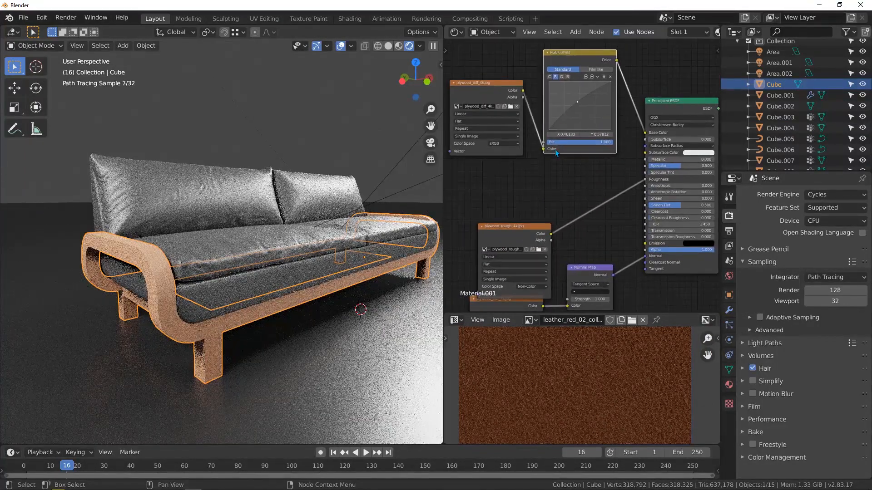
pyautogui.scroll(-1, 513, 227)
pyautogui.moveTo(513, 227); pyautogui.dragTo(483, 206)
pyautogui.scroll(1, 558, 123)
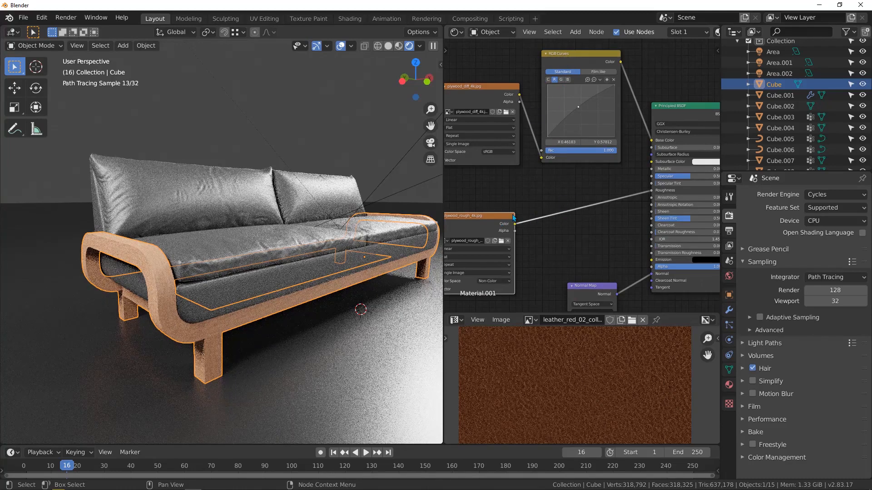
# Step: Insert an RGB Curves node between the plywood_rough_4k.jpg texture and the Principled BSDF's Roughness input
pyautogui.moveTo(529, 227); pyautogui.dragTo(573, 207, button='middle')
pyautogui.hotkey('shift', 'a')
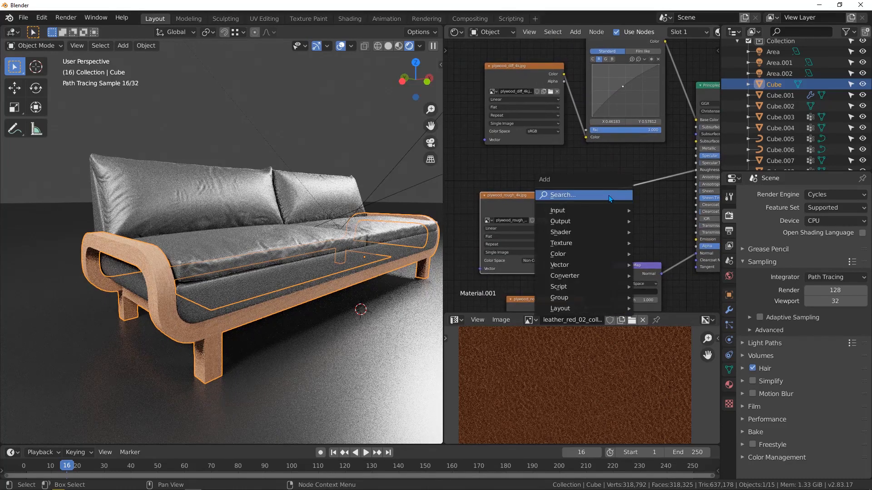
pyautogui.click(605, 197)
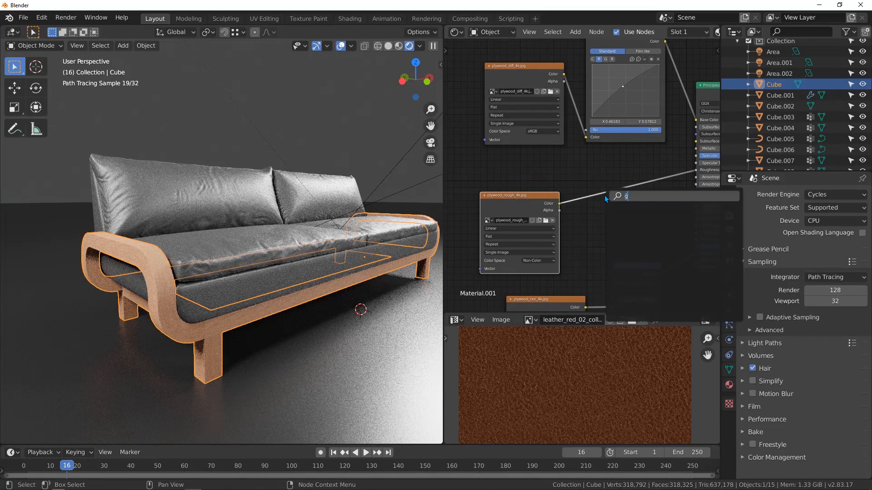
pyautogui.write('cur')
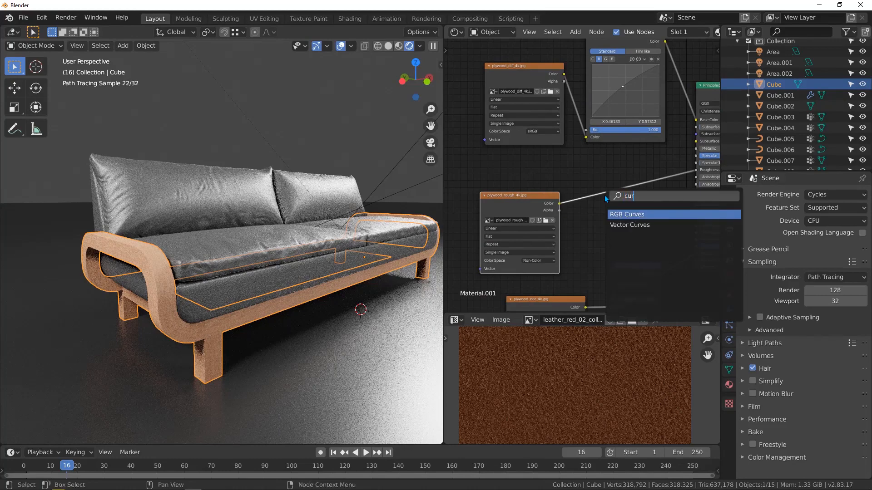
pyautogui.click(640, 216)
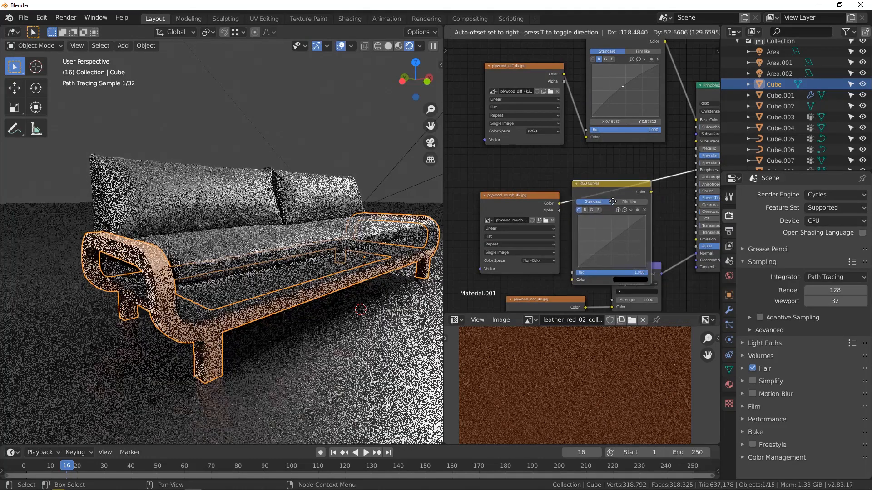
pyautogui.click(604, 203)
pyautogui.scroll(2, 639, 233)
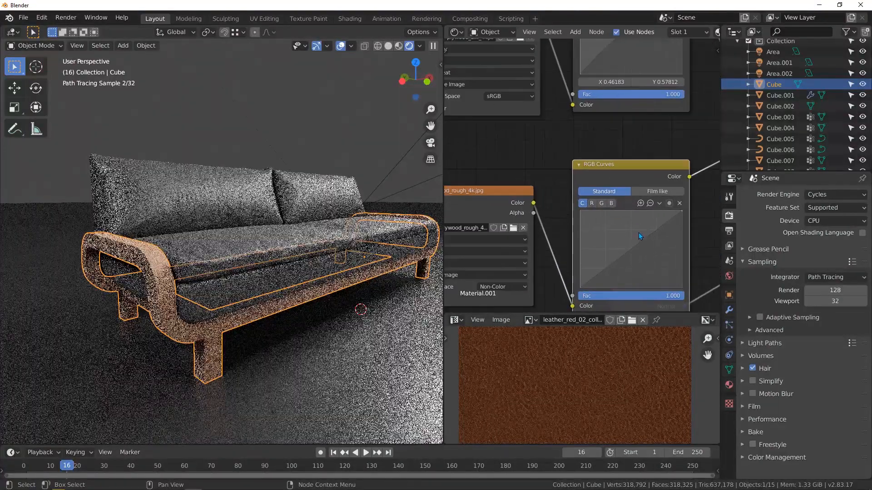
# Step: Lower the midtones of the wood's roughness RGB Curves by moving the curve point to about X 0.618, Y 0.323
pyautogui.moveTo(629, 249); pyautogui.dragTo(640, 261)
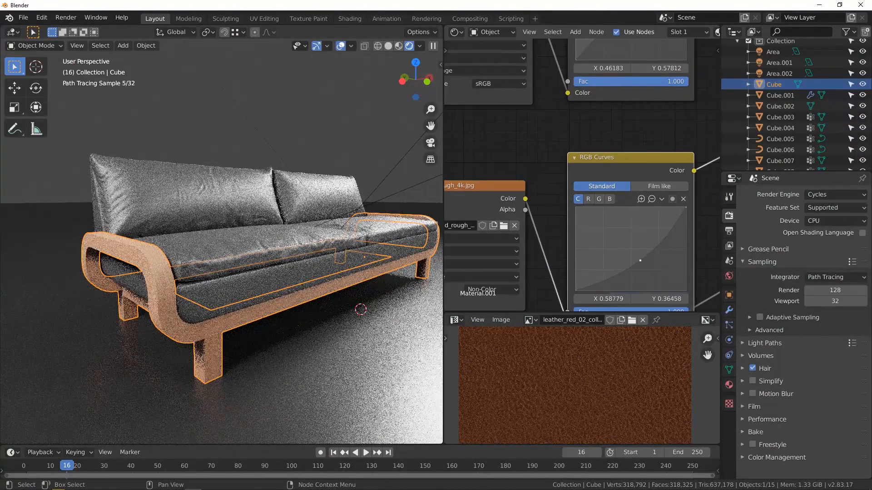
pyautogui.scroll(4, 152, 278)
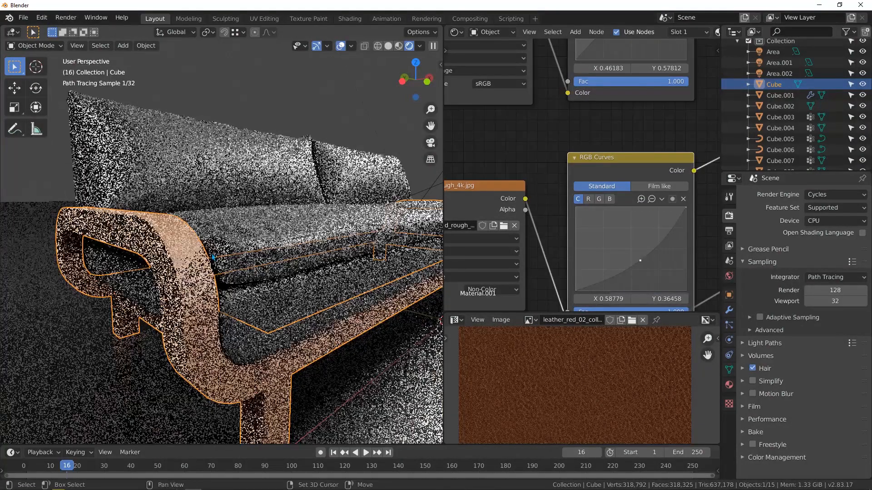
pyautogui.keyDown('shift'); pyautogui.moveTo(212, 257); pyautogui.dragTo(264, 274, button='middle'); pyautogui.keyUp('shift')
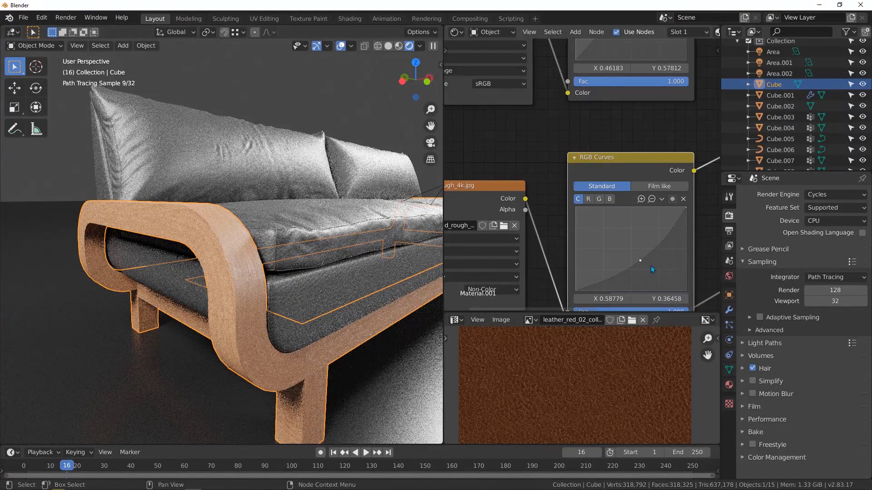
pyautogui.moveTo(640, 261); pyautogui.dragTo(644, 264)
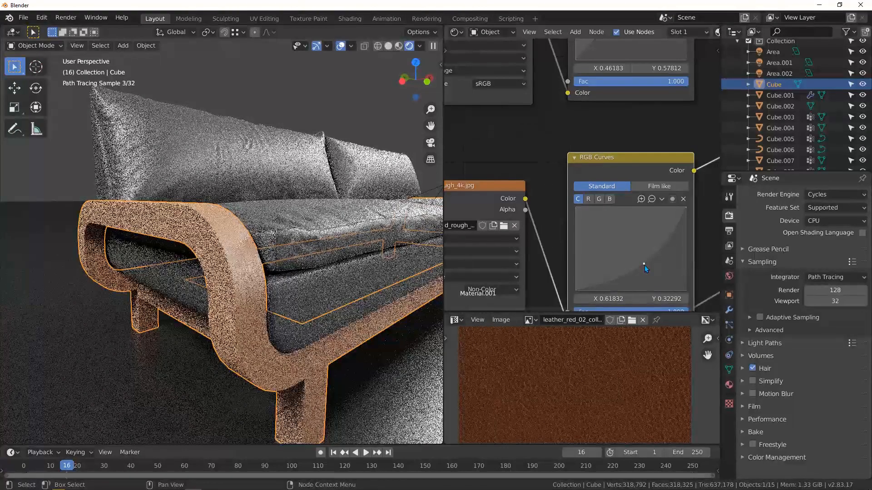
# Step: In the wood's base color RGB Curves, lower the combined curve to about X 0.664, Y 0.245 and raise red to about X 0.408, Y 0.635
pyautogui.moveTo(636, 56); pyautogui.dragTo(584, 108, button='middle')
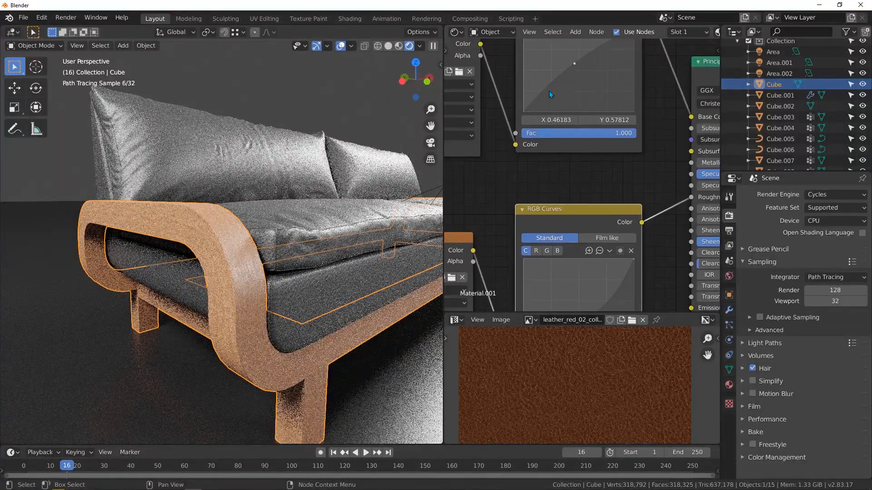
pyautogui.scroll(-3, 502, 175)
pyautogui.moveTo(502, 175); pyautogui.dragTo(481, 220, button='middle')
pyautogui.click(514, 99)
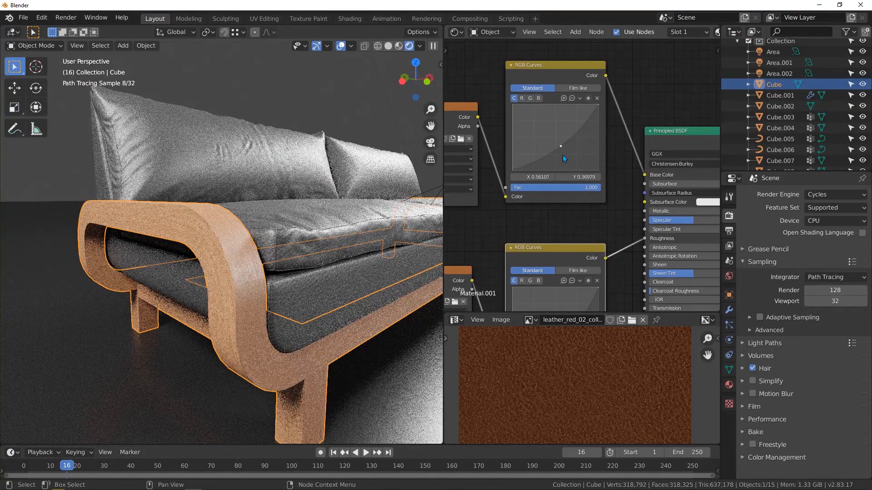
pyautogui.moveTo(561, 146); pyautogui.dragTo(570, 154)
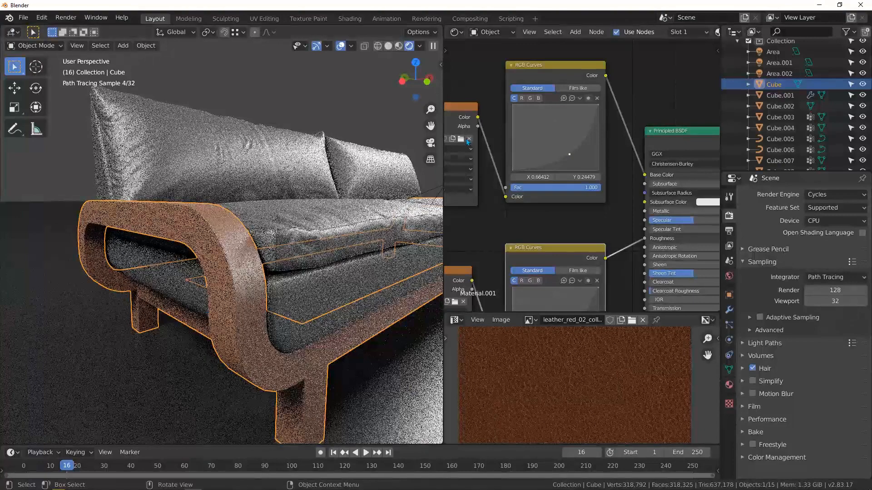
pyautogui.click(525, 100)
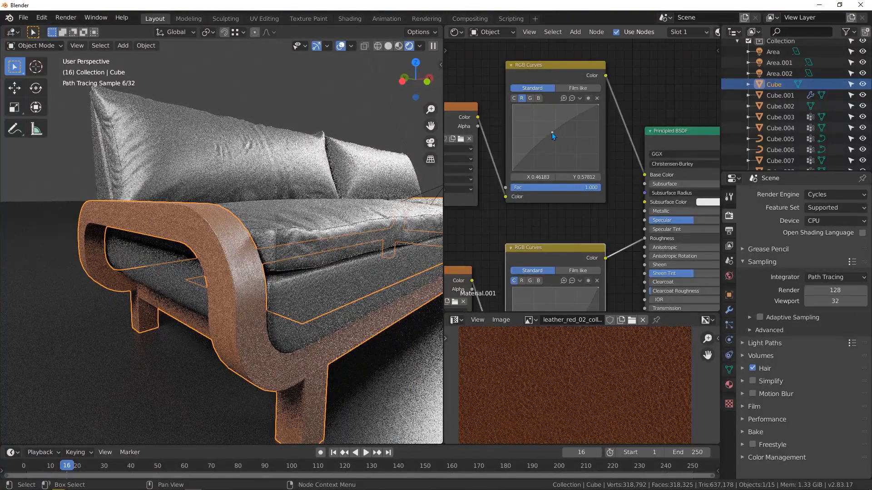
pyautogui.moveTo(552, 132); pyautogui.dragTo(547, 129)
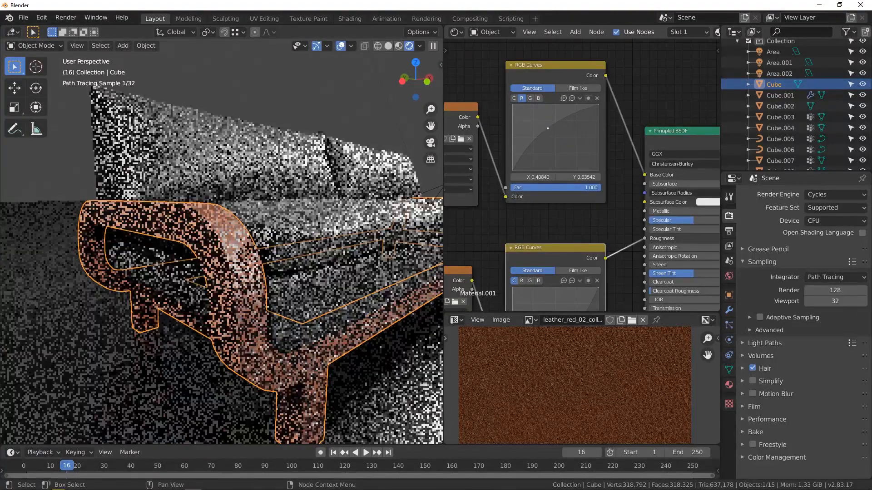
# Step: Add a camera to the sofa scene
pyautogui.moveTo(309, 247); pyautogui.dragTo(241, 257, button='middle')
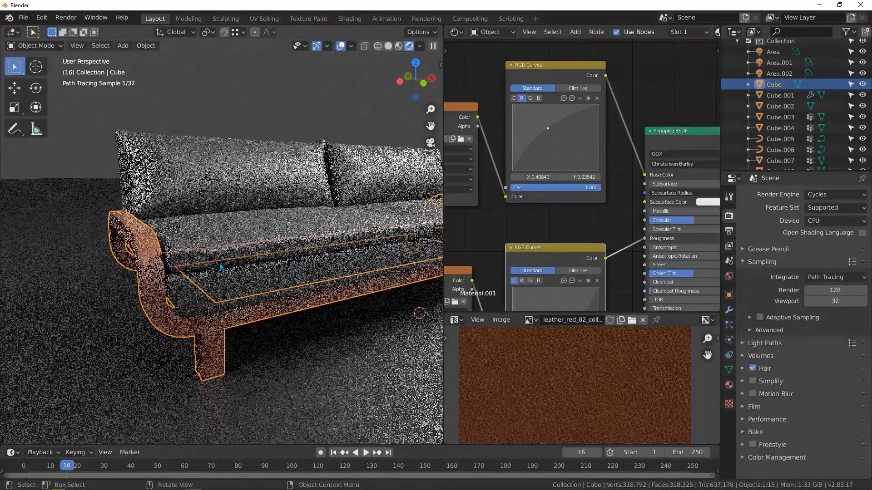
pyautogui.scroll(-3, 271, 241)
pyautogui.moveTo(290, 243); pyautogui.dragTo(252, 235, button='middle')
pyautogui.hotkey('shift', 'a')
pyautogui.moveTo(252, 234)
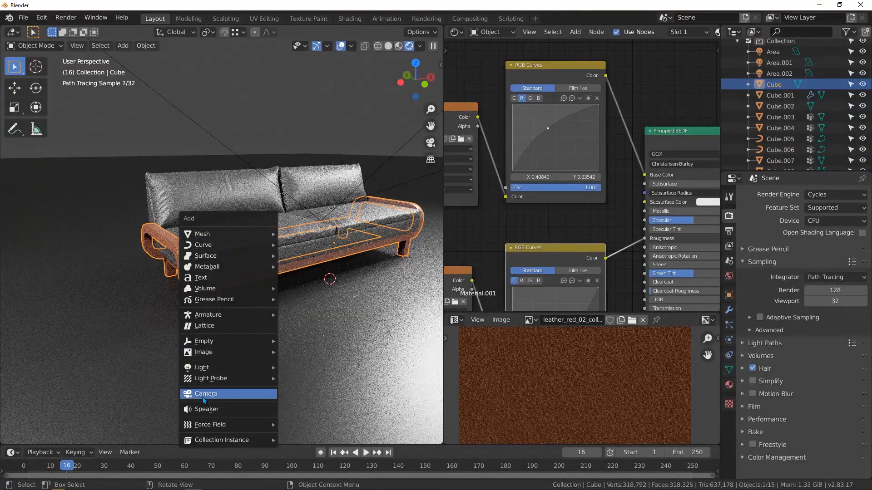
pyautogui.click(216, 397)
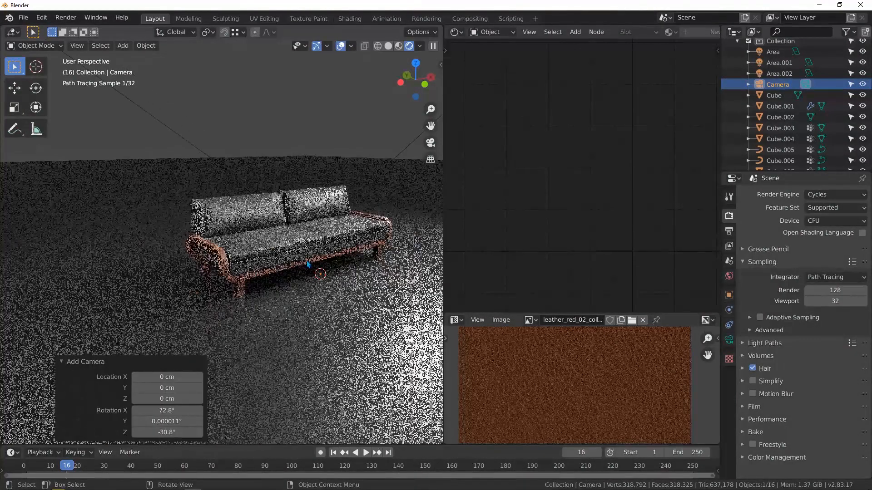
# Step: Move the camera out in front of the sofa, about 83, -176, 72 cm, and shift it about -121, 70, -2 cm in X, Y, Z
pyautogui.scroll(3, 345, 259)
pyautogui.scroll(-4, 349, 256)
pyautogui.press('g')
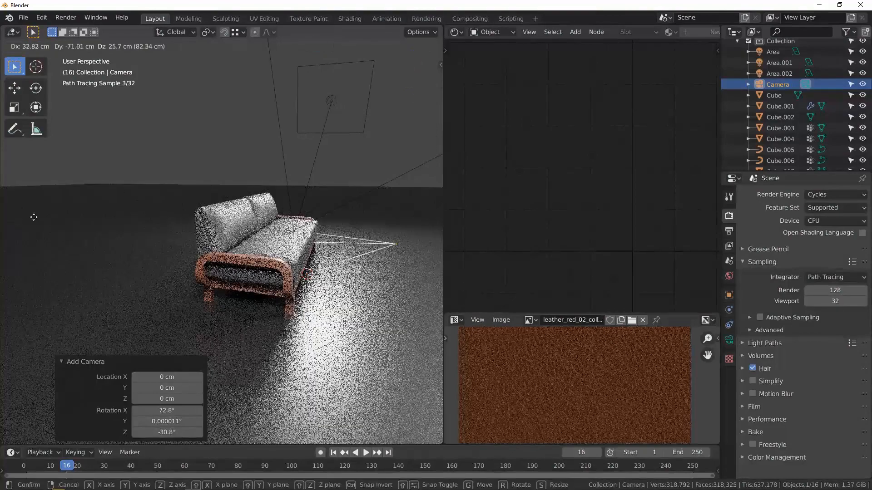
pyautogui.click(141, 168)
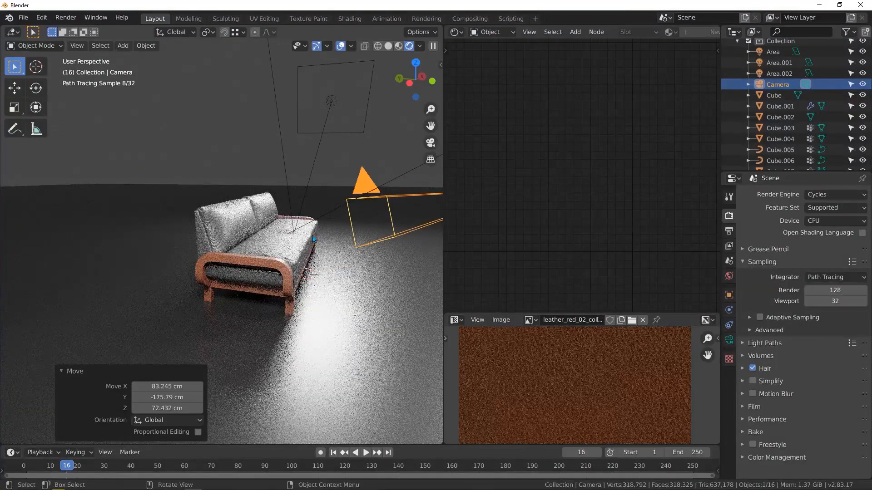
pyautogui.moveTo(377, 240); pyautogui.dragTo(221, 240, button='middle')
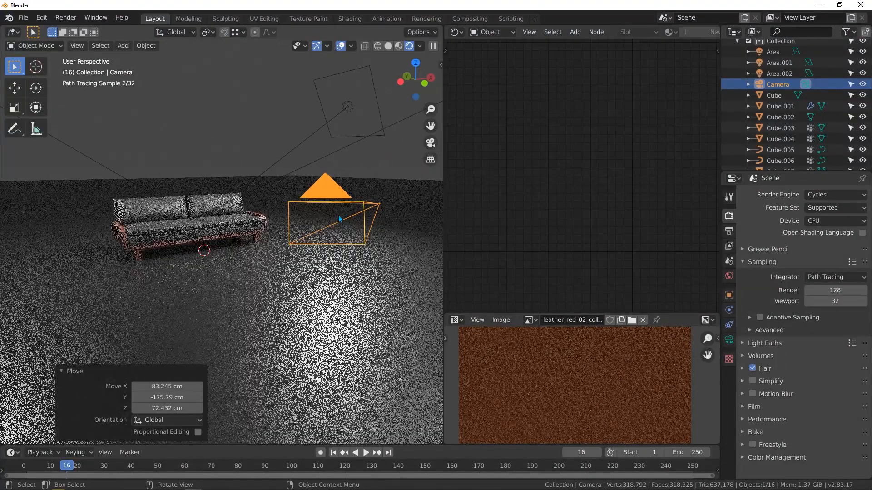
pyautogui.press('g')
pyautogui.click(246, 223)
pyautogui.scroll(3, 292, 227)
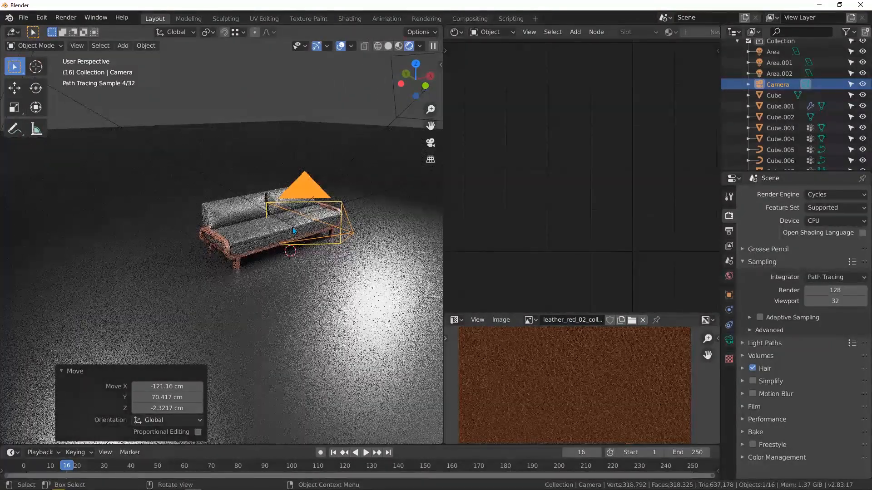
# Step: Look through the camera and use Walk Navigation to back it away and sideways until the whole sofa fits inside the frame
pyautogui.press('KP_0')
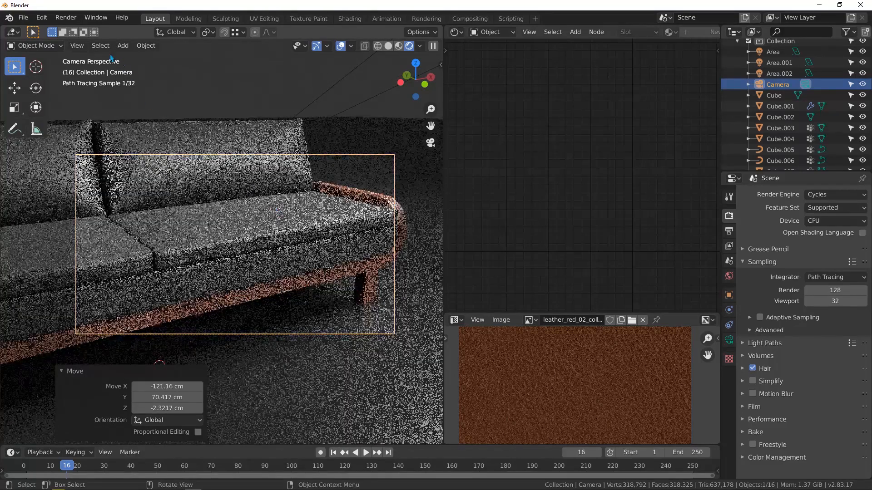
pyautogui.click(78, 46)
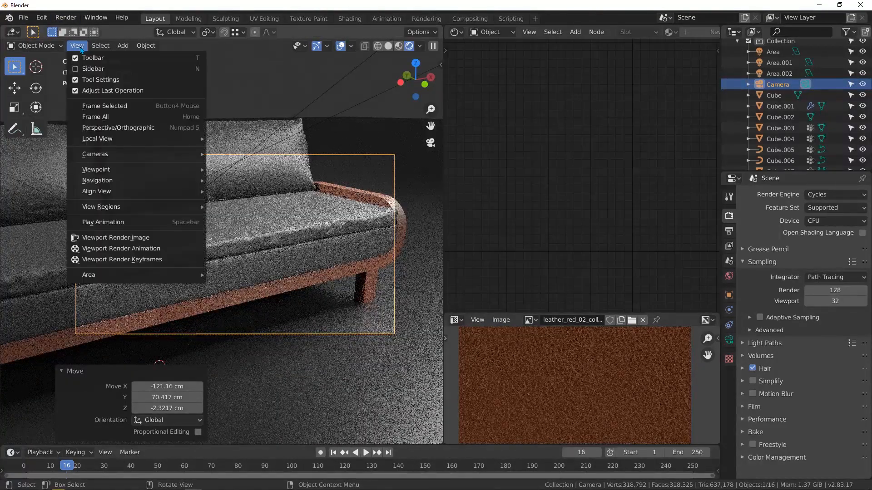
pyautogui.moveTo(101, 183)
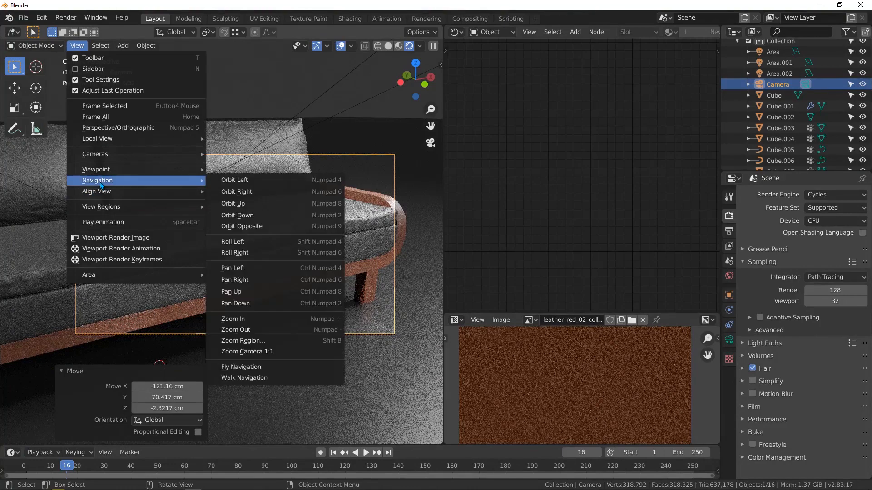
pyautogui.click(243, 378)
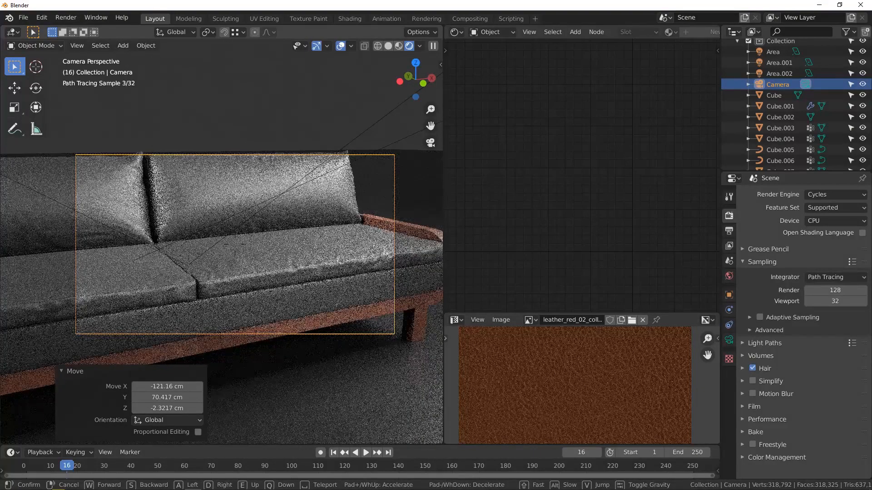
pyautogui.press('s')
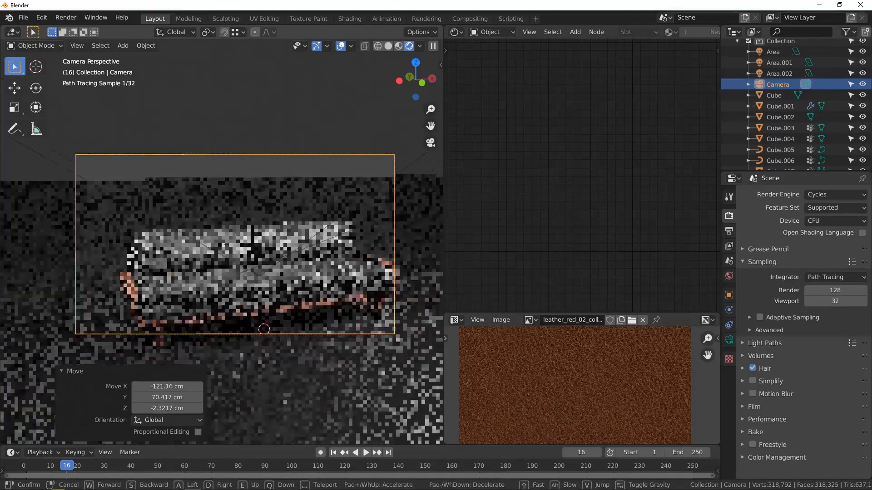
pyautogui.press('w')
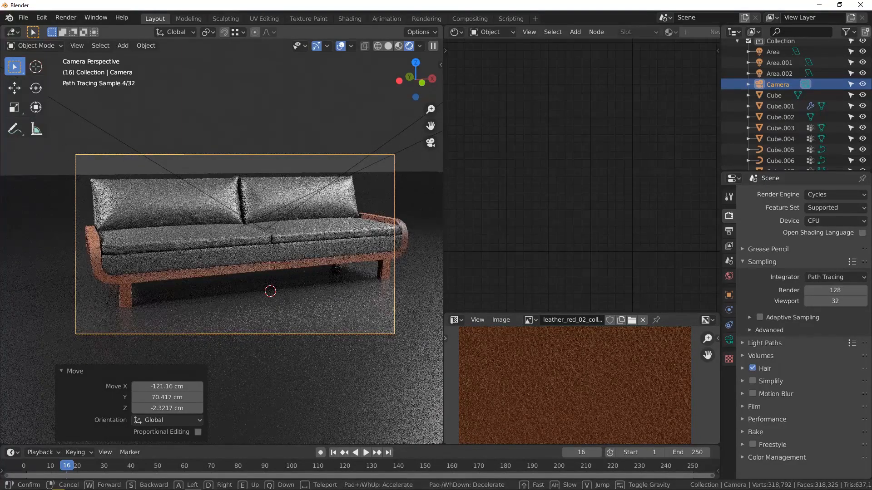
pyautogui.press('s')
pyautogui.press('s')
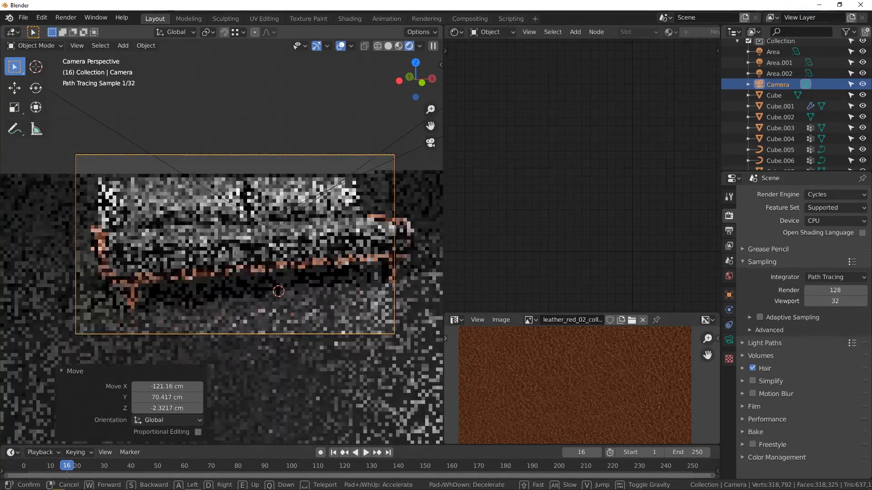
pyautogui.press('s')
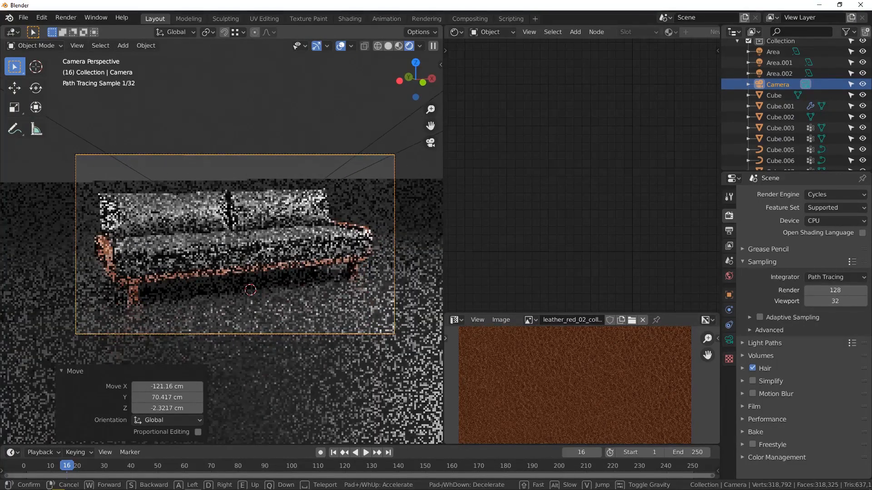
pyautogui.press('a')
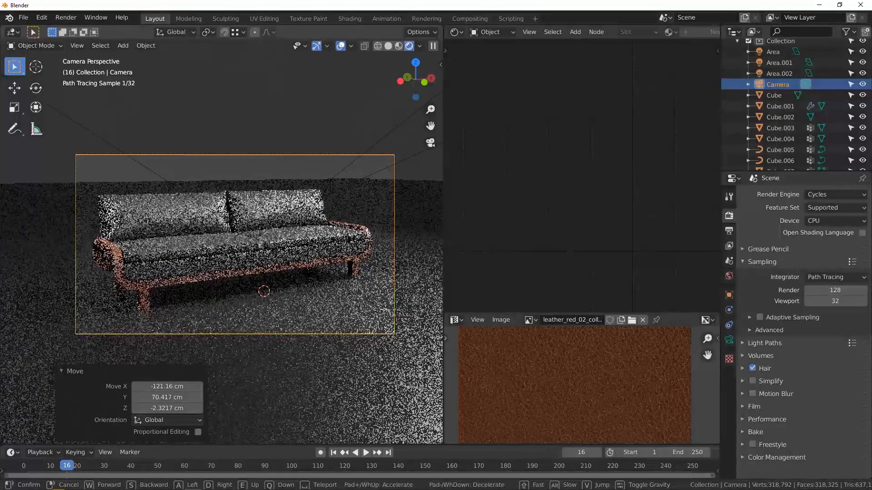
pyautogui.click(213, 218)
pyautogui.scroll(1, 270, 256)
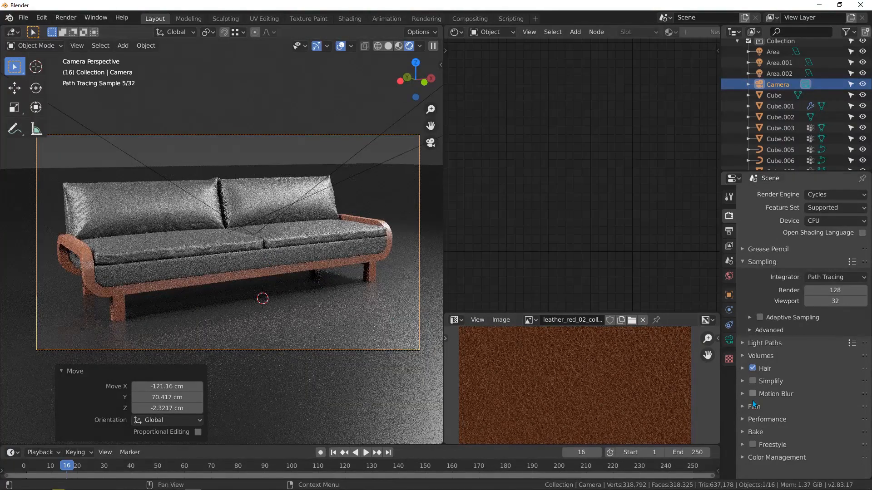
# Step: Review the view layer's passes and denoising settings, and the output resolution and file format
pyautogui.click(731, 248)
pyautogui.scroll(-8, 767, 307)
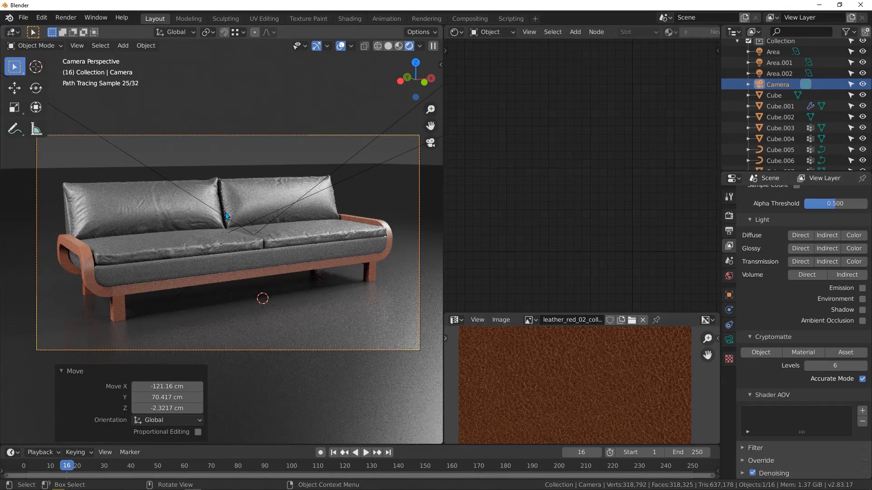
pyautogui.scroll(8, 757, 299)
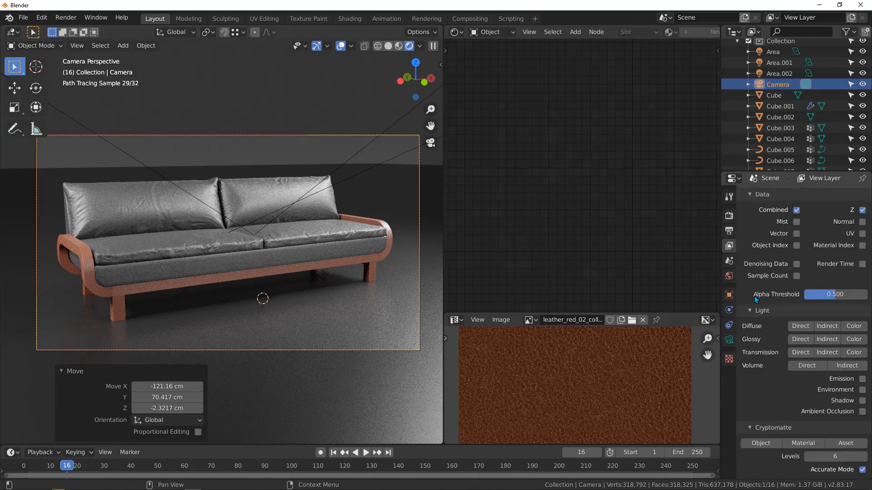
pyautogui.click(729, 215)
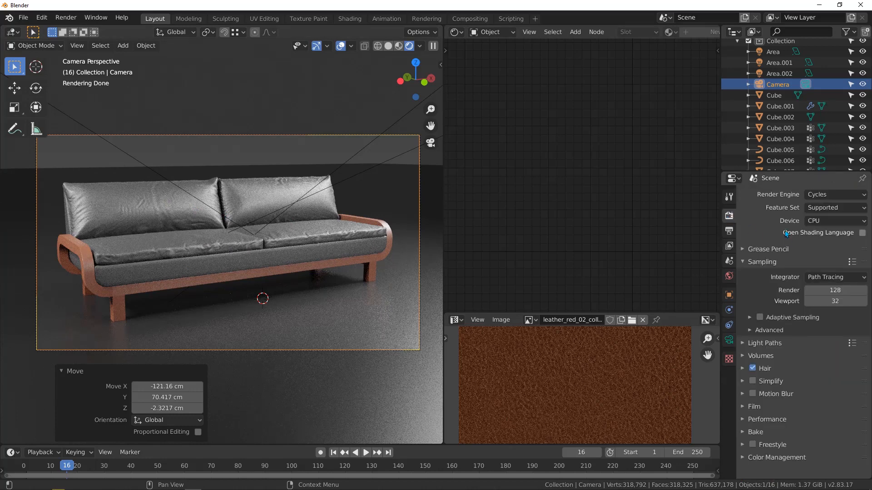
pyautogui.click(729, 231)
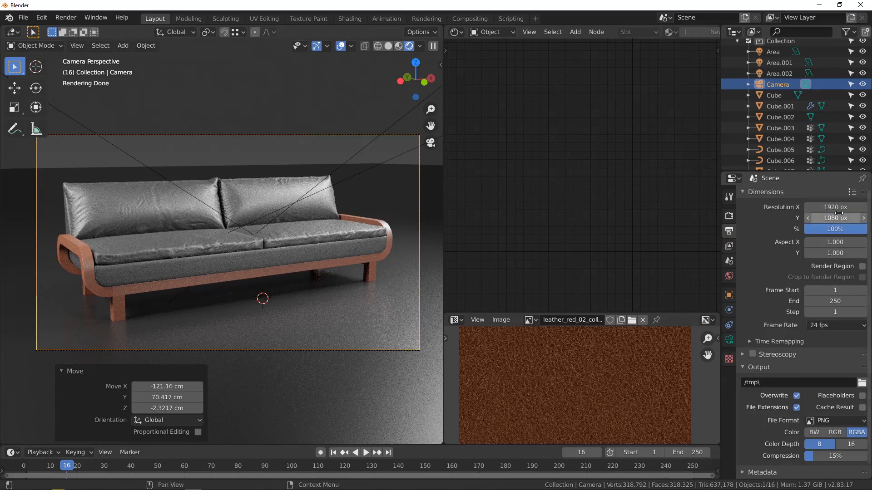
pyautogui.click(730, 216)
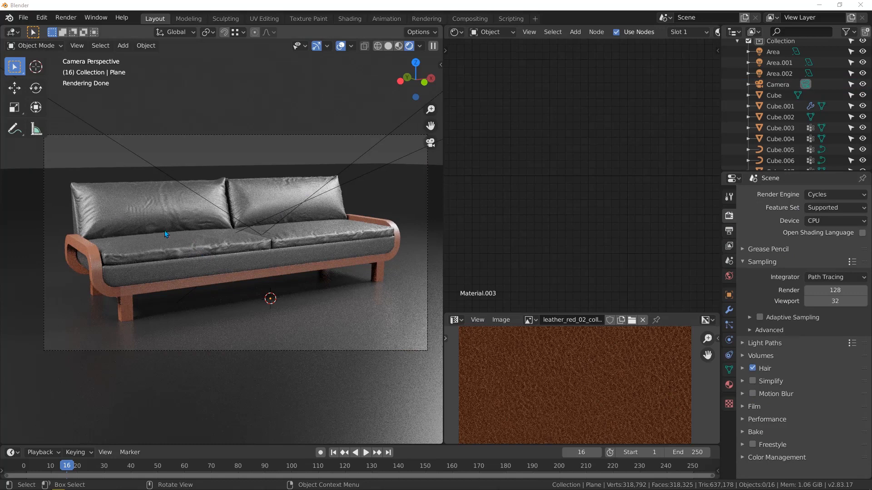
# Step: Select the sofa's left back cushion and darken its leather's base color RGB Curves by moving the point to about X 0.767, Y 0.177
pyautogui.click(145, 210)
pyautogui.moveTo(610, 125); pyautogui.dragTo(527, 177, button='middle')
pyautogui.scroll(-1, 520, 176)
pyautogui.scroll(1, 529, 178)
pyautogui.scroll(1, 606, 177)
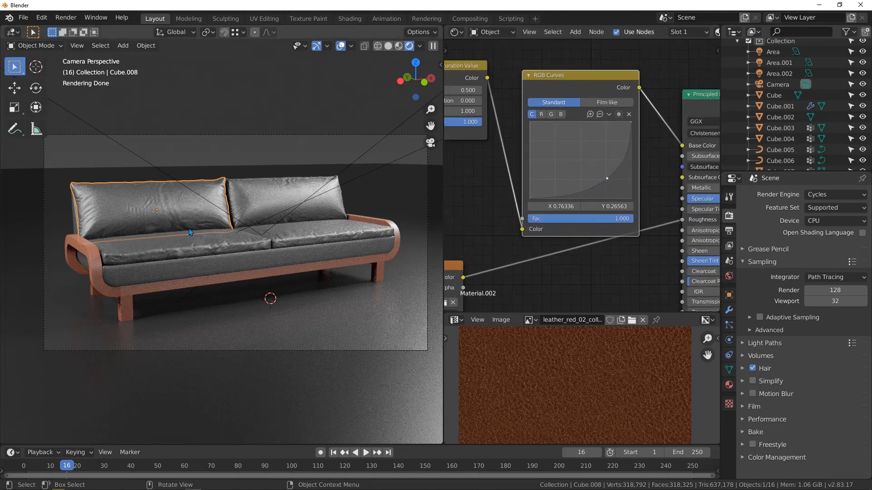
pyautogui.moveTo(608, 178); pyautogui.dragTo(609, 181)
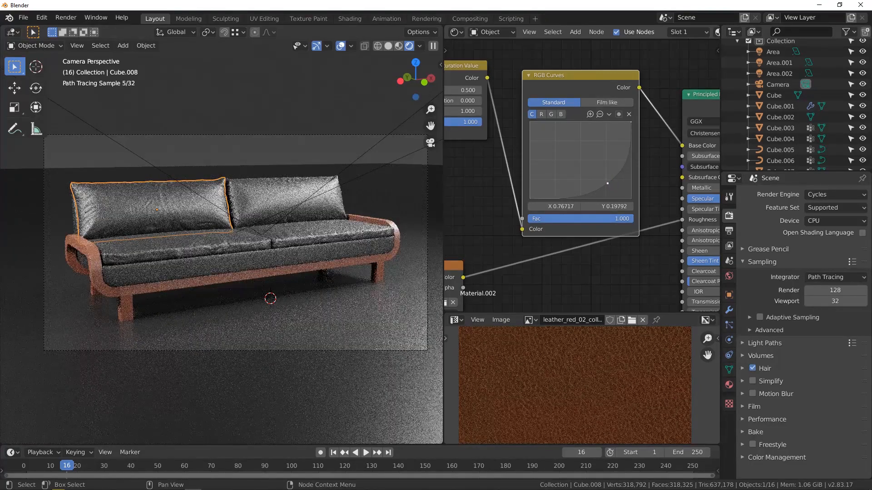
pyautogui.moveTo(612, 179); pyautogui.dragTo(611, 184)
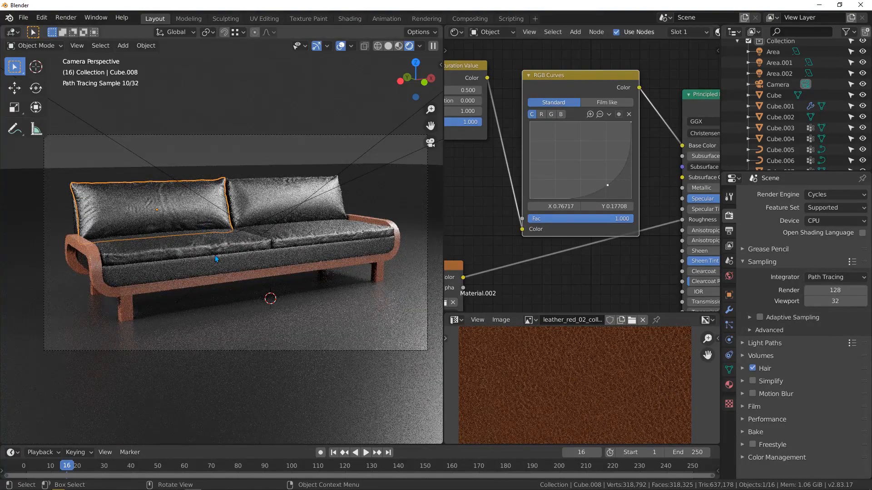
pyautogui.scroll(-5, 611, 195)
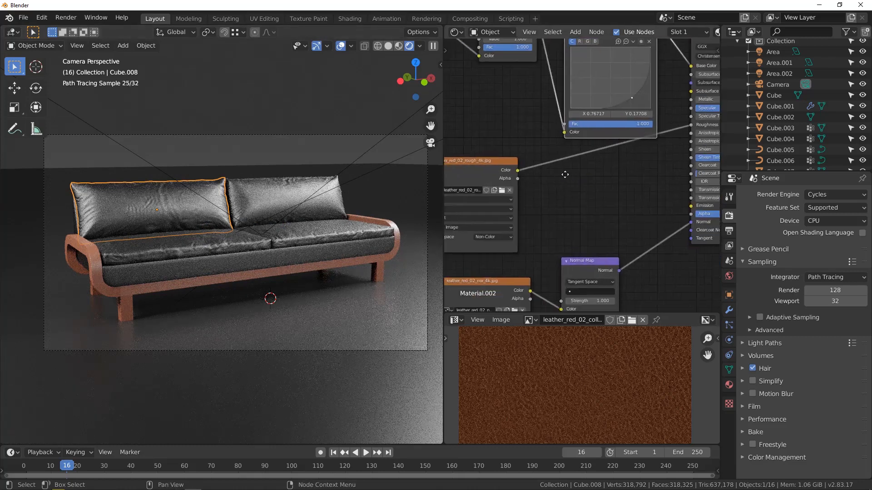
# Step: Insert an RGB Curves node into the link between the leather's roughness texture and the Principled BSDF's Roughness input
pyautogui.moveTo(575, 114); pyautogui.dragTo(572, 69)
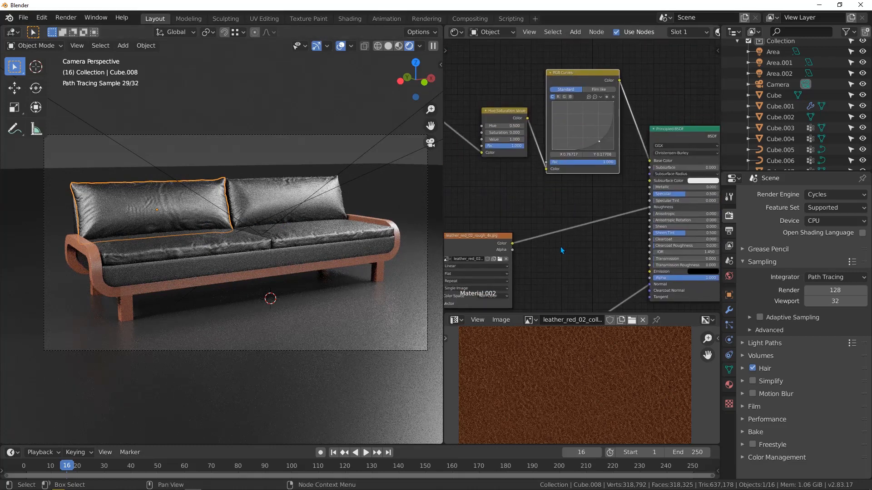
pyautogui.scroll(1, 561, 240)
pyautogui.moveTo(554, 237); pyautogui.dragTo(576, 214, button='middle')
pyautogui.hotkey('shift', 'a')
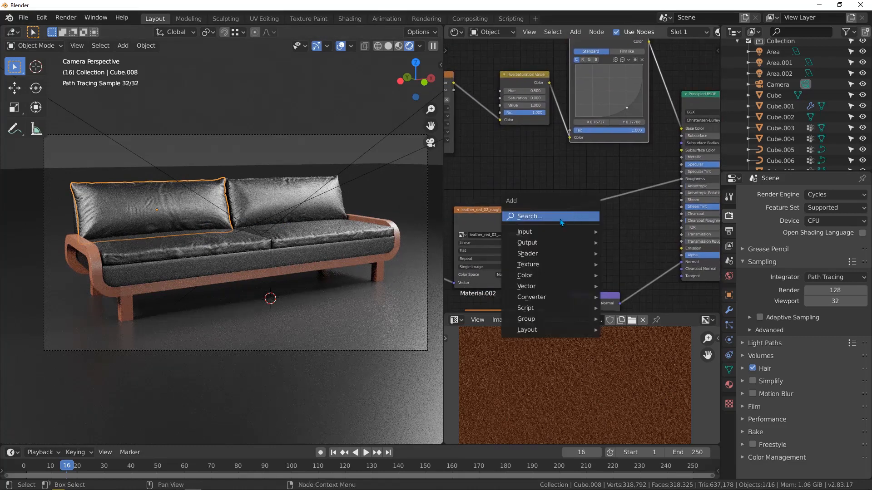
pyautogui.click(560, 217)
pyautogui.write('cur')
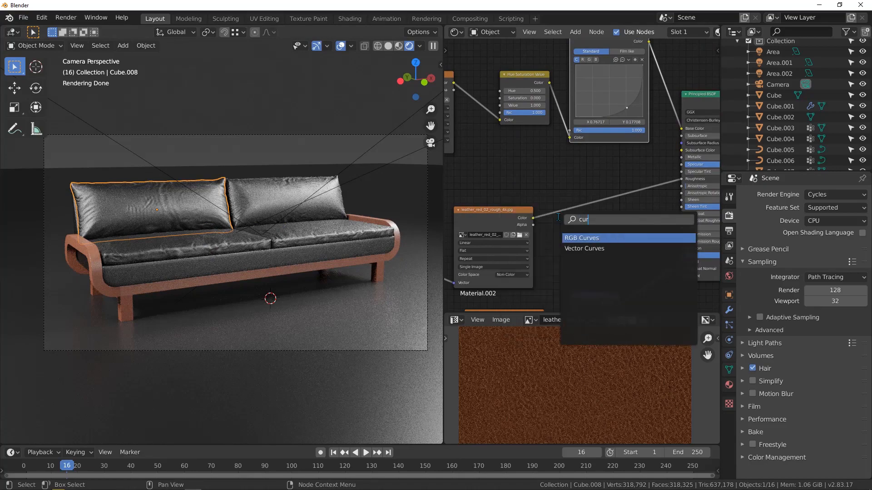
pyautogui.press('Return')
pyautogui.click(600, 195)
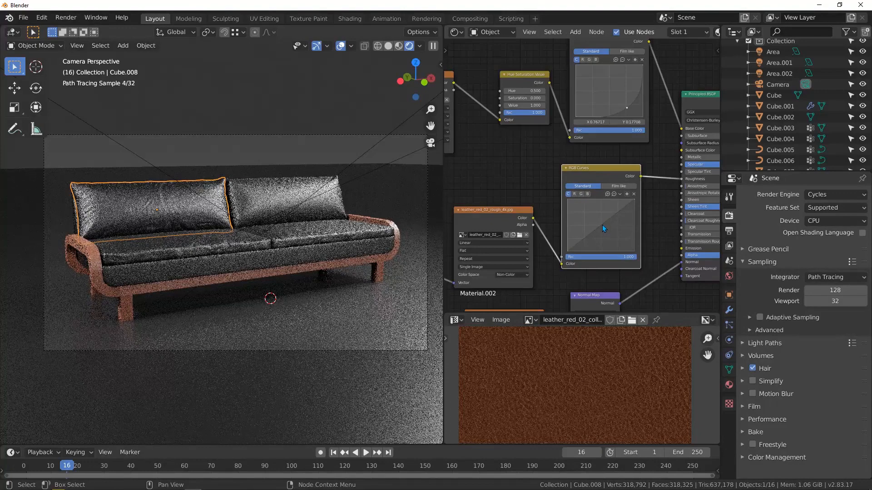
# Step: Add a point to the roughness RGB Curves and adjust it to about X 0.496, Y 0.510 while checking the cushions up close
pyautogui.click(603, 227)
pyautogui.moveTo(604, 227); pyautogui.dragTo(605, 228)
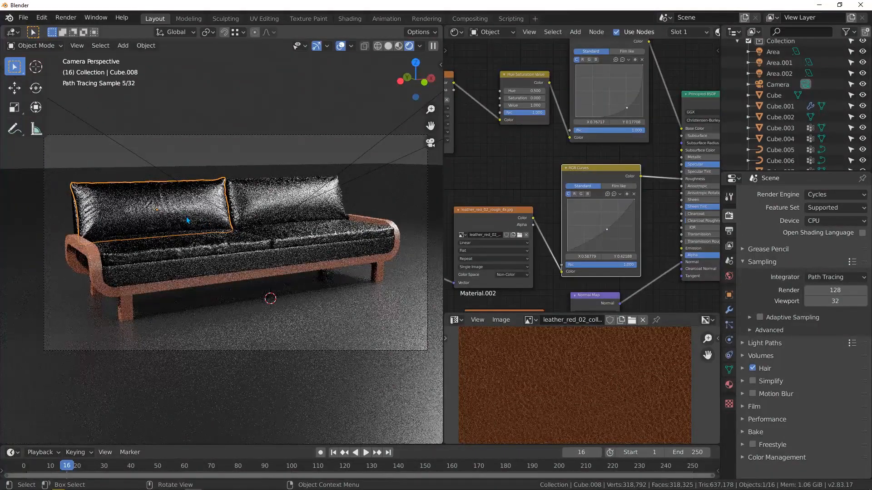
pyautogui.moveTo(175, 211); pyautogui.dragTo(171, 213, button='middle')
pyautogui.scroll(8, 173, 216)
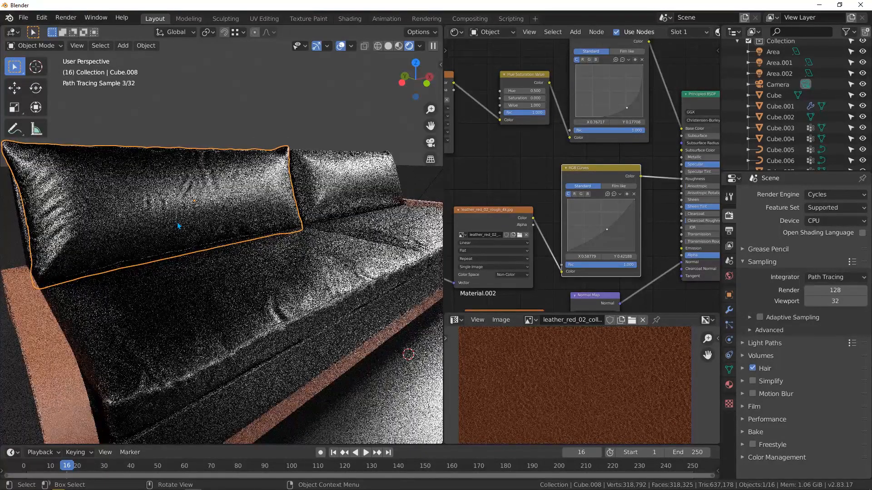
pyautogui.moveTo(606, 228); pyautogui.dragTo(601, 224)
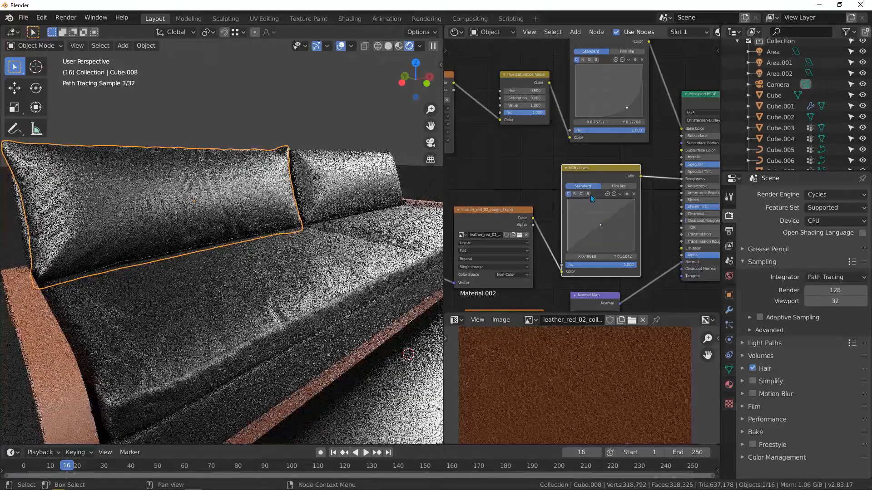
# Step: Remove the roughness RGB Curves node while keeping the texture linked to the shader, and return to the camera view
pyautogui.moveTo(595, 172); pyautogui.dragTo(599, 168)
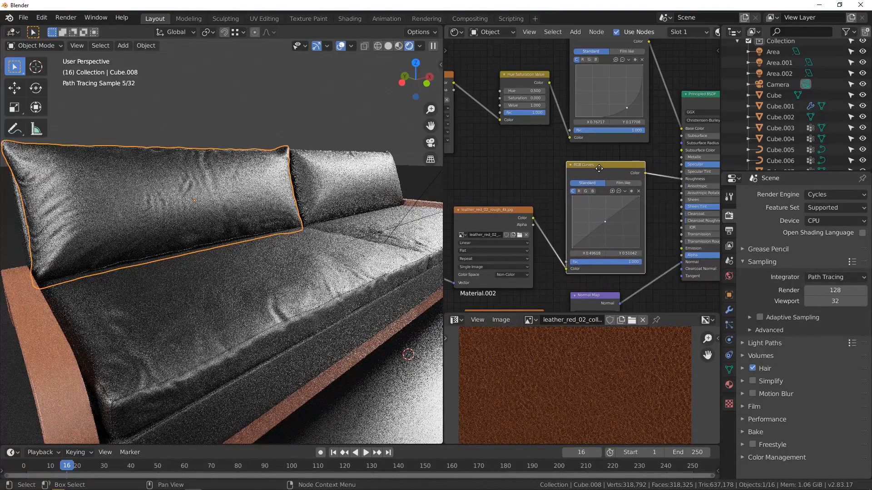
pyautogui.hotkey('ctrl', 'x')
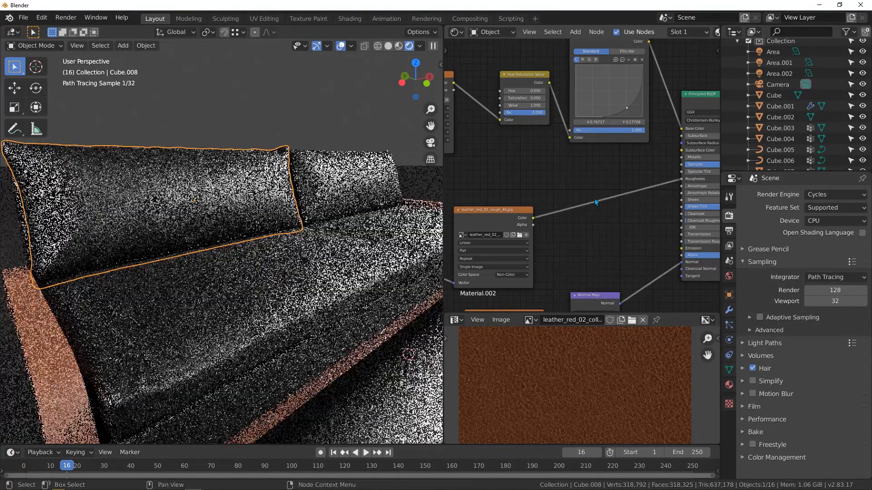
pyautogui.scroll(-2, 595, 202)
pyautogui.scroll(-4, 214, 261)
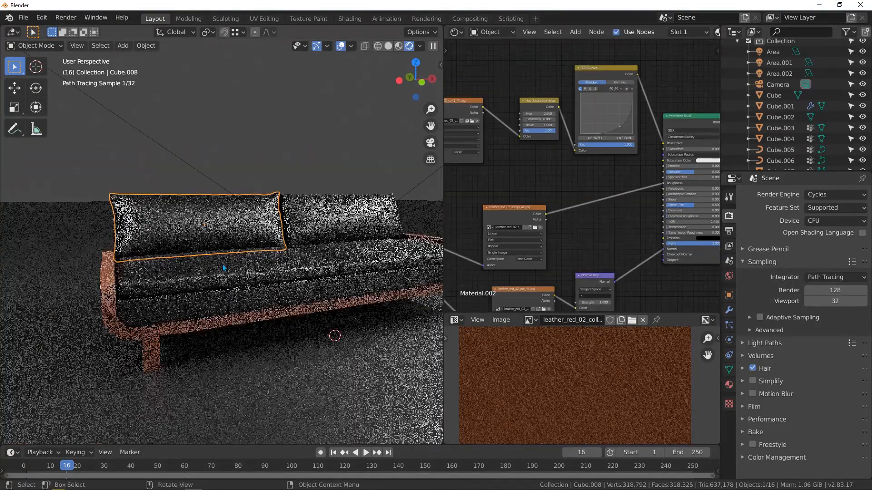
pyautogui.press('KP_0')
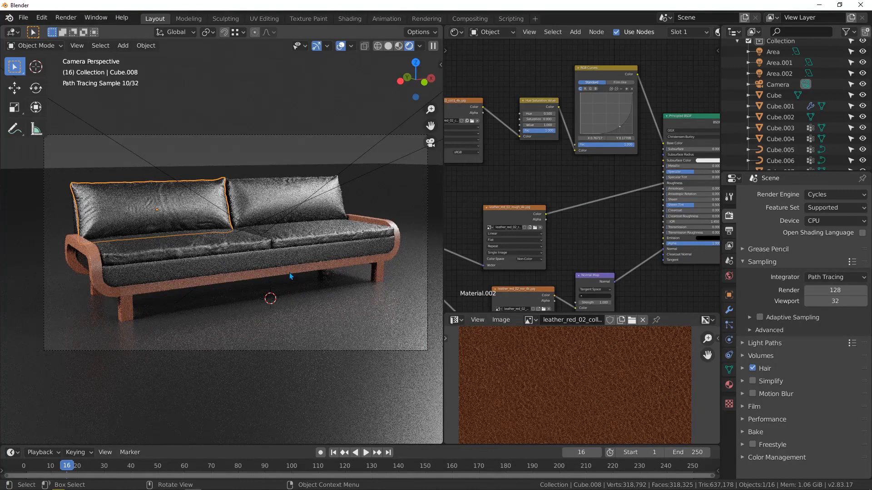
# Step: Render the still image and inspect the sofa's leather grain and wood frame up close in the result
pyautogui.click(66, 18)
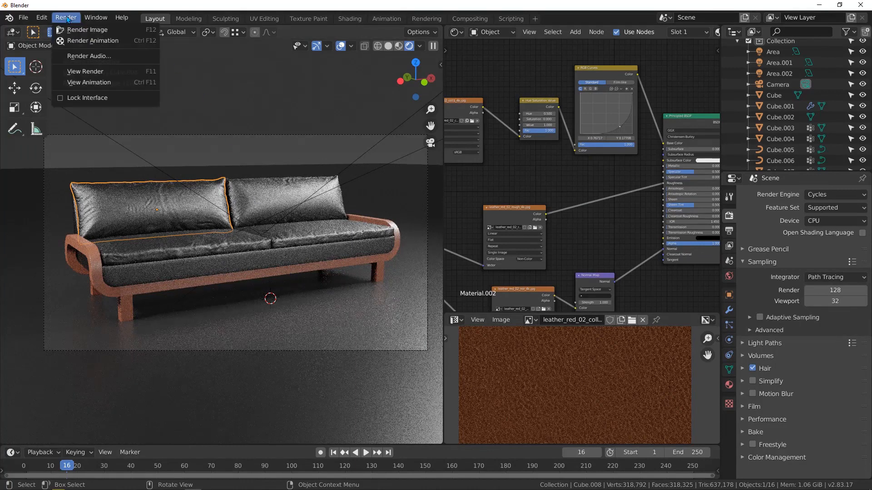
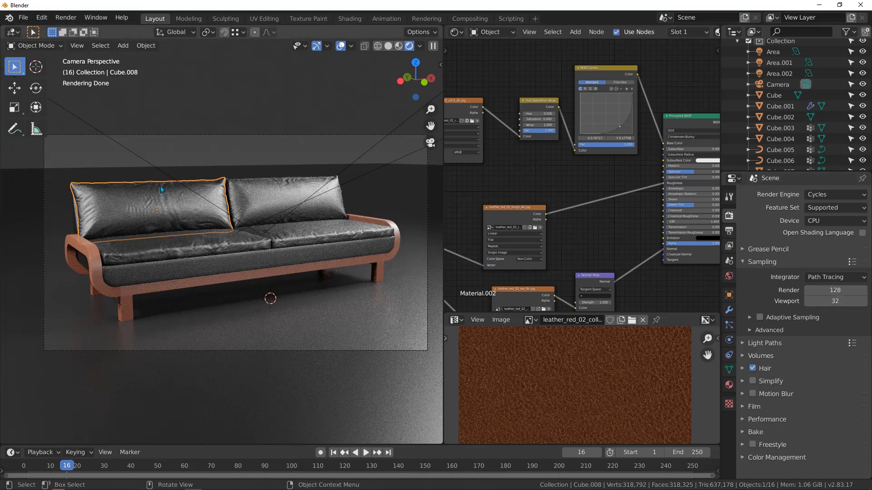
pyautogui.click(66, 17)
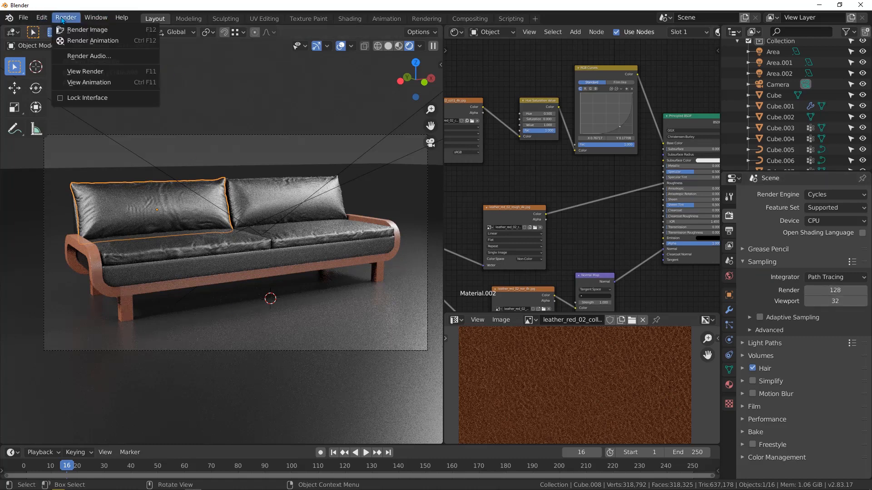
pyautogui.click(97, 31)
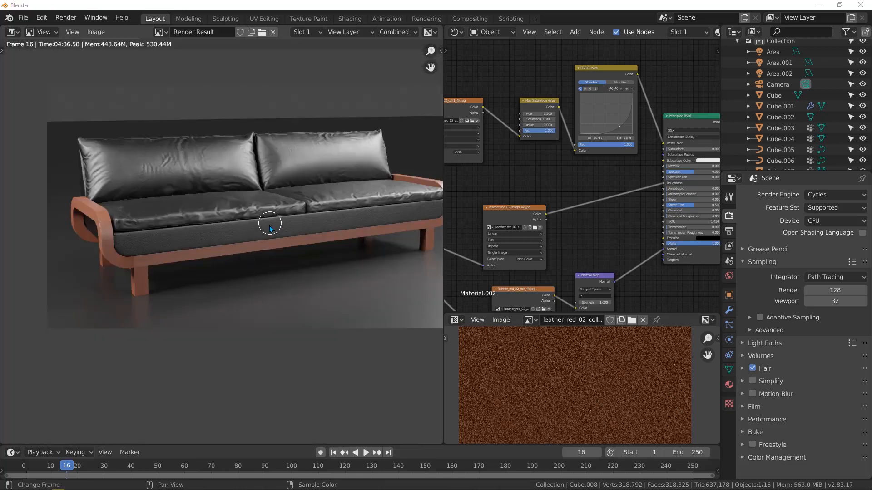
pyautogui.scroll(6, 270, 229)
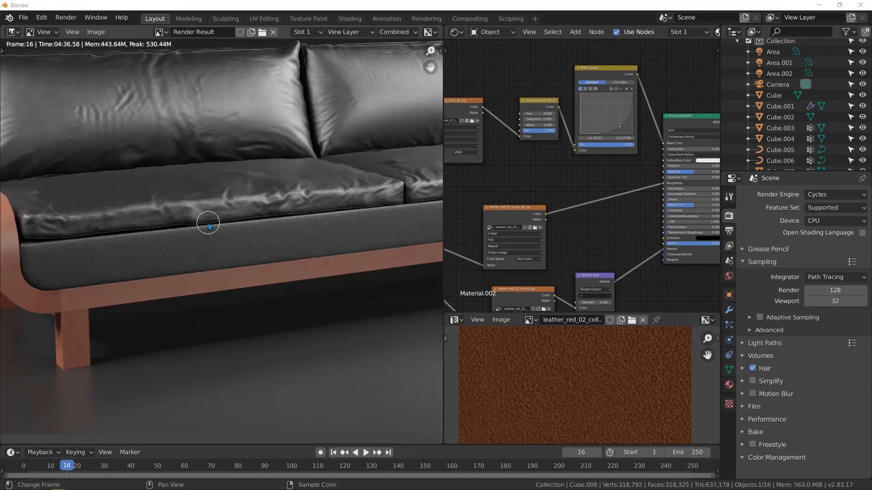
pyautogui.scroll(-6, 199, 235)
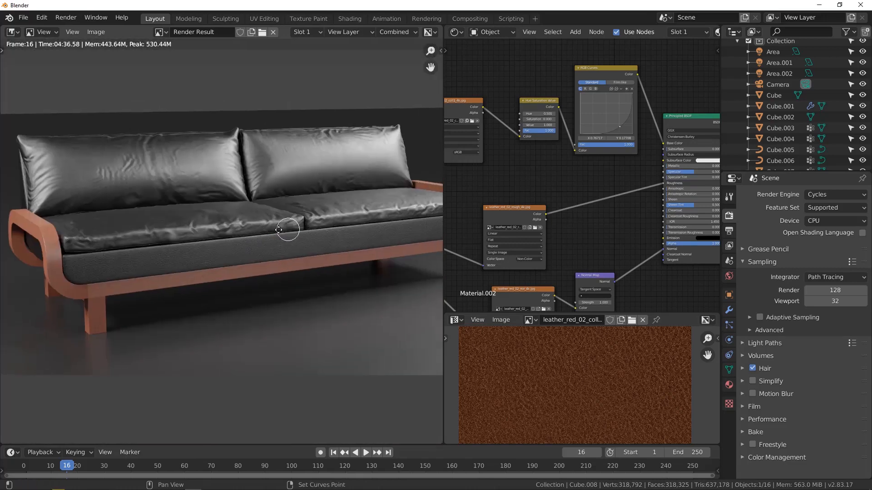
pyautogui.scroll(1, 240, 230)
pyautogui.scroll(3, 165, 259)
pyautogui.scroll(1, 166, 261)
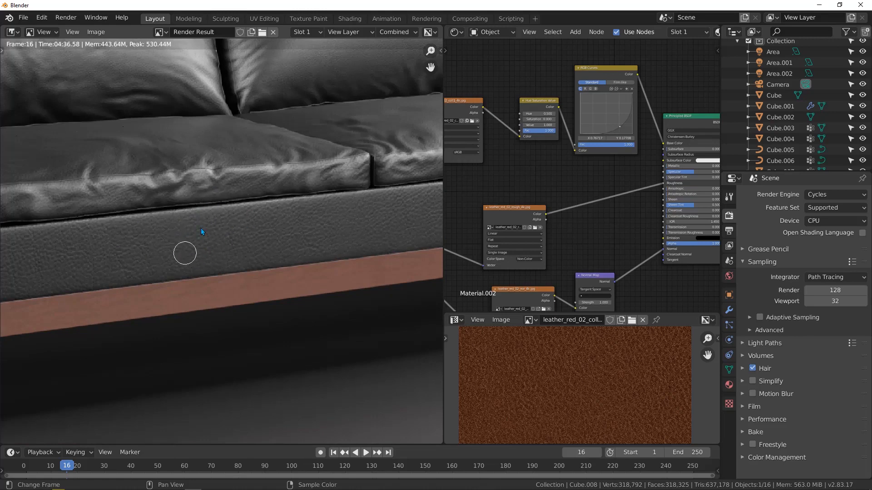
pyautogui.scroll(-5, 195, 229)
# Step: Switch the render display back to the 3D Viewport and use Material Preview shading
pyautogui.click(13, 32)
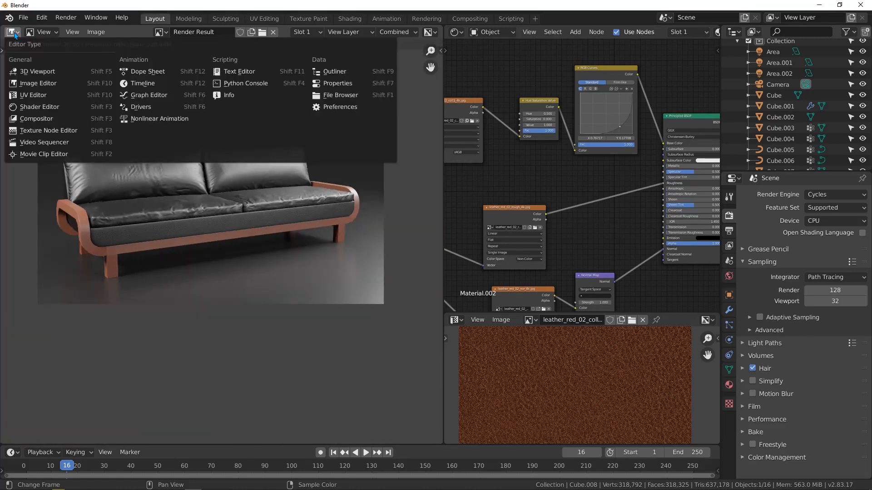
pyautogui.click(37, 73)
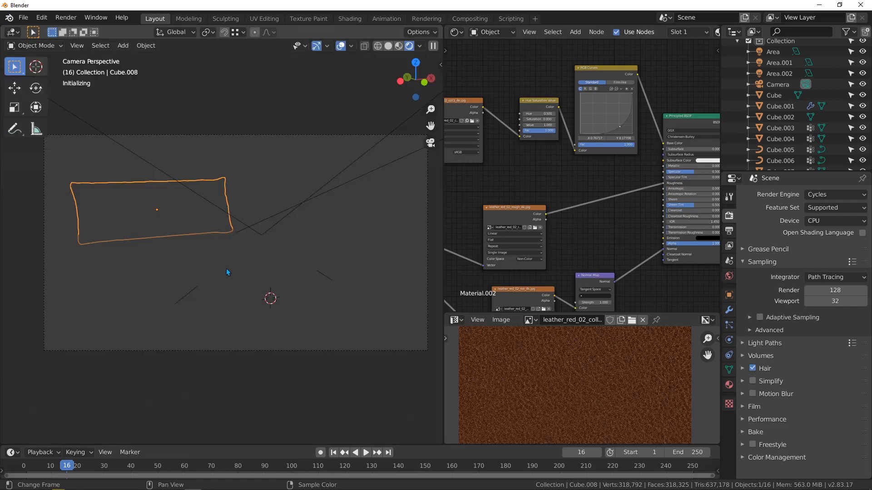
pyautogui.press('z')
pyautogui.press('8')
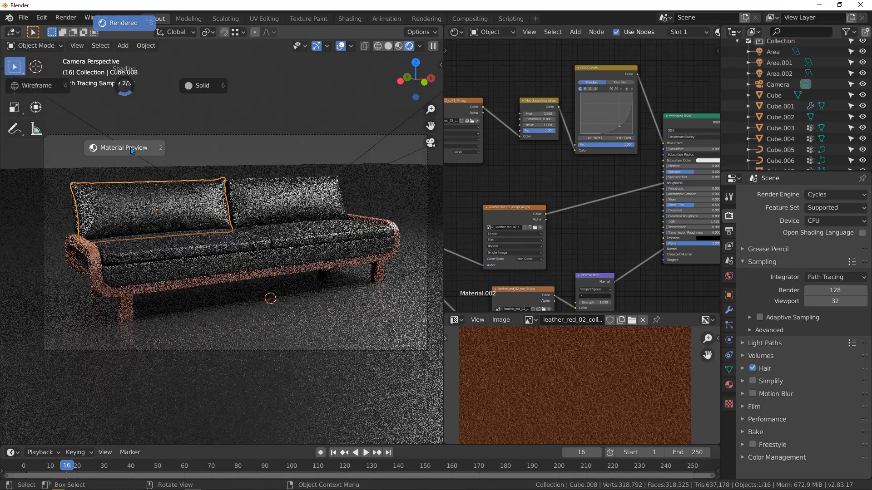
pyautogui.click(117, 150)
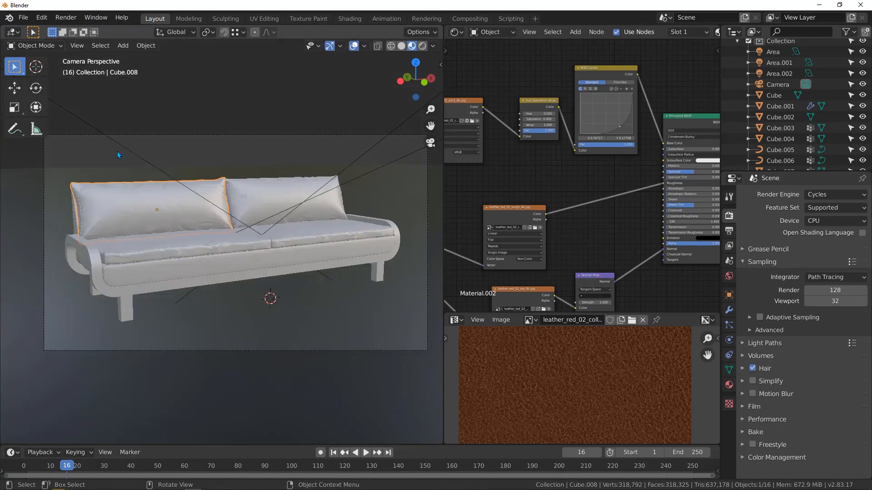
pyautogui.click(117, 151)
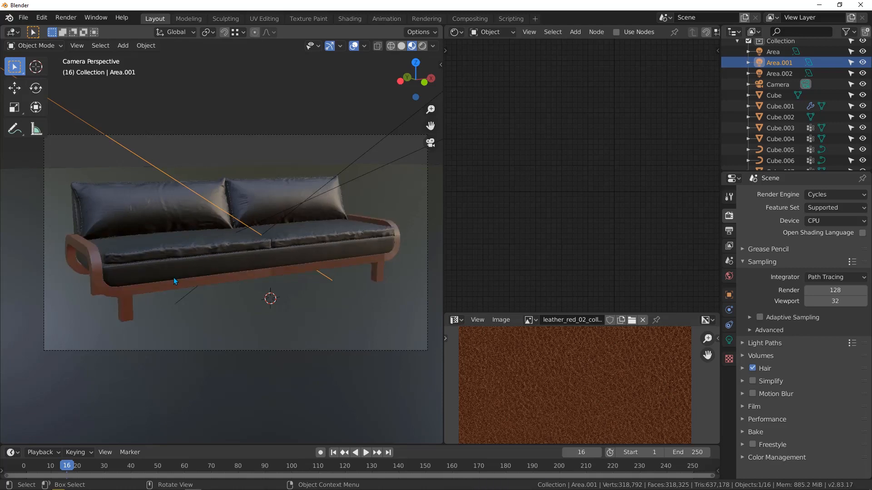
# Step: Enlarge the UV editing area and scale the sofa seat base's whole UV layout up by about 1.54 for a finer leather grain
pyautogui.scroll(8, 174, 277)
pyautogui.click(205, 252)
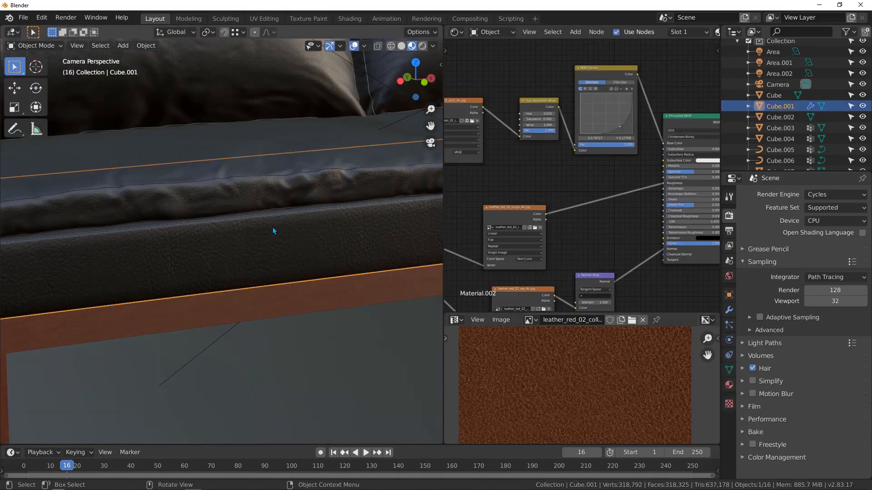
pyautogui.moveTo(520, 313); pyautogui.dragTo(524, 107)
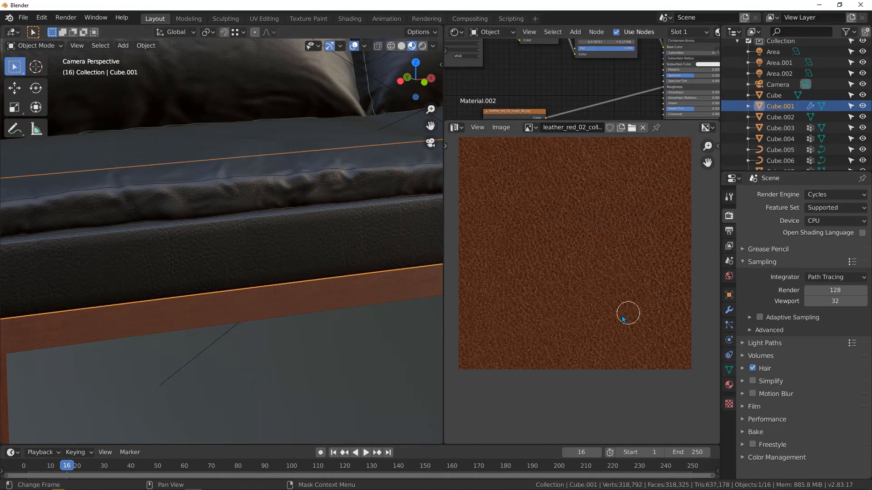
pyautogui.press('Tab')
pyautogui.scroll(3, 278, 223)
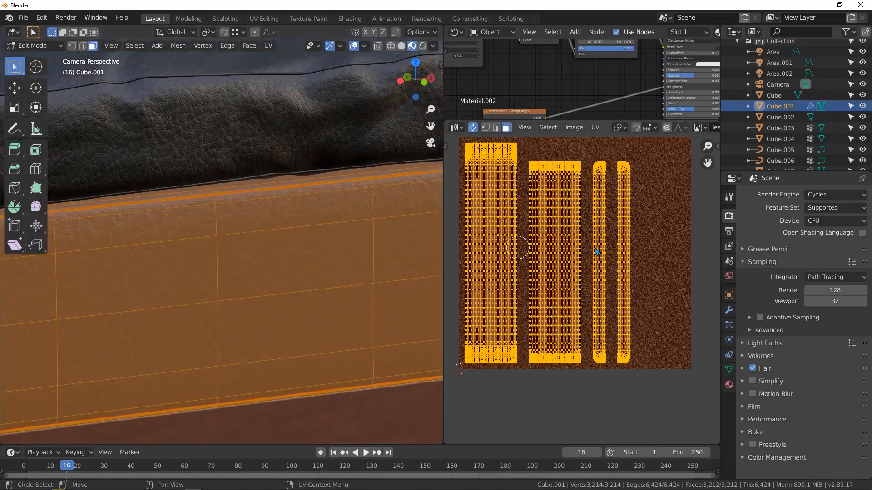
pyautogui.press('s')
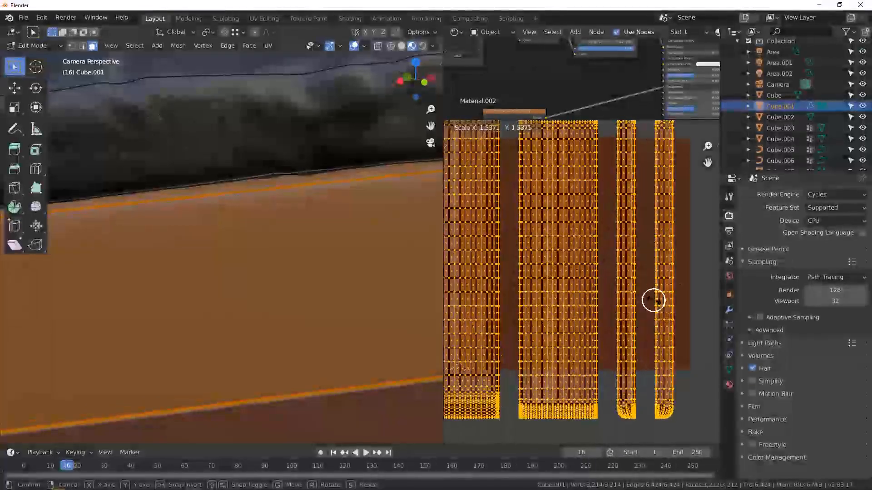
pyautogui.click(652, 298)
pyautogui.press('Tab')
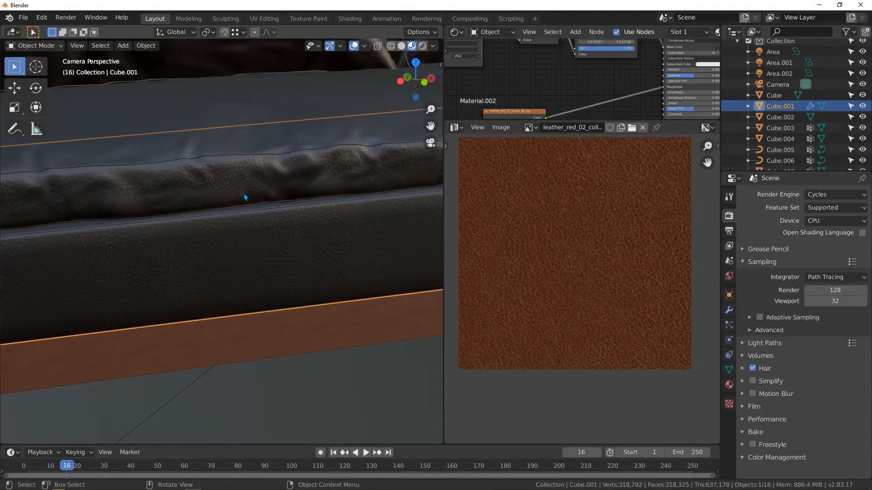
# Step: Scale the floor plane up by a factor of 21.375, check its extent around the lights and sofa, and return to the camera view
pyautogui.scroll(-8, 243, 195)
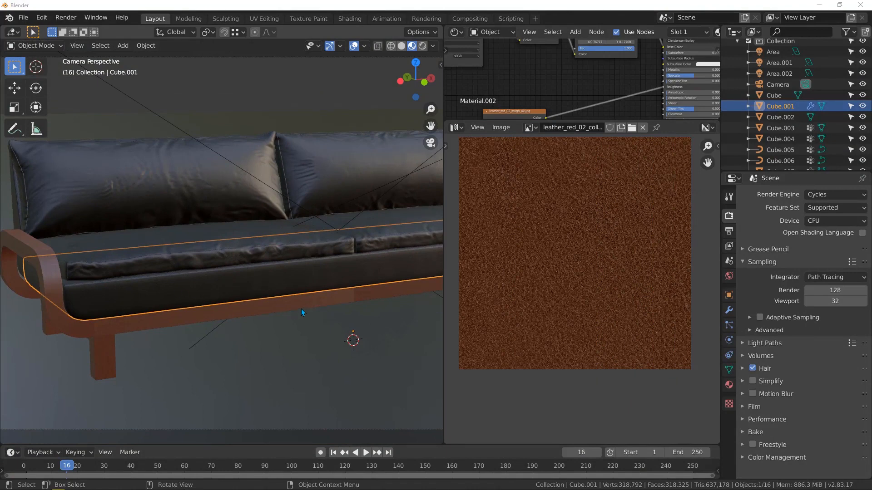
pyautogui.scroll(-4, 305, 327)
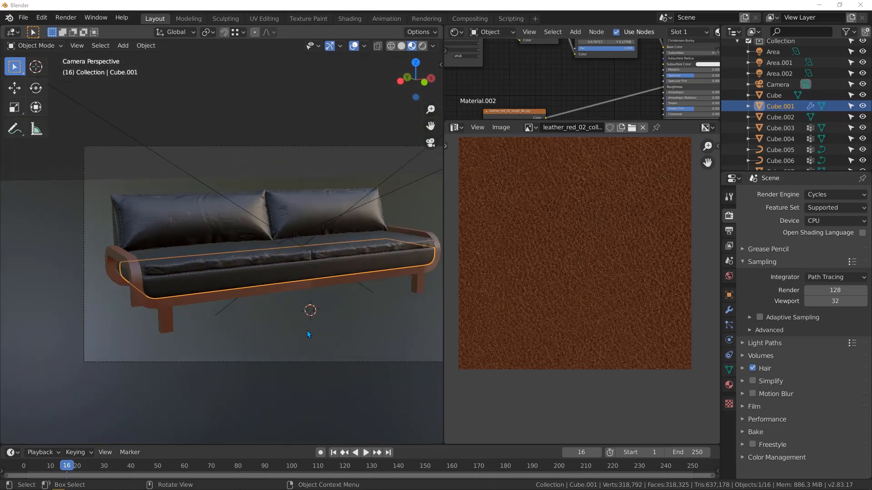
pyautogui.click(278, 324)
pyautogui.press('s')
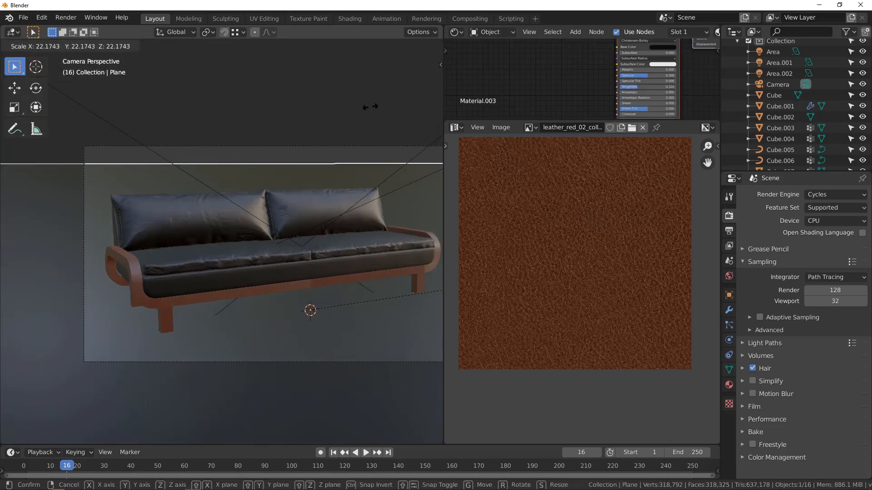
pyautogui.click(299, 197)
pyautogui.moveTo(261, 197); pyautogui.dragTo(241, 205, button='middle')
pyautogui.scroll(-12, 241, 205)
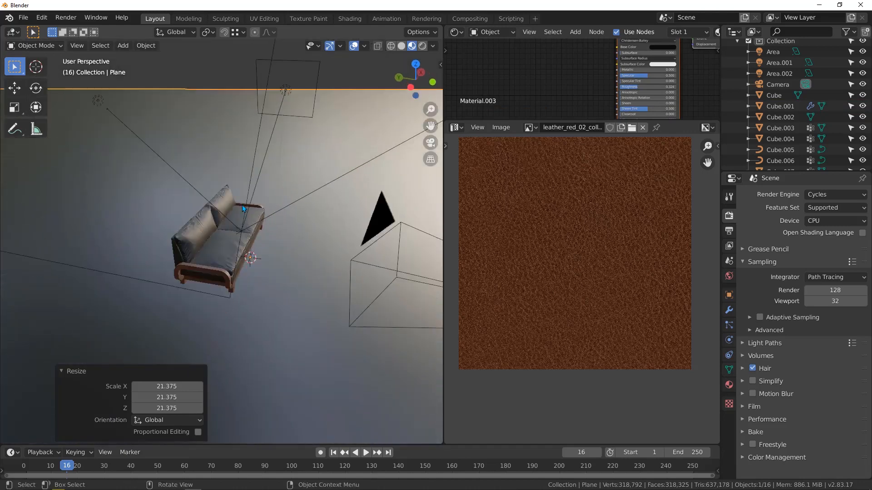
pyautogui.keyDown('shift'); pyautogui.moveTo(185, 194); pyautogui.dragTo(354, 220, button='middle'); pyautogui.keyUp('shift')
pyautogui.moveTo(285, 220); pyautogui.dragTo(241, 212, button='middle')
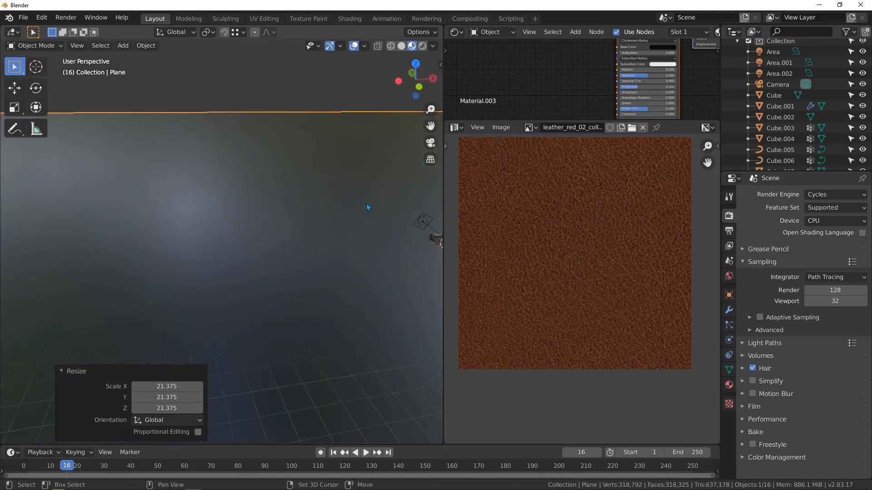
pyautogui.keyDown('shift'); pyautogui.moveTo(366, 204); pyautogui.dragTo(231, 241, button='middle'); pyautogui.keyUp('shift')
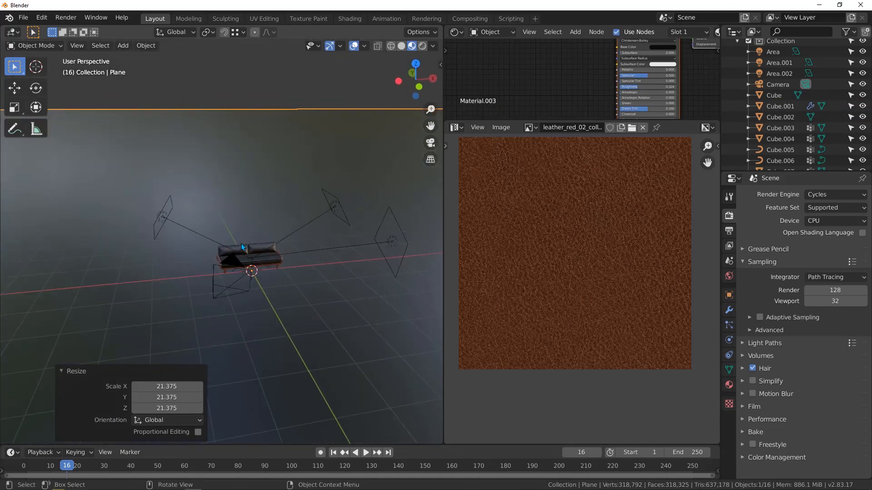
pyautogui.press('KP_0')
pyautogui.scroll(5, 273, 217)
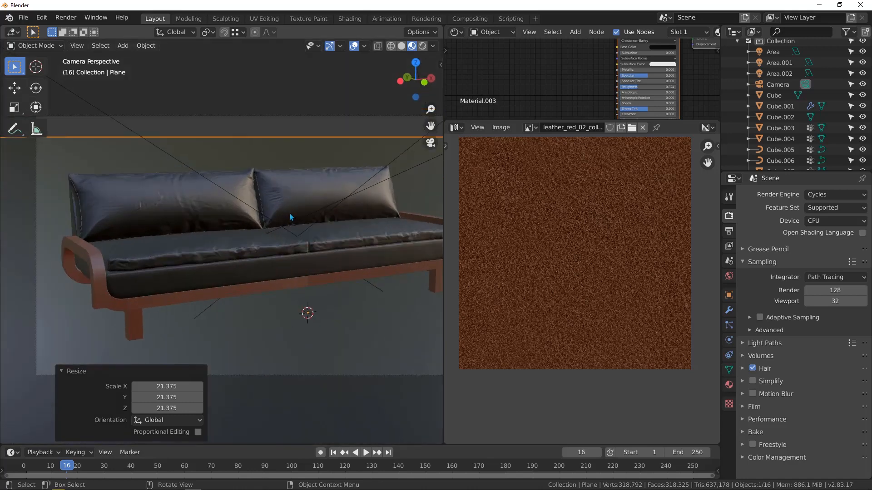
# Step: Reframe the camera with Walk Navigation so the whole sofa, including both armrests, fits inside the camera frame
pyautogui.click(95, 46)
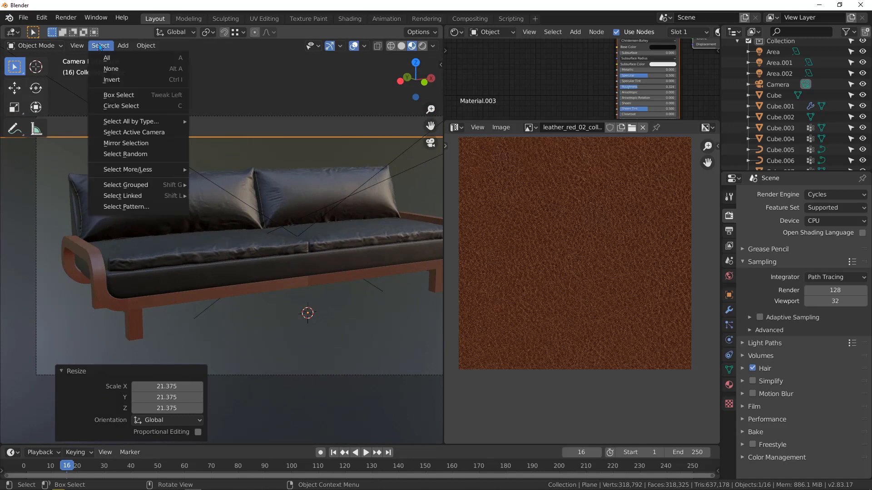
pyautogui.moveTo(107, 193)
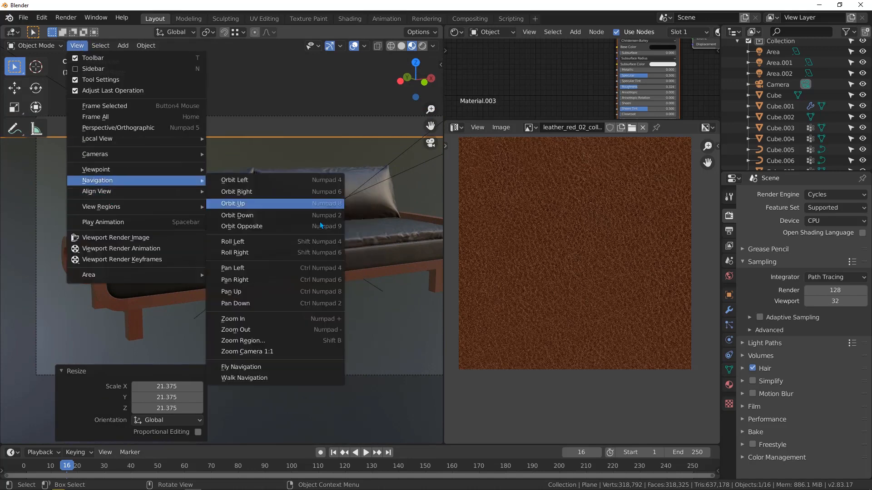
pyautogui.click(245, 380)
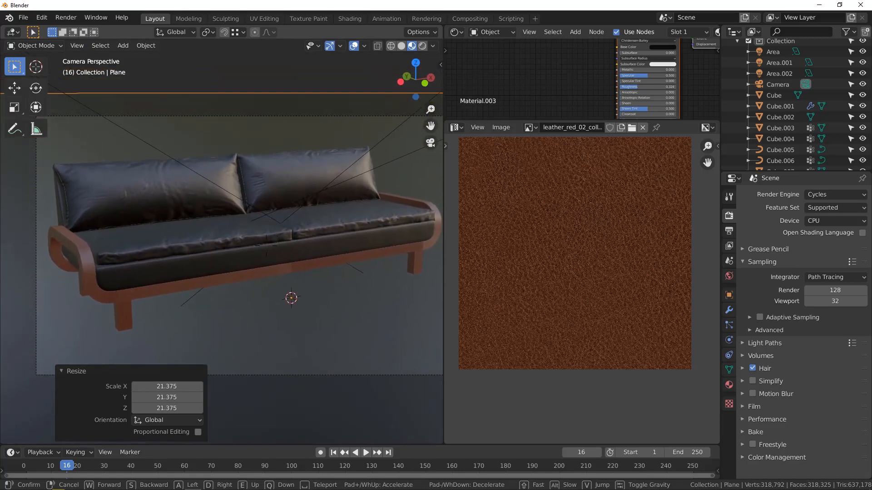
pyautogui.click(210, 224)
# Step: Select the camera and move it about -10.28 cm in X, 6.76 cm in Y and 1.79 cm in Z to centre the sofa
pyautogui.scroll(-2, 223, 225)
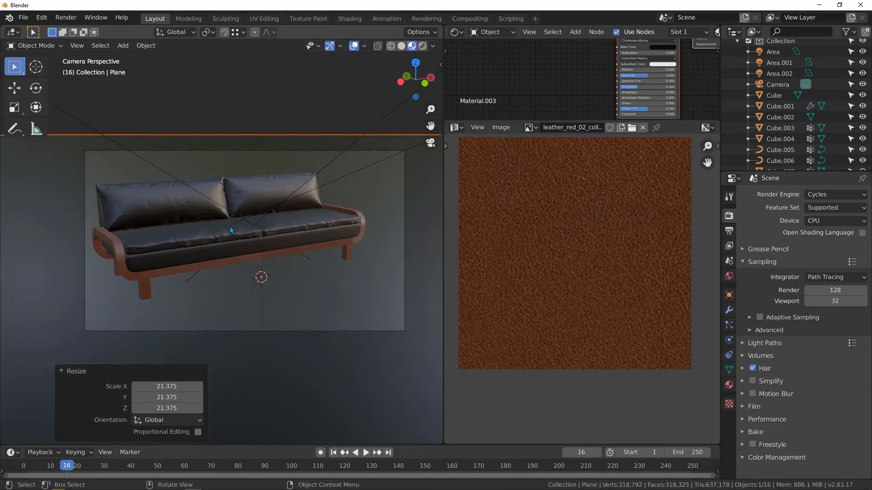
pyautogui.click(85, 247)
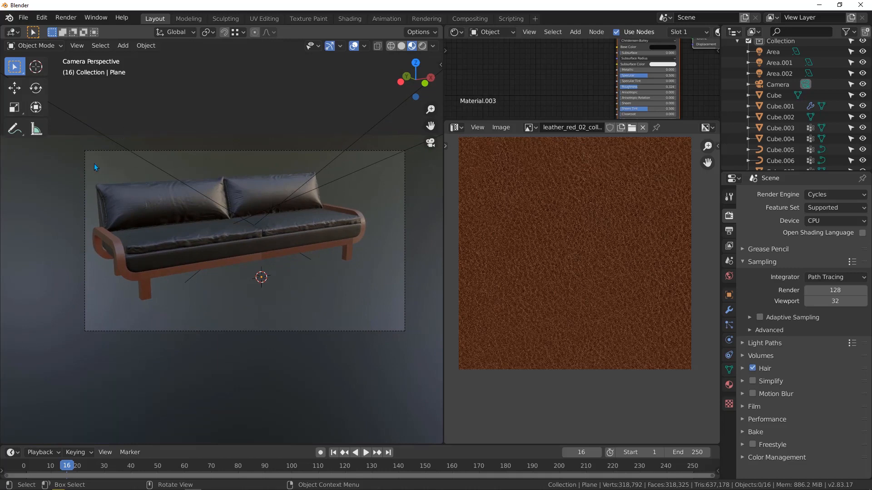
pyautogui.click(97, 152)
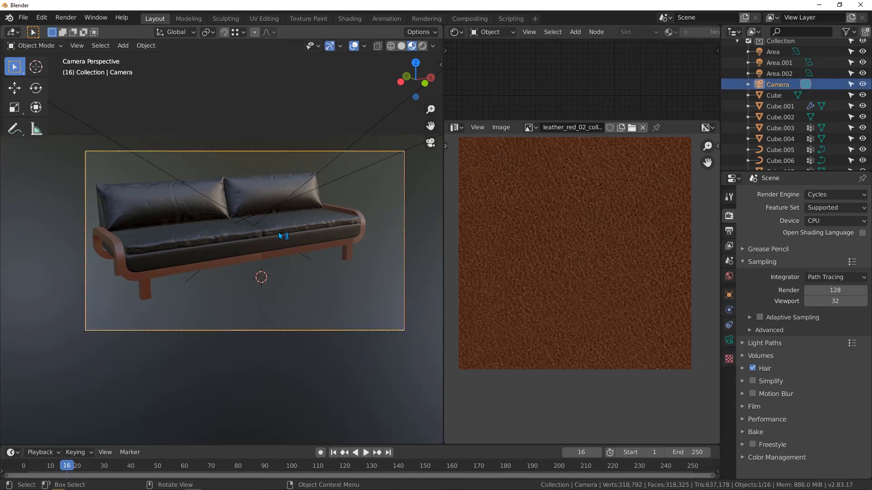
pyautogui.press('g')
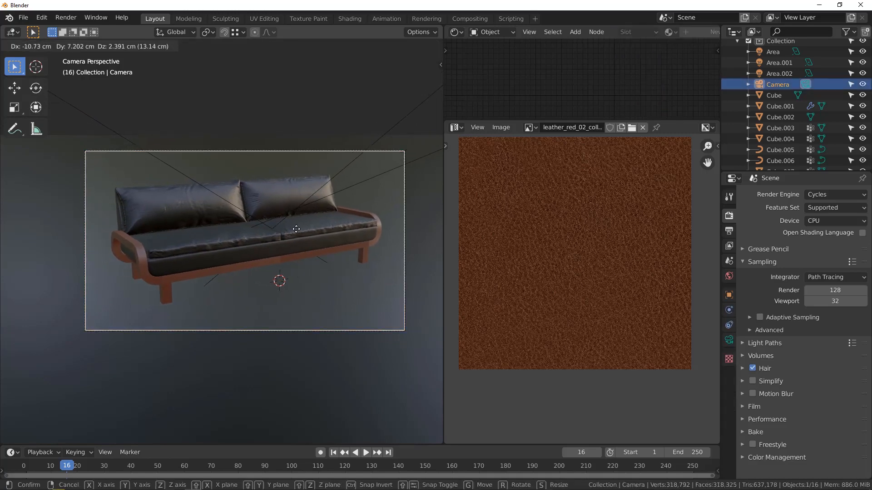
pyautogui.click(320, 246)
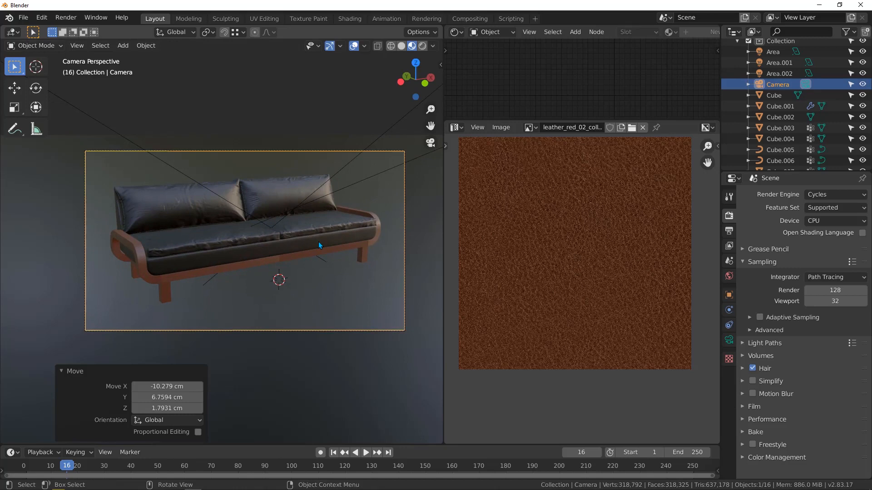
# Step: Render the still image of the sofa from the adjusted camera
pyautogui.scroll(2, 277, 257)
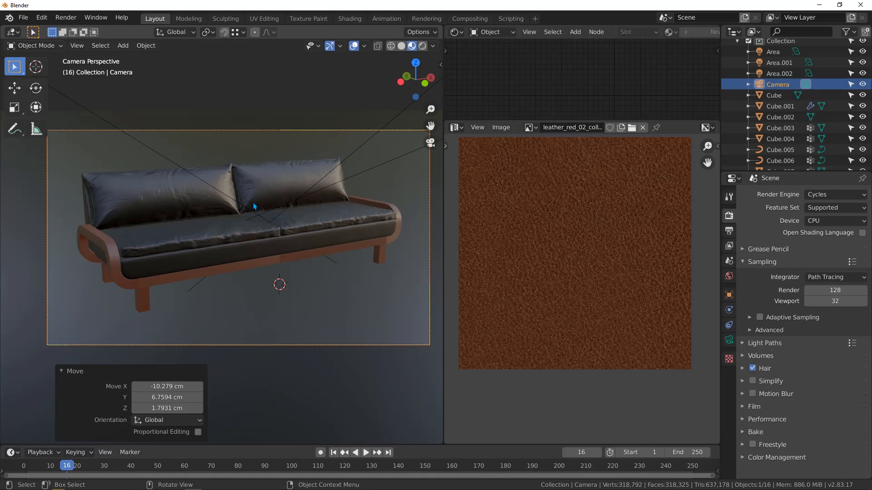
pyautogui.click(67, 19)
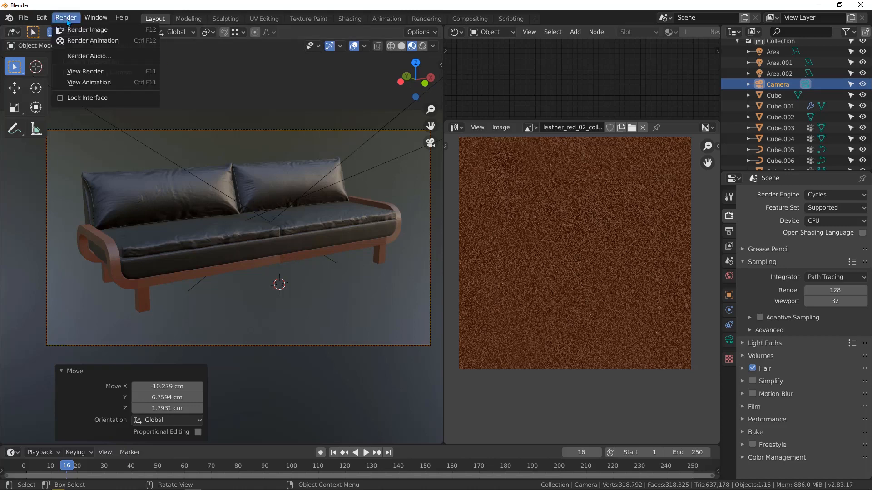
pyautogui.click(93, 29)
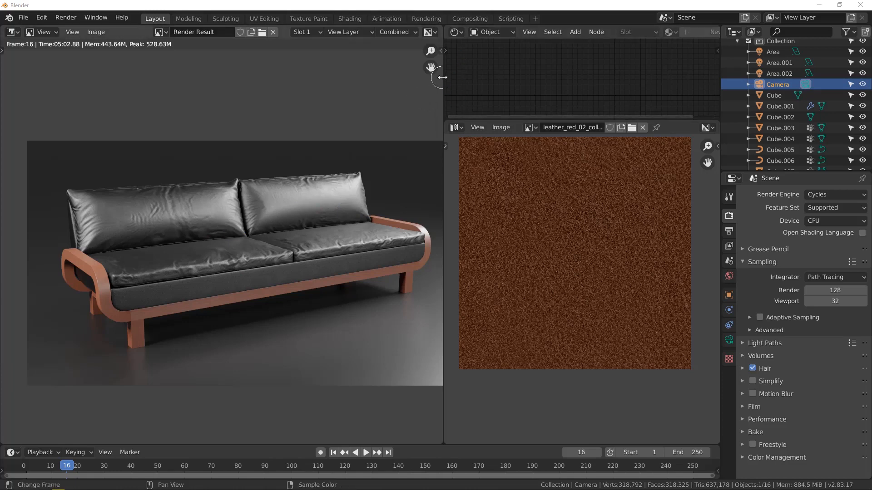
# Step: Join the Shader Editor area with the UV Editor area so the leather texture area takes over its space
pyautogui.rightClick(481, 119)
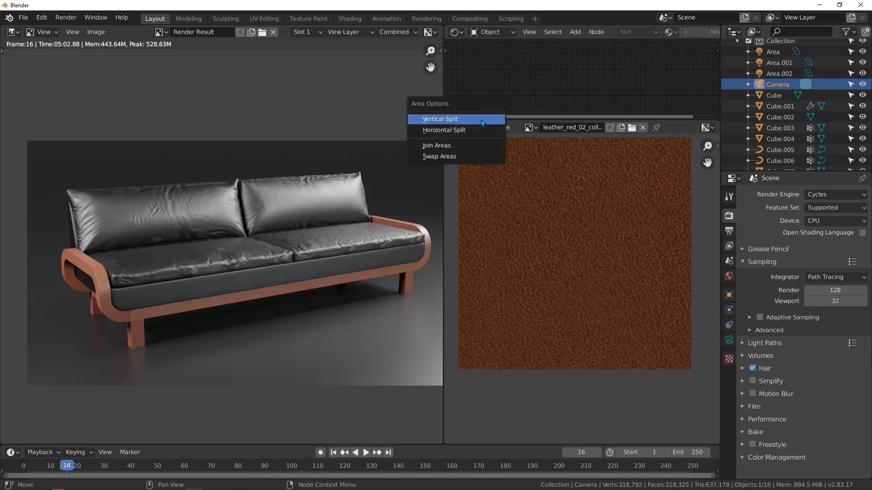
pyautogui.click(457, 146)
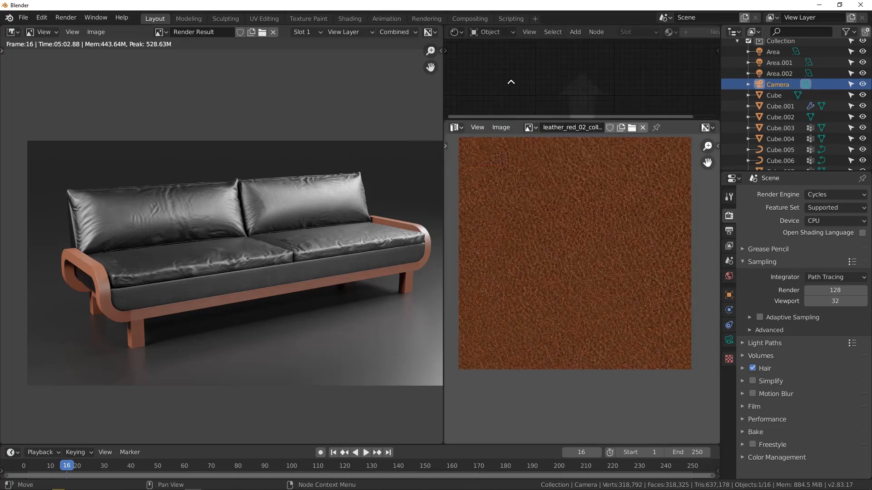
pyautogui.click(506, 75)
pyautogui.click(545, 220)
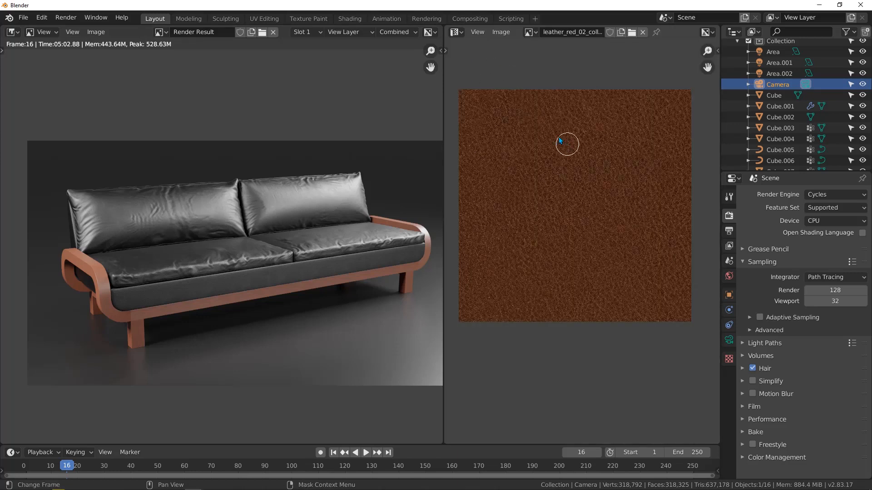
# Step: Change the leather texture area to the Compositor, hide its sidebar and enable Use Nodes
pyautogui.click(455, 32)
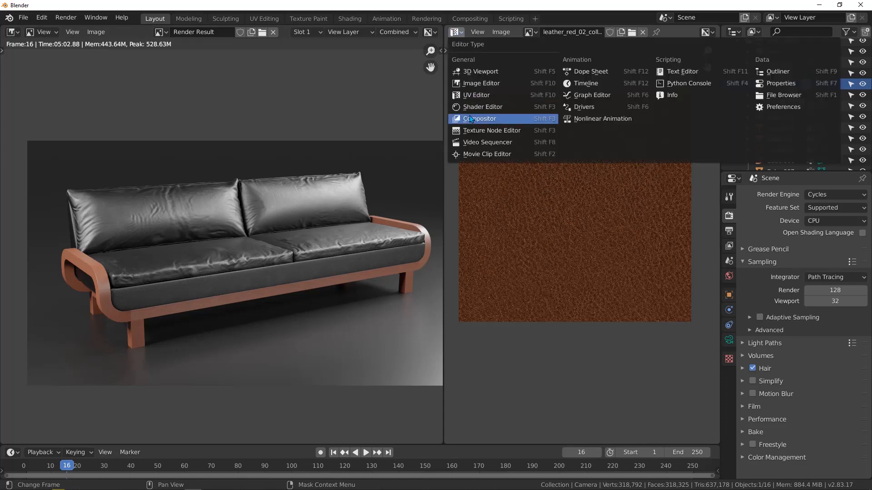
pyautogui.click(486, 119)
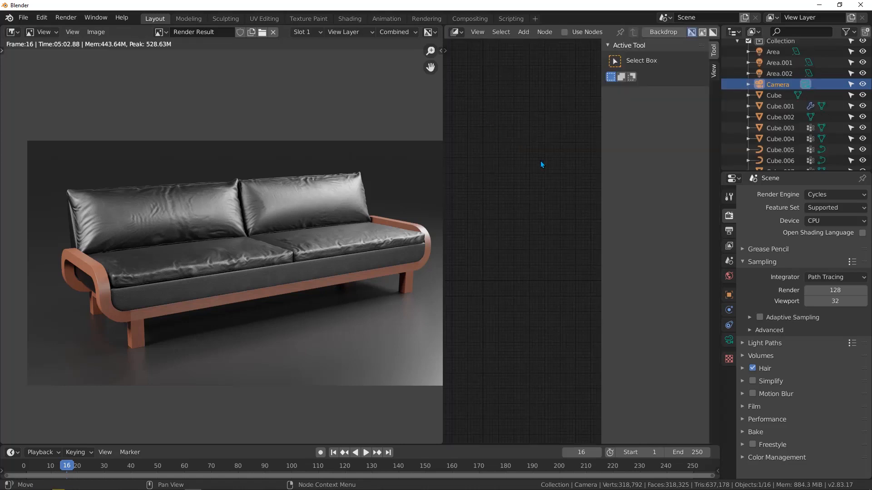
pyautogui.press('n')
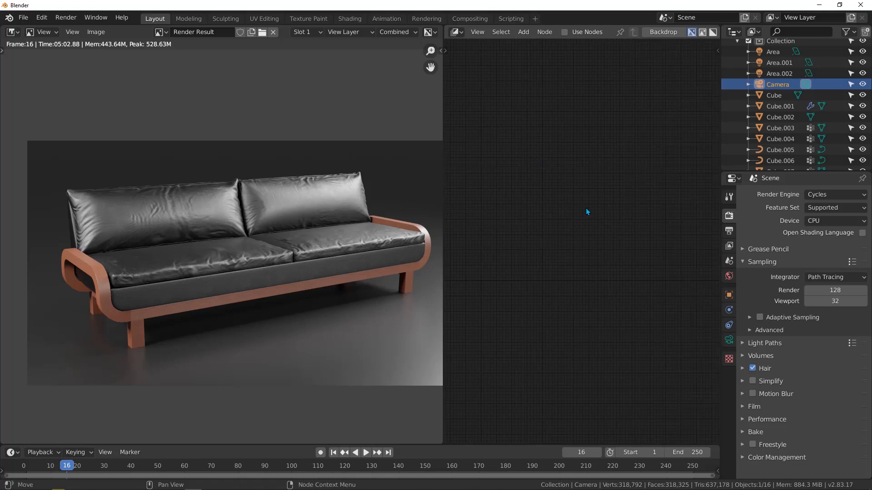
pyautogui.click(565, 32)
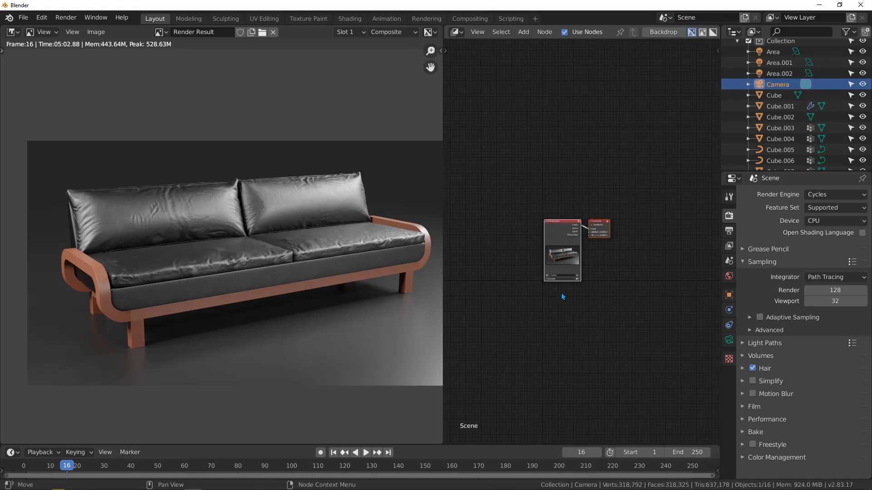
# Step: Move the Composite node well away from the Render Layers node to make room for another node between them
pyautogui.scroll(7, 562, 295)
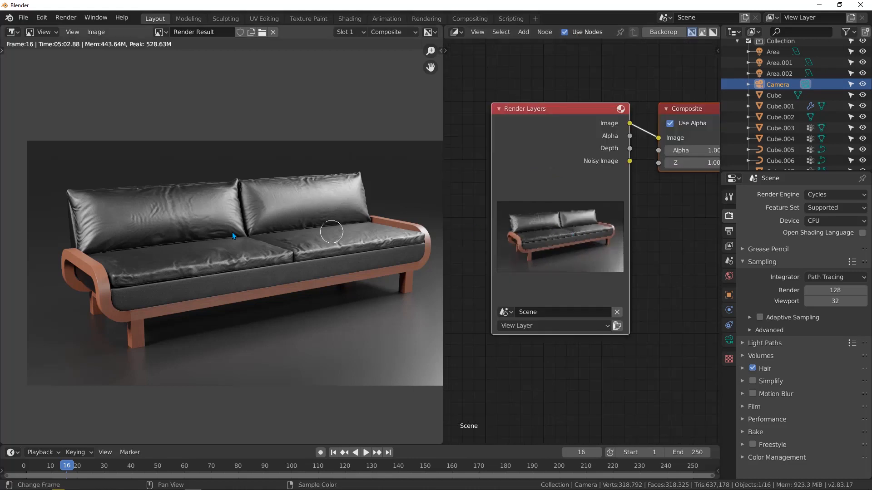
pyautogui.scroll(-3, 586, 186)
pyautogui.moveTo(652, 167); pyautogui.dragTo(563, 208, button='middle')
pyautogui.hotkey('alt', 'a')
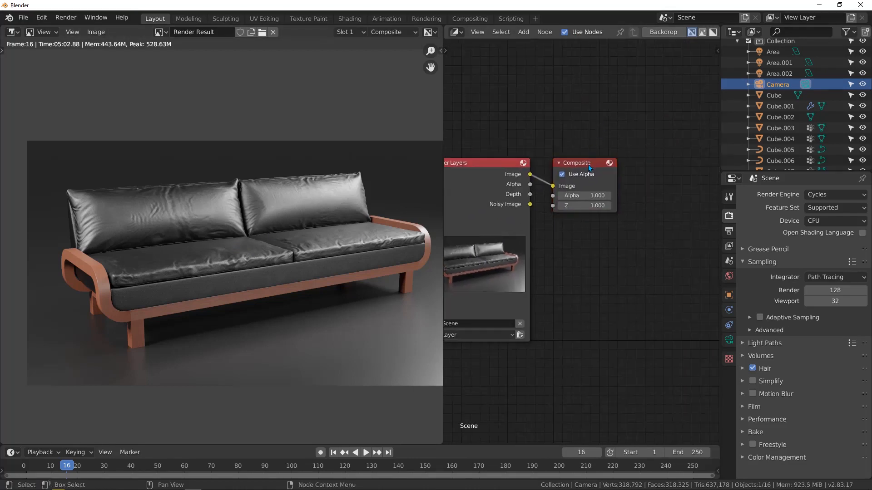
pyautogui.moveTo(589, 168); pyautogui.dragTo(698, 167)
pyautogui.scroll(-2, 549, 170)
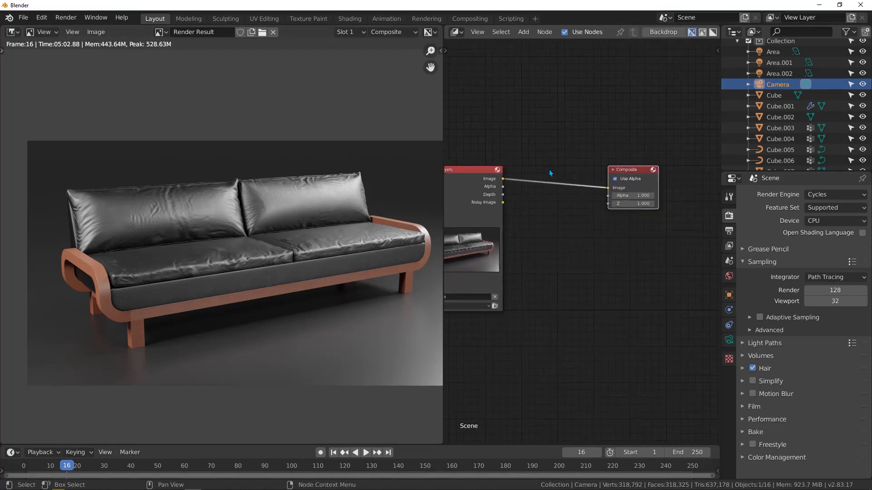
pyautogui.moveTo(622, 169); pyautogui.dragTo(675, 168)
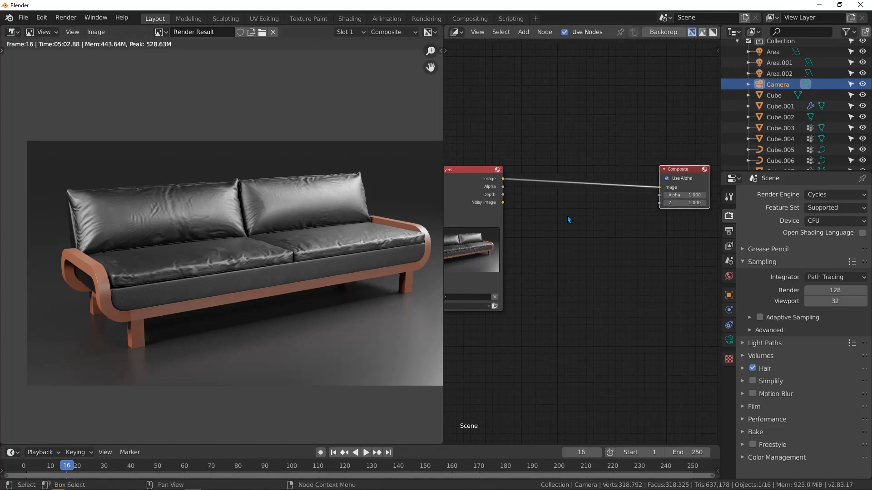
pyautogui.scroll(-1, 568, 216)
pyautogui.moveTo(585, 217); pyautogui.dragTo(599, 218, button='middle')
pyautogui.scroll(3, 556, 192)
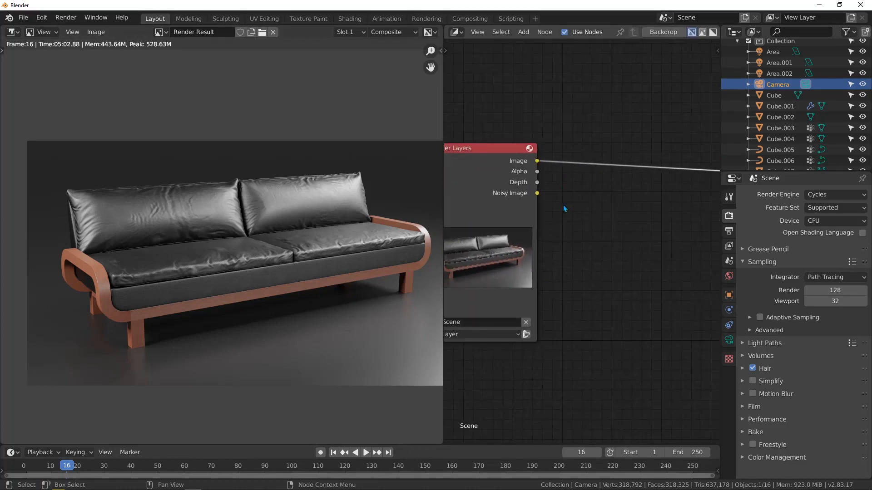
pyautogui.hotkey('shift', 'a')
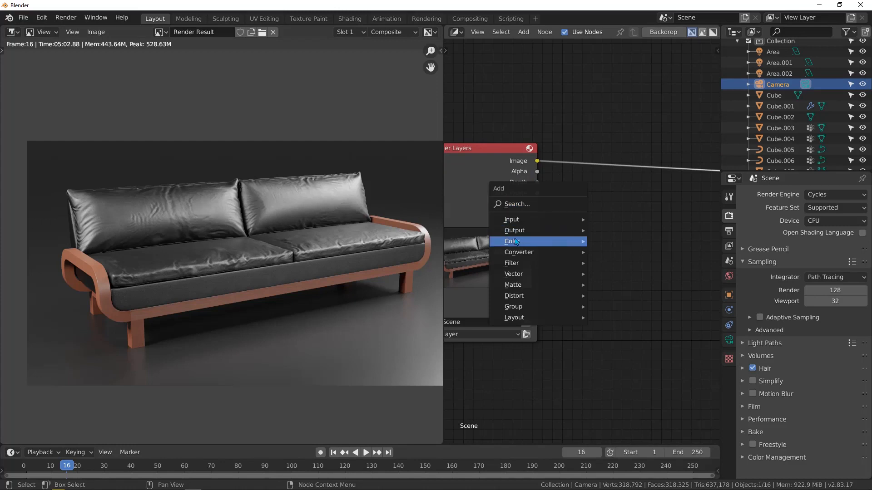
pyautogui.moveTo(524, 240)
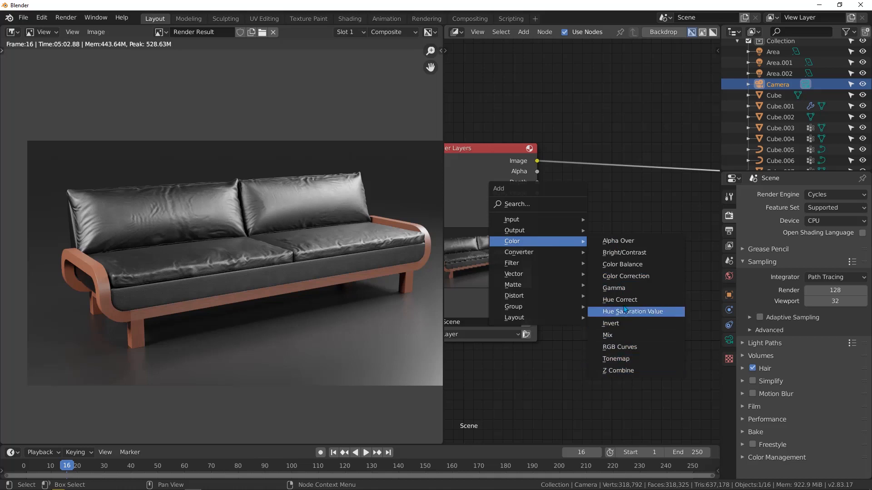
pyautogui.click(615, 277)
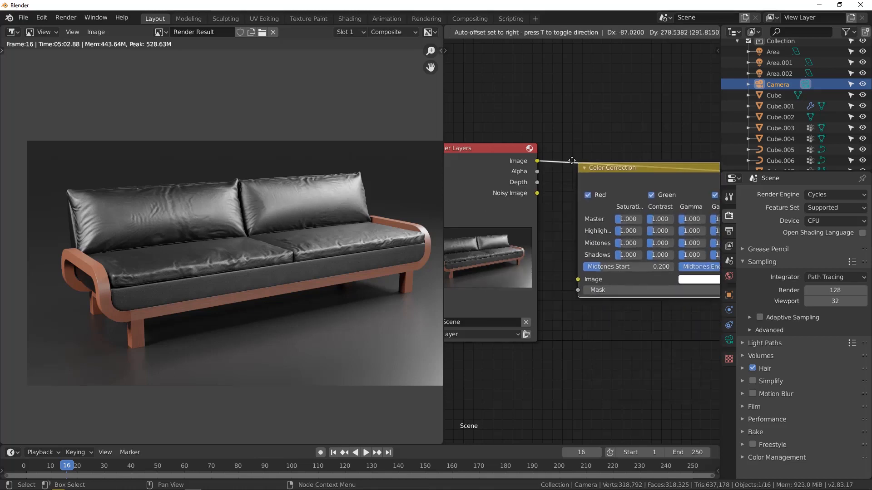
pyautogui.press('Escape')
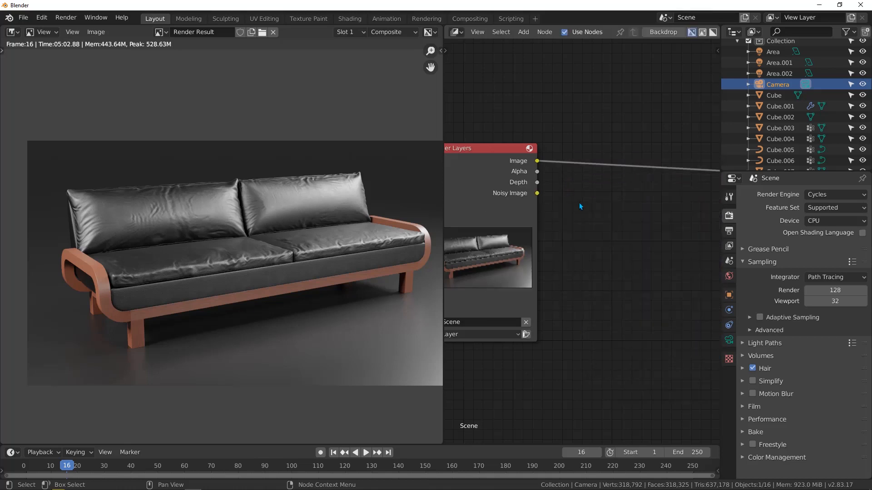
# Step: Insert a Color Balance node on the image link between the Render Layers and Composite nodes
pyautogui.hotkey('shift', 'a')
pyautogui.moveTo(543, 223)
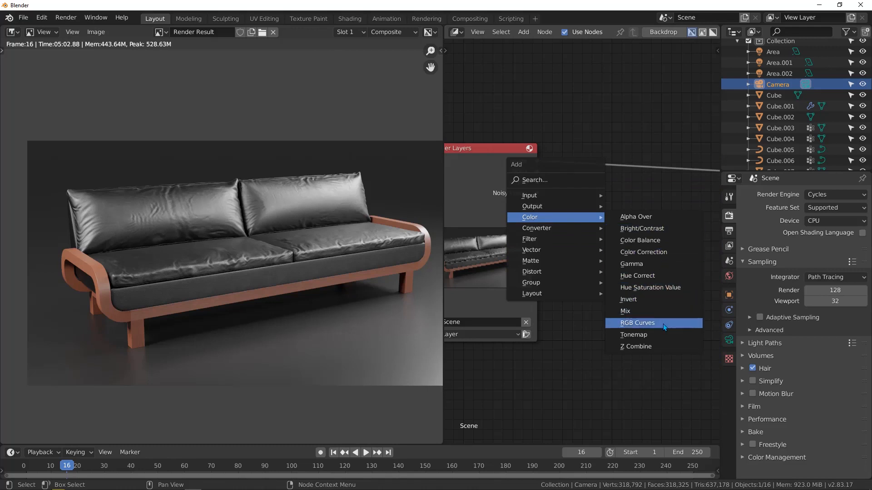
pyautogui.click(639, 241)
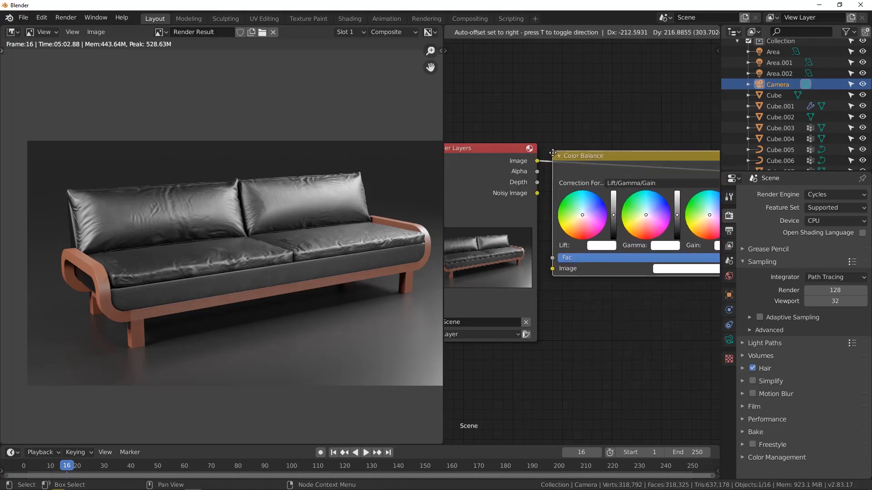
pyautogui.click(552, 155)
pyautogui.press('KP_Decimal')
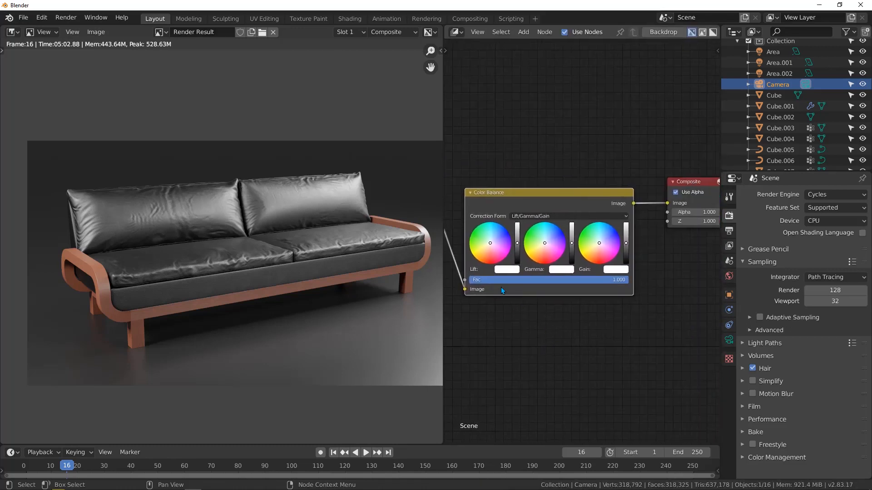
# Step: Slightly darken the Color Balance node's Lift and shift its tint a little toward blue
pyautogui.scroll(3, 501, 205)
pyautogui.moveTo(500, 205); pyautogui.dragTo(548, 130, button='middle')
pyautogui.scroll(1, 571, 229)
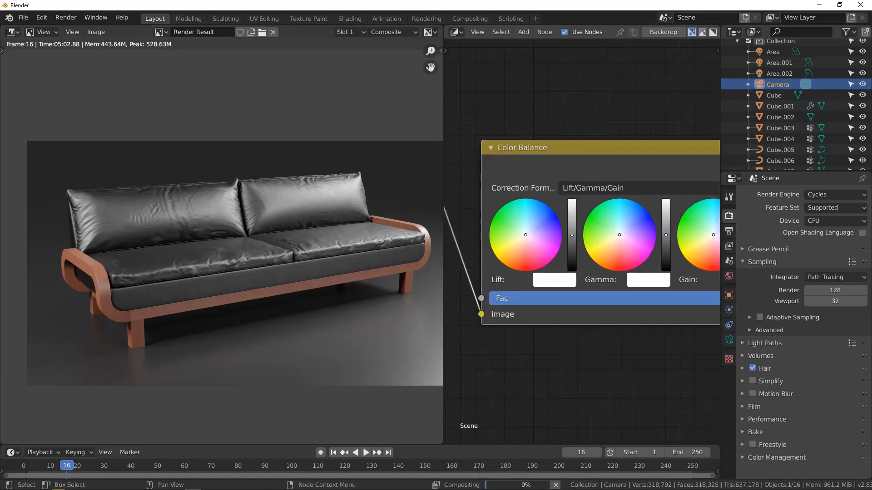
pyautogui.moveTo(574, 239); pyautogui.dragTo(572, 236)
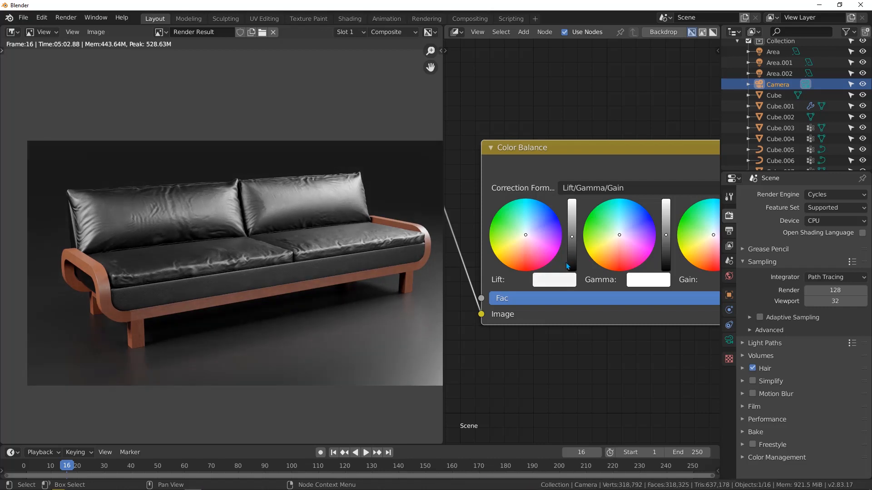
pyautogui.scroll(-1, 543, 341)
pyautogui.scroll(1, 518, 268)
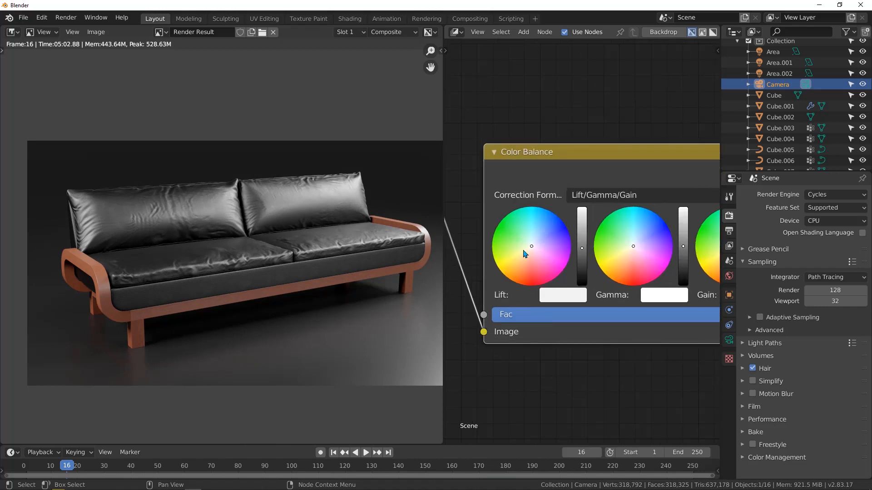
pyautogui.moveTo(532, 247); pyautogui.dragTo(532, 247)
pyautogui.moveTo(533, 248); pyautogui.dragTo(534, 246)
pyautogui.scroll(-3, 564, 380)
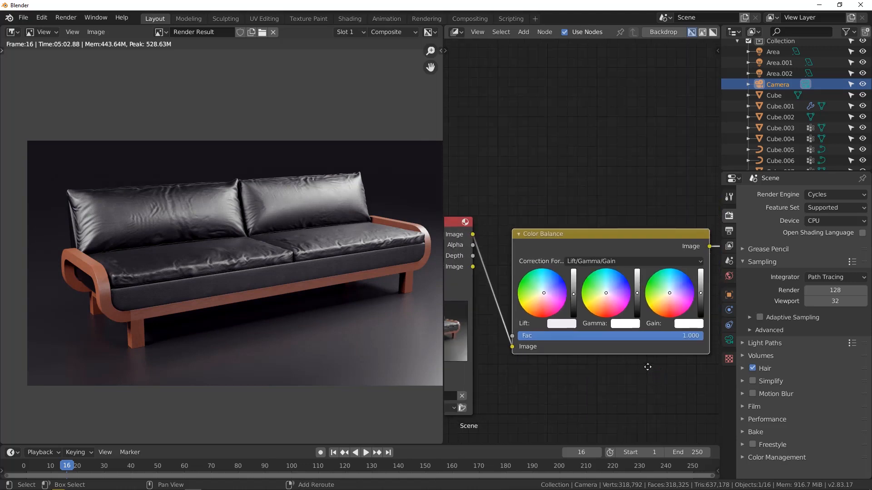
pyautogui.moveTo(647, 368); pyautogui.dragTo(577, 315, button='middle')
pyautogui.moveTo(610, 304); pyautogui.dragTo(639, 328, button='middle')
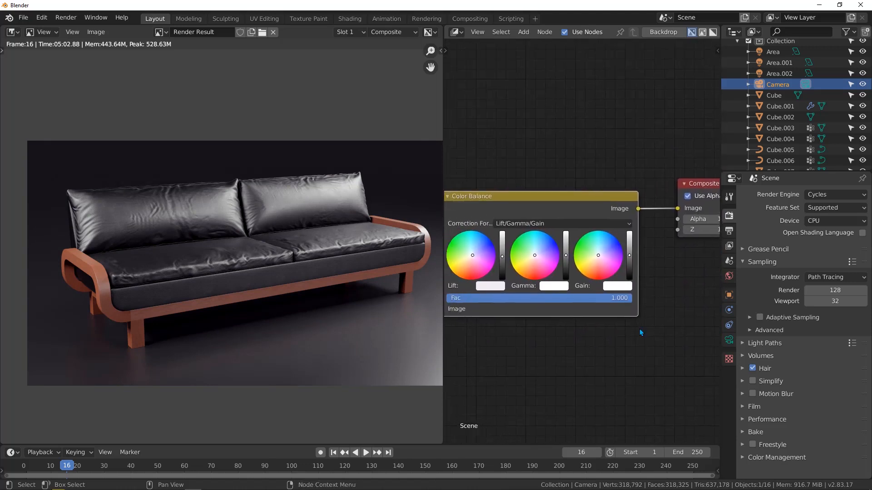
# Step: Move the Composite node farther away and insert a Filter node on the image link between the Color Balance and Composite nodes
pyautogui.scroll(-3, 552, 328)
pyautogui.moveTo(552, 328); pyautogui.dragTo(448, 328, button='middle')
pyautogui.moveTo(588, 215); pyautogui.dragTo(673, 212)
pyautogui.scroll(1, 568, 241)
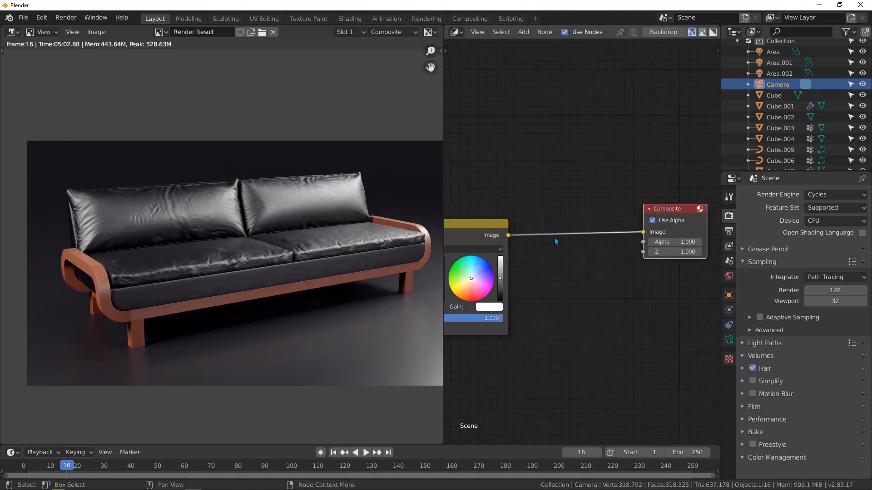
pyautogui.hotkey('shift', 'a')
pyautogui.moveTo(532, 261)
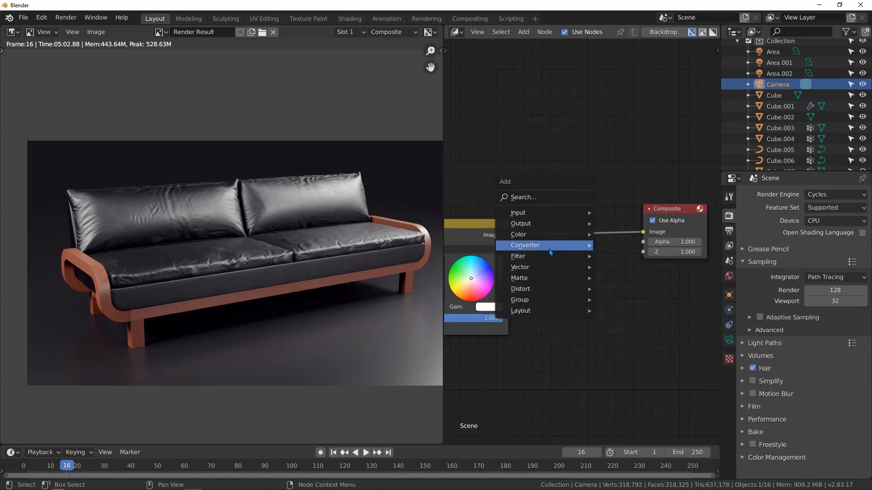
pyautogui.moveTo(551, 256)
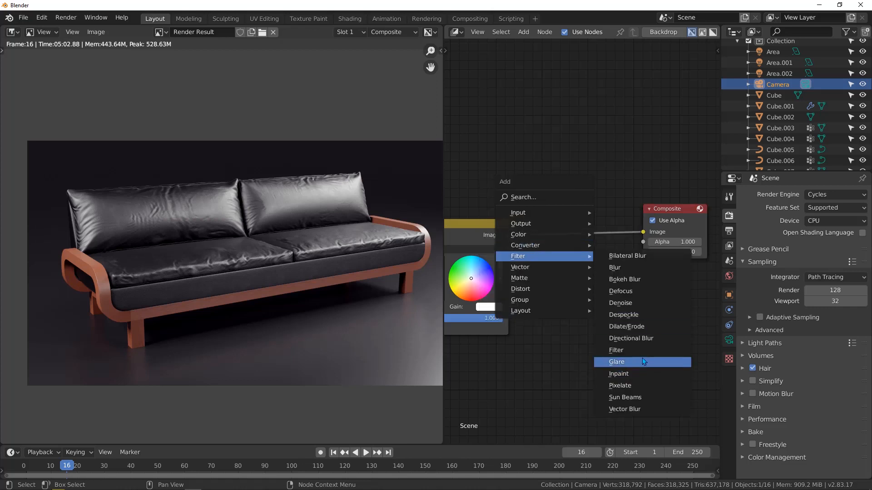
pyautogui.click(625, 350)
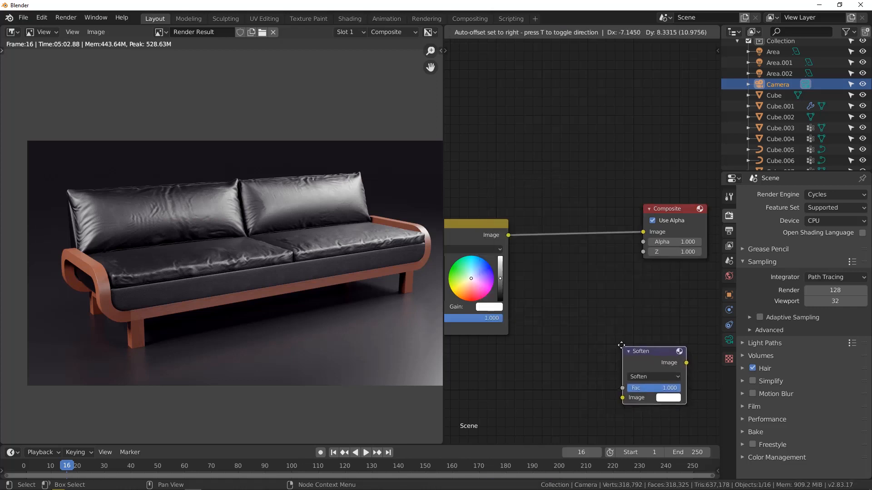
pyautogui.click(537, 229)
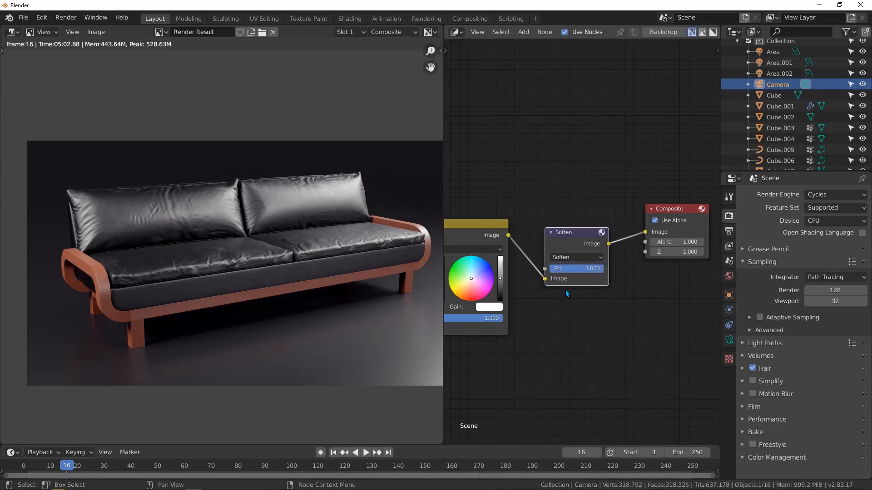
# Step: Change the Filter node's type to Sharpen and examine the effect up close on the sofa's leather
pyautogui.scroll(2, 558, 286)
pyautogui.click(546, 282)
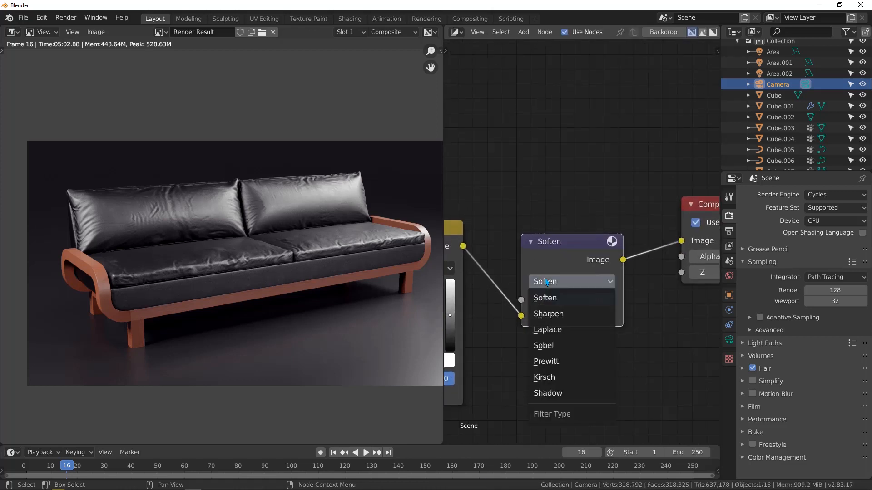
pyautogui.click(556, 314)
pyautogui.scroll(5, 227, 263)
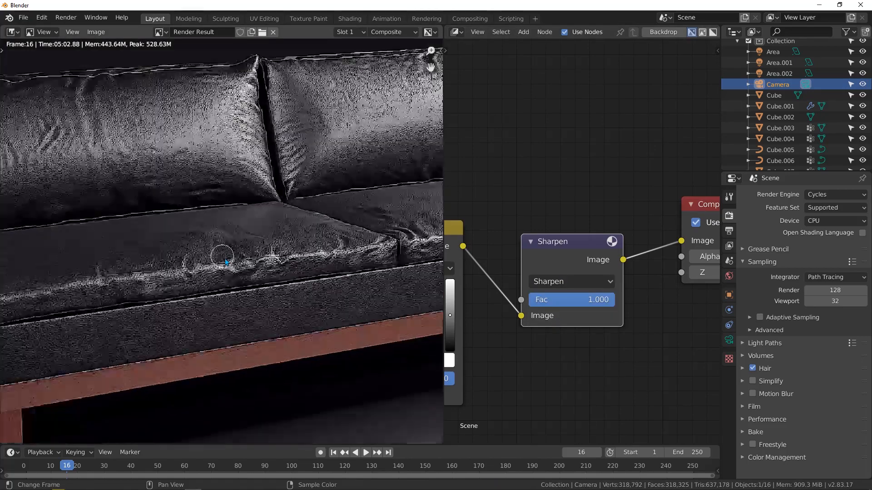
pyautogui.scroll(-3, 232, 268)
# Step: Set the Sharpen node's Fac to 0.3 and check the whole sofa in the render
pyautogui.moveTo(576, 302); pyautogui.dragTo(617, 304, button='middle')
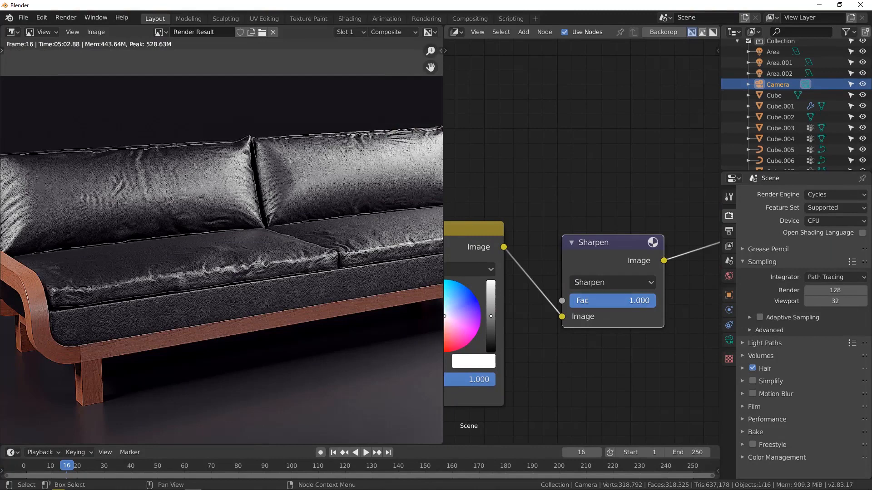
pyautogui.doubleClick(620, 298)
pyautogui.write('.3')
pyautogui.press('Return')
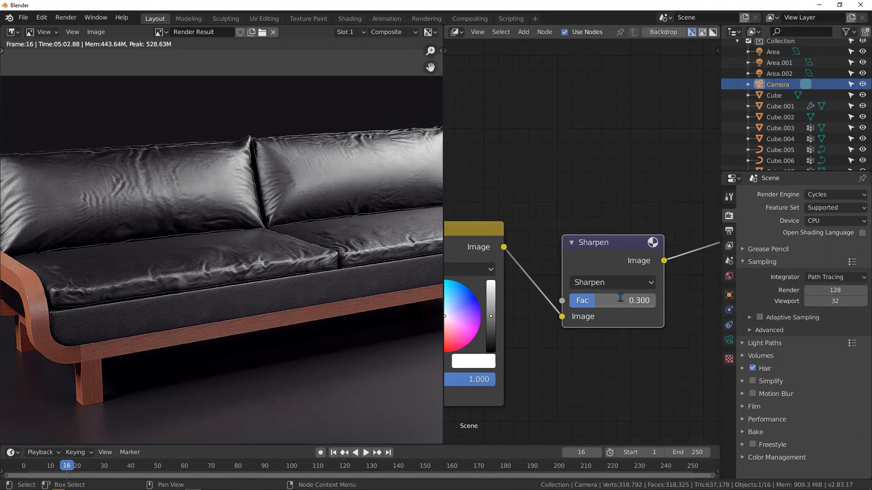
pyautogui.scroll(-2, 229, 189)
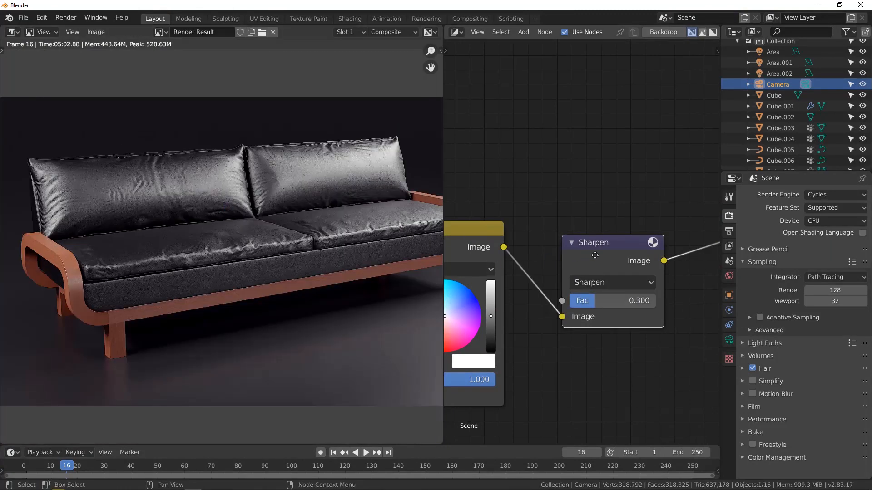
# Step: Set the Sharpen node's Fac to 0.2 and compare the render with the node muted and unmuted
pyautogui.moveTo(604, 261); pyautogui.dragTo(595, 246)
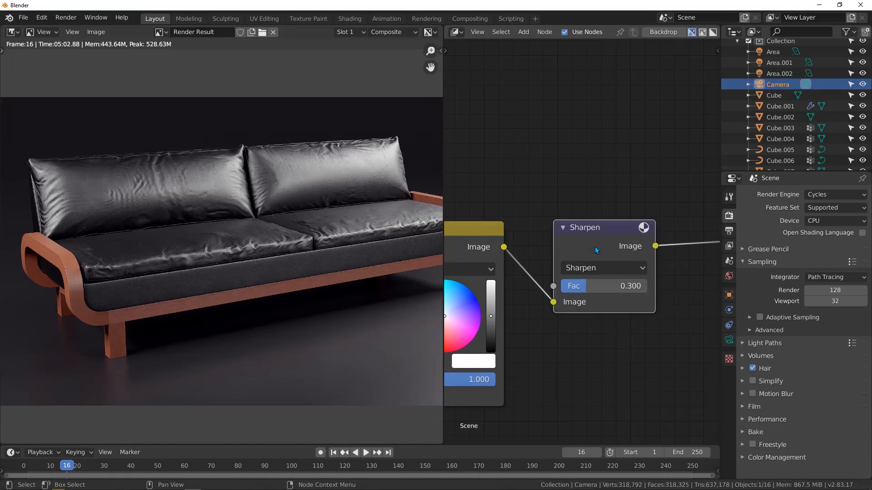
pyautogui.press('m')
pyautogui.press('m')
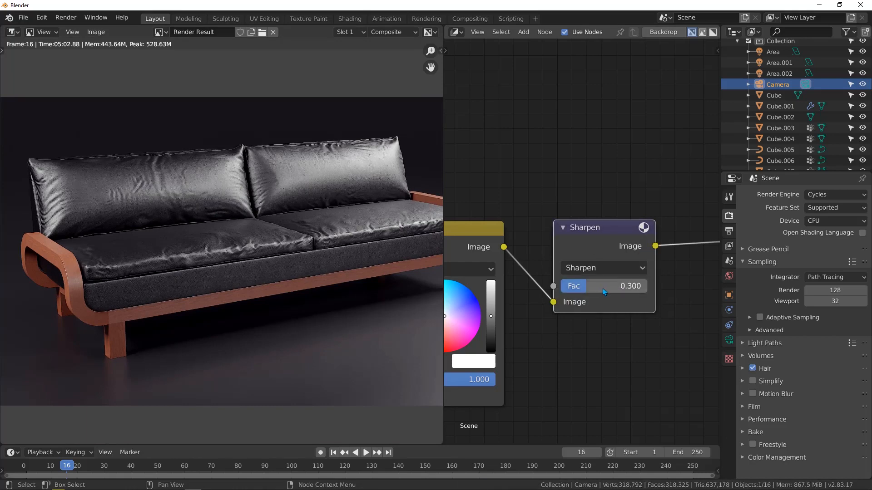
pyautogui.doubleClick(603, 287)
pyautogui.write('.2')
pyautogui.press('Return')
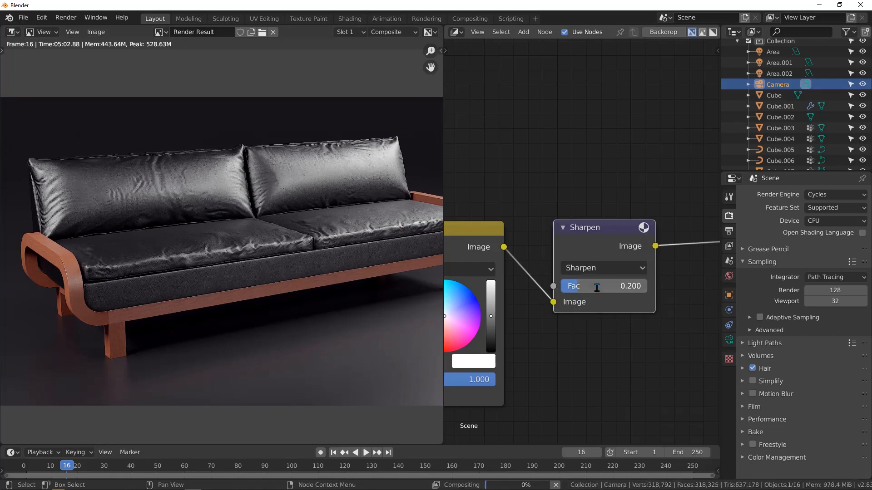
pyautogui.press('m')
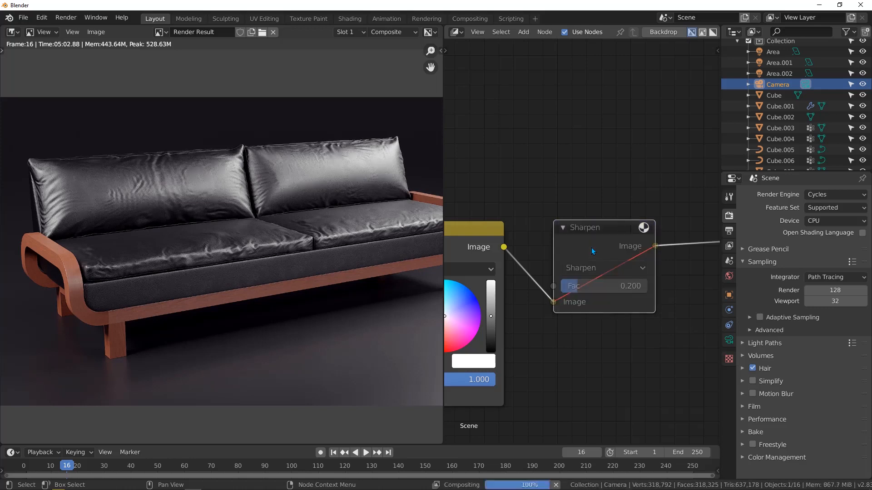
pyautogui.press('m')
pyautogui.press('m')
pyautogui.press('m')
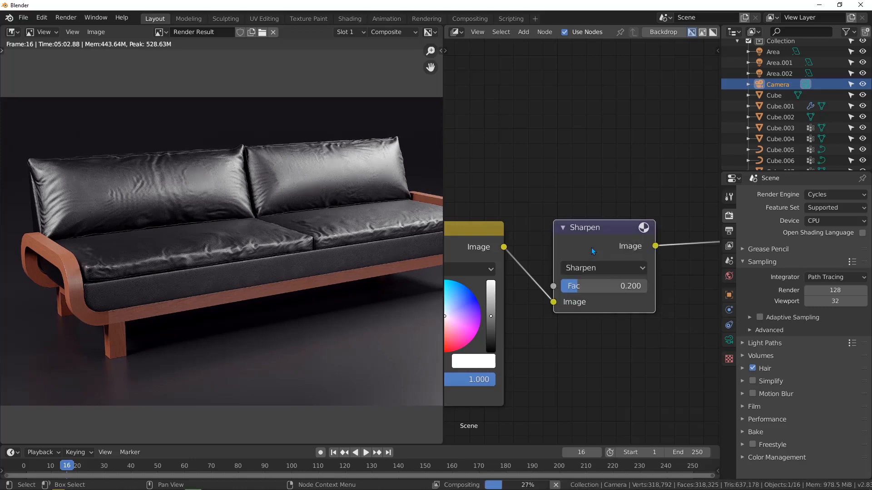
pyautogui.scroll(-2, 217, 256)
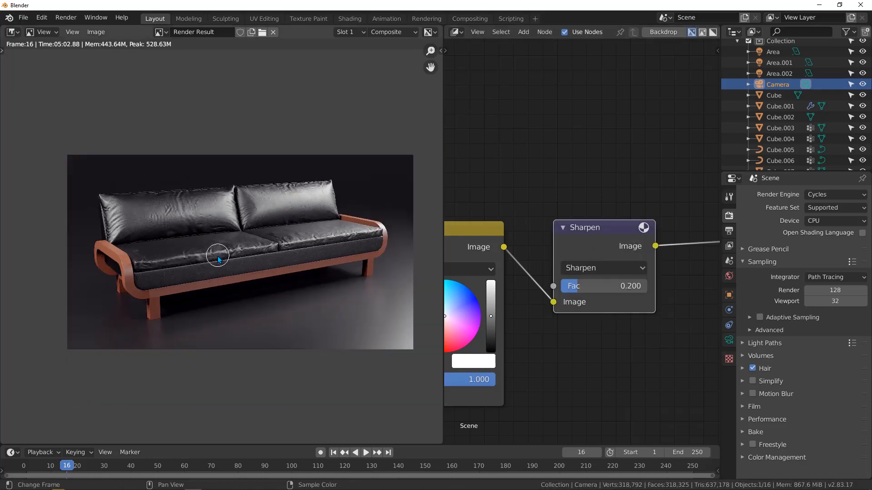
# Step: Move the Composite node farther from the Sharpen node to make room for another node between them
pyautogui.moveTo(581, 203); pyautogui.dragTo(499, 187, button='middle')
pyautogui.scroll(-4, 589, 171)
pyautogui.moveTo(691, 219); pyautogui.dragTo(589, 241, button='middle')
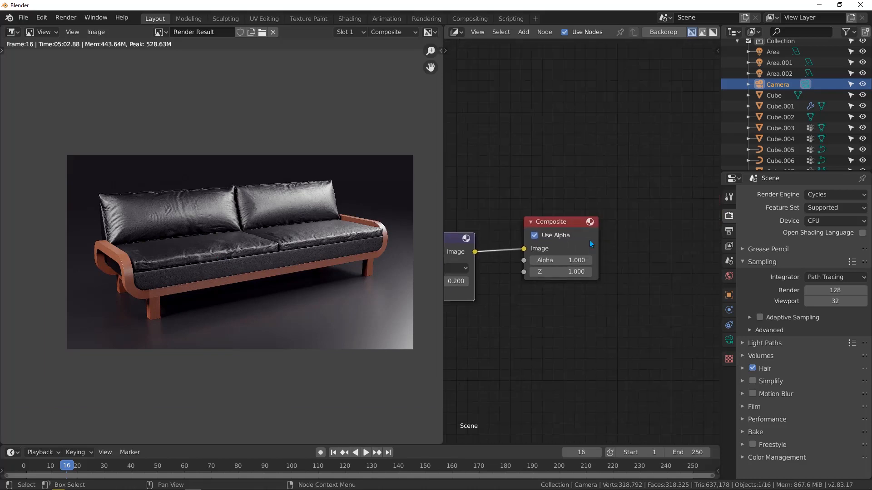
pyautogui.moveTo(587, 219); pyautogui.dragTo(666, 206)
pyautogui.scroll(-3, 552, 204)
pyautogui.scroll(3, 178, 264)
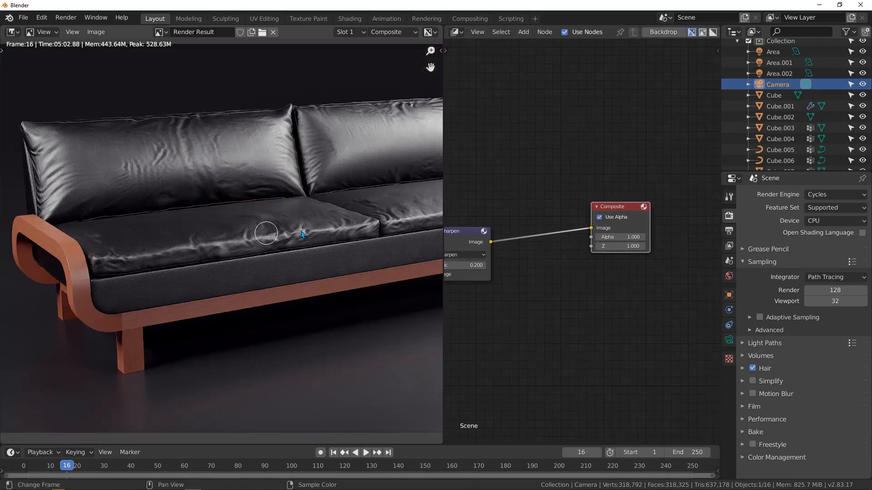
pyautogui.moveTo(305, 228); pyautogui.dragTo(248, 228, button='middle')
pyautogui.scroll(-3, 249, 227)
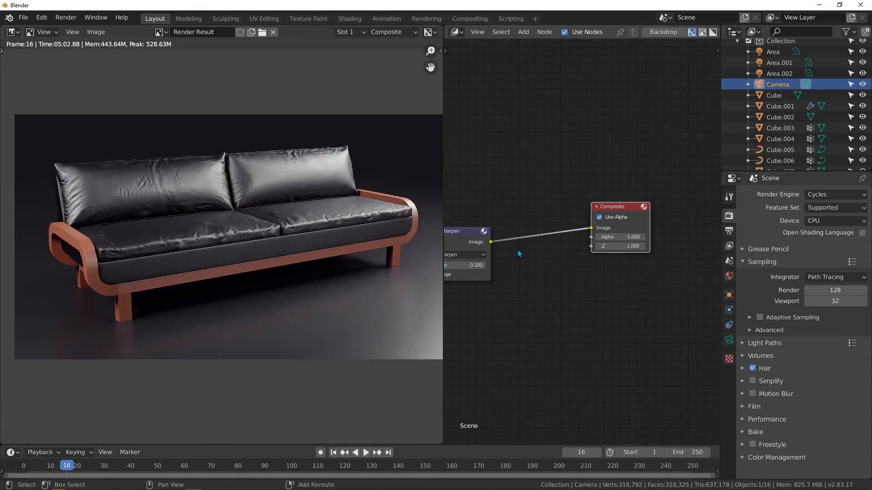
# Step: Insert an RGB Curves node on the image link between the Sharpen and Composite nodes
pyautogui.hotkey('shift', 'a')
pyautogui.moveTo(471, 232)
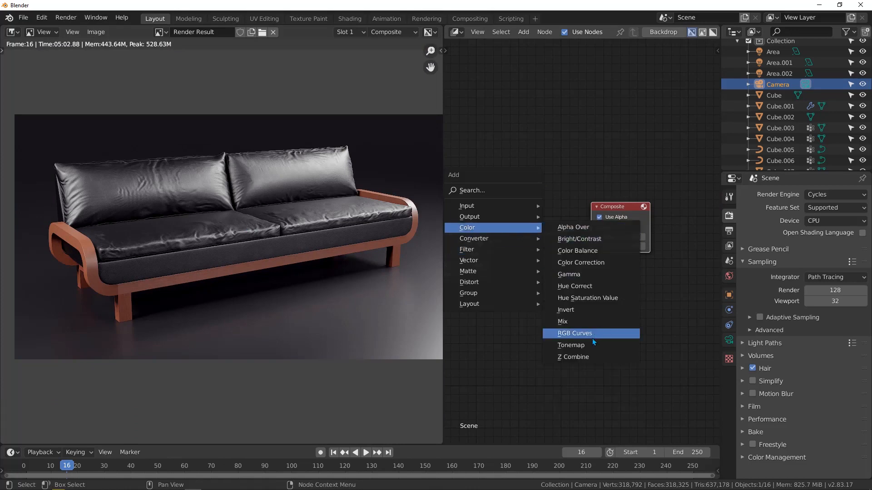
pyautogui.click(572, 339)
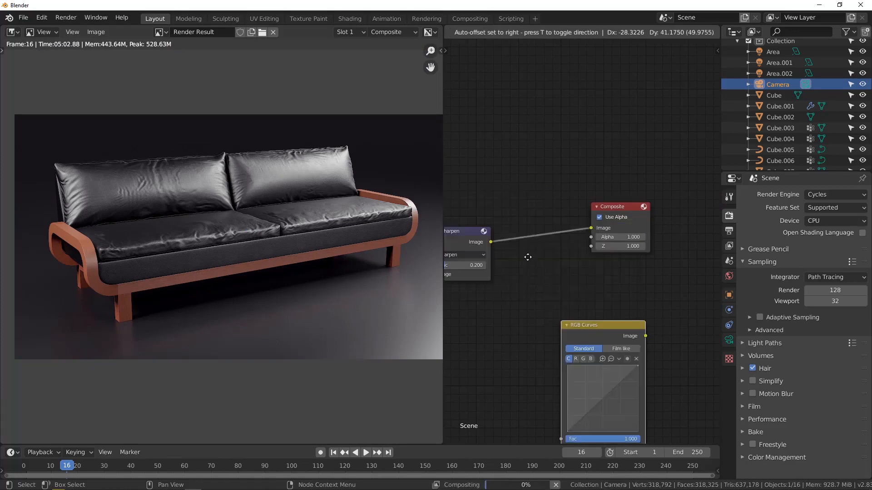
pyautogui.click(587, 266)
# Step: Shape the RGB Curves node's combined curve into an S, lowering the shadow point to about X 0.379, Y 0.313 and raising the upper point
pyautogui.scroll(2, 625, 310)
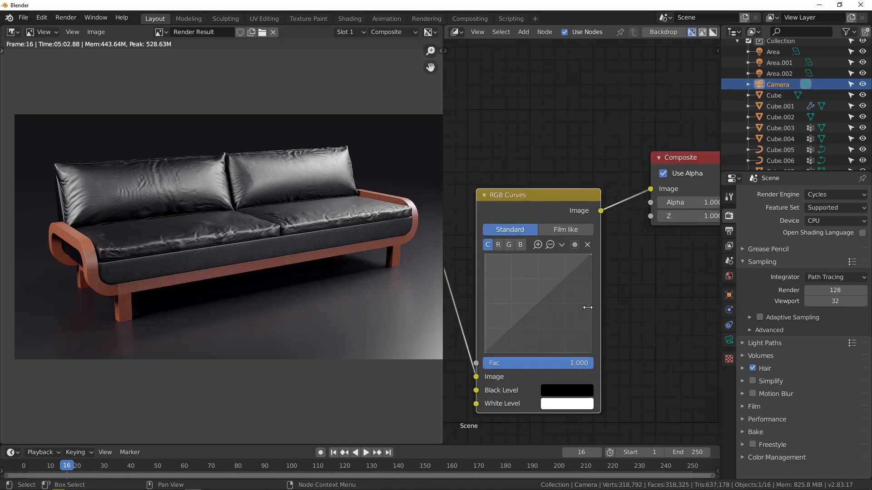
pyautogui.moveTo(540, 306); pyautogui.dragTo(542, 310)
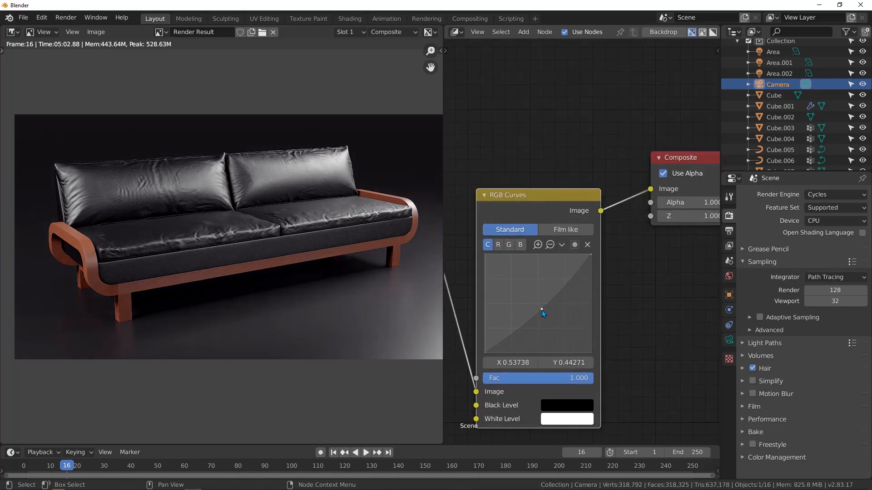
pyautogui.moveTo(542, 310); pyautogui.dragTo(539, 317)
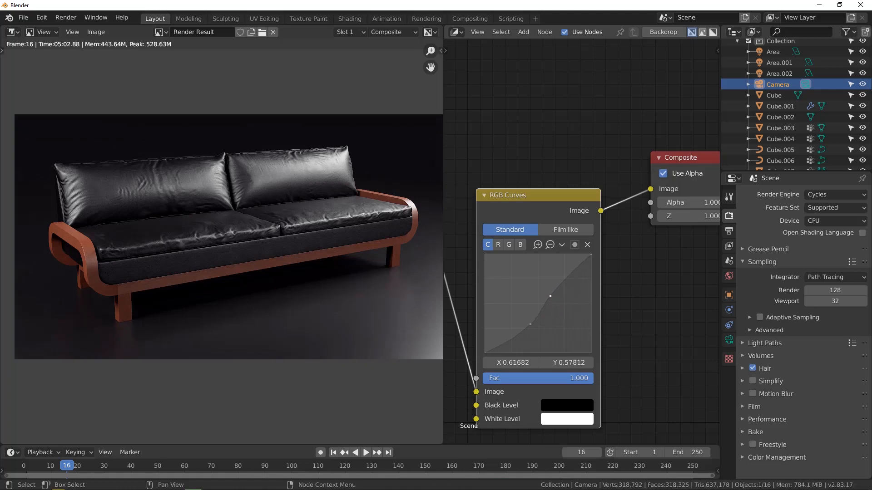
pyautogui.moveTo(530, 325); pyautogui.dragTo(530, 328)
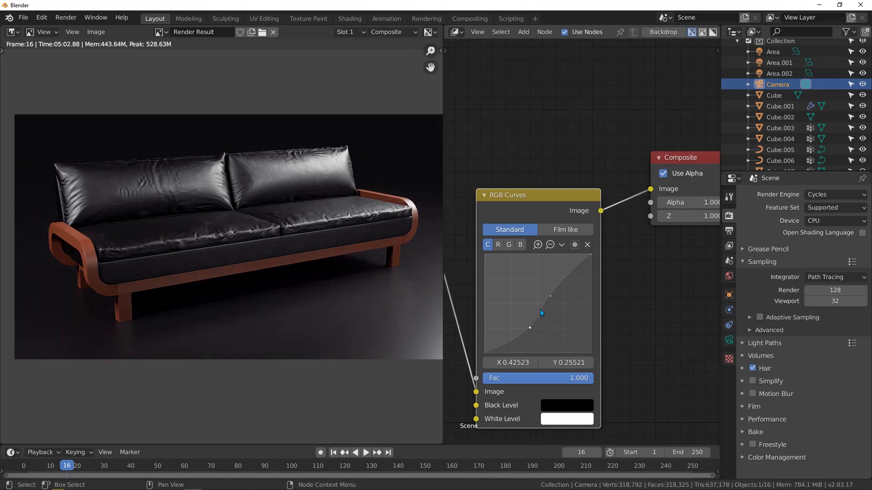
pyautogui.moveTo(551, 296); pyautogui.dragTo(545, 290)
pyautogui.moveTo(529, 328); pyautogui.dragTo(524, 322)
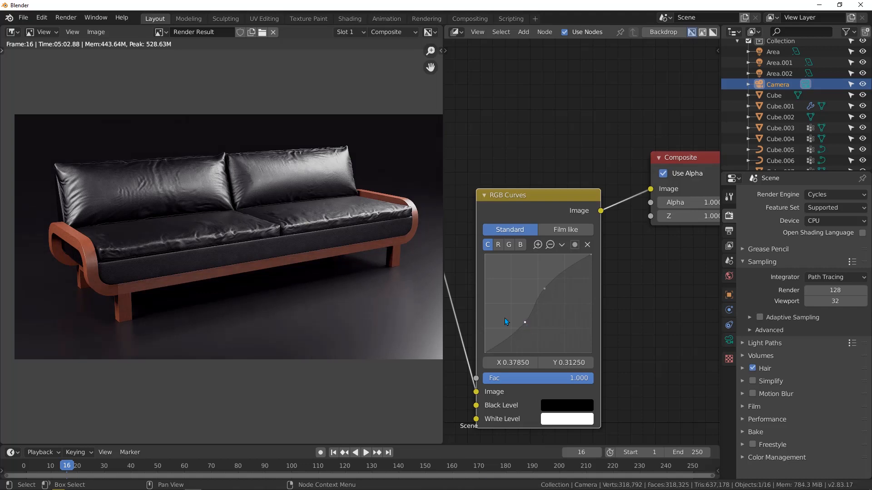
# Step: Examine the graded render up close and as a whole, checking the leather cushions, wooden armrests and overall contrast
pyautogui.scroll(3, 210, 200)
pyautogui.scroll(-3, 210, 200)
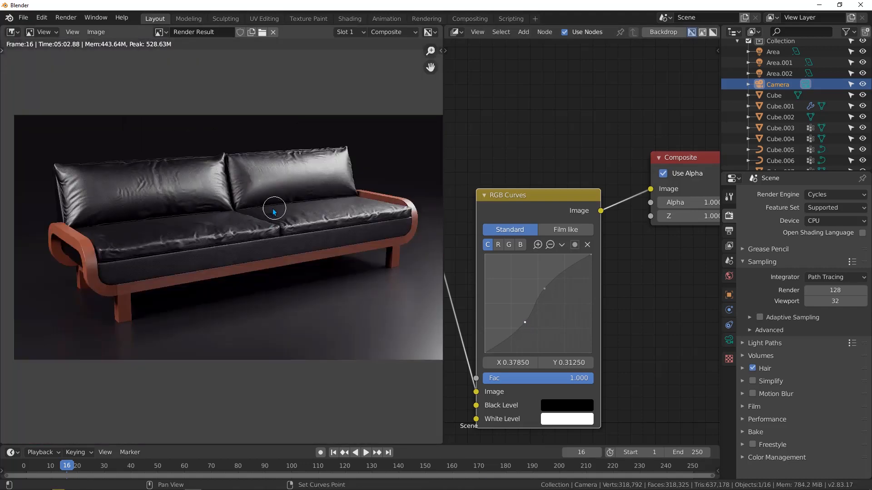
pyautogui.moveTo(274, 212); pyautogui.dragTo(296, 211, button='middle')
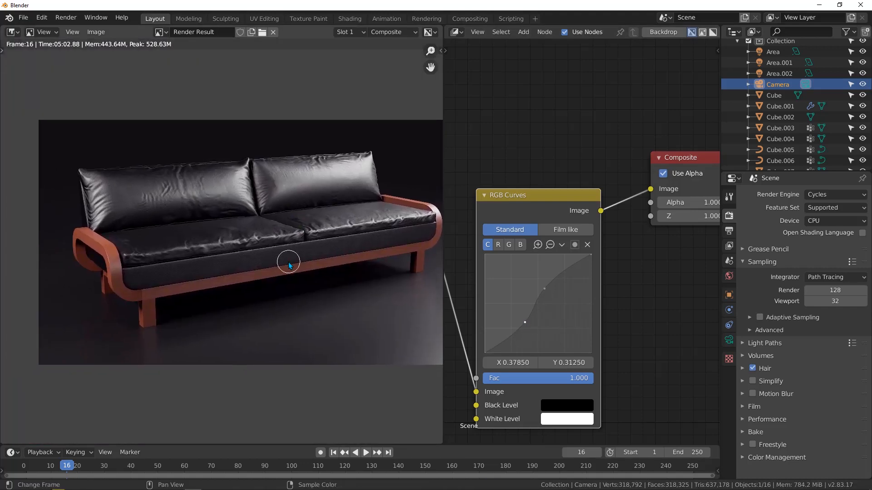
pyautogui.moveTo(348, 247); pyautogui.dragTo(304, 237, button='middle')
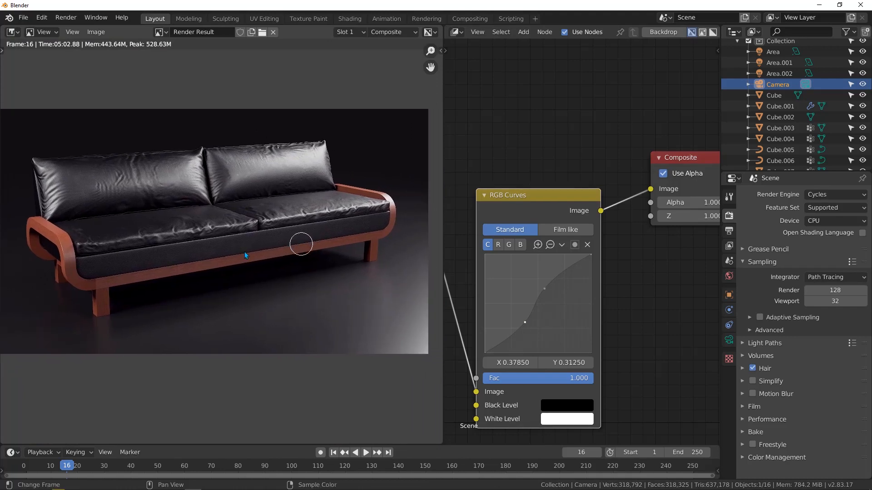
pyautogui.moveTo(158, 252); pyautogui.dragTo(259, 274, button='middle')
pyautogui.scroll(6, 142, 233)
pyautogui.scroll(-3, 143, 233)
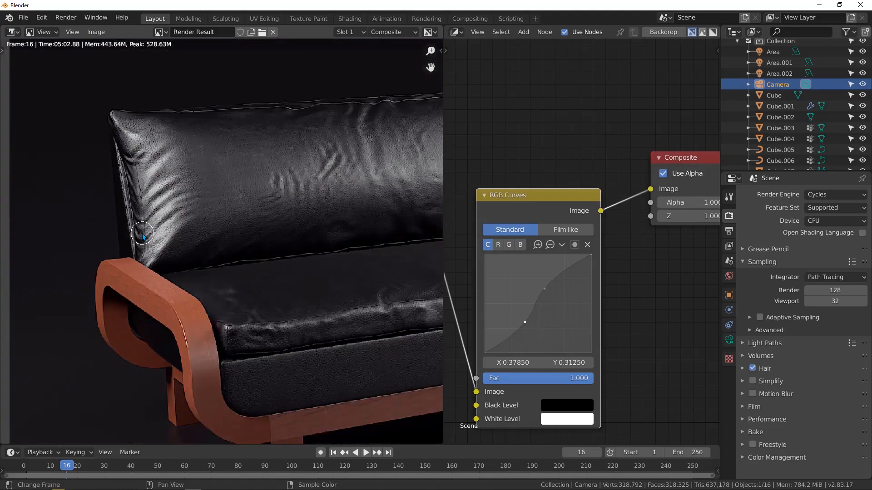
pyautogui.moveTo(261, 240); pyautogui.dragTo(169, 237, button='middle')
pyautogui.moveTo(317, 221); pyautogui.dragTo(238, 292, button='middle')
pyautogui.scroll(1, 316, 252)
pyautogui.scroll(-5, 259, 247)
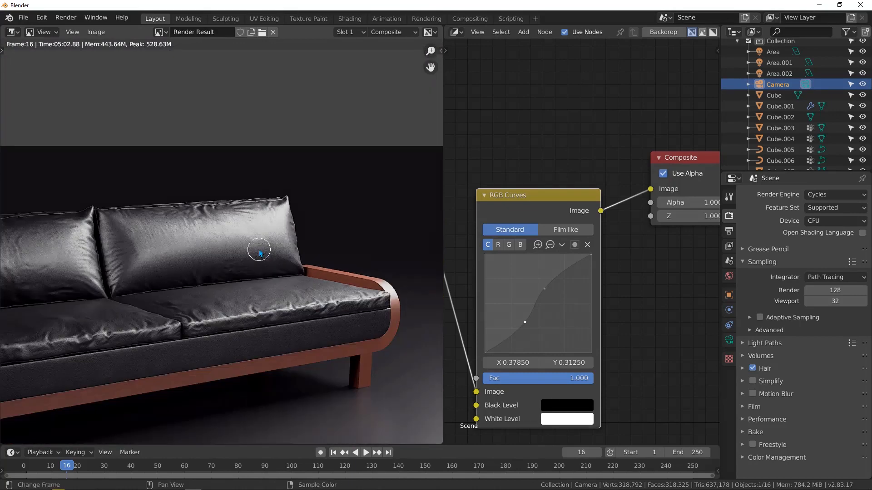
pyautogui.scroll(2, 232, 247)
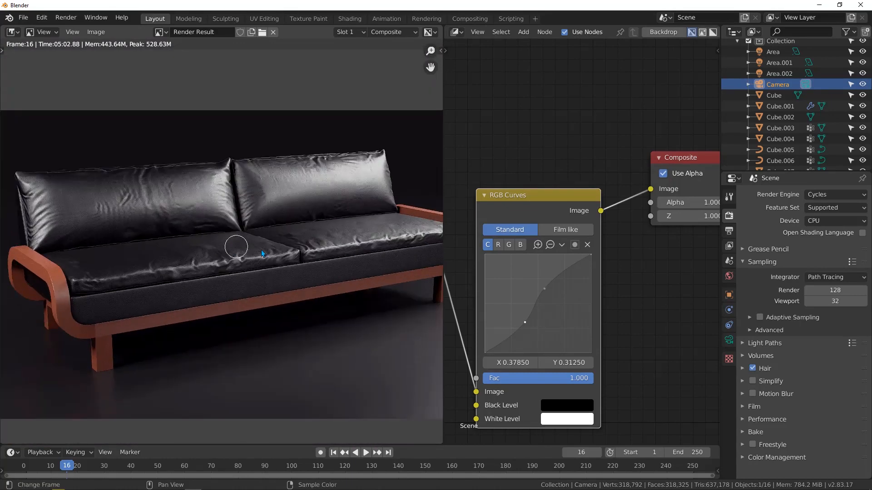
pyautogui.moveTo(262, 250); pyautogui.dragTo(245, 232, button='middle')
pyautogui.scroll(-1, 243, 232)
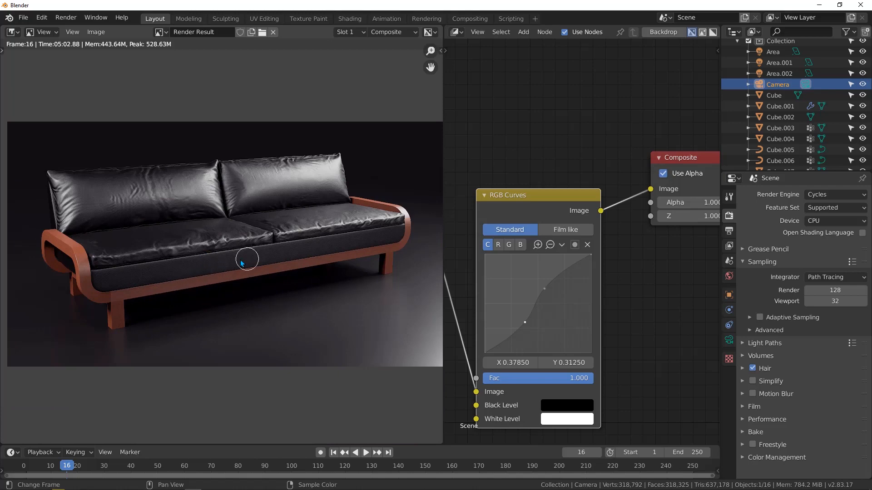
# Step: Start saving the graded render result as a new image file
pyautogui.click(94, 33)
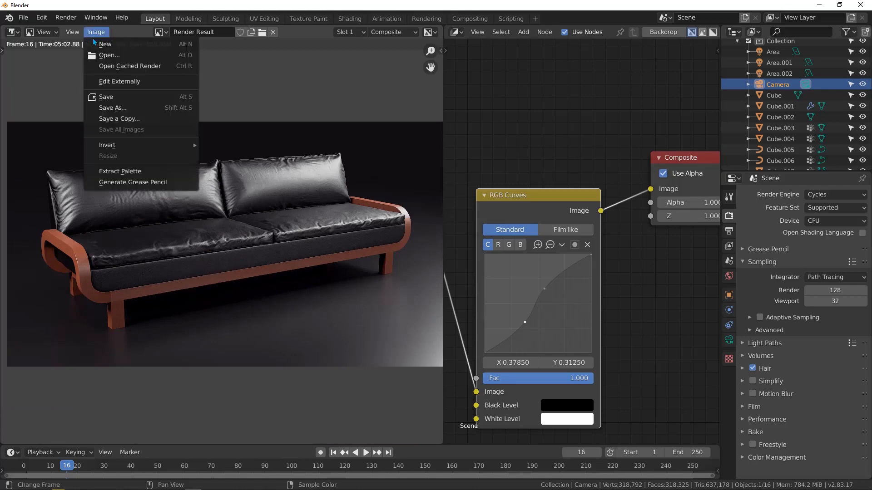
pyautogui.click(129, 108)
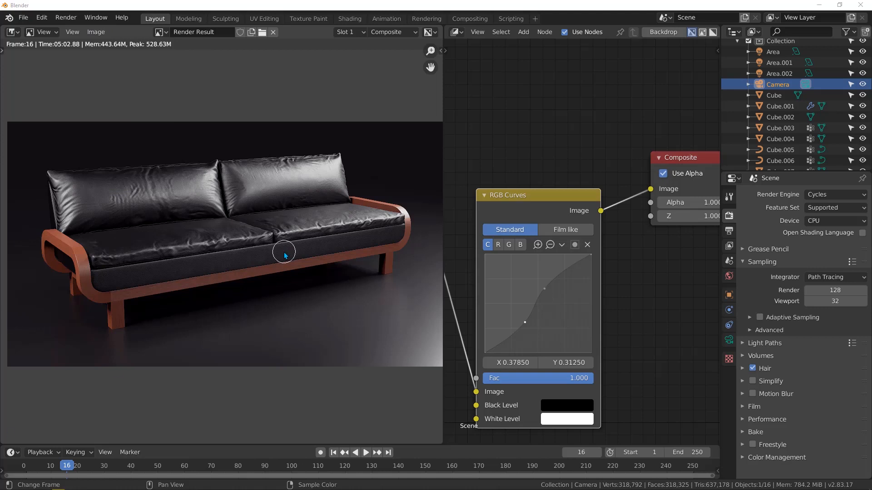